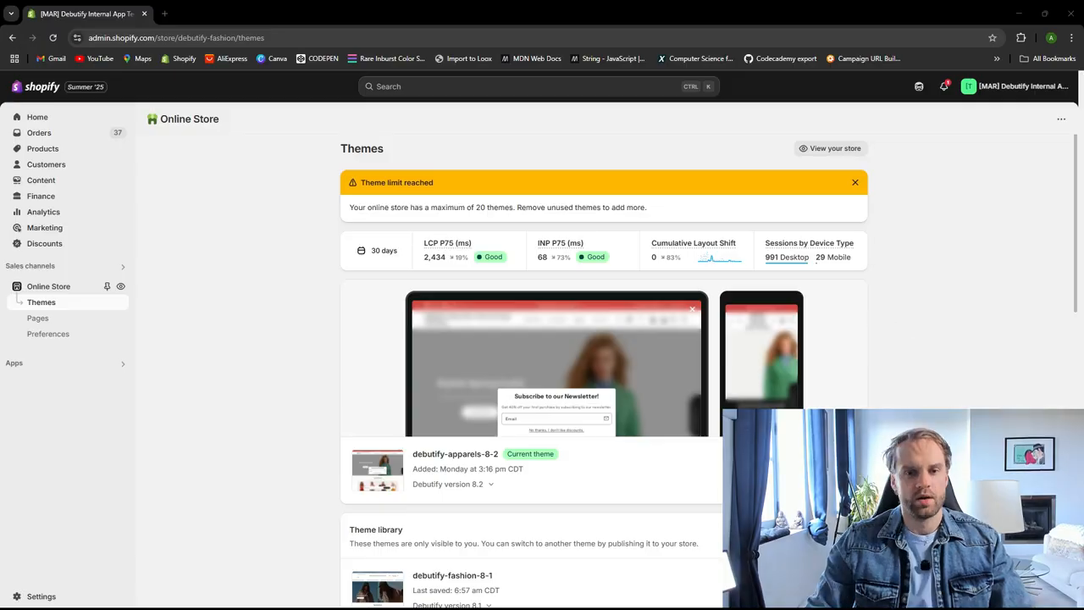
Step: Go from the store's app and sales channel settings to the Shopify App Store
mouse_move(494, 259)
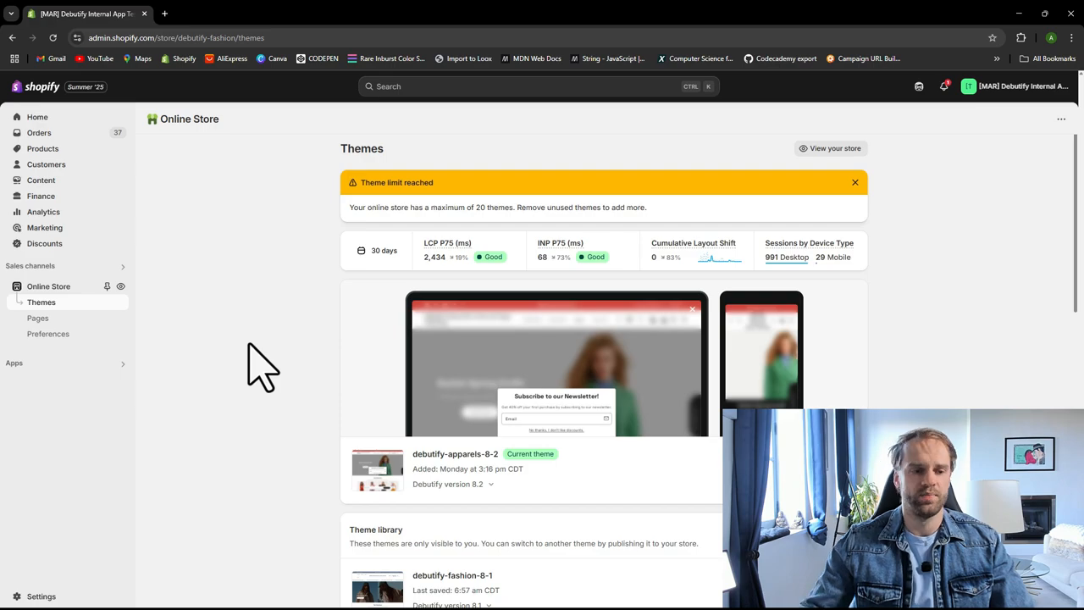
click(63, 364)
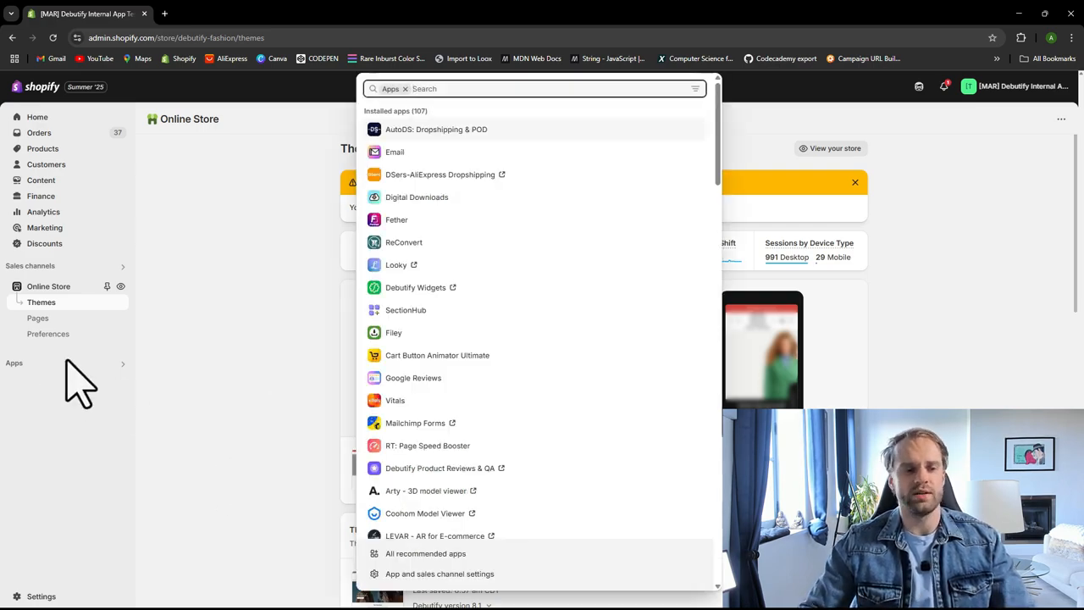
click(406, 574)
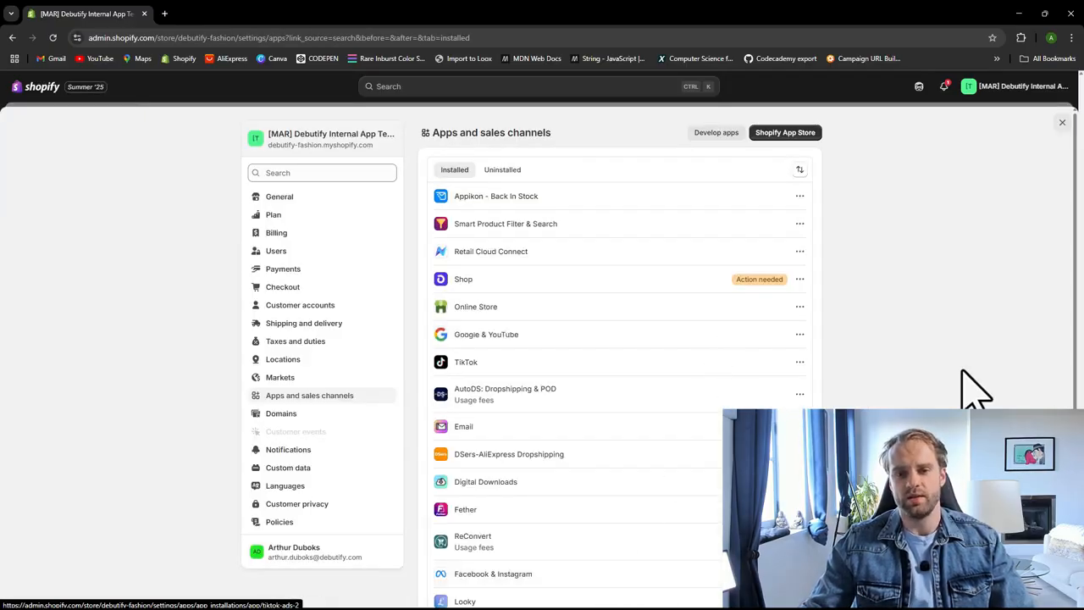
click(786, 133)
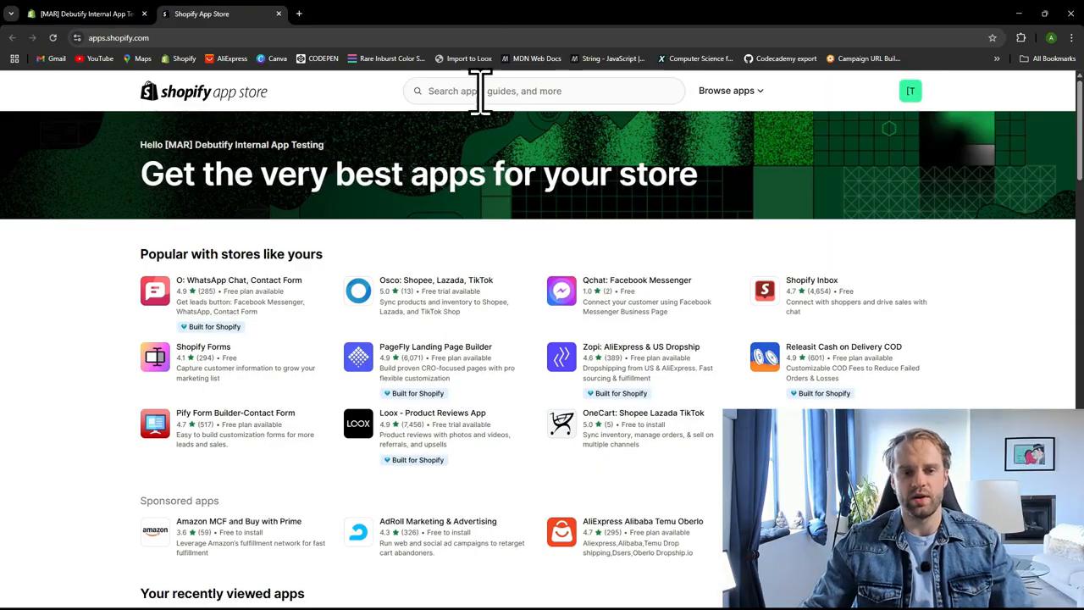
Step: Search the Shopify App Store for "google" and view the Google & YouTube app listing
click(480, 90)
text(google)
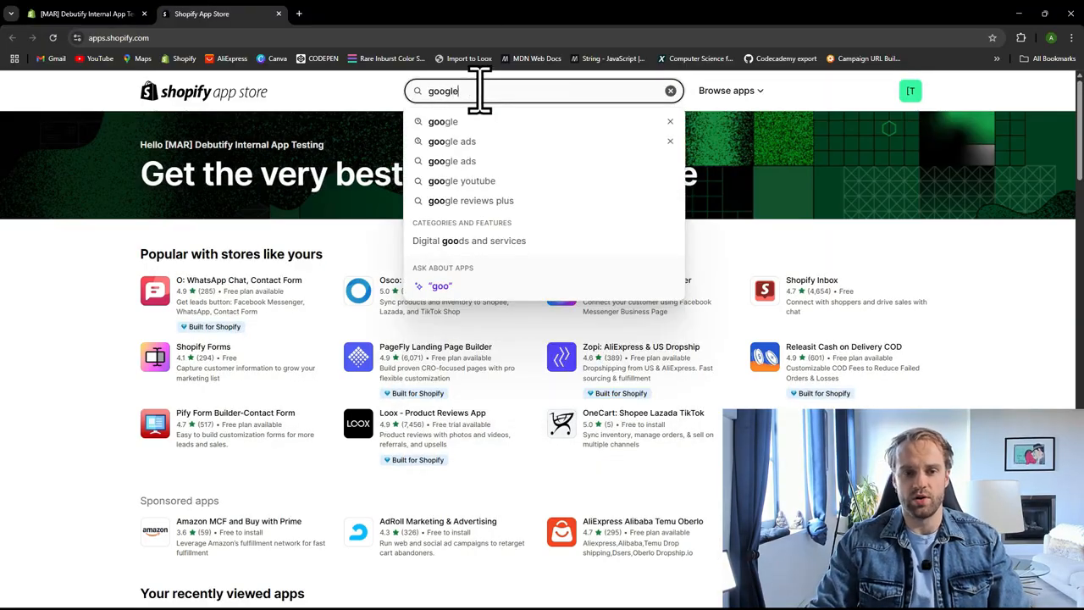
key(Return)
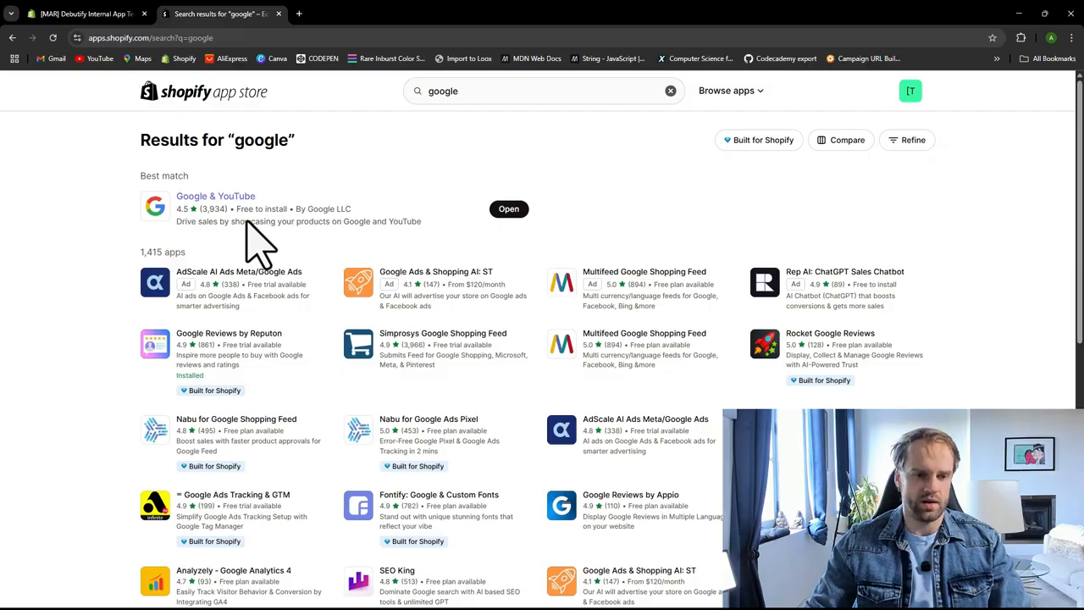
click(248, 225)
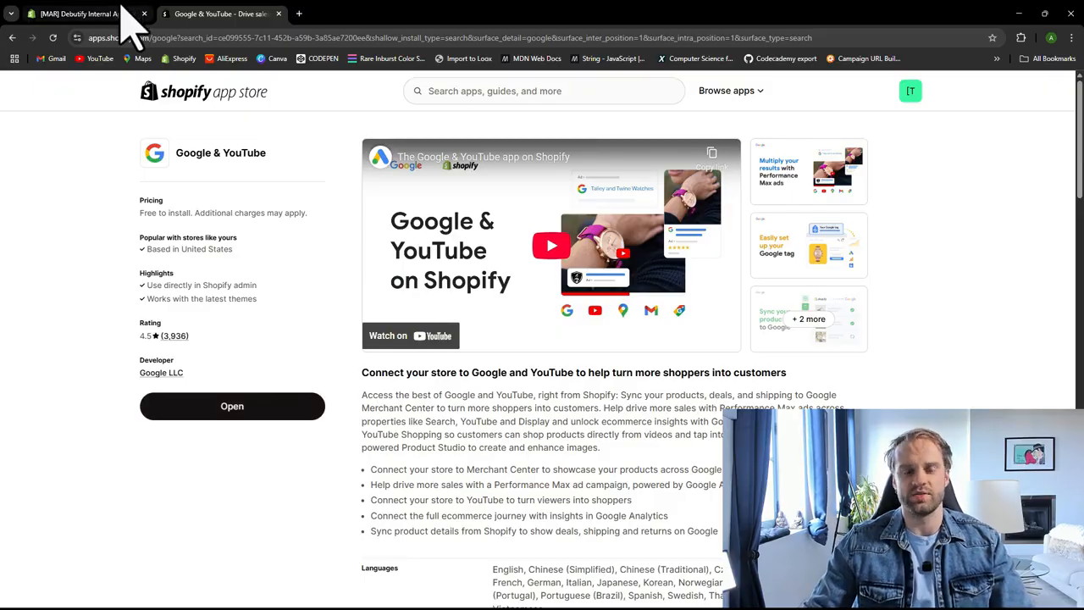
Step: Return to the Shopify admin, close the settings and App Store, and open the Google & YouTube sales channel
click(123, 10)
click(1054, 123)
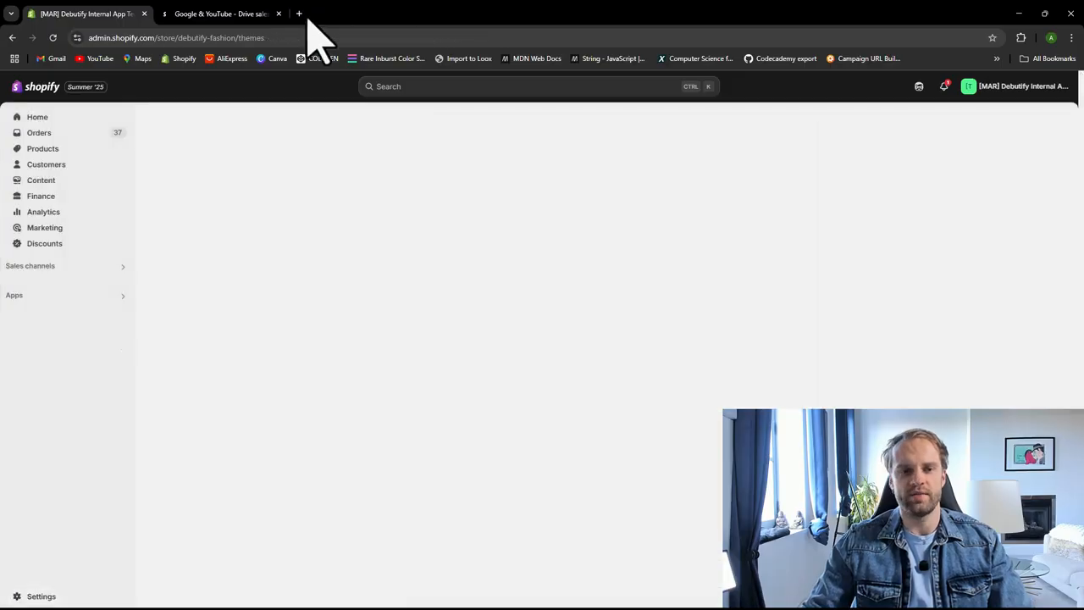
click(279, 13)
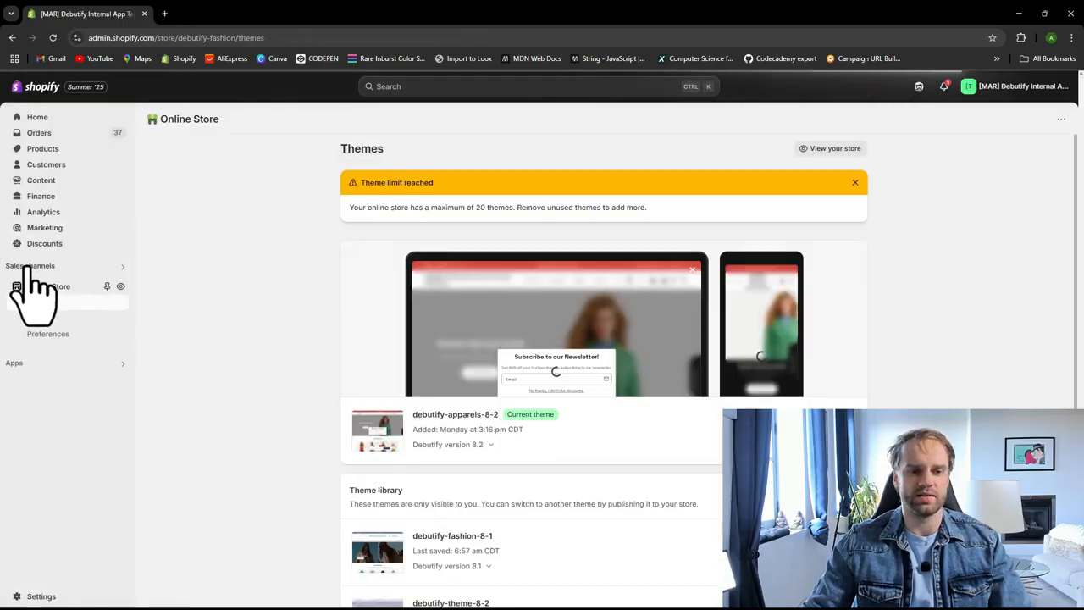
click(55, 267)
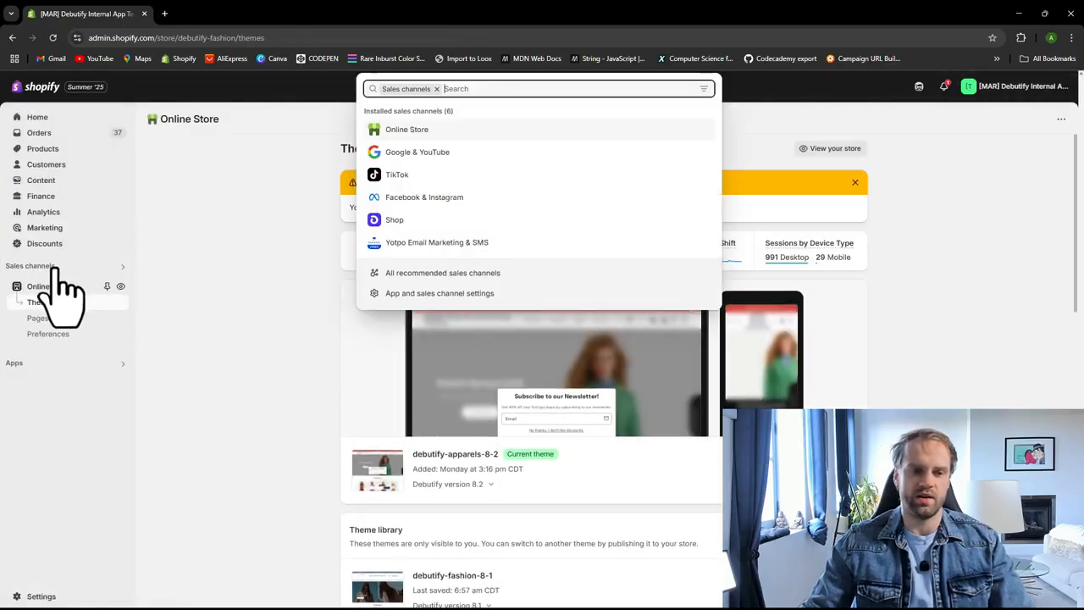
click(415, 152)
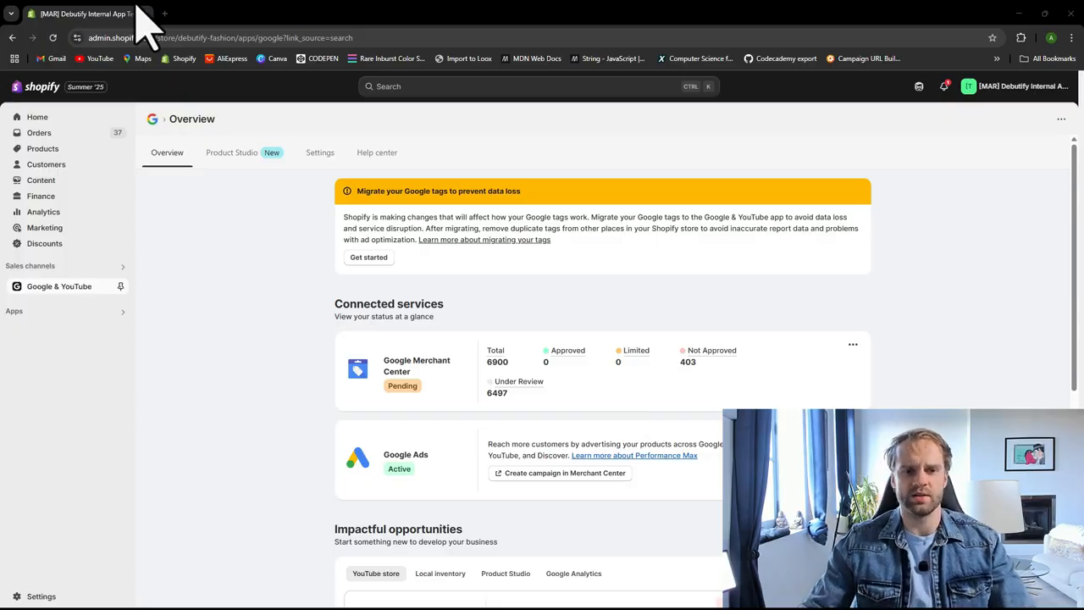
Step: Search Google for "running shoes" to view the sponsored product listings, then return to the Google & YouTube overview
click(165, 14)
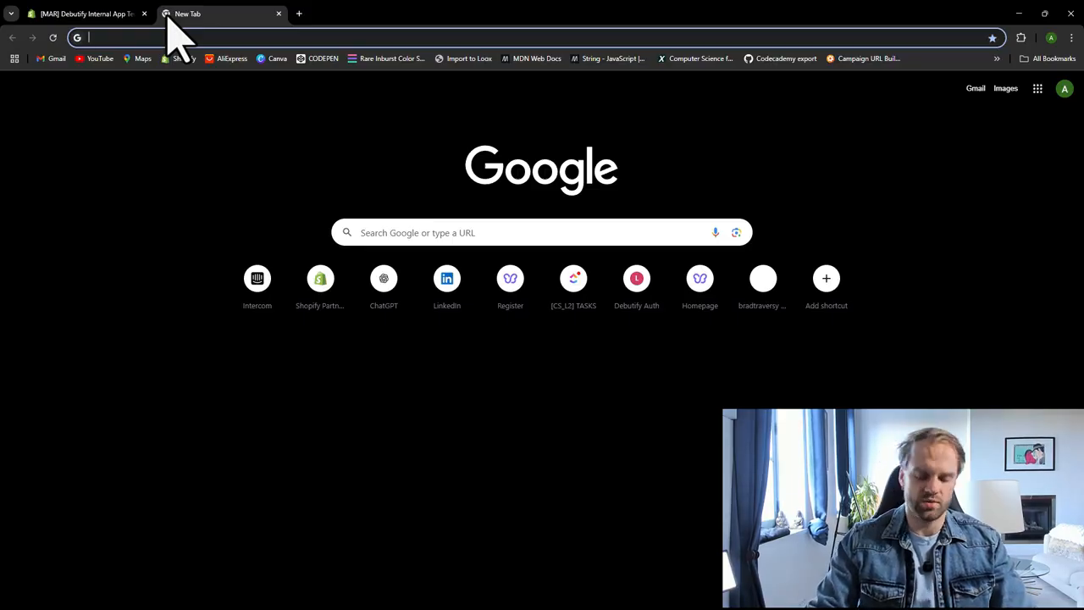
text(running shoes)
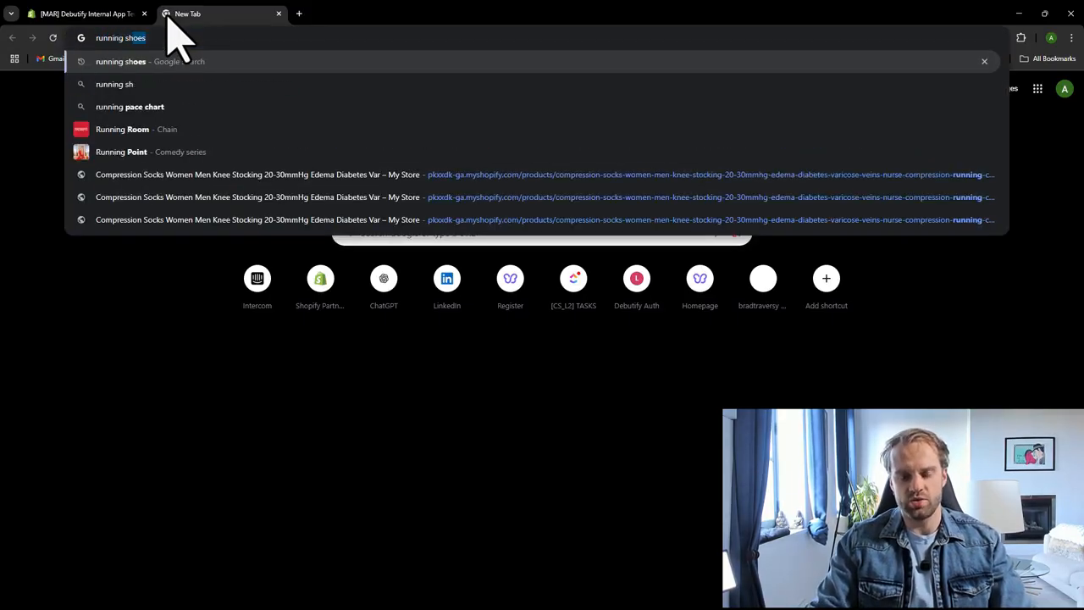
key(Return)
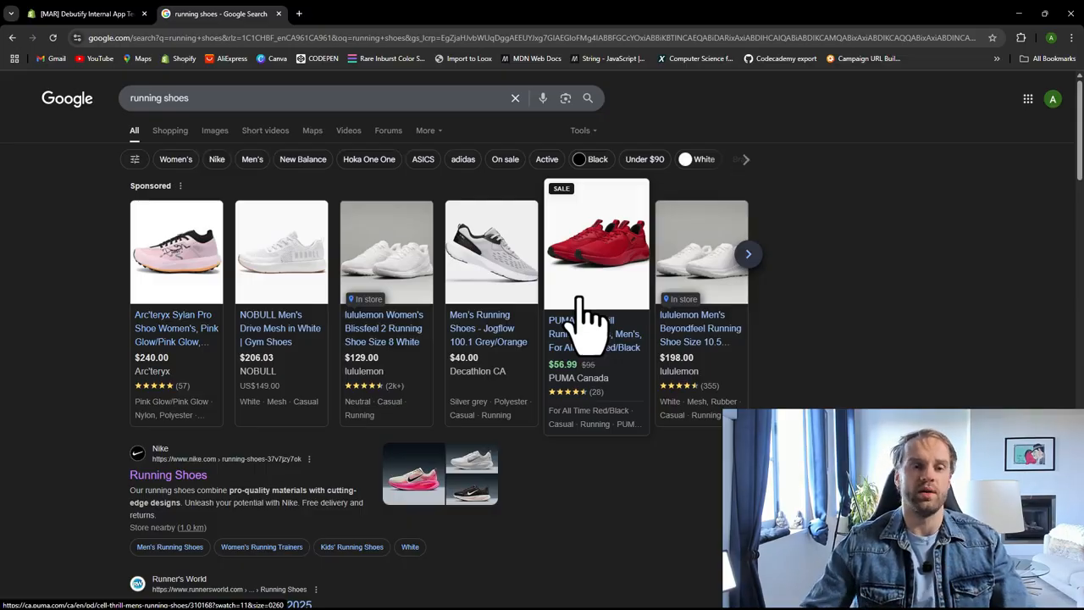
click(127, 14)
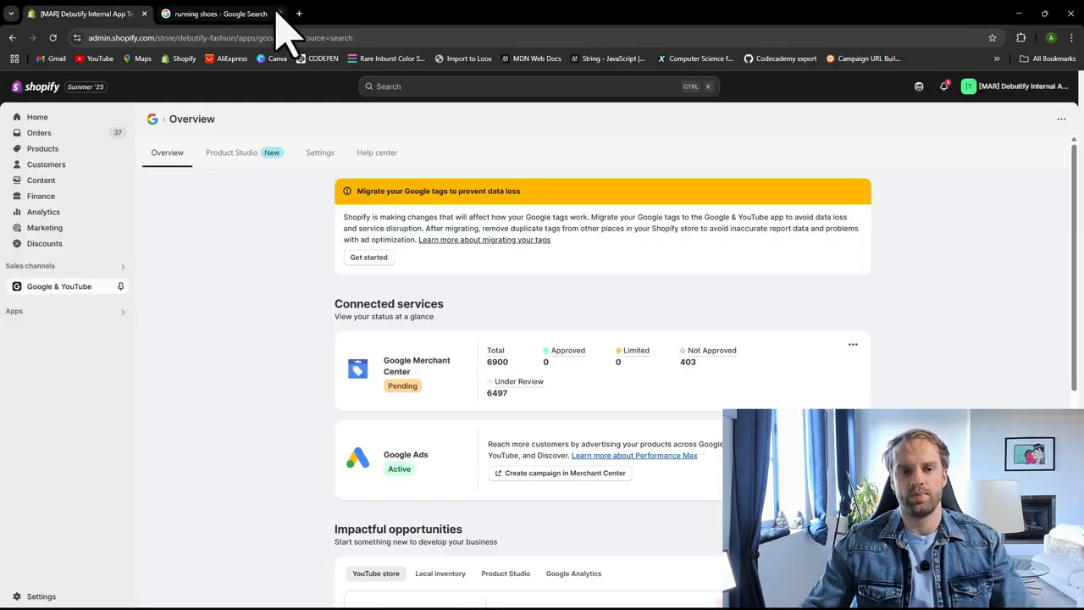
click(279, 14)
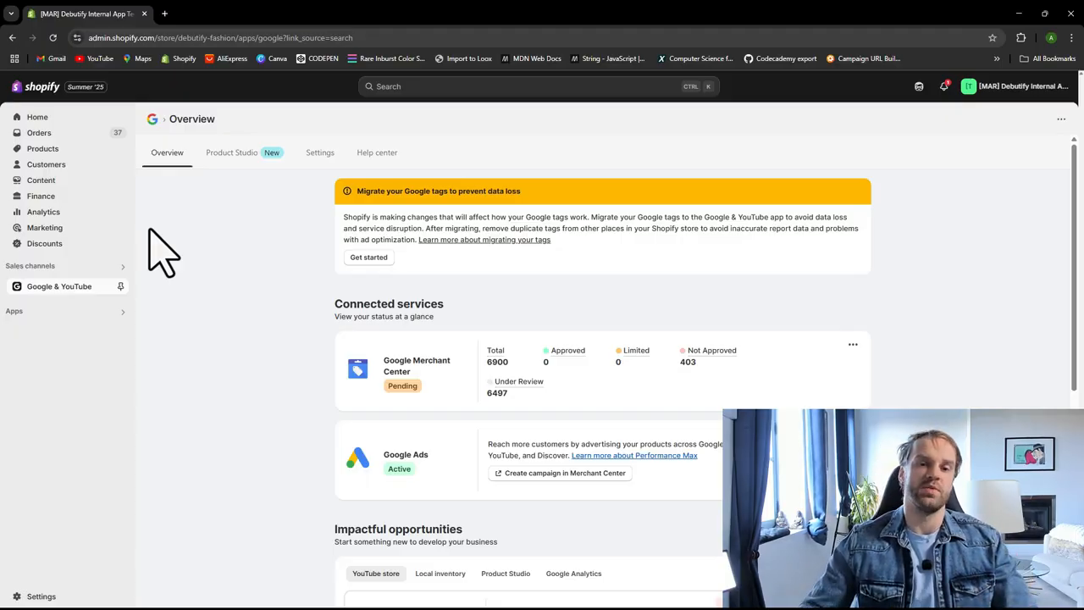
Step: Examine the product approval statuses of the connected Google Merchant Center
mouse_move(724, 357)
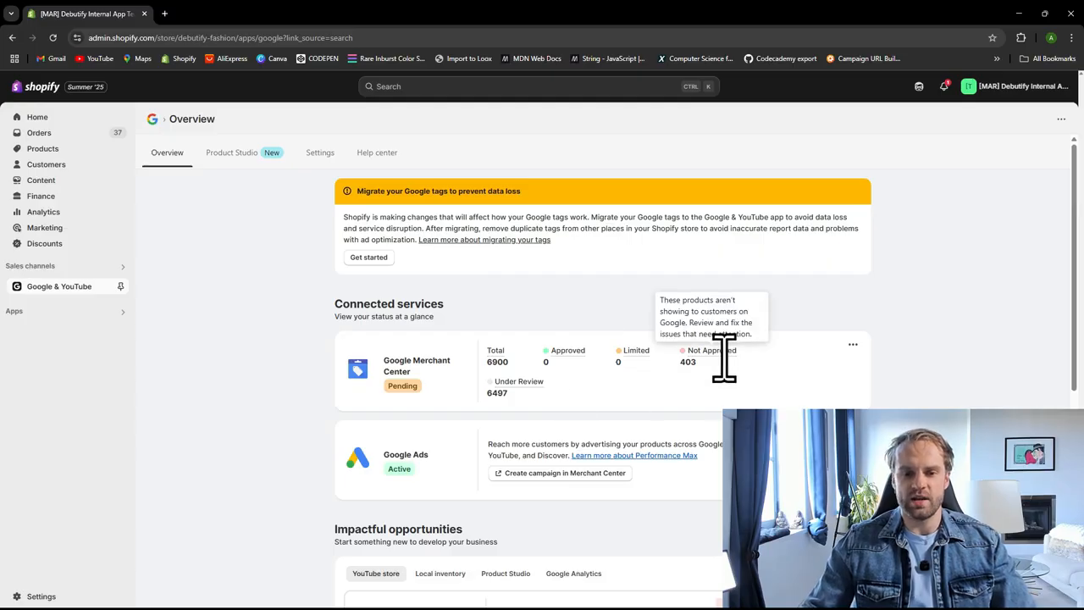
mouse_move(495, 356)
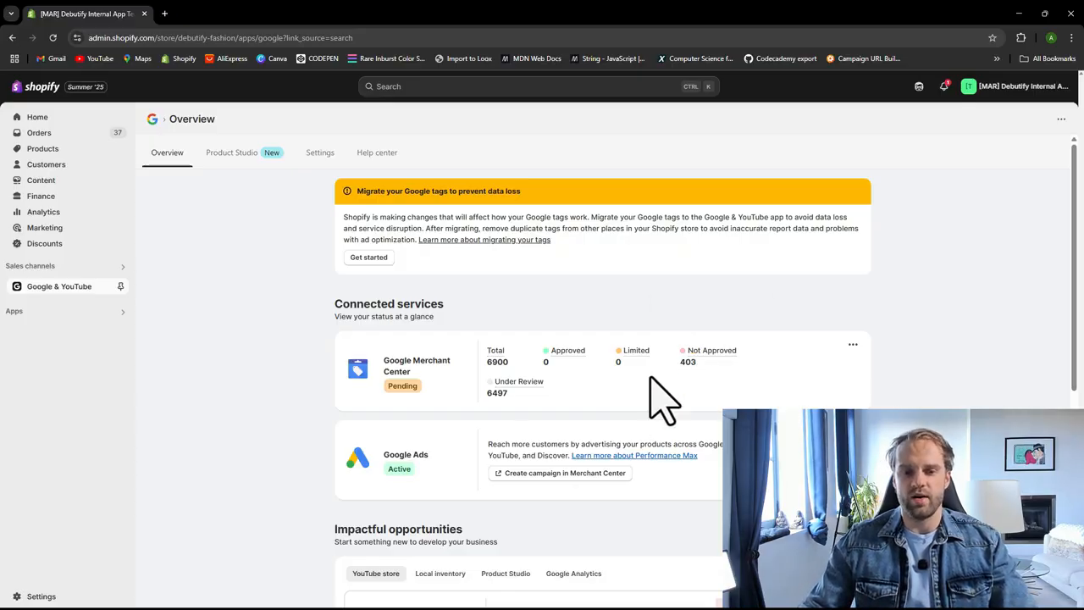
drag(685, 362, 700, 366)
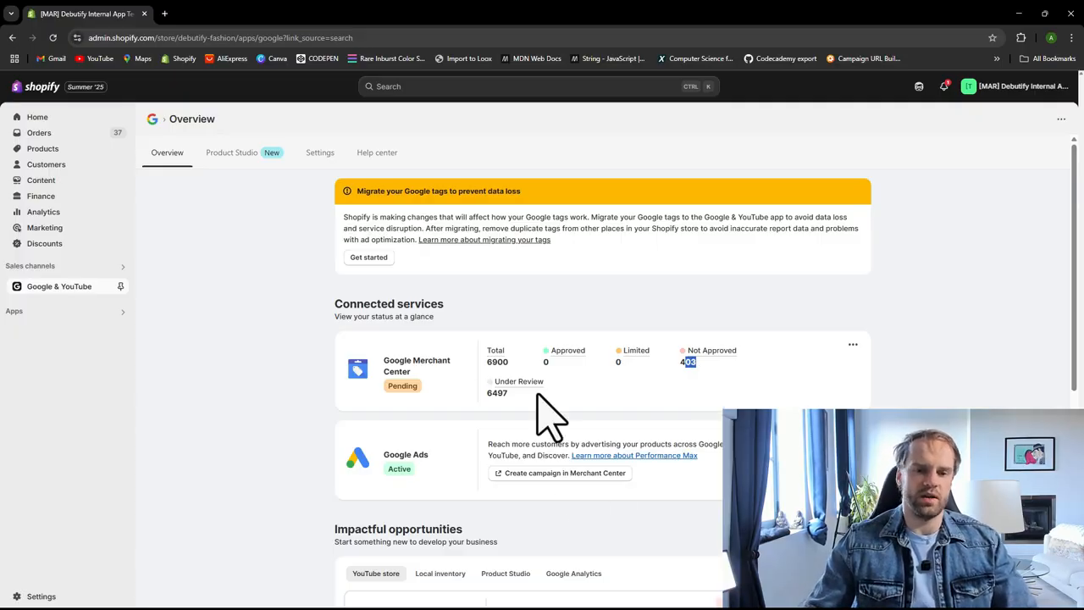
click(565, 364)
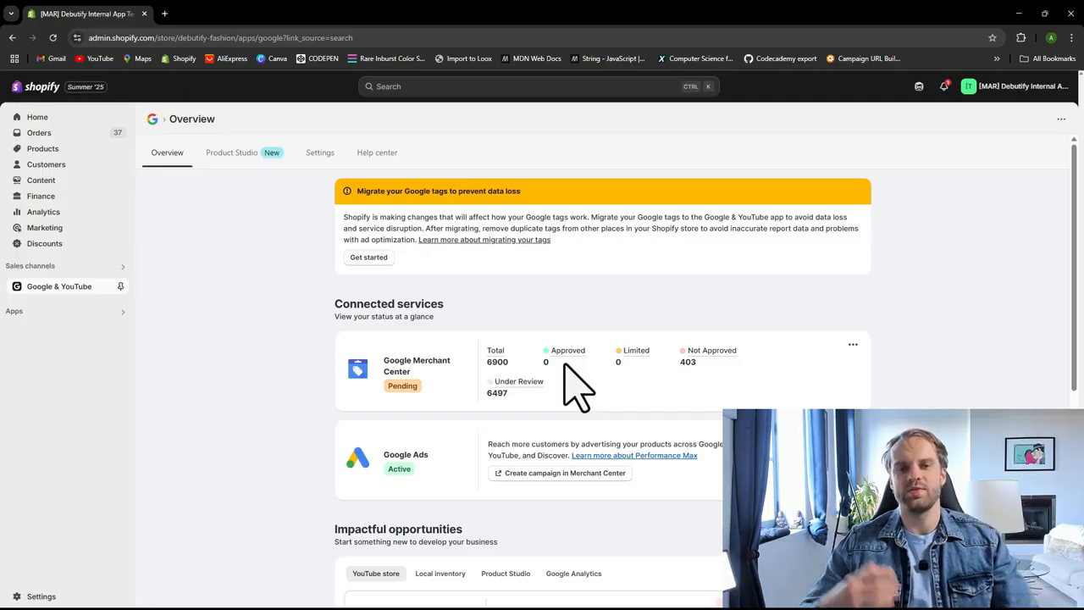
Step: View campaign creation in Google Merchant Center, dismiss the billing details page, and return to Shopify's Google & YouTube overview
scroll(477, 460, down, 2)
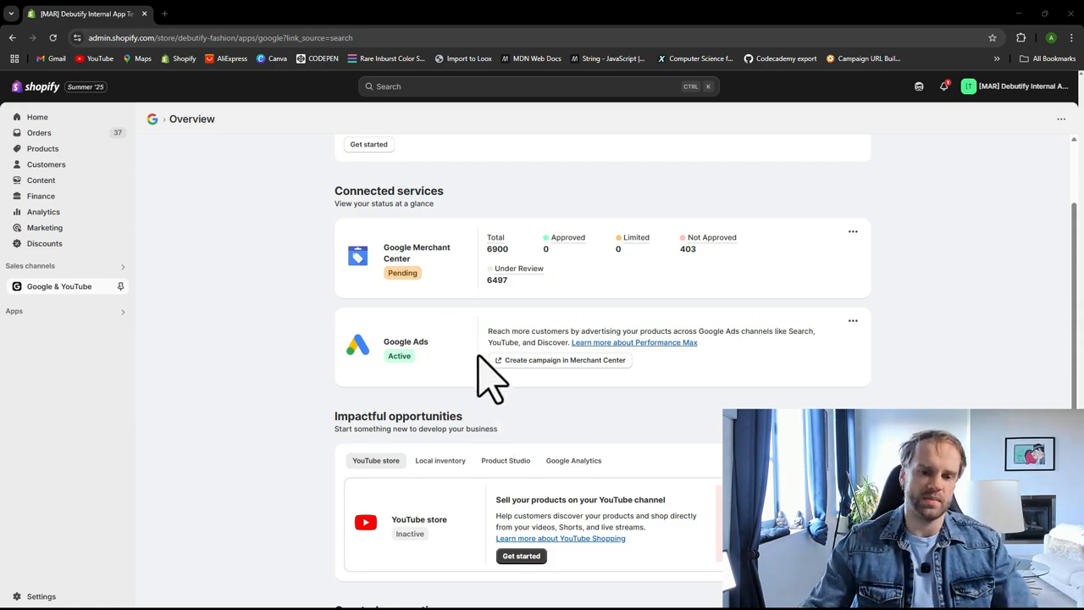
click(569, 360)
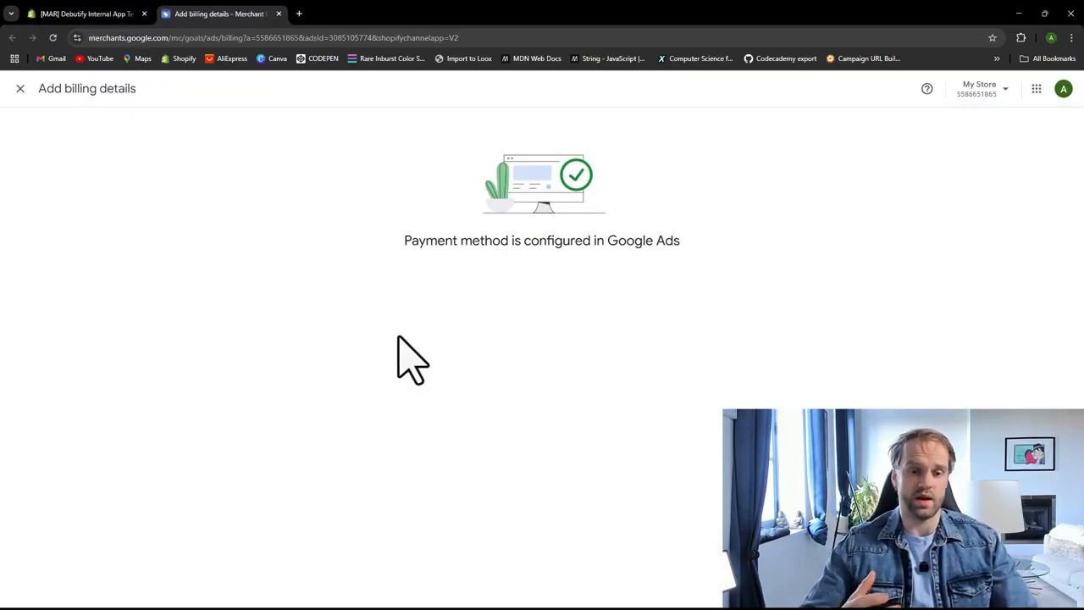
click(20, 88)
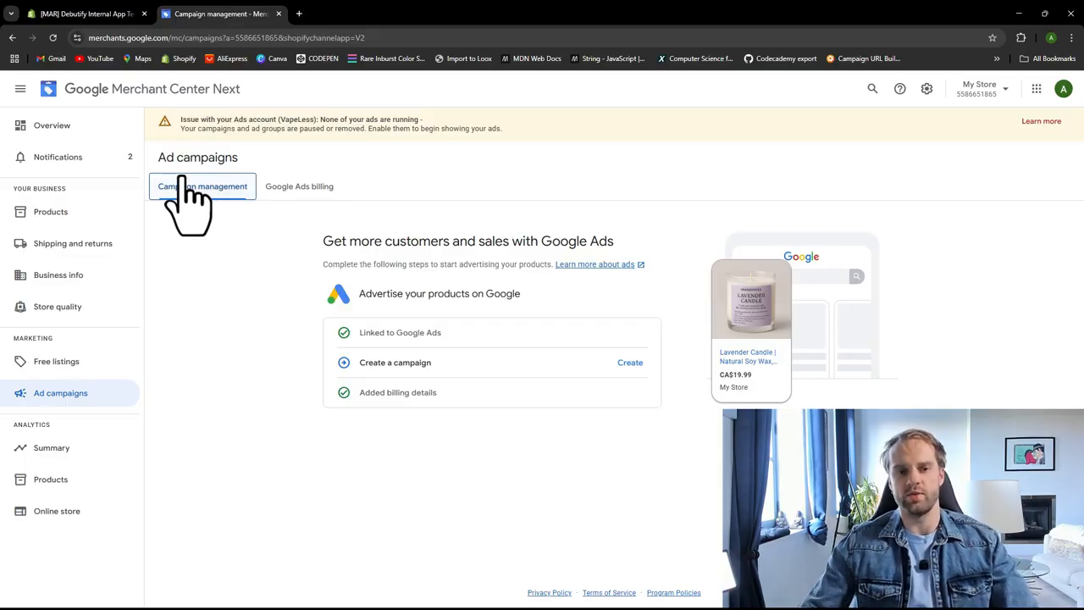
click(92, 14)
click(279, 14)
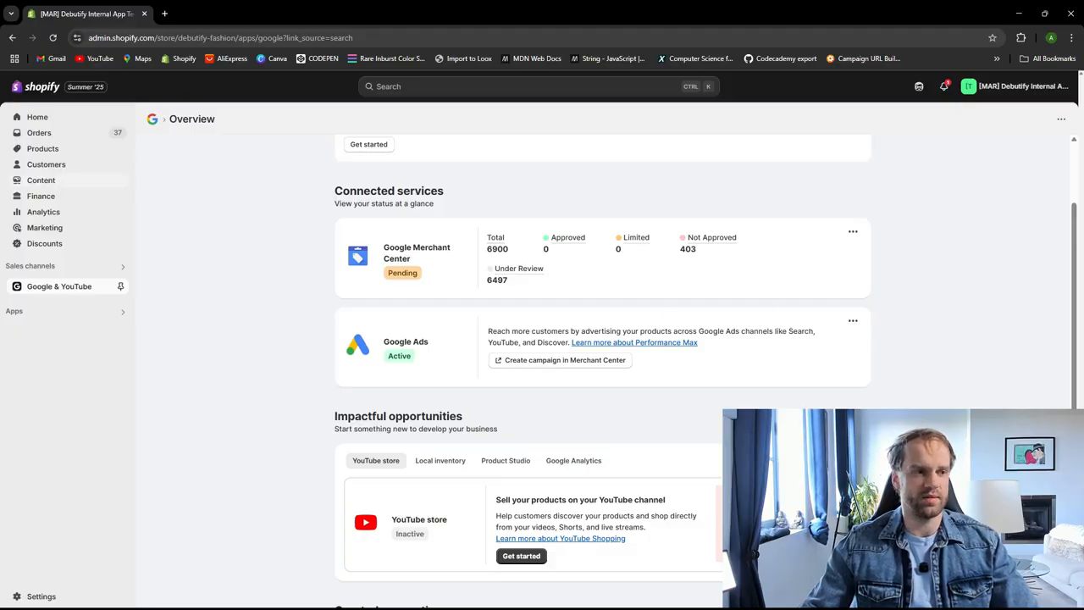
Step: Open the connected Google Ads account from the Google Ads service in the Shopify channel overview
click(852, 323)
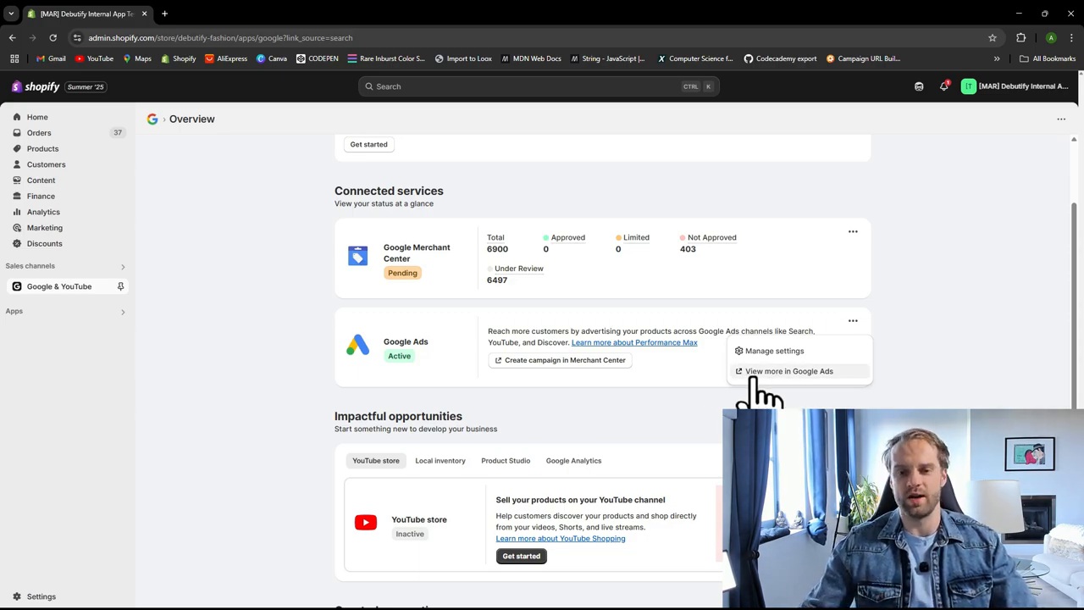
click(775, 374)
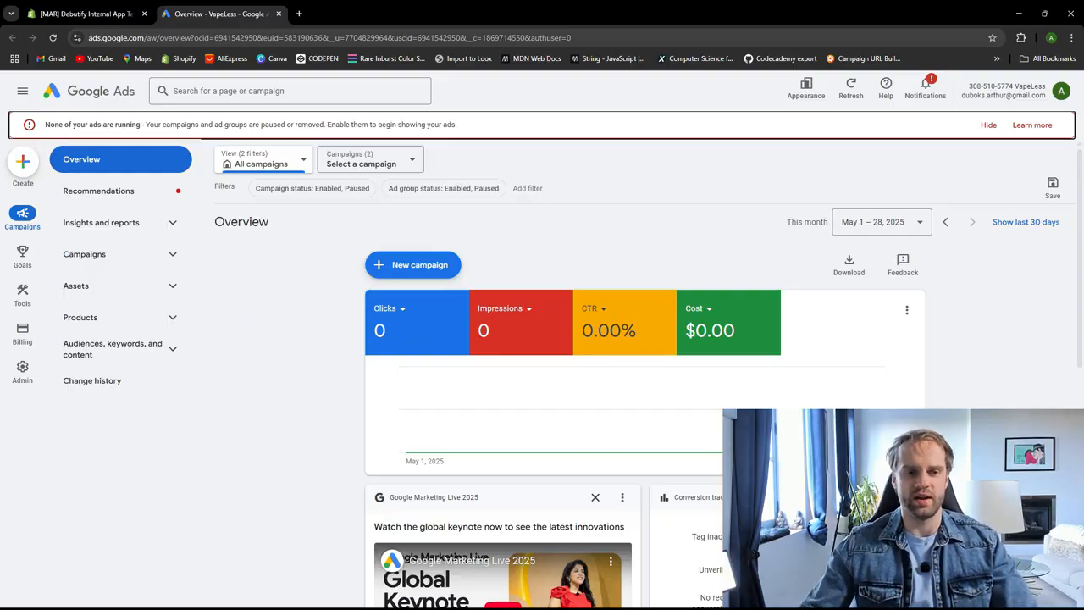
Step: Revisit the Merchant Center ad campaigns page from the Shopify overview, then close it
click(85, 14)
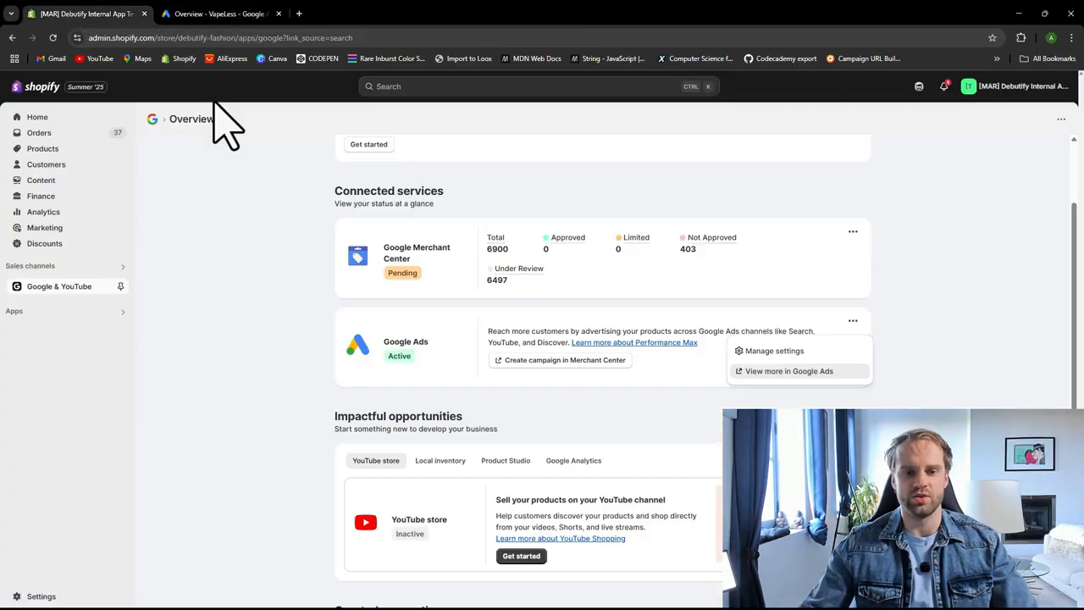
click(573, 364)
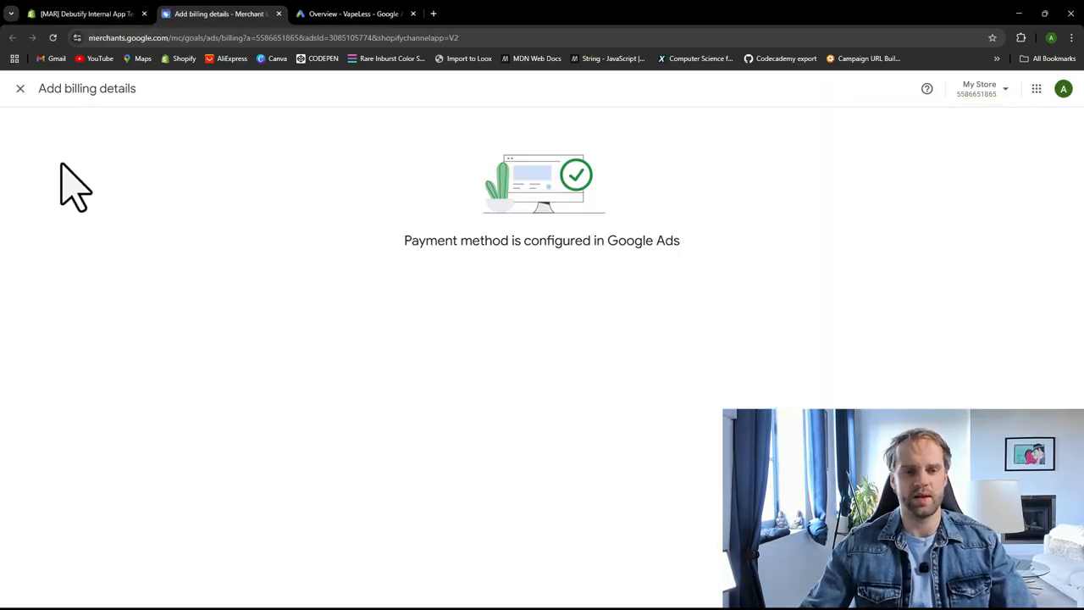
click(19, 88)
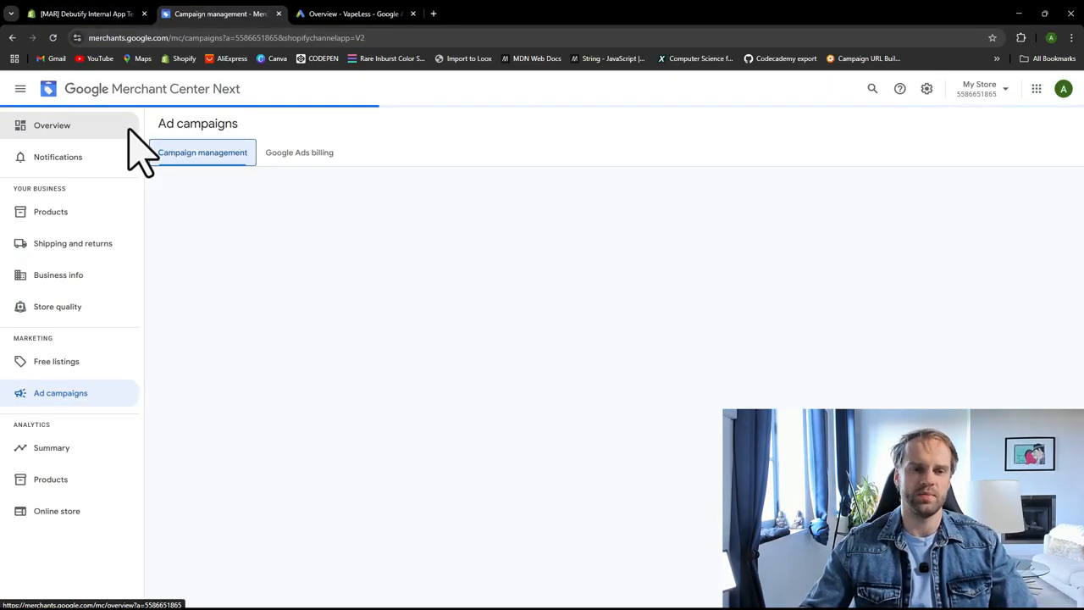
click(279, 13)
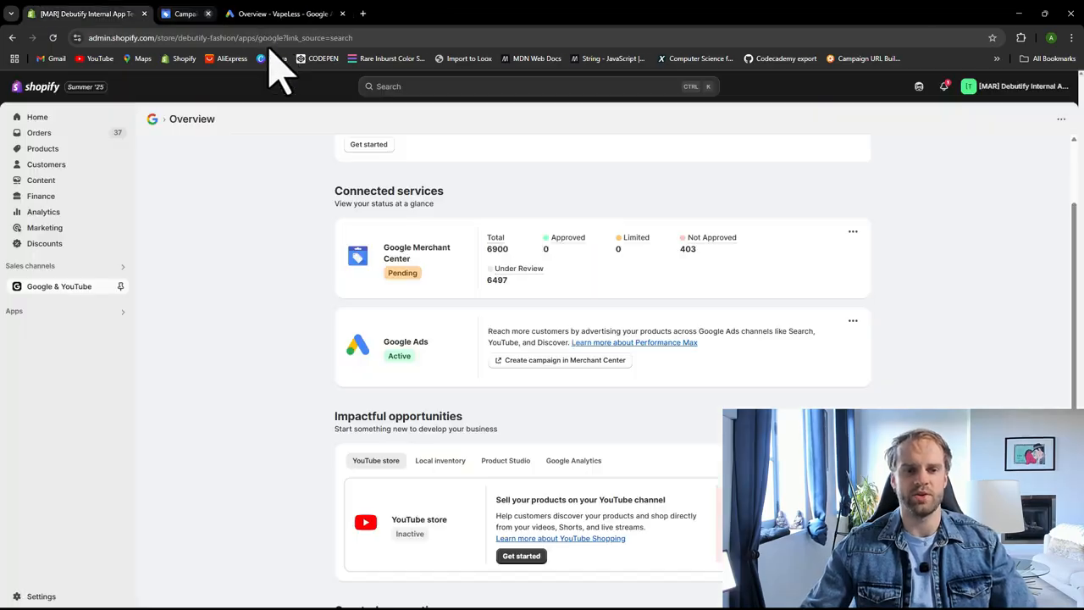
Step: Review the connected services in Shopify's Google & YouTube overview, then return to the Google Ads account overview
click(853, 321)
click(818, 371)
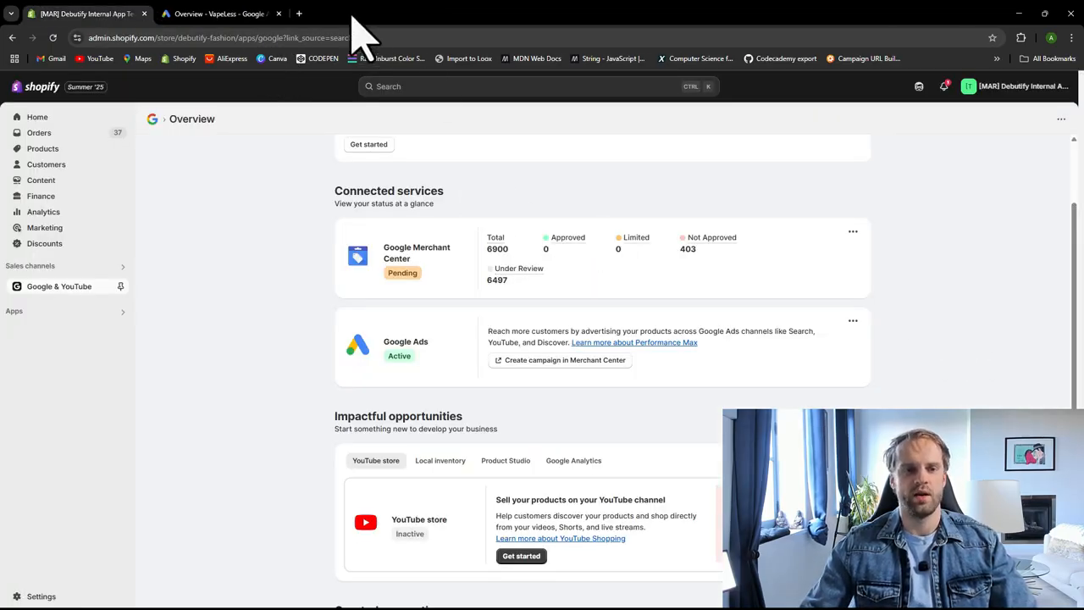
click(222, 13)
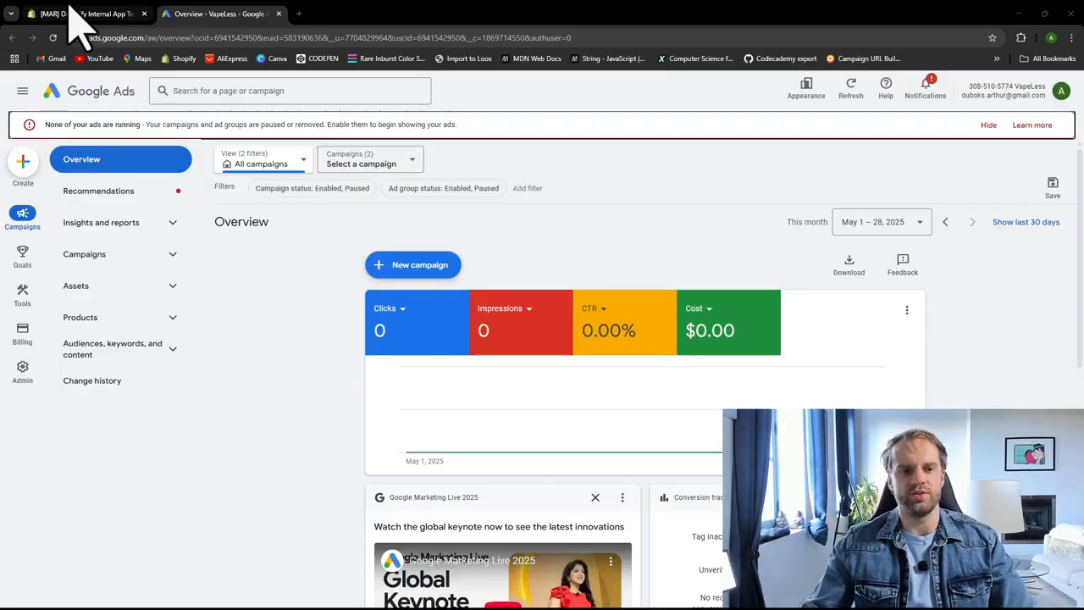
click(51, 14)
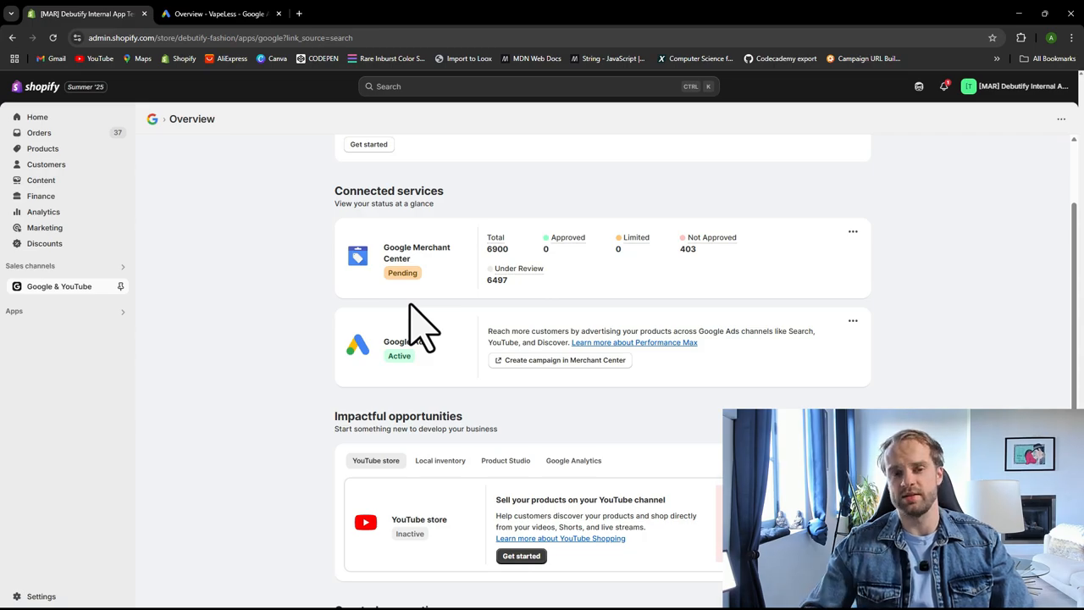
click(211, 15)
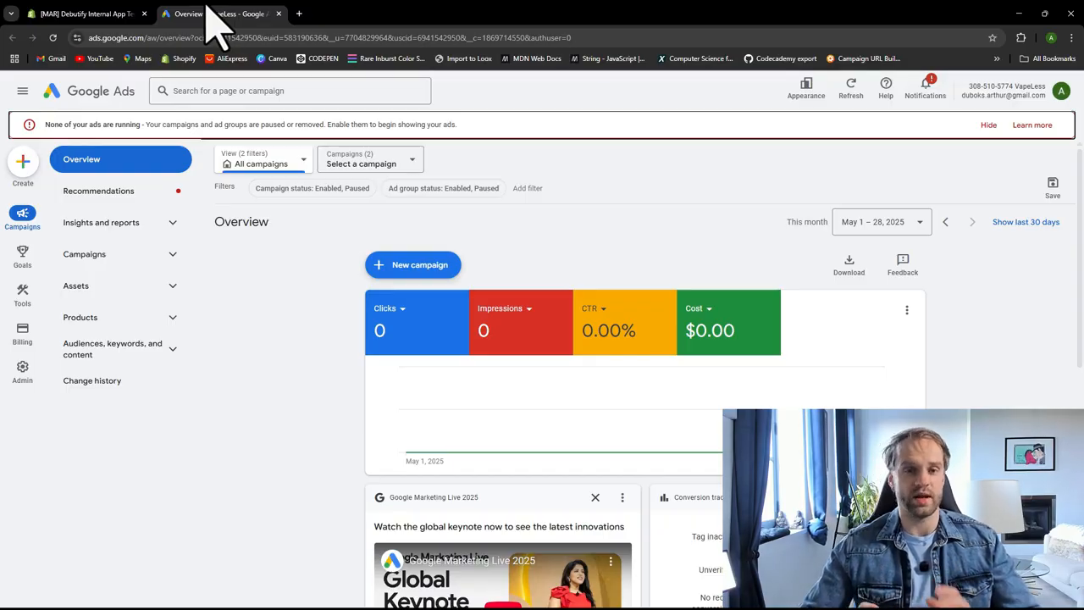
Step: Start a new Google Ads campaign with Sales as its objective
click(24, 161)
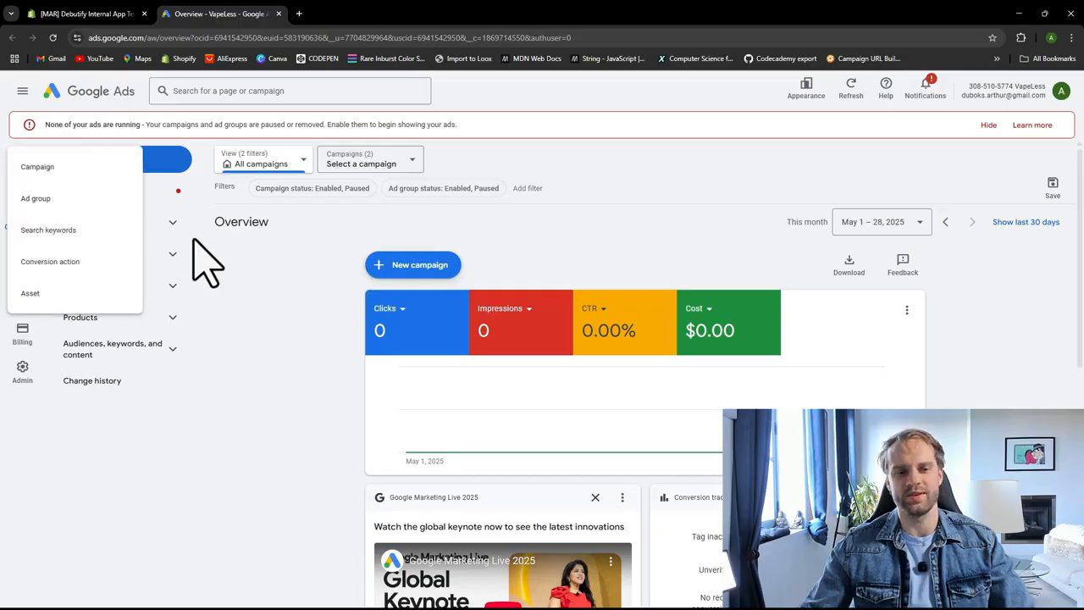
click(73, 167)
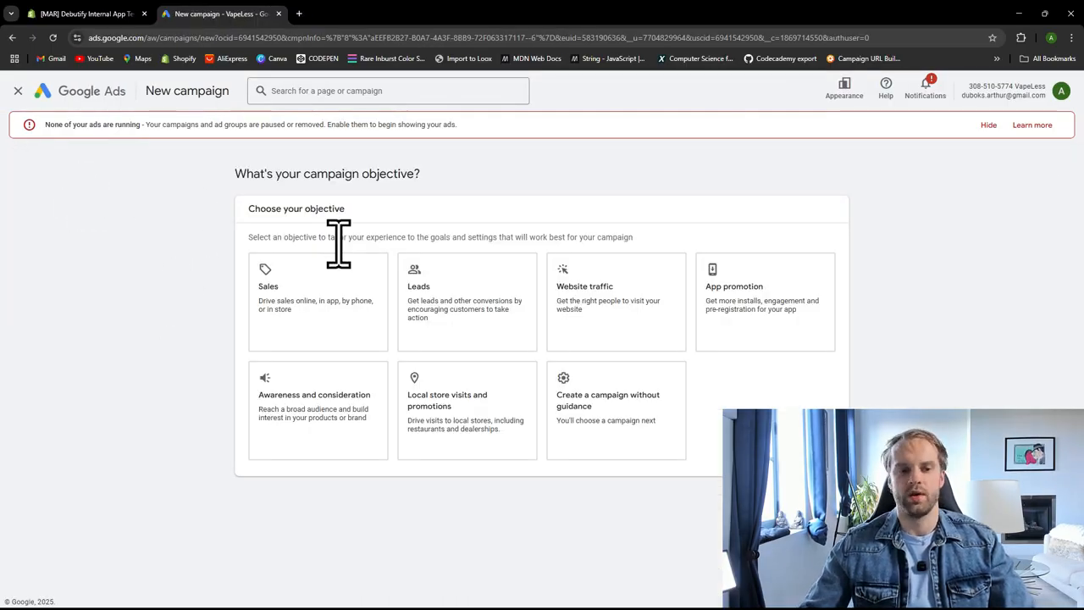
click(322, 312)
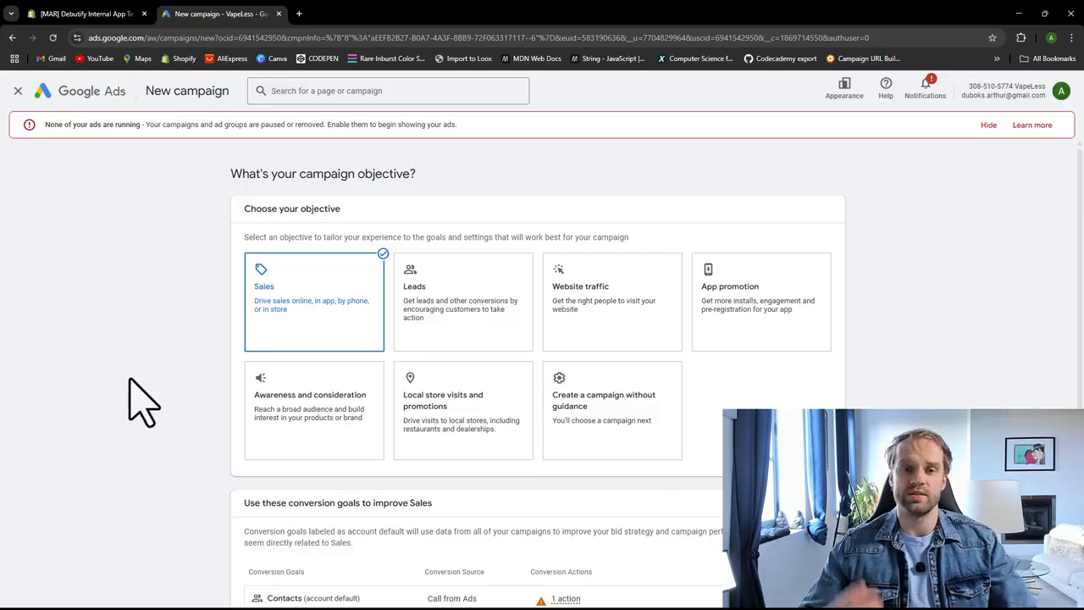
click(301, 326)
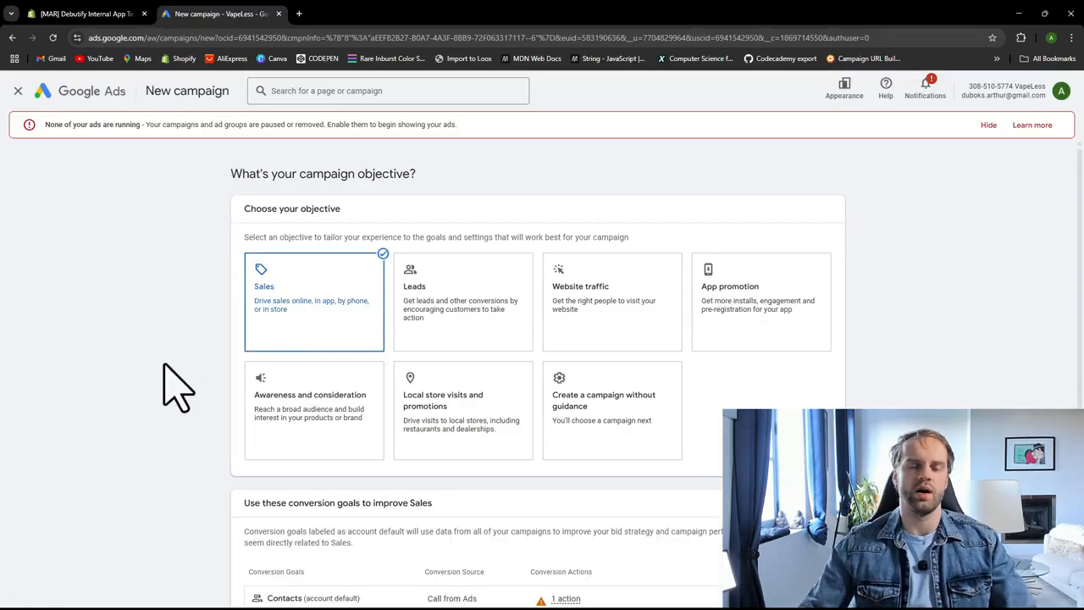
Step: Add Purchases to the campaign's conversion goals
scroll(195, 397, down, 2)
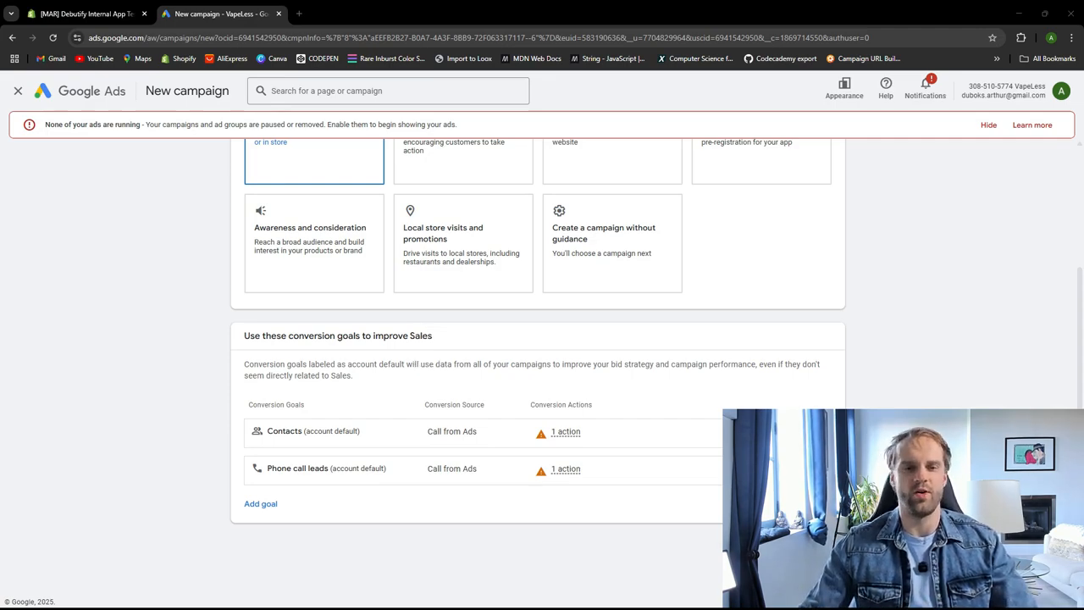
click(261, 503)
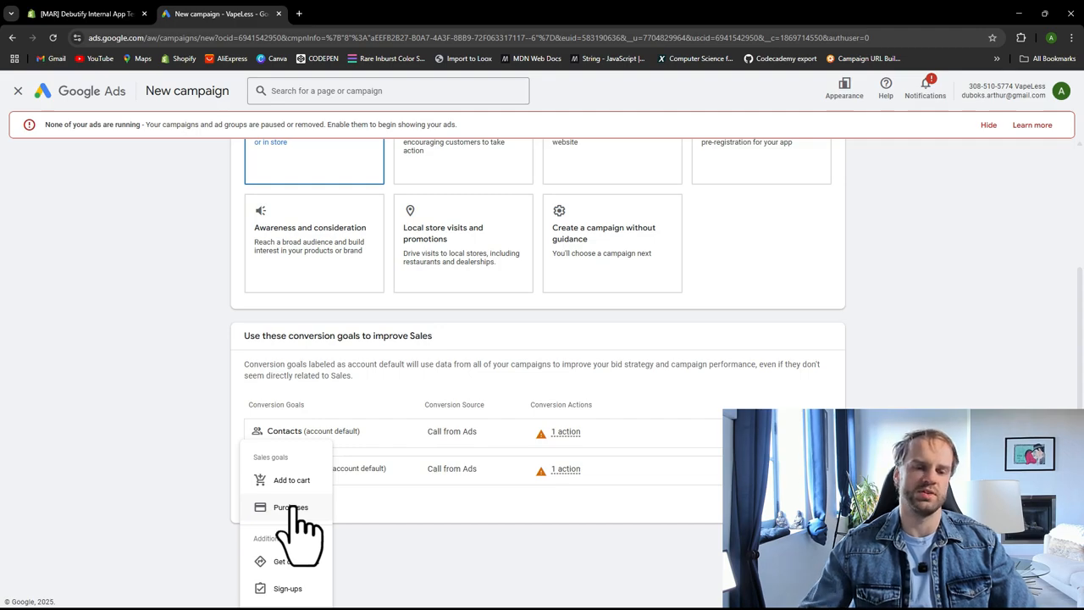
click(292, 507)
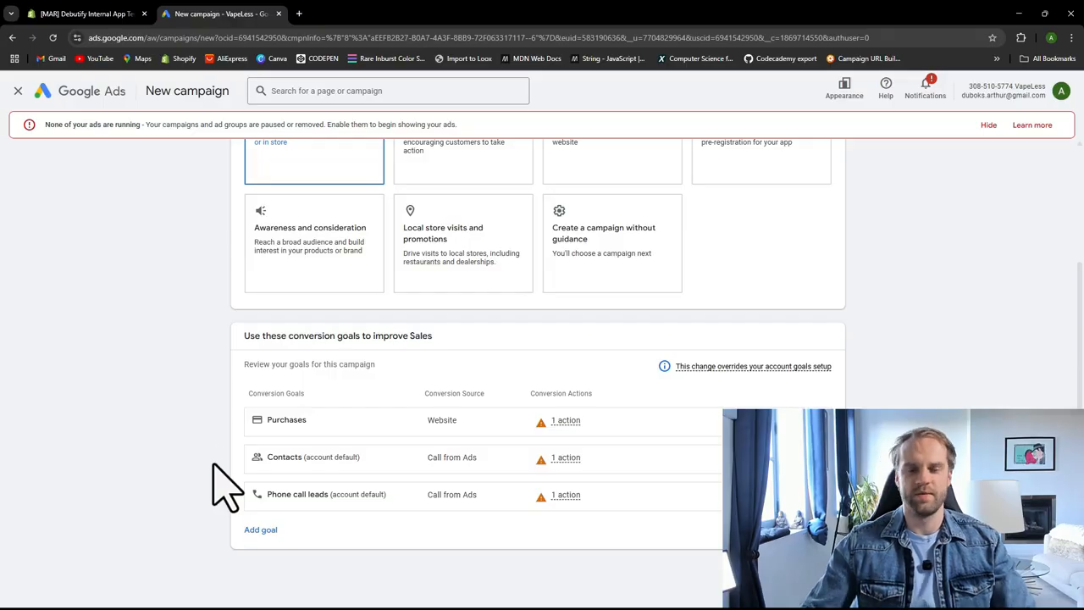
Step: Remove the account-default Contacts and Phone call leads goals from the campaign's conversion goals
scroll(216, 453, down, 1)
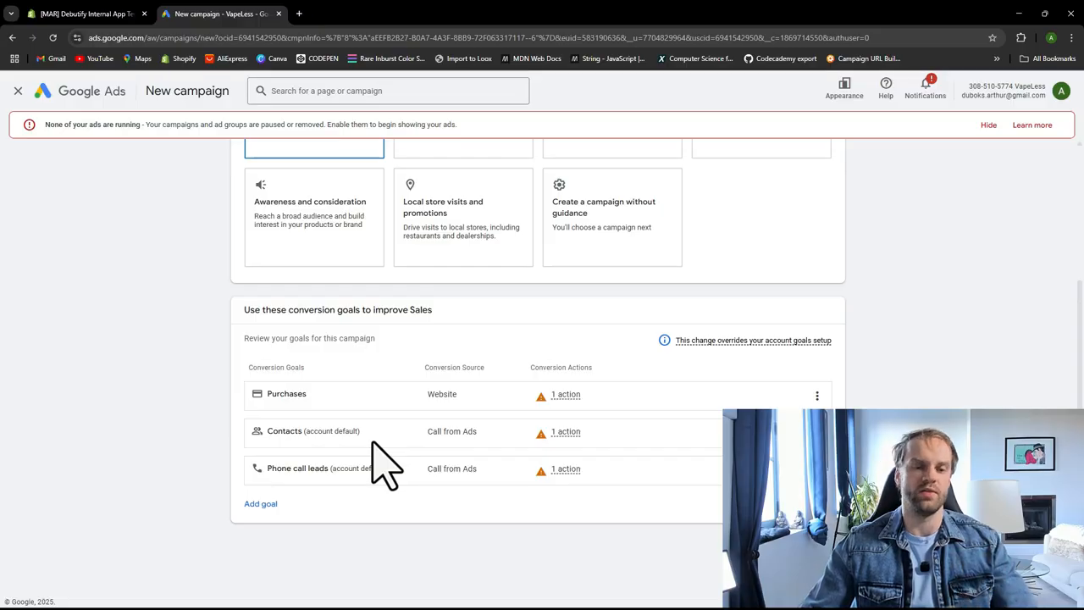
mouse_move(512, 470)
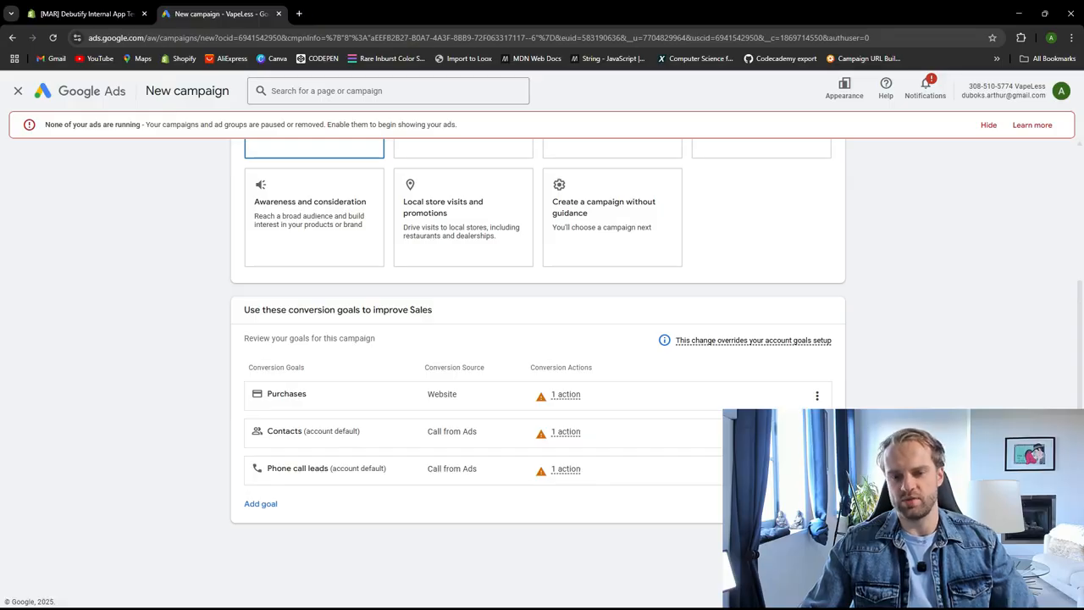
click(647, 375)
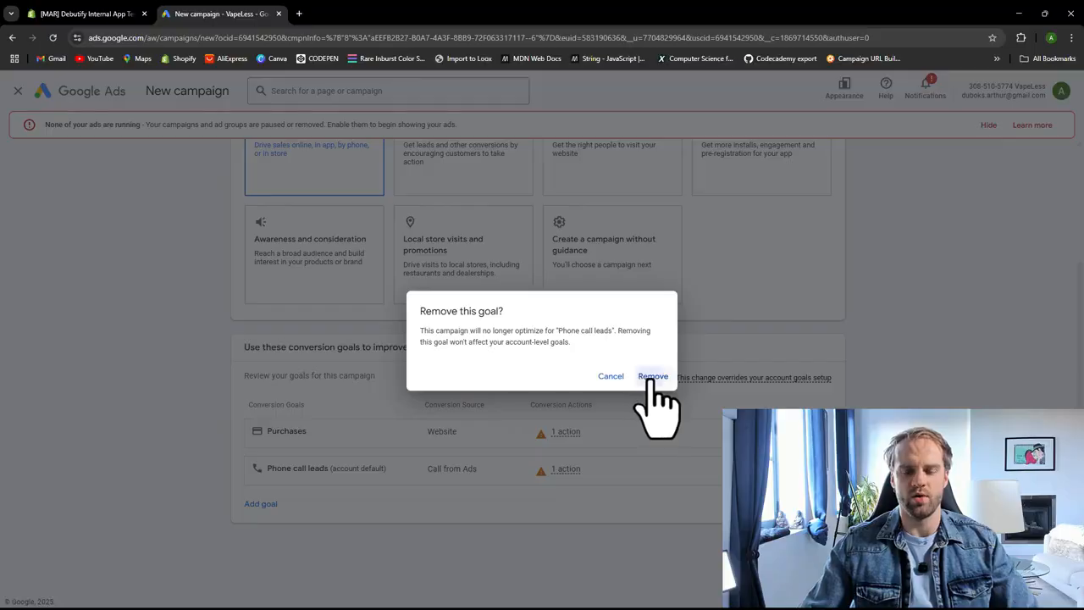
click(653, 375)
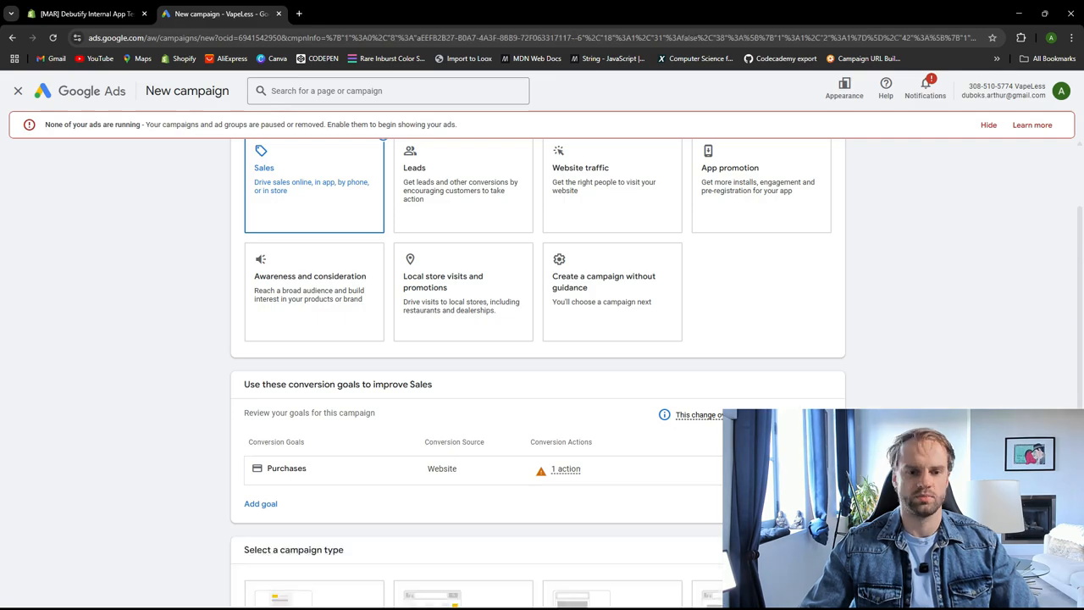
Step: Choose the Performance Max campaign type and select the My Store Merchant Center account for its products
scroll(118, 254, down, 4)
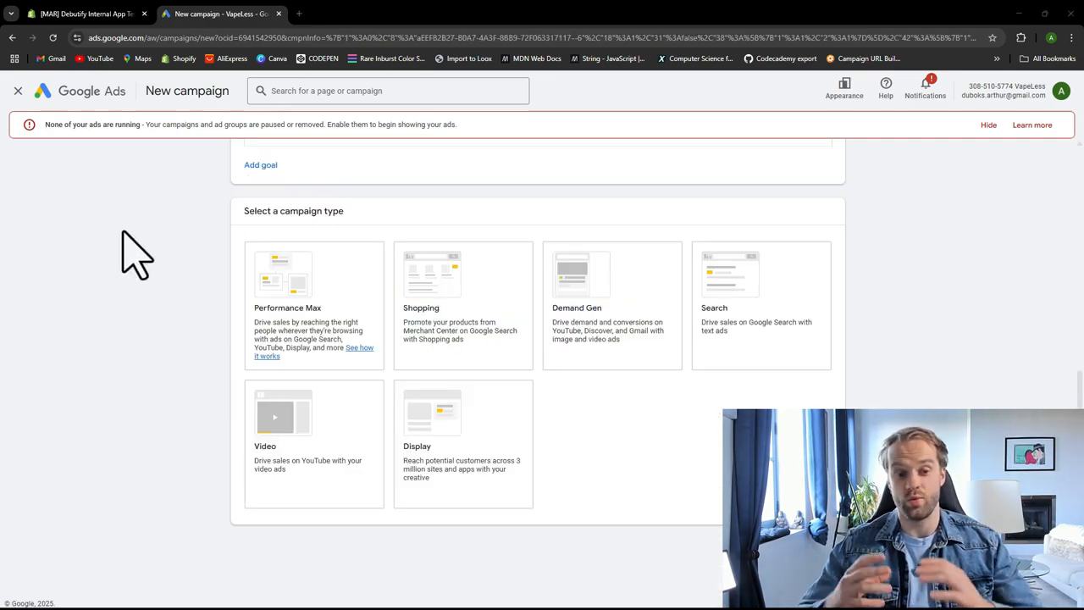
click(273, 340)
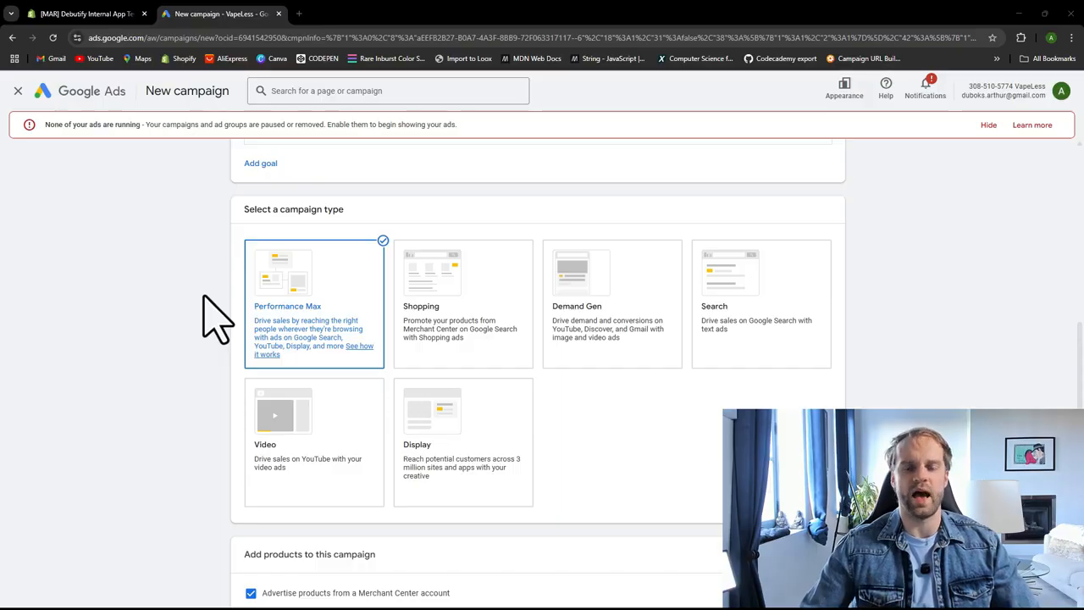
scroll(305, 334, down, 1)
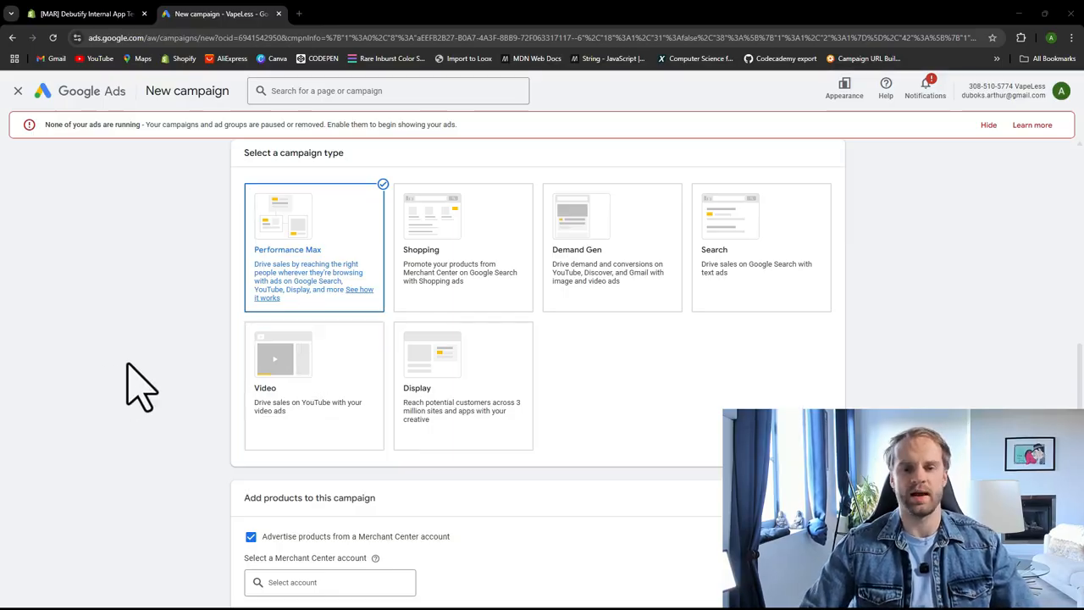
scroll(135, 386, down, 2)
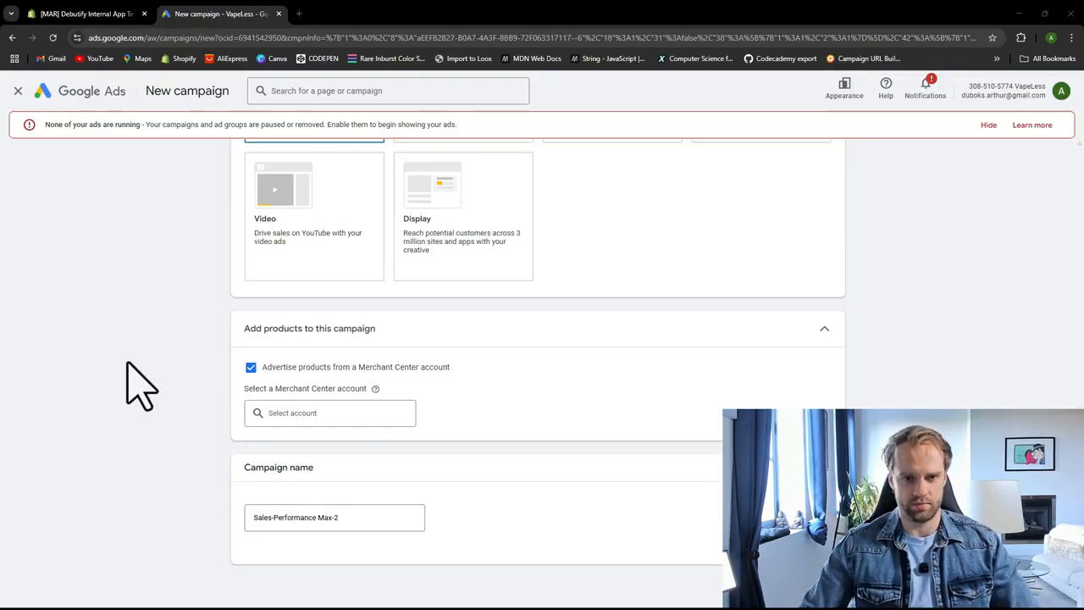
scroll(135, 398, down, 1)
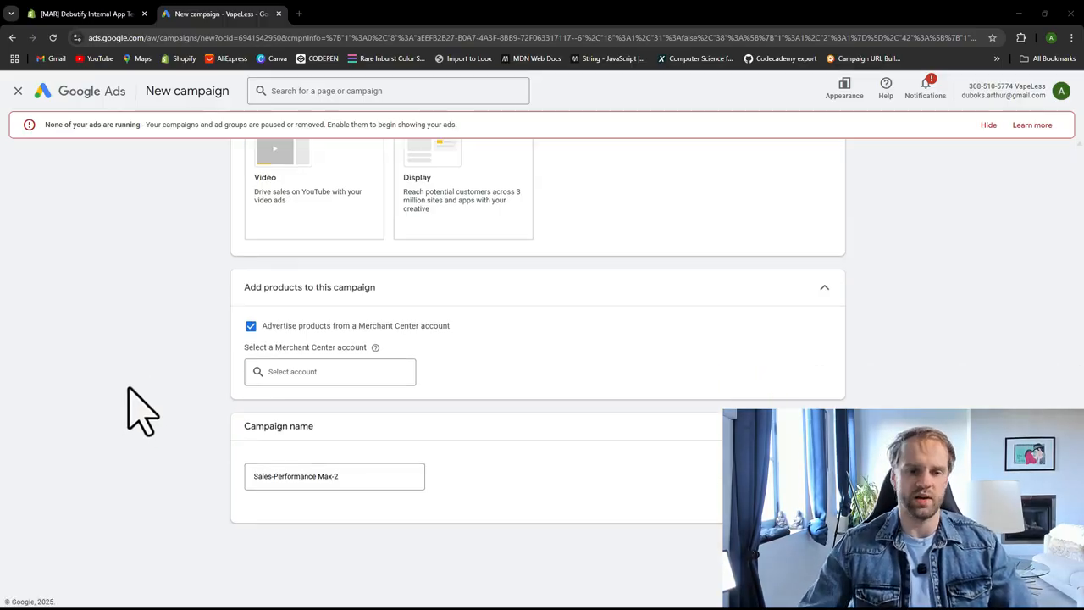
click(307, 372)
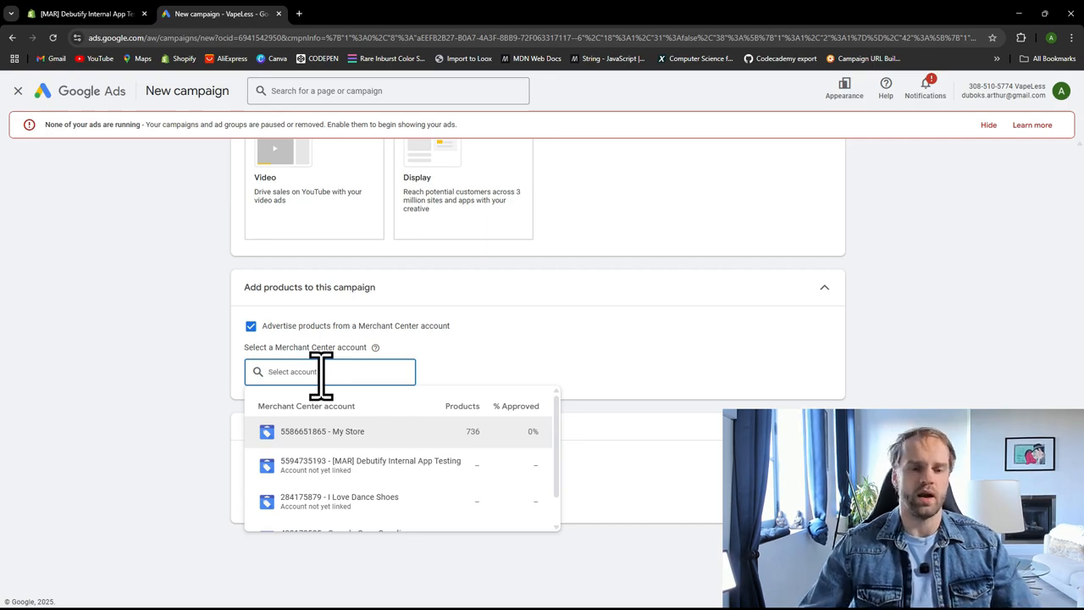
click(355, 434)
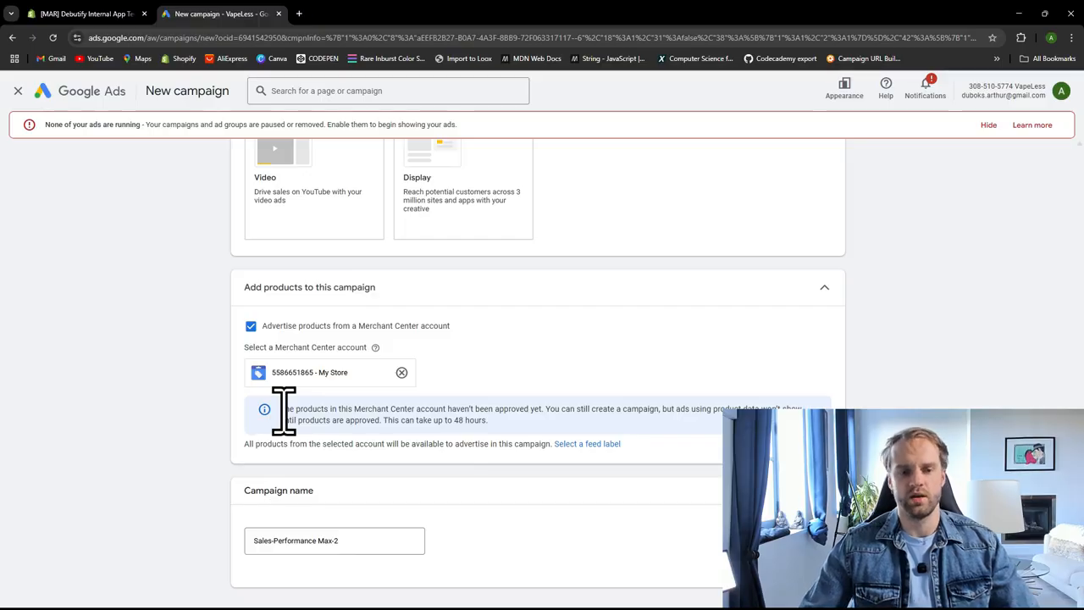
Step: Name the campaign PMAX-SHOPIFY-TEST1 and continue to its bidding settings
scroll(284, 411, down, 1)
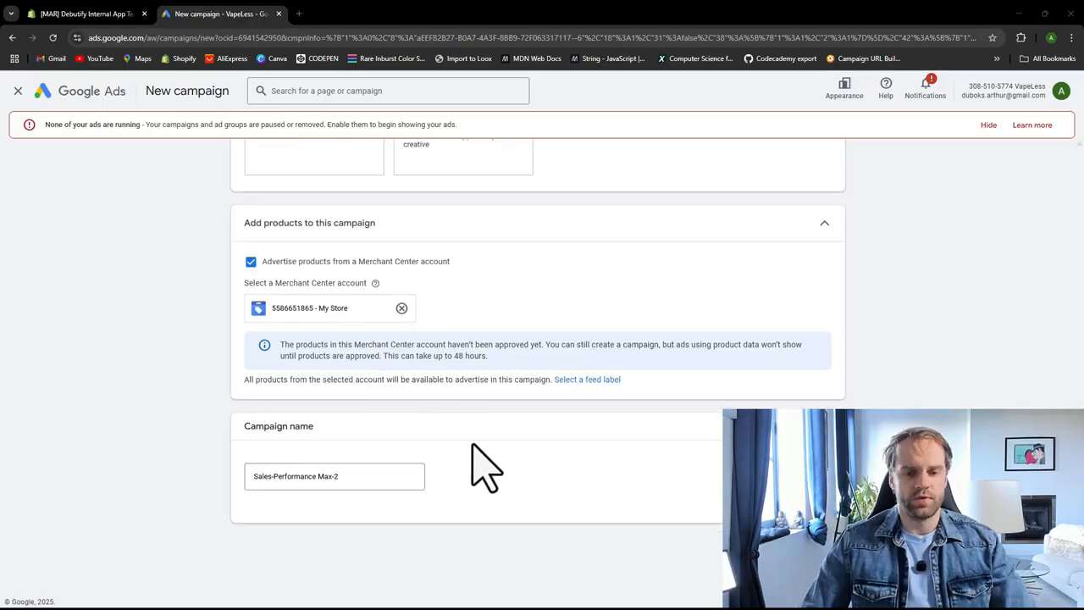
double_click(354, 476)
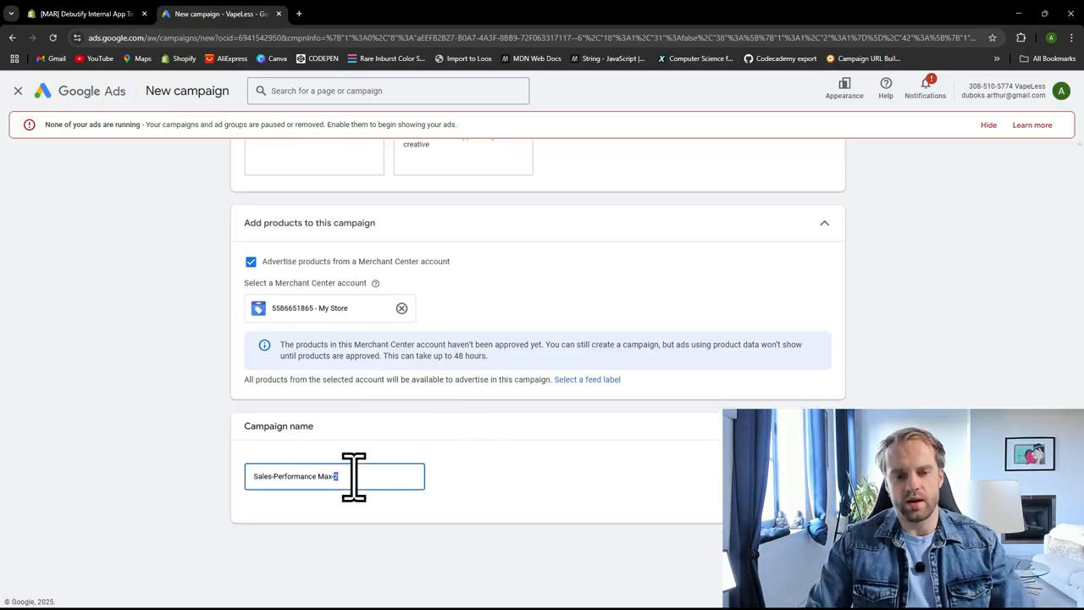
key(BackSpace)
key(BackSpace)
key(BackSpace)
key(BackSpace)
key(BackSpace)
key(BackSpace)
key(BackSpace)
key(BackSpace)
key(BackSpace)
key(BackSpace)
key(BackSpace)
key(BackSpace)
key(BackSpace)
key(BackSpace)
key(BackSpace)
key(BackSpace)
key(BackSpace)
key(BackSpace)
key(BackSpace)
key(BackSpace)
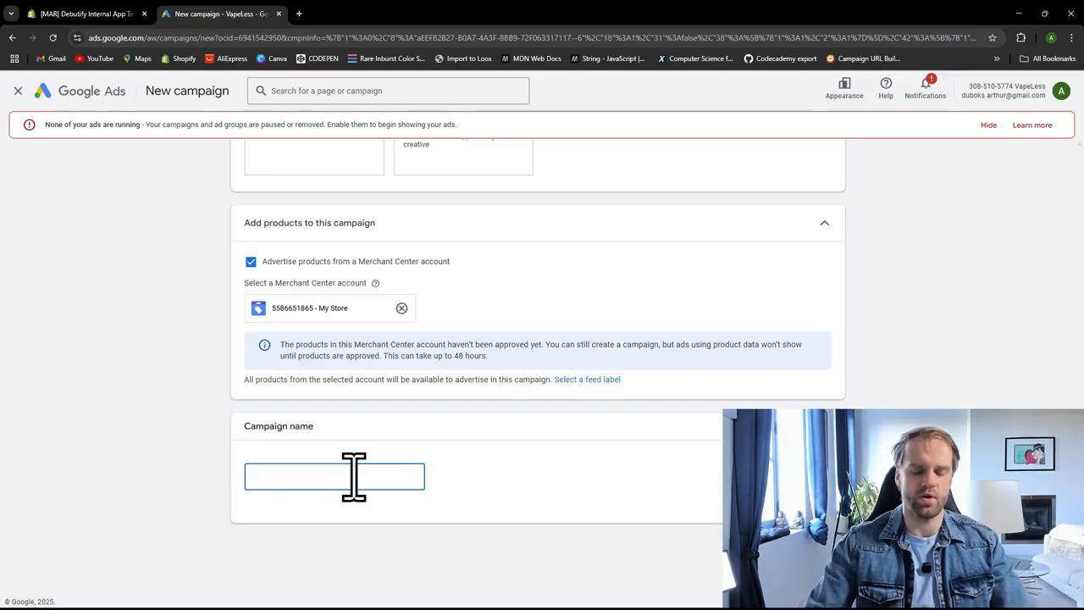
text(PMAX)
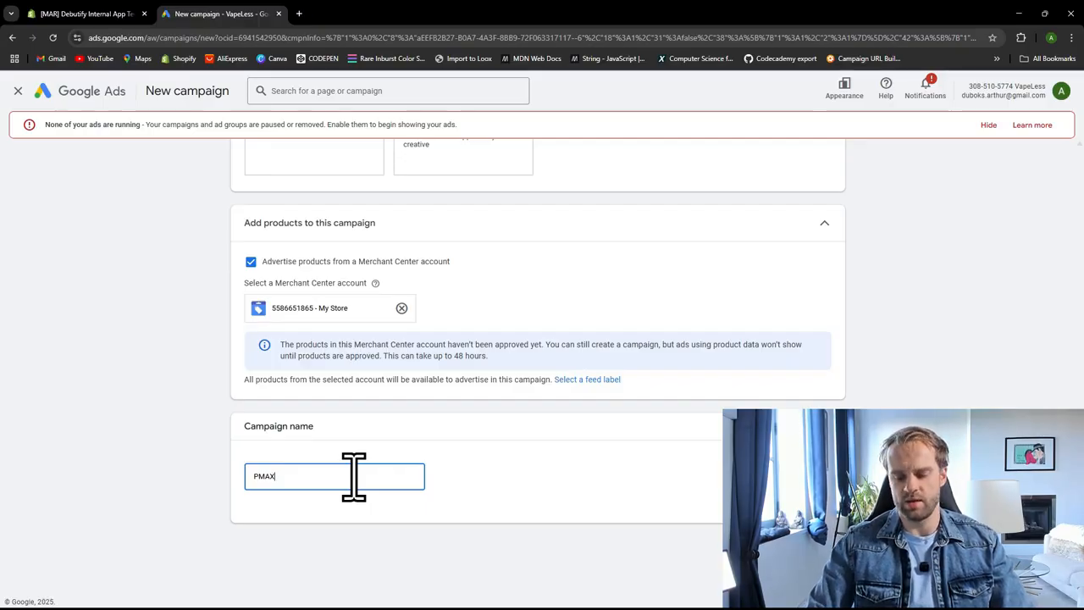
text(-)
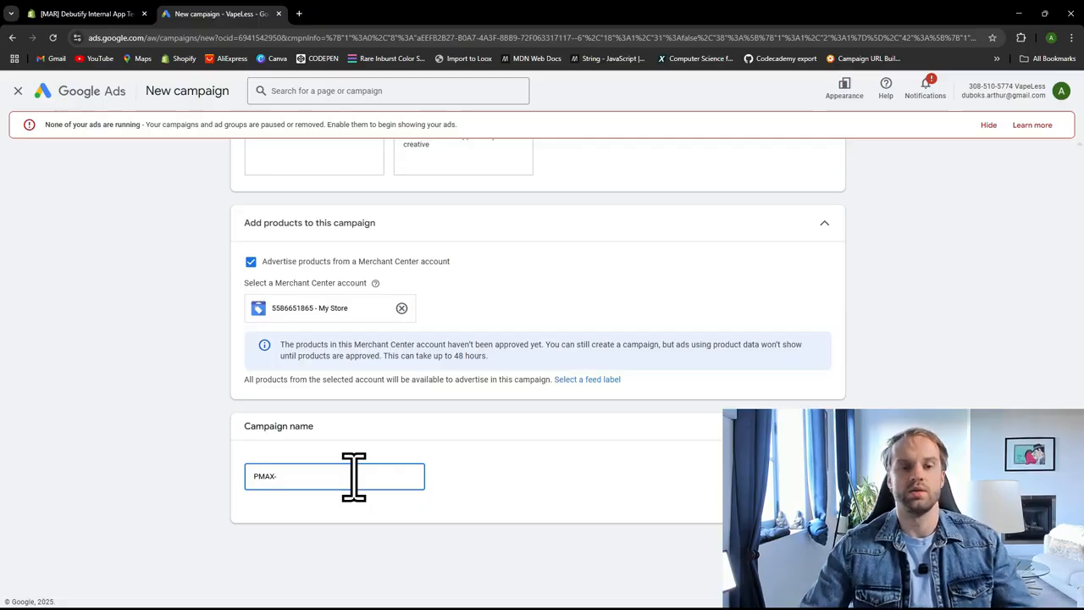
text(SHOPTE)
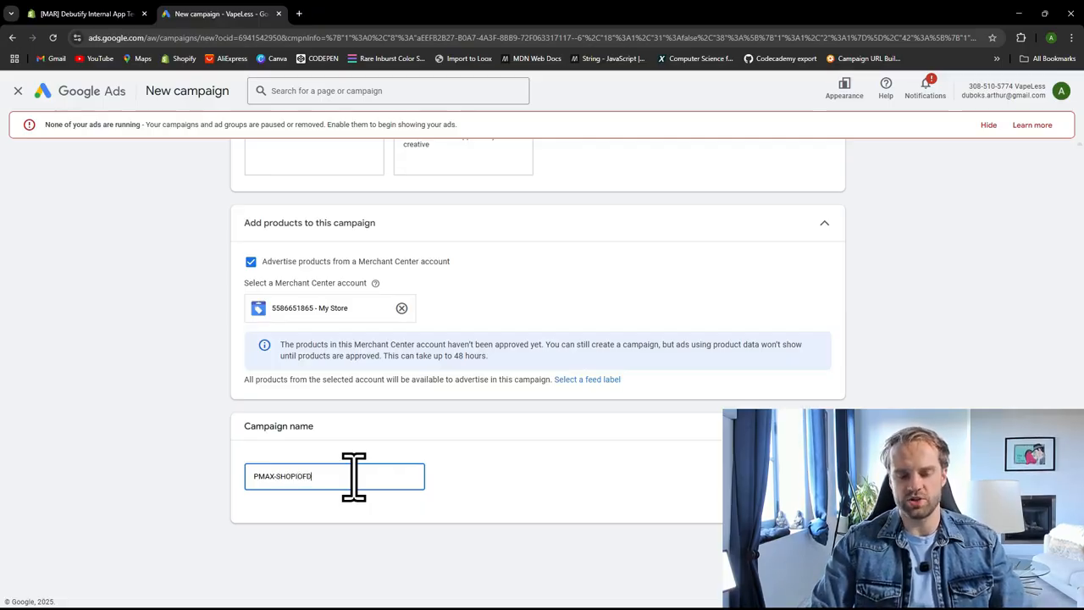
key(BackSpace)
key(BackSpace)
text(IX)
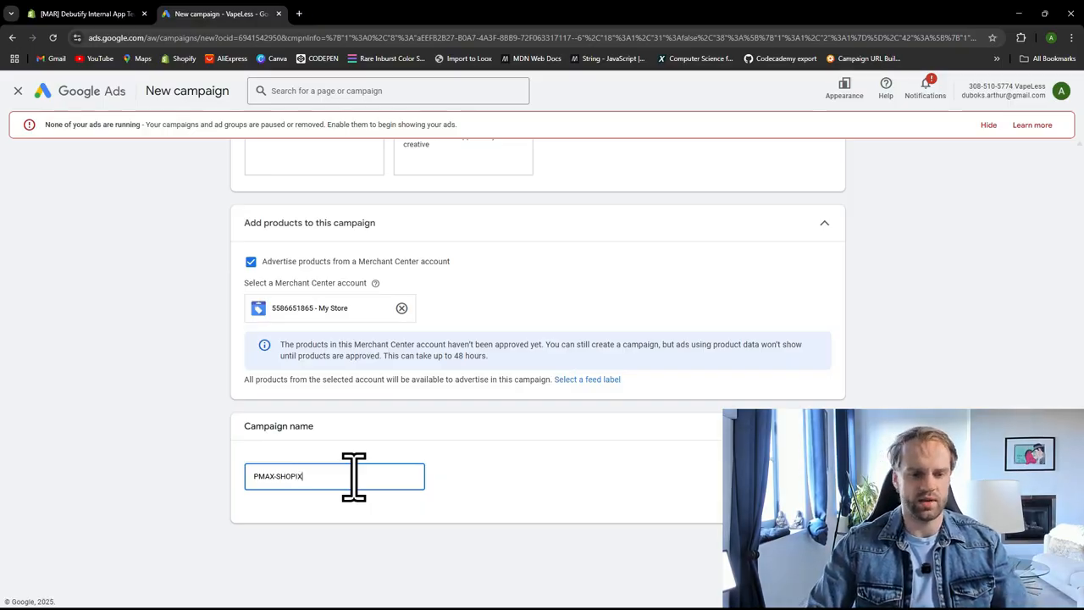
key(BackSpace)
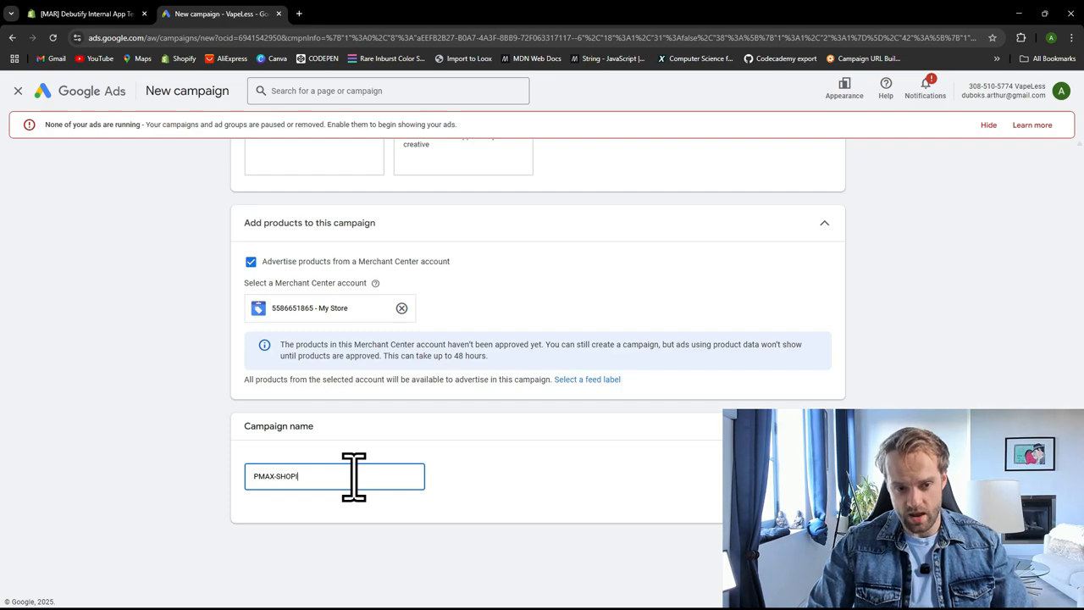
key(BackSpace)
key(BackSpace)
text(PIX)
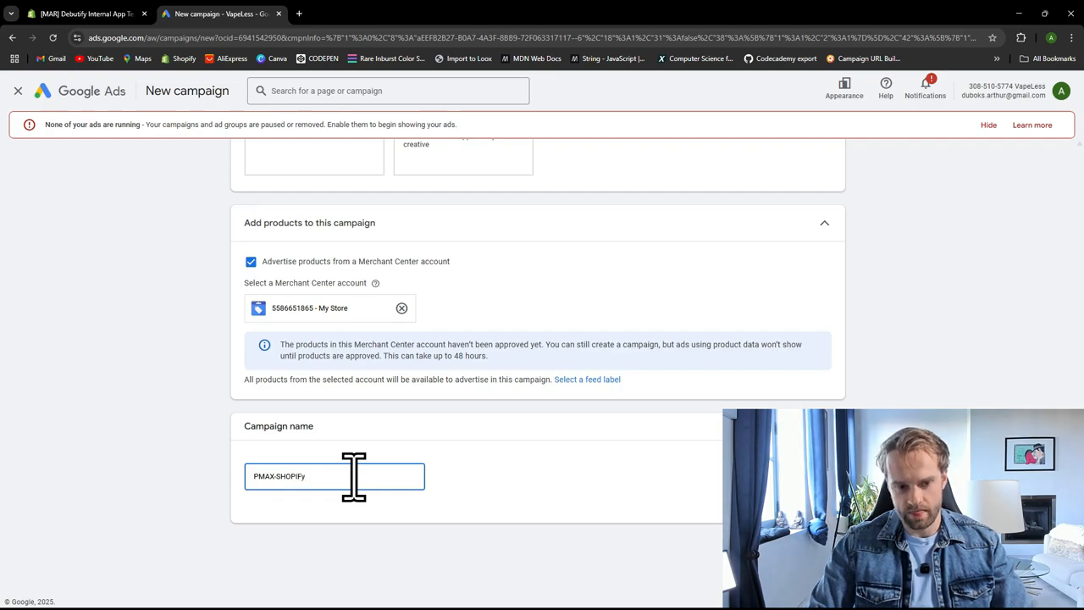
key(BackSpace)
key(BackSpace)
text(PIFY-)
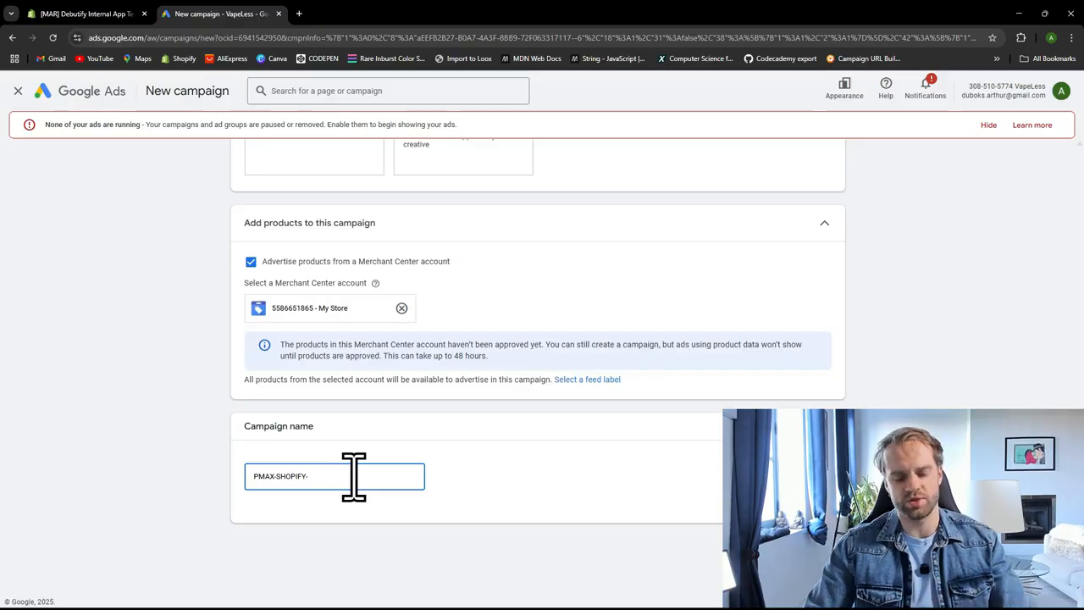
text(TEST1)
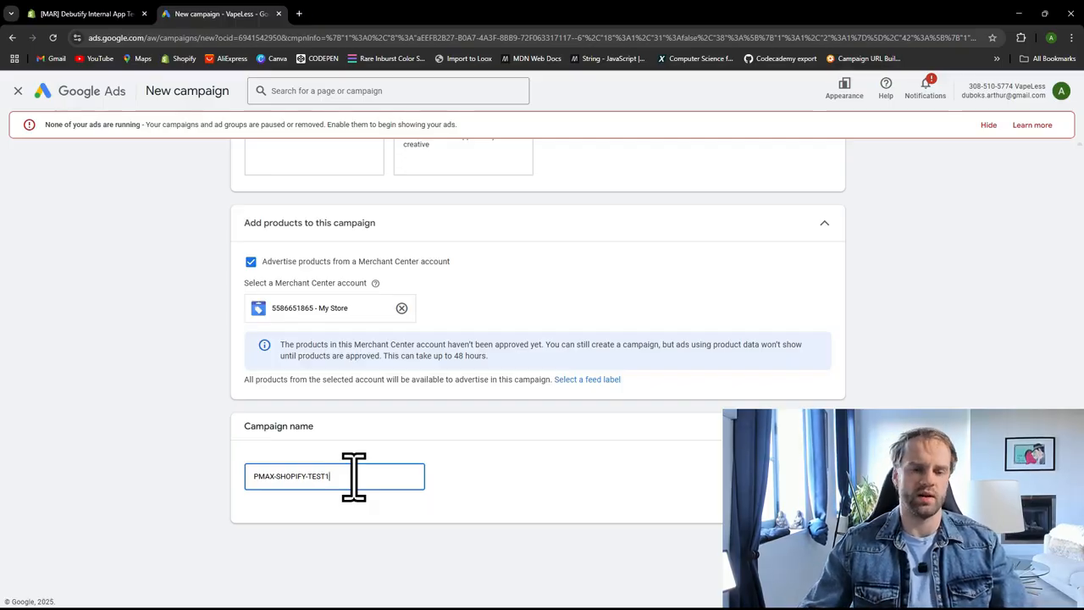
drag(347, 476, 150, 491)
click(429, 520)
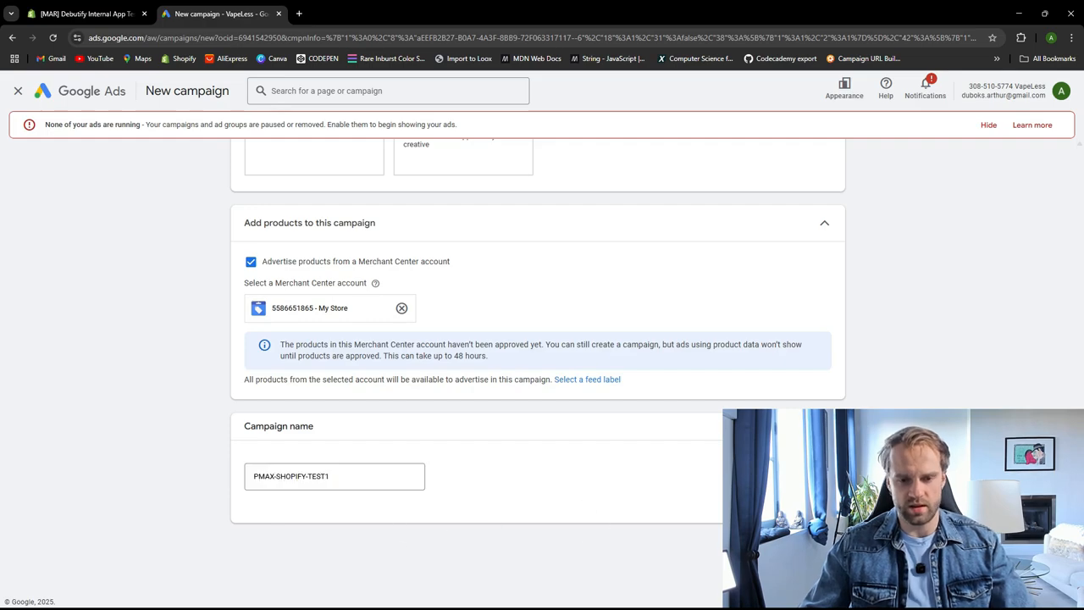
click(651, 503)
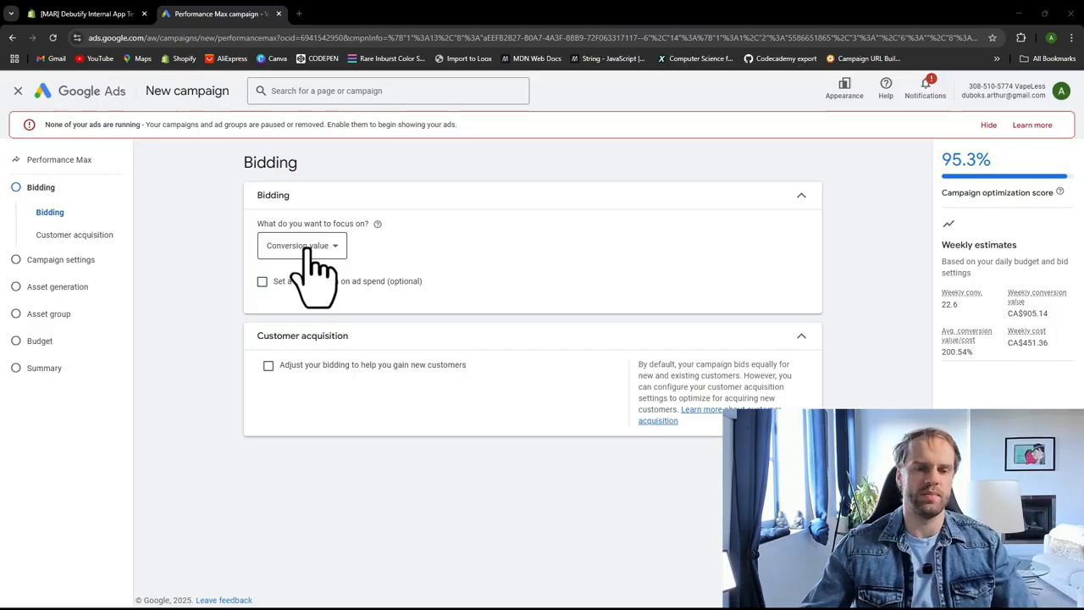
Step: Set the campaign's bidding focus to Conversions with no target cost per action and continue to the campaign settings
click(306, 248)
click(300, 256)
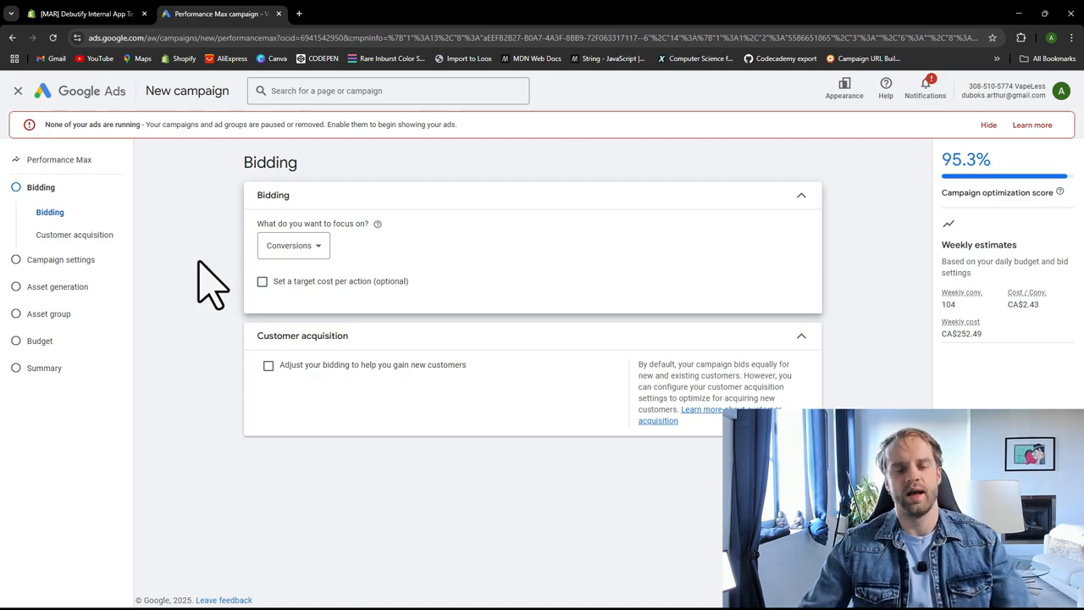
click(263, 282)
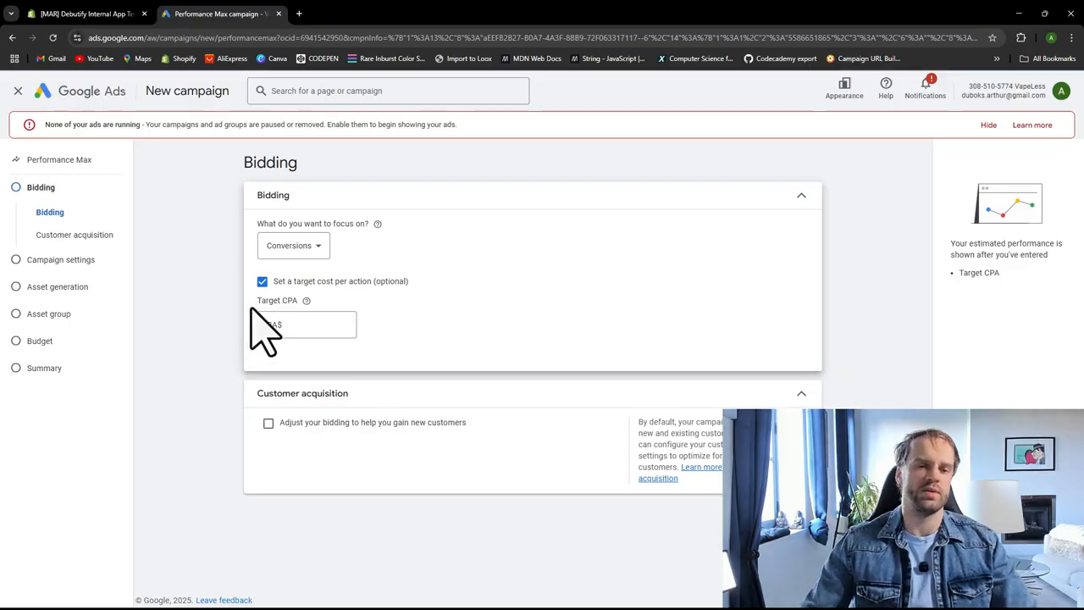
click(263, 282)
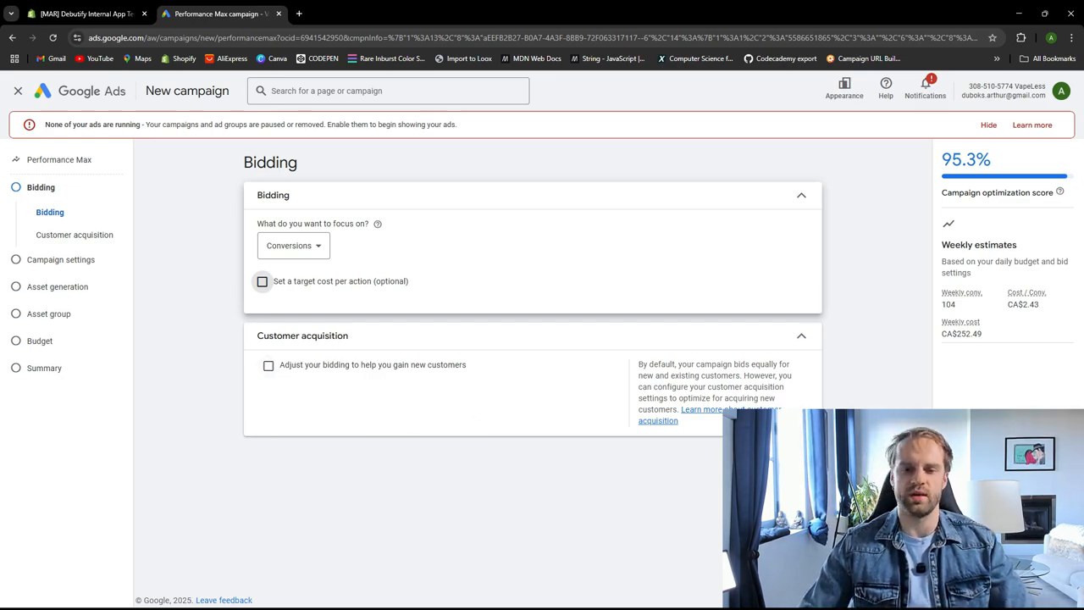
click(792, 474)
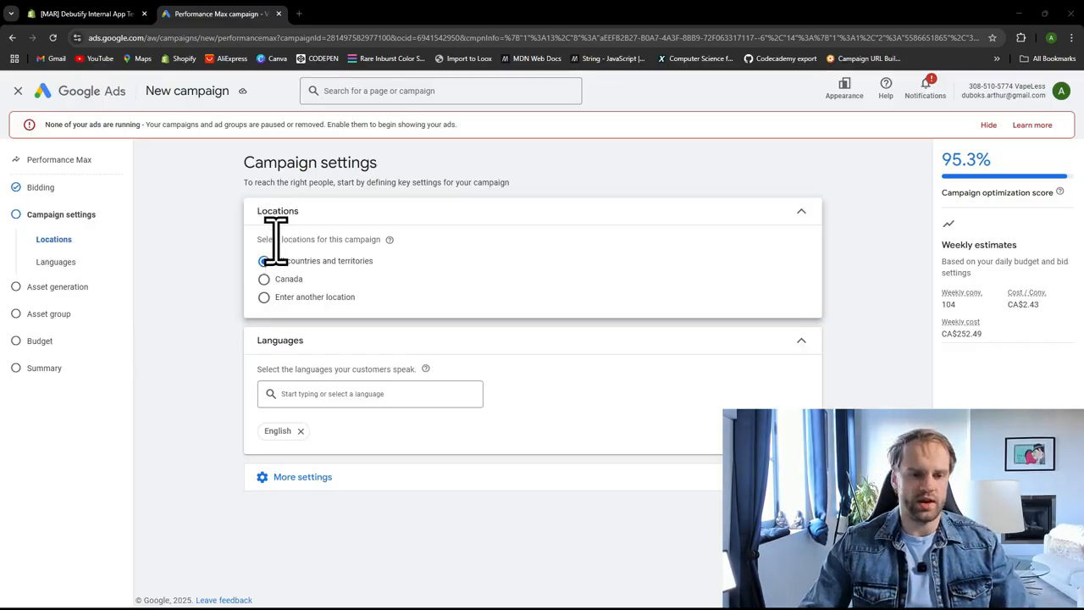
Step: Target the campaign at the United States and Canada as custom locations
click(281, 298)
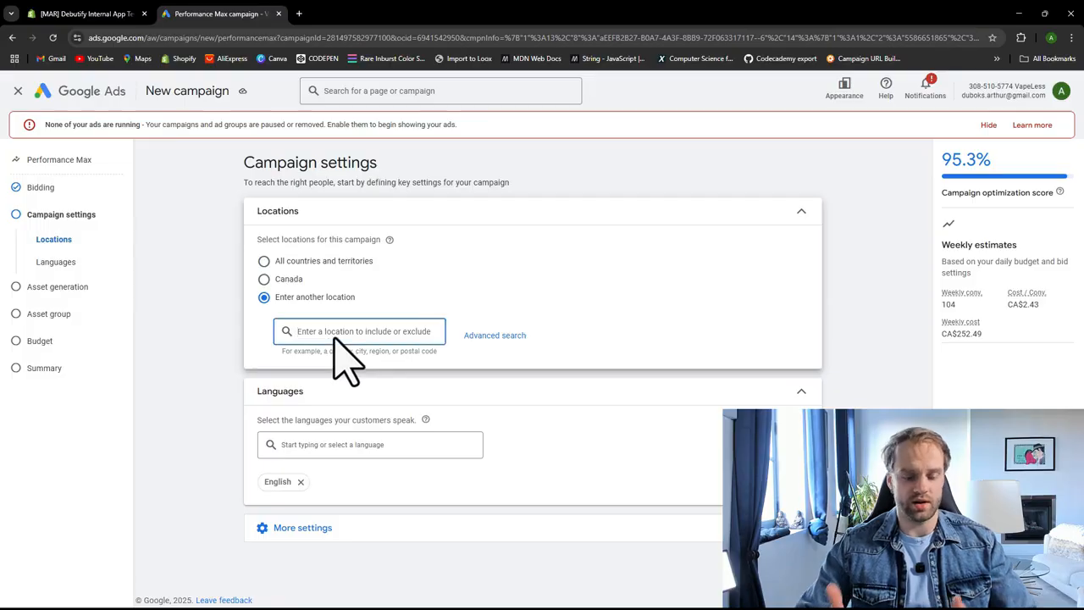
text(united)
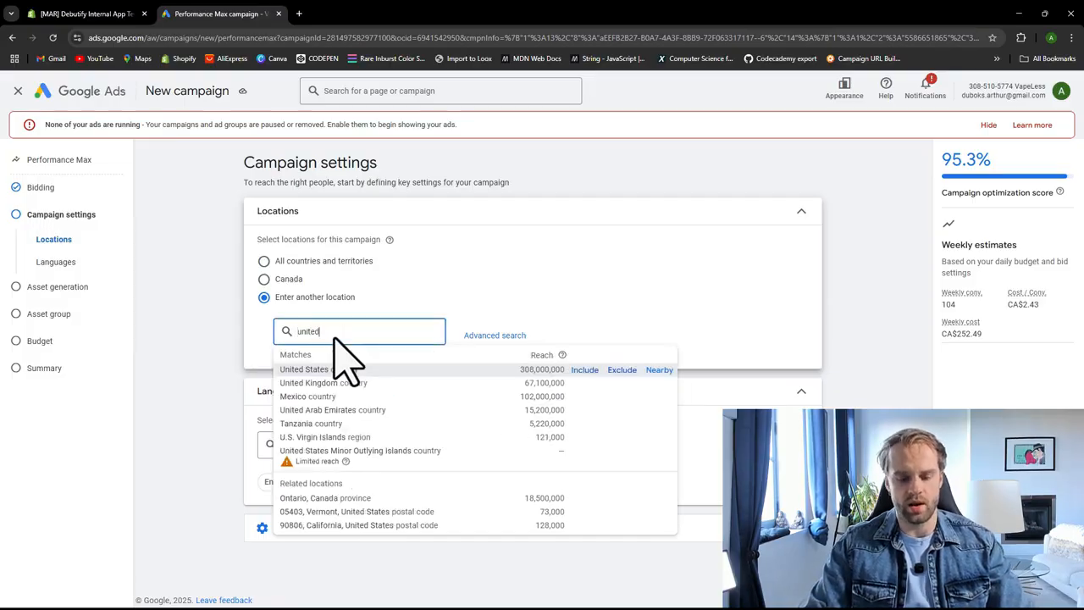
text( states)
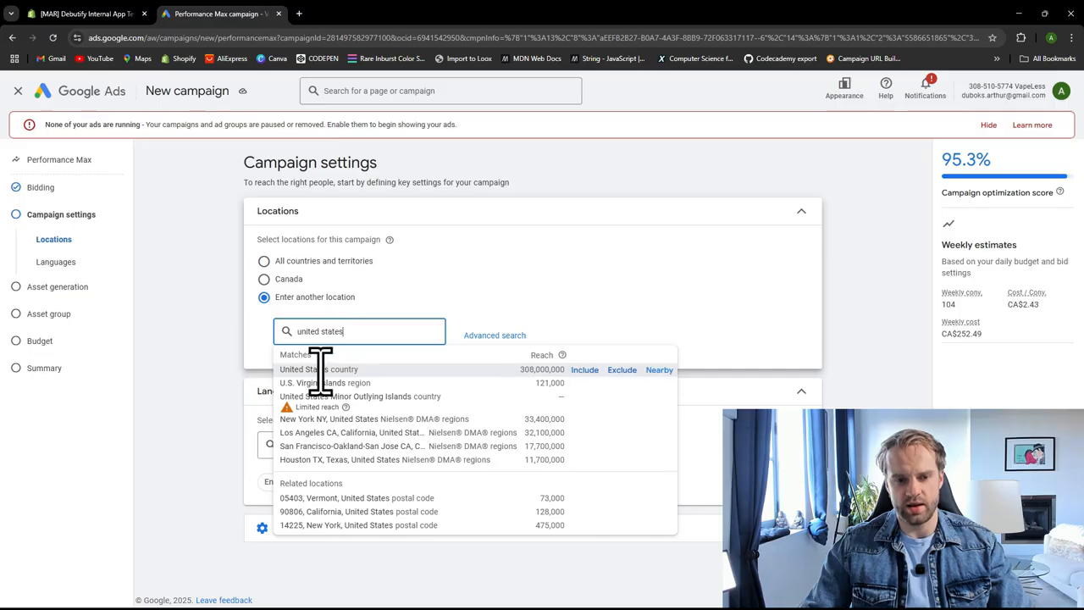
click(322, 369)
text(canada)
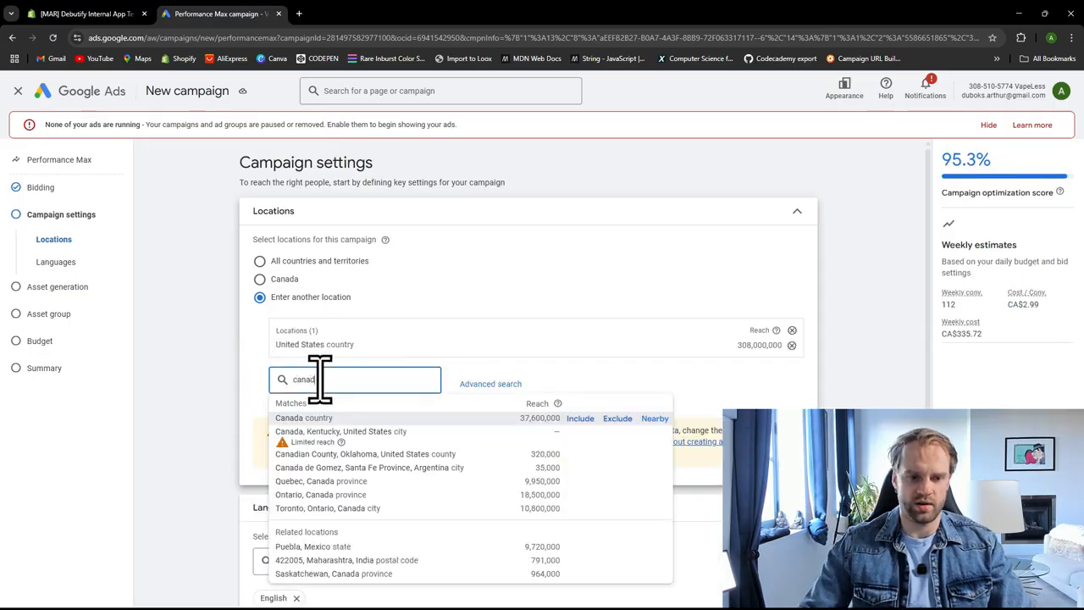
click(341, 418)
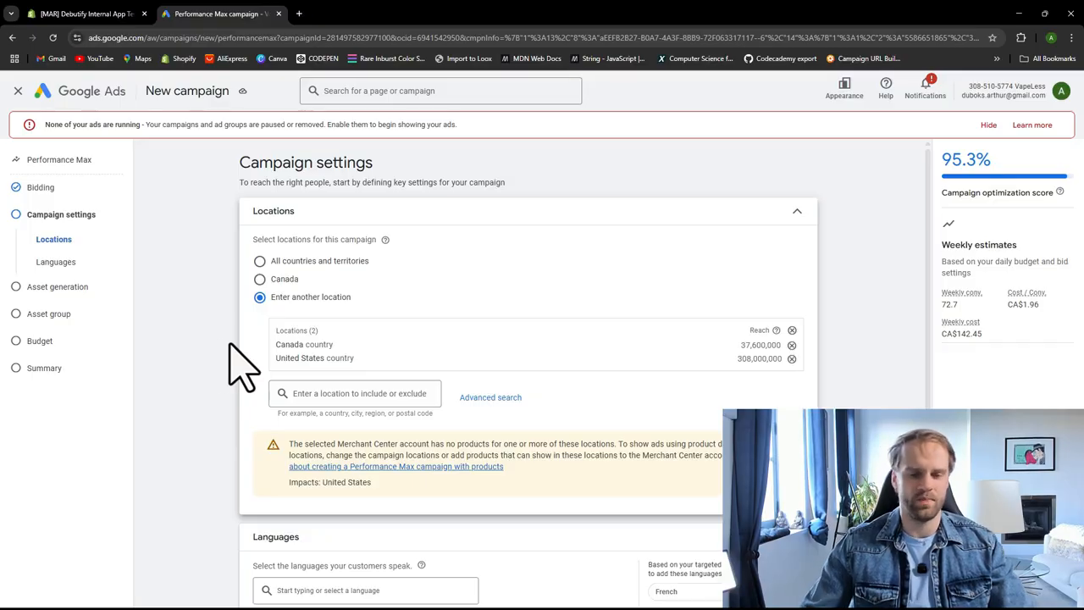
Step: Look over the customer language choices for the campaign
scroll(242, 364, down, 3)
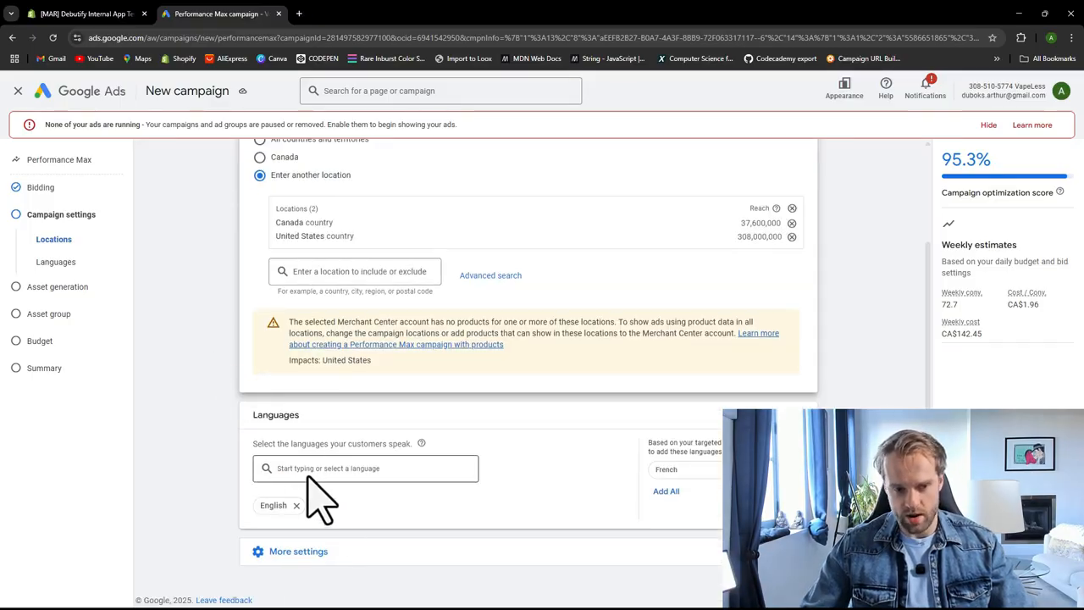
click(298, 476)
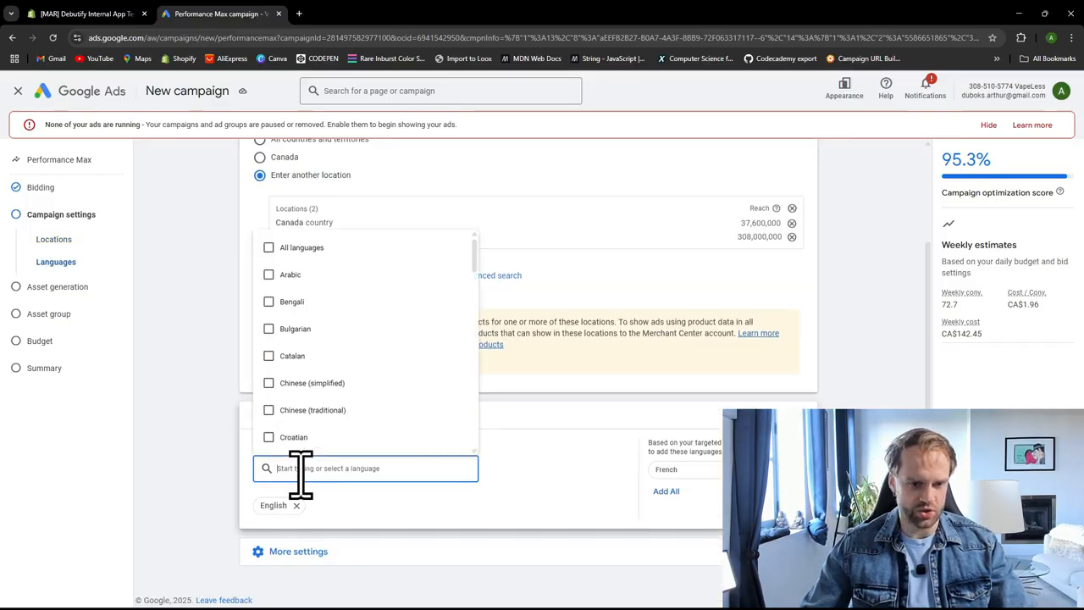
click(177, 470)
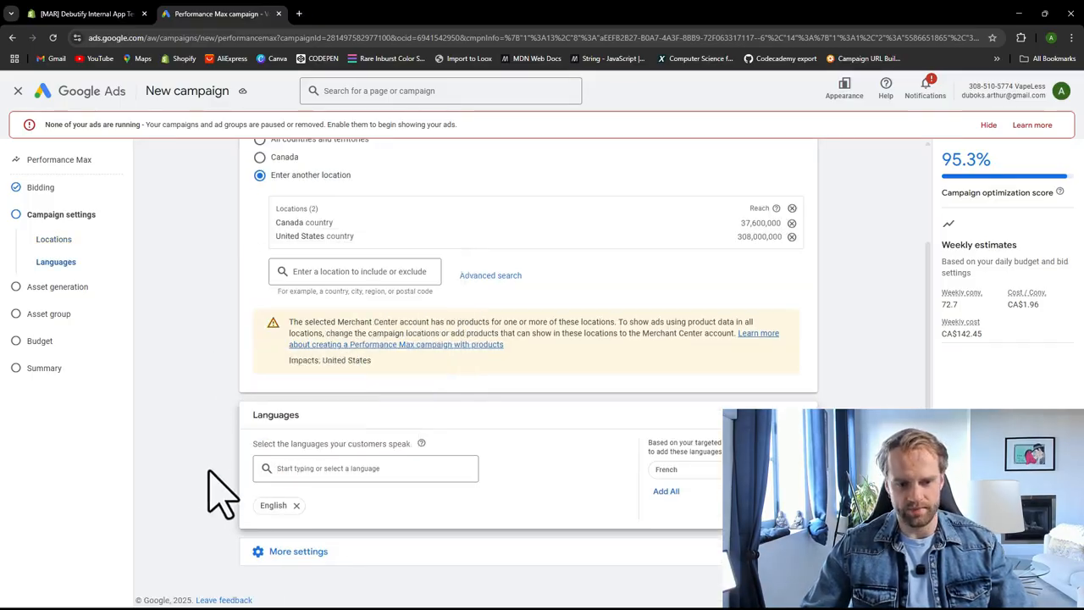
click(285, 472)
click(290, 475)
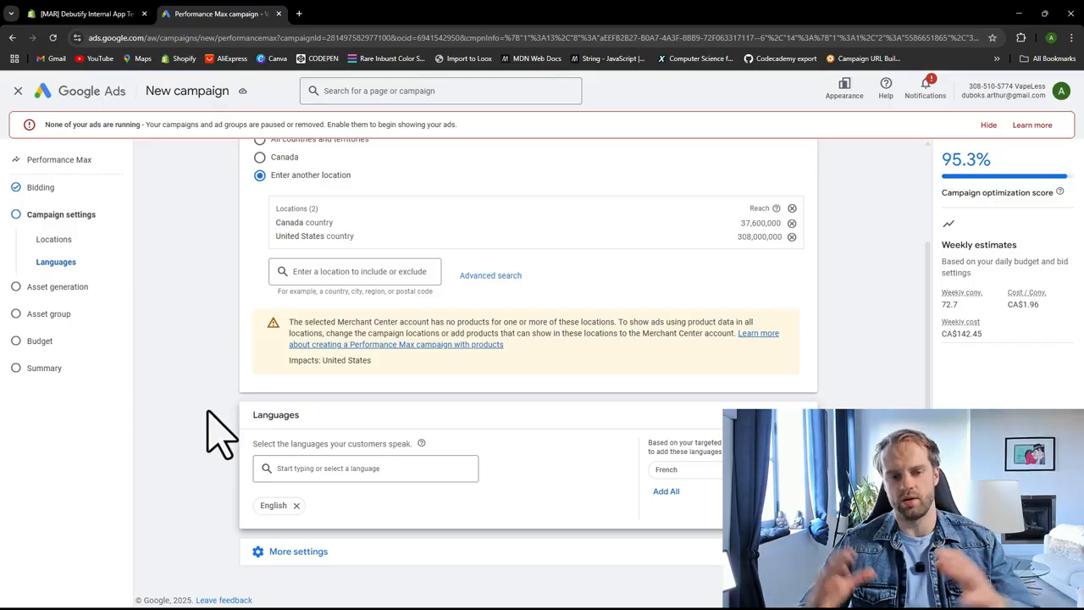
Step: Review the additional campaign settings, including the ad schedule and brand exclusions
click(349, 552)
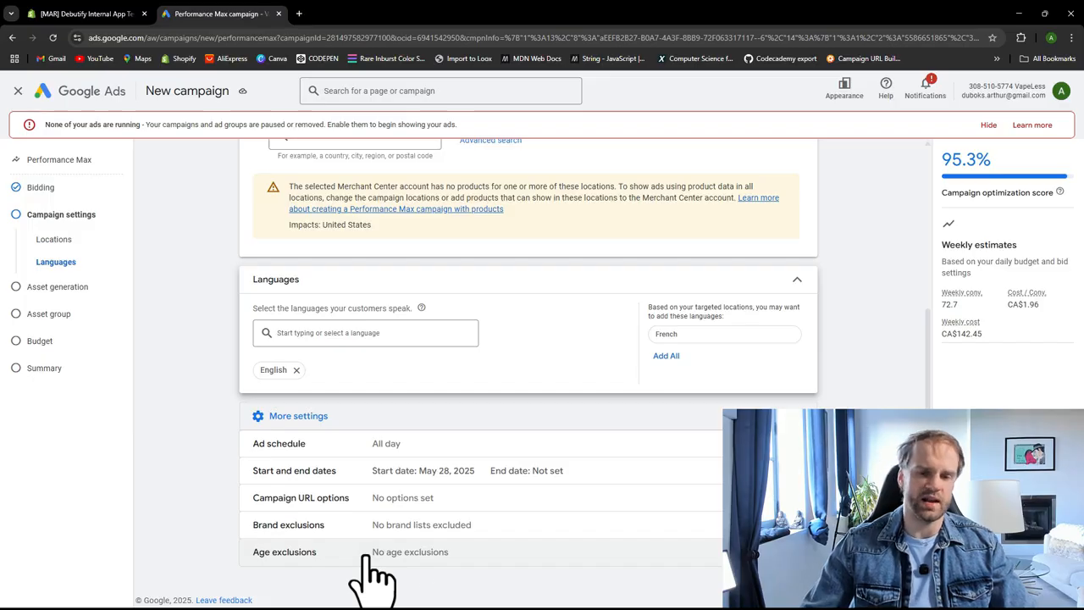
click(418, 447)
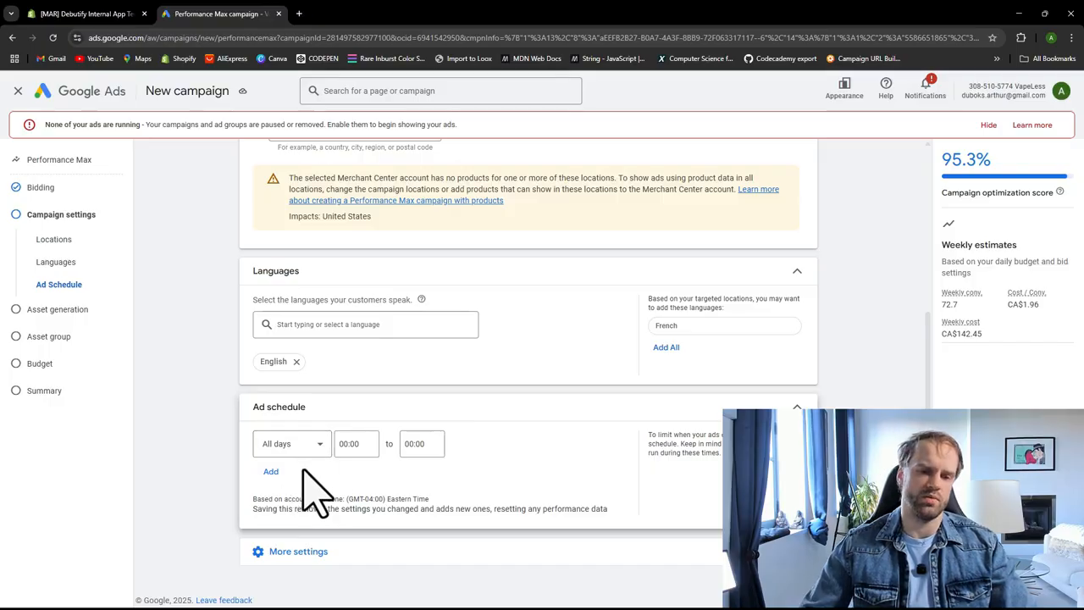
click(479, 407)
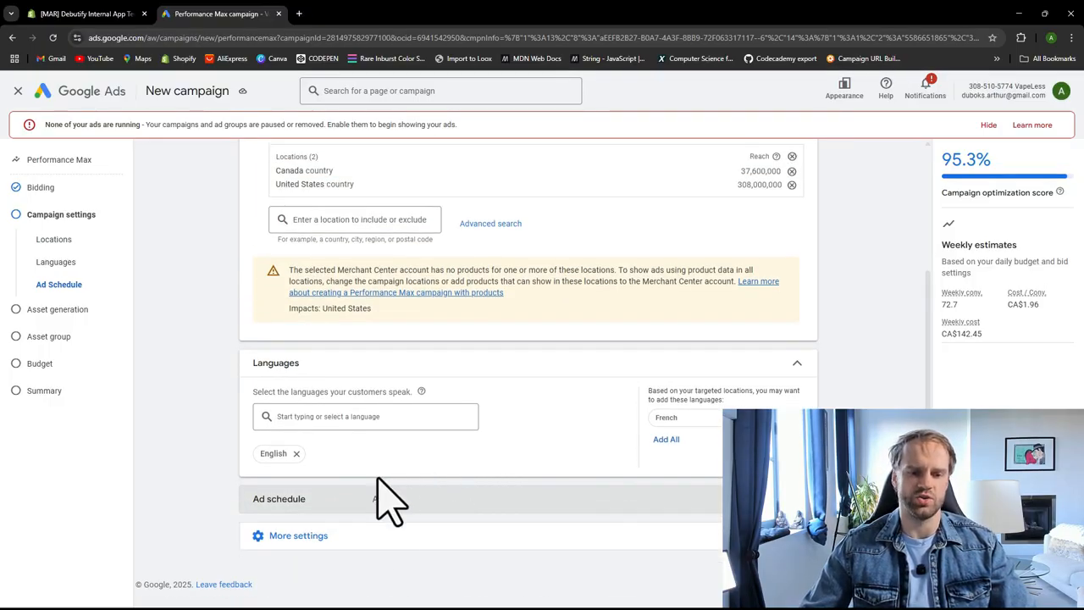
click(387, 540)
scroll(377, 576, down, 2)
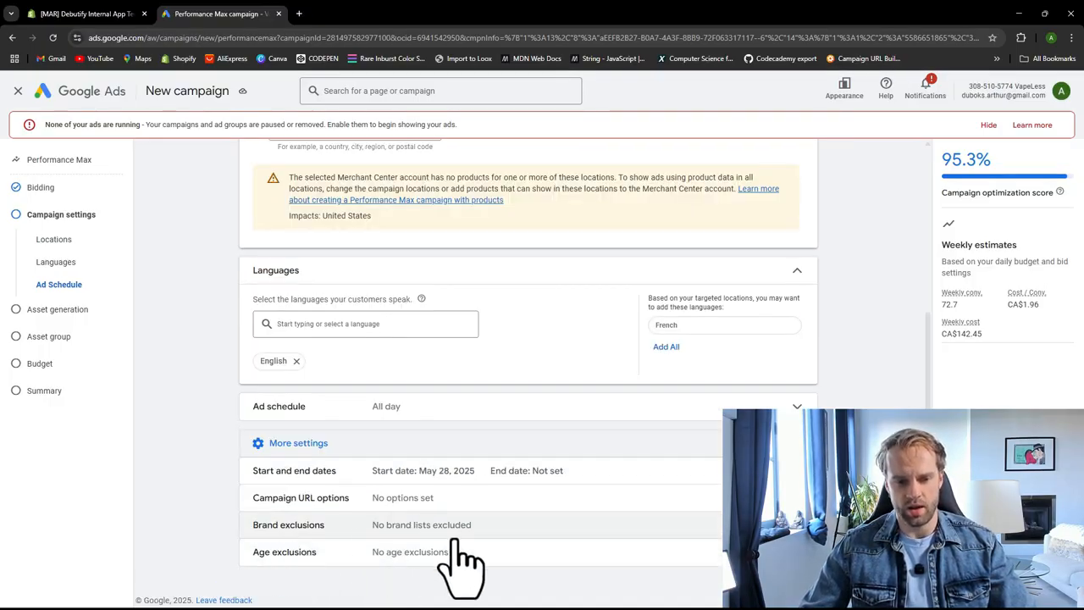
click(429, 526)
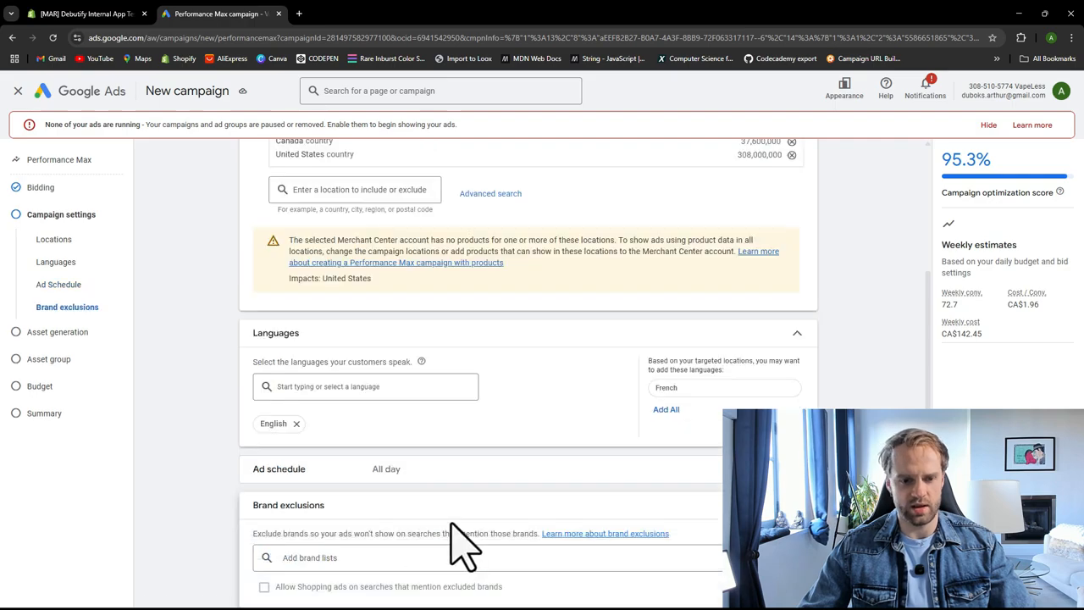
click(397, 552)
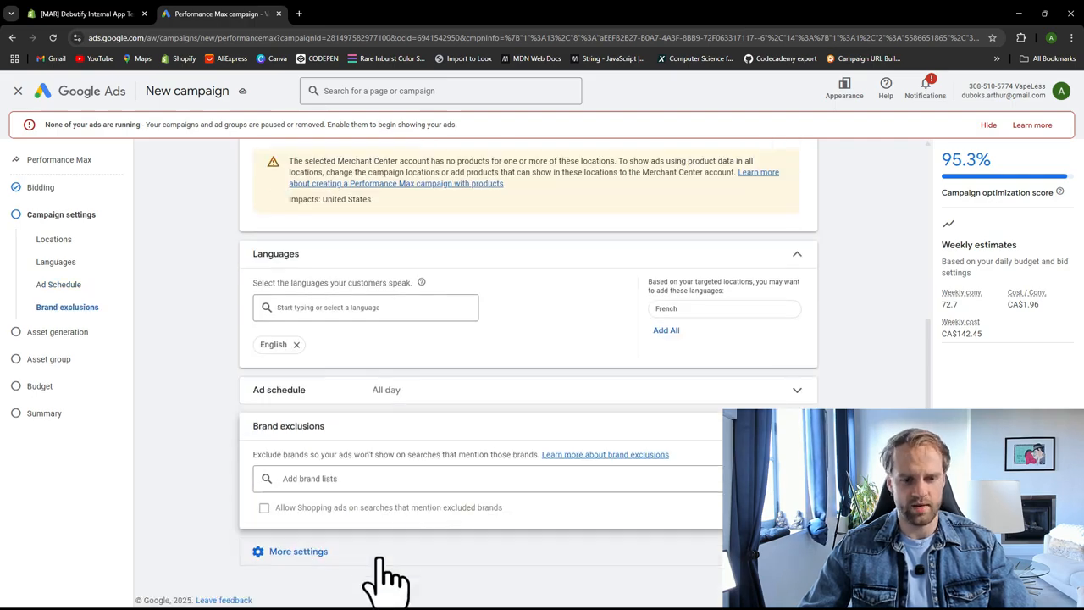
scroll(439, 567, down, 2)
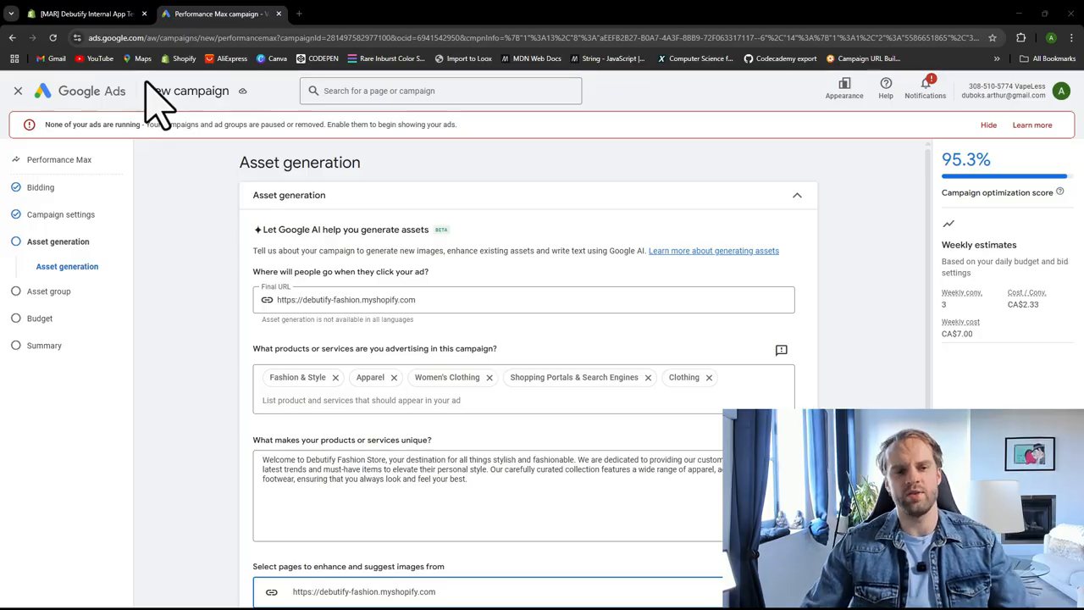
Step: Switch to Shopify and open the storefront preview of the current theme from the Online Store channel
click(103, 14)
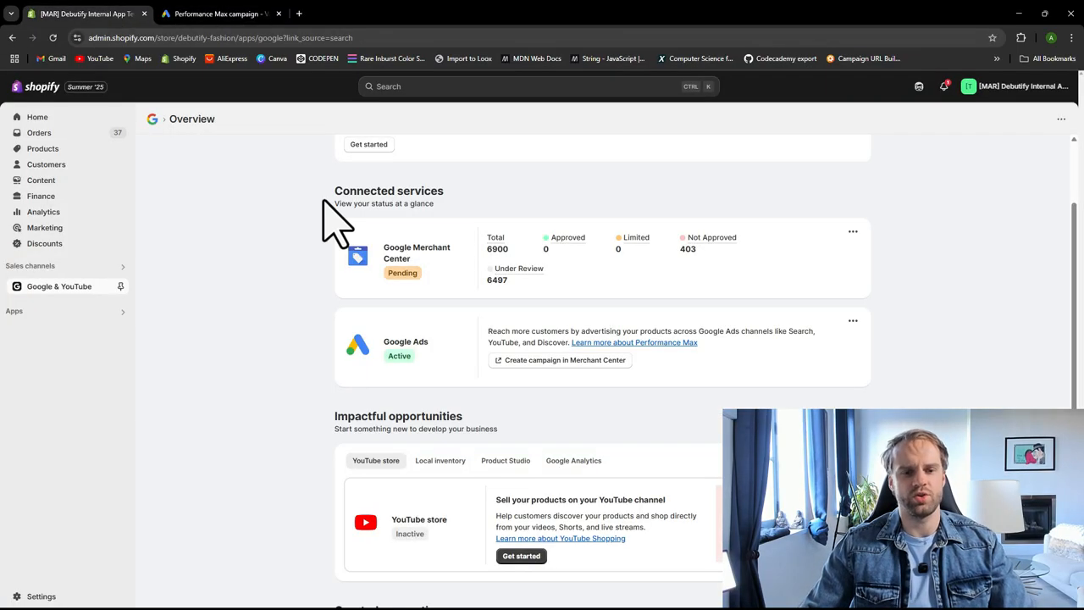
click(53, 269)
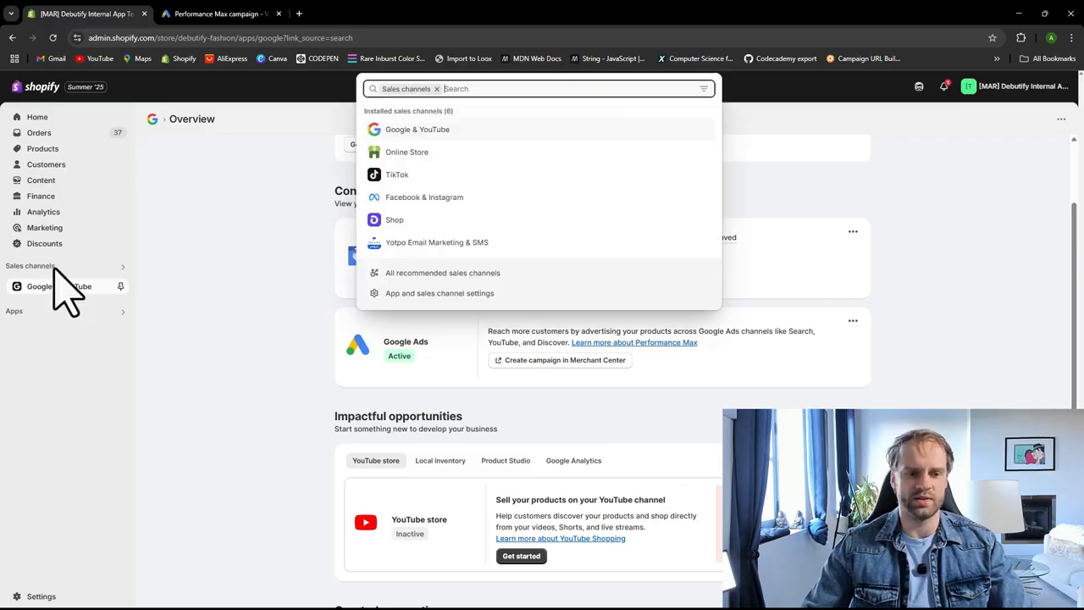
click(413, 153)
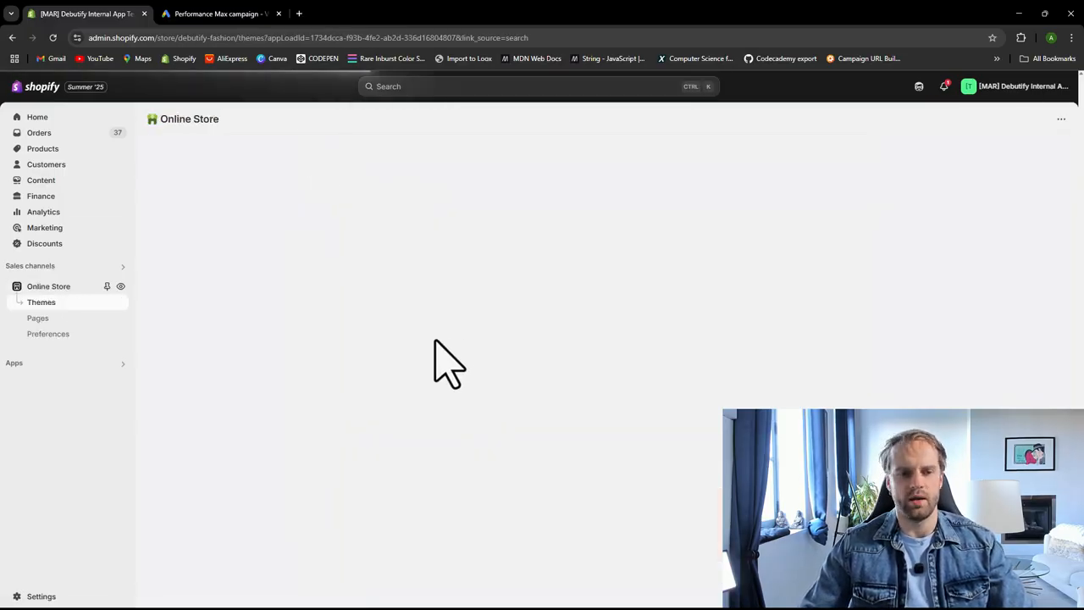
scroll(576, 377, down, 2)
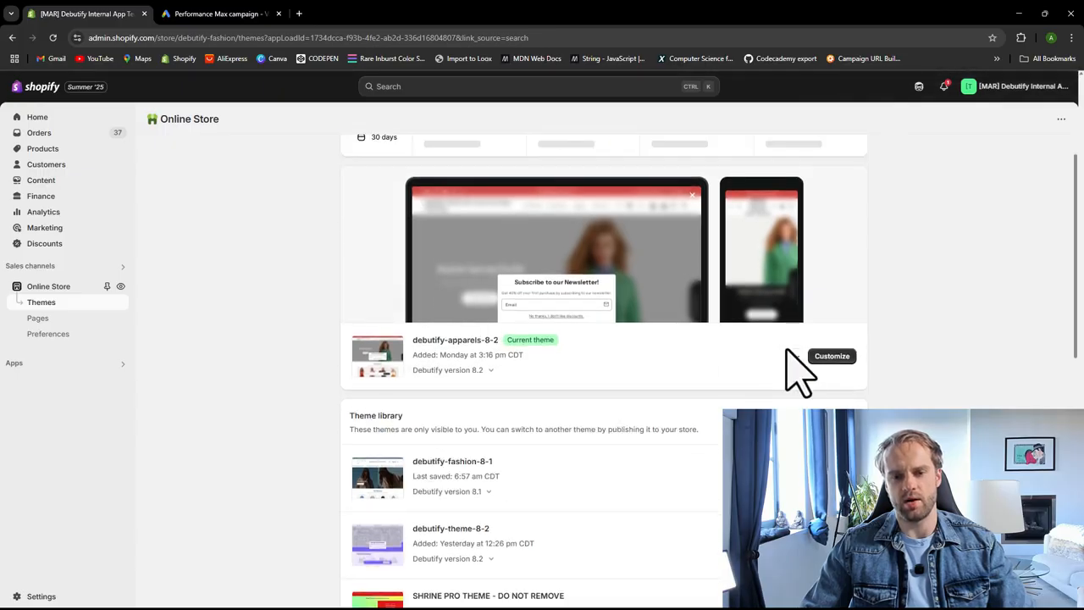
click(795, 357)
click(761, 380)
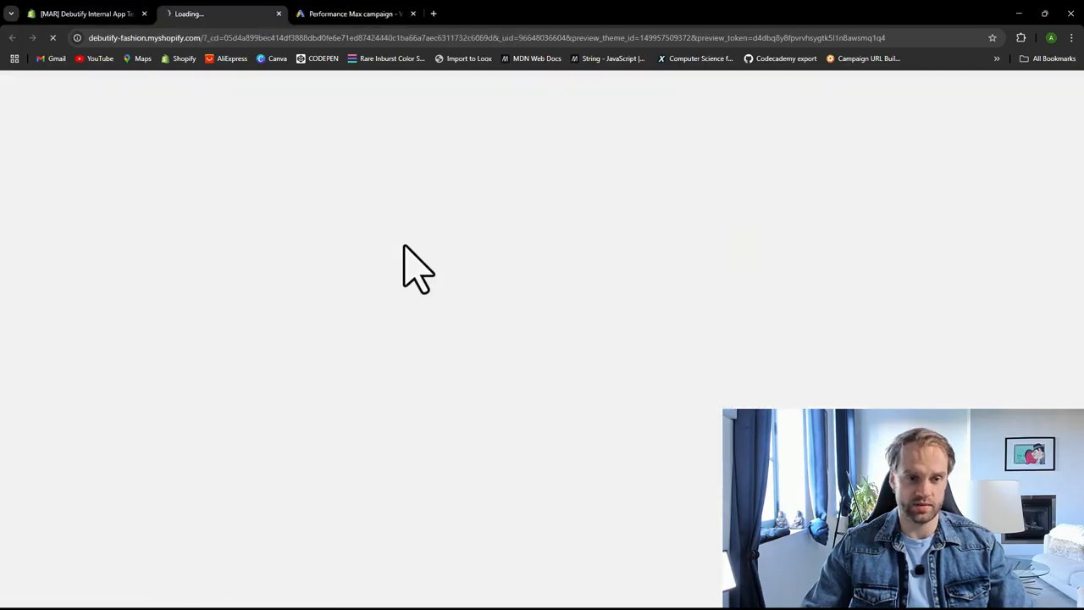
Step: Open the Leather jacket product page from the All products collection and copy its URL
scroll(495, 448, down, 1)
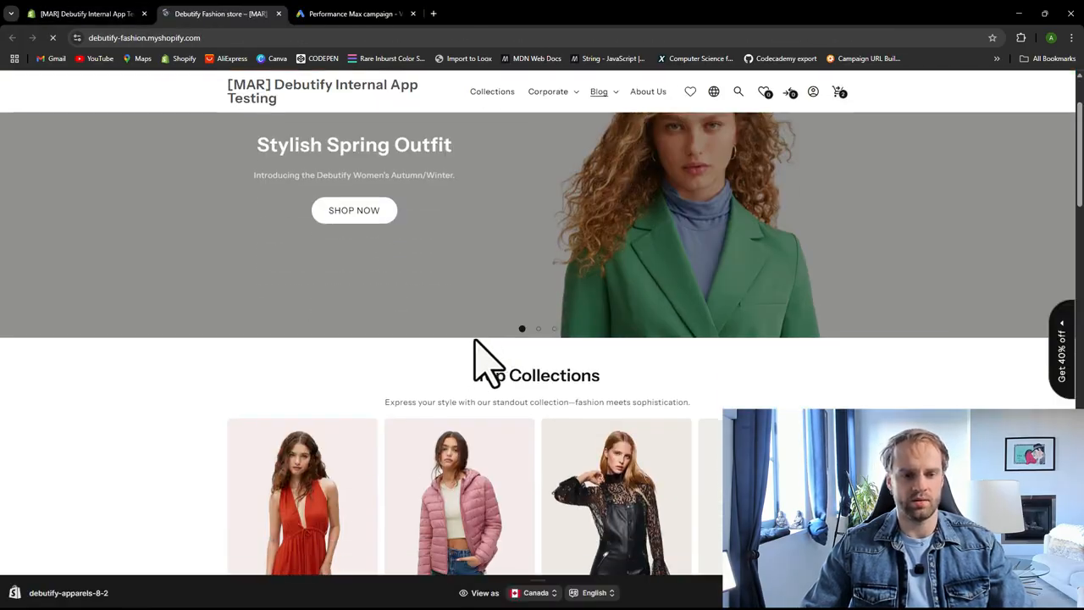
scroll(440, 407, up, 1)
scroll(364, 356, down, 2)
scroll(366, 354, up, 2)
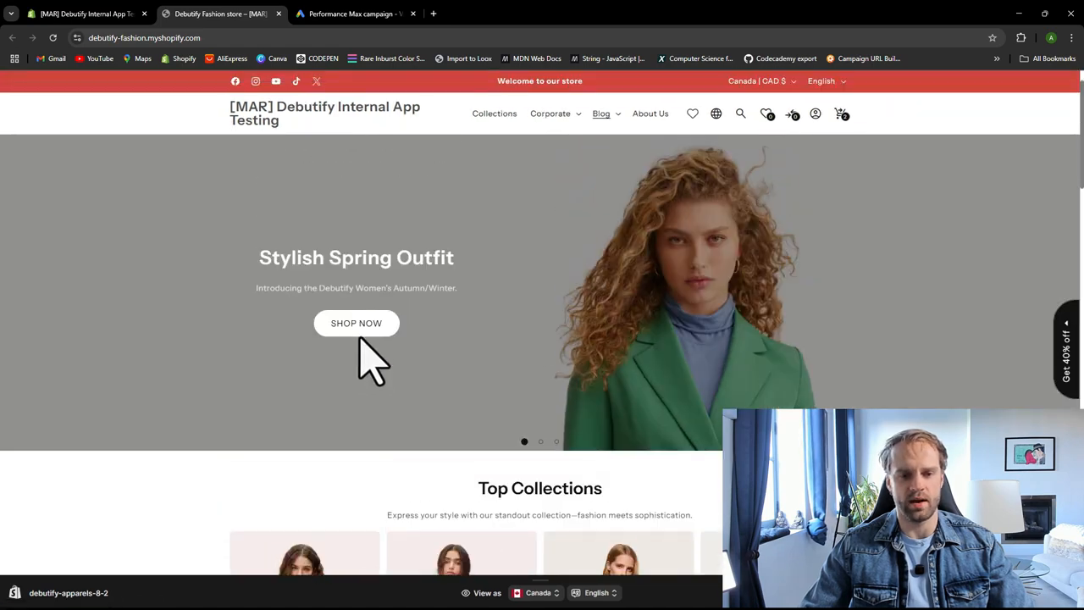
click(357, 327)
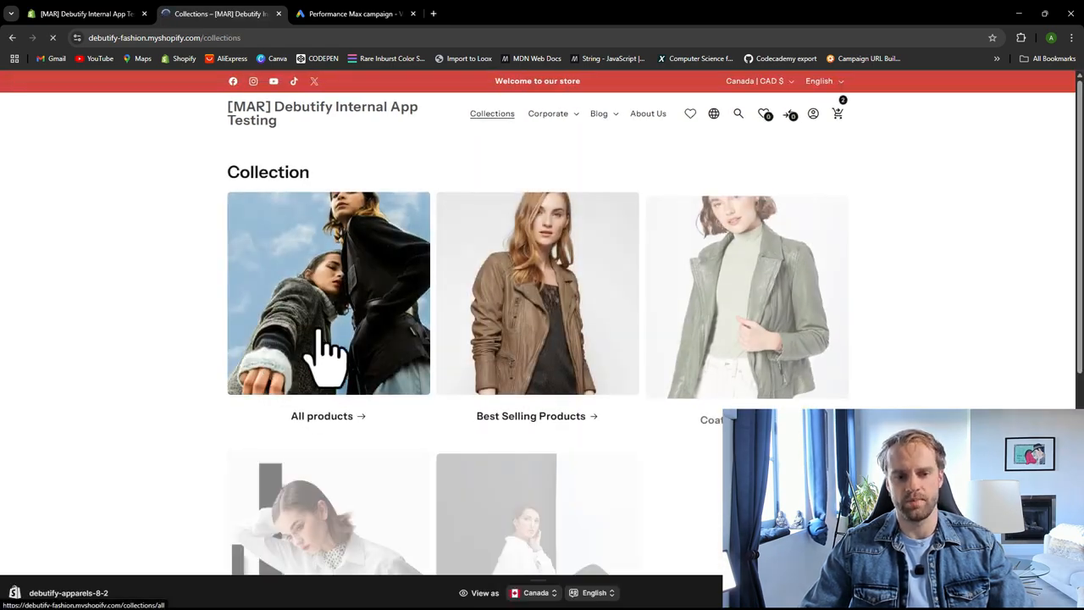
click(335, 352)
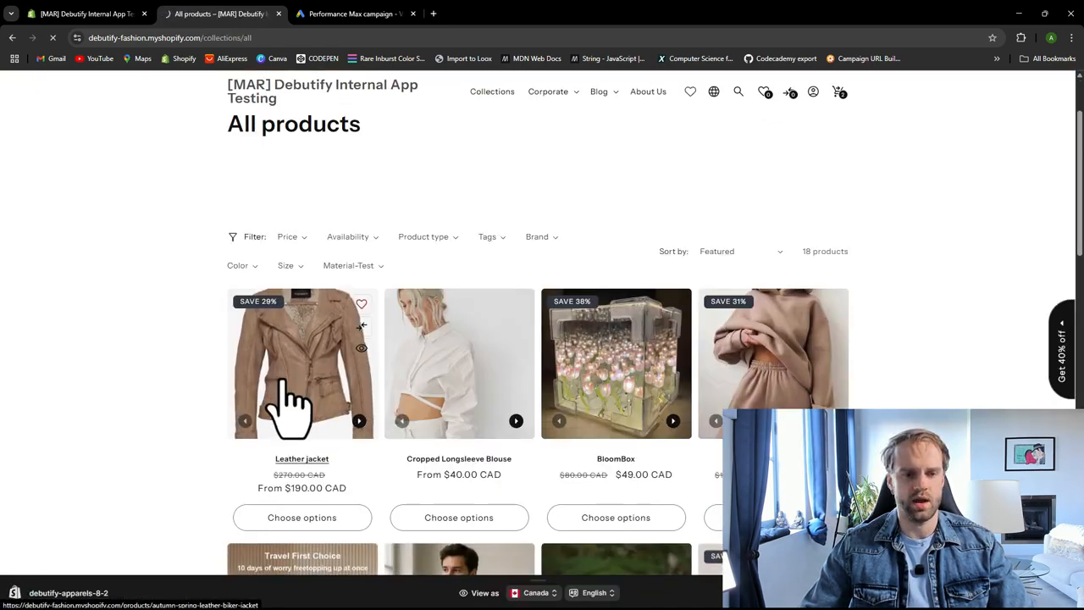
click(286, 399)
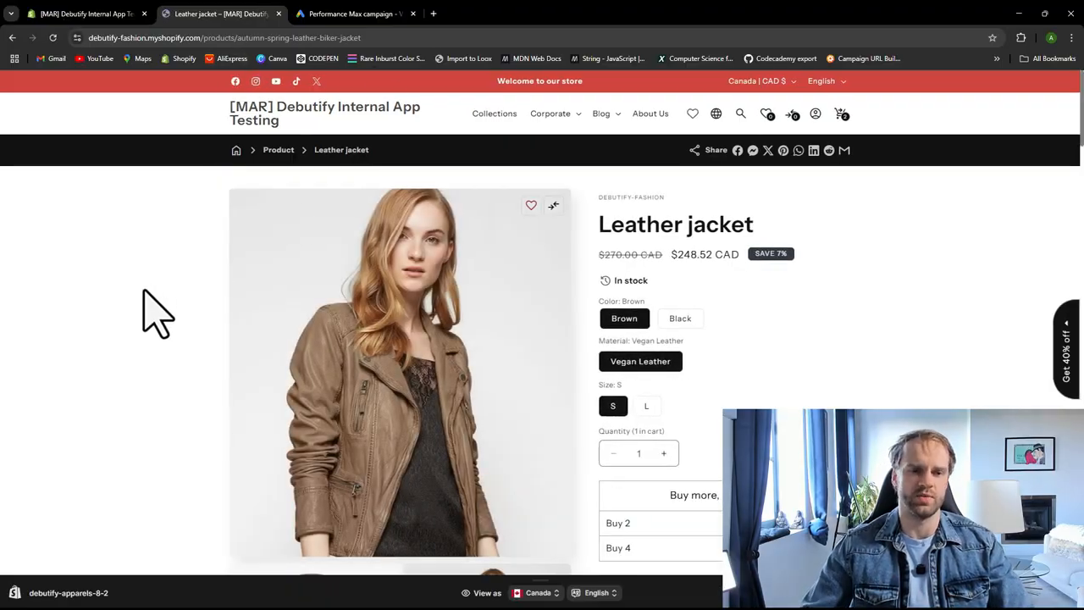
click(351, 37)
key(ctrl+c)
scroll(254, 258, down, 3)
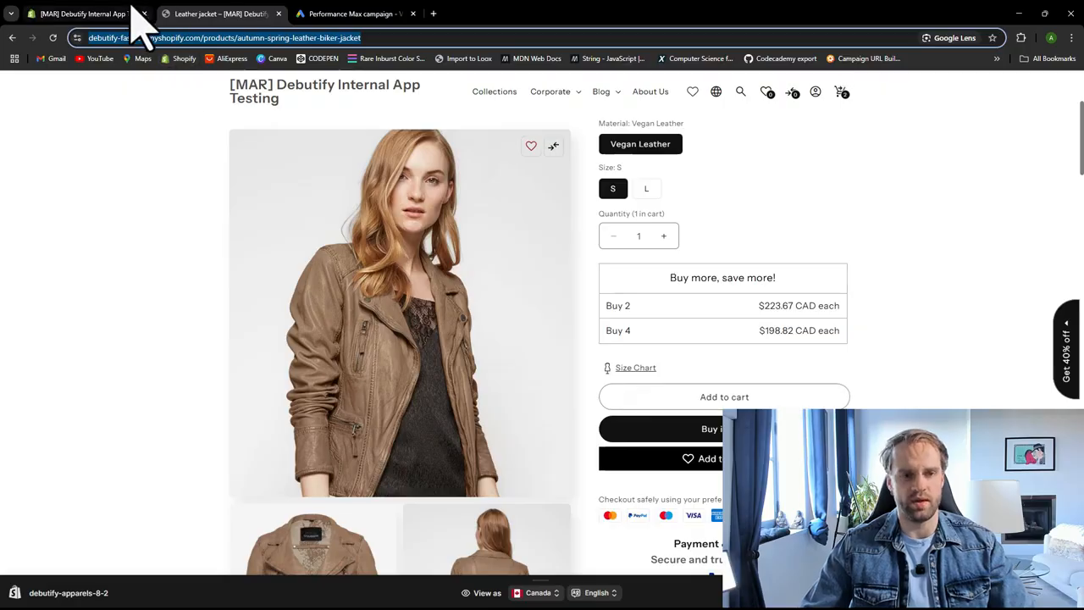
click(398, 14)
double_click(408, 300)
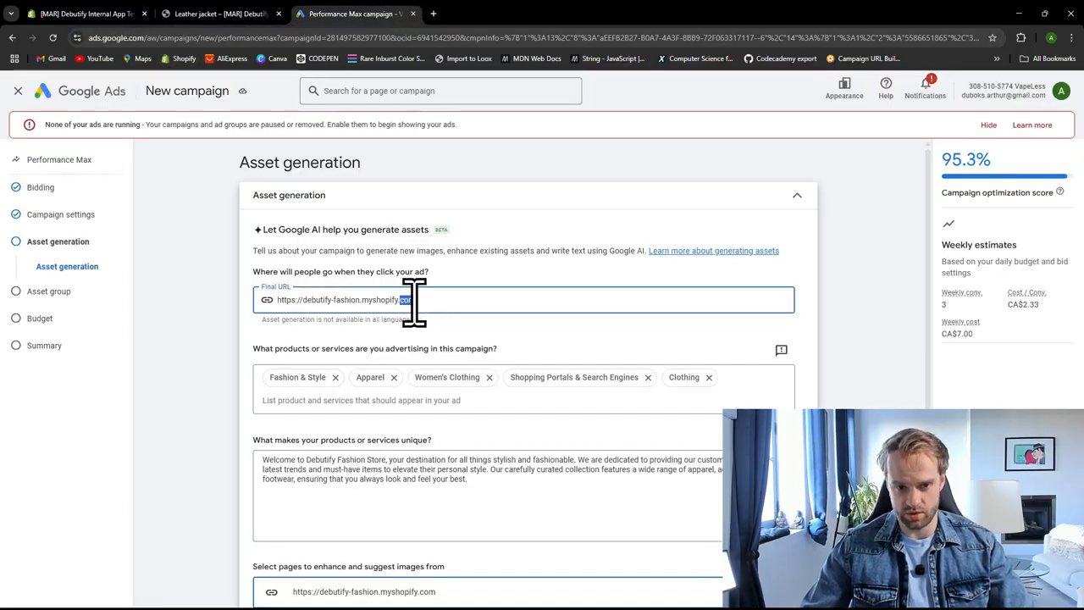
key(BackSpace)
key(BackSpace)
key(BackSpace)
key(BackSpace)
key(BackSpace)
key(BackSpace)
key(BackSpace)
key(BackSpace)
key(BackSpace)
key(BackSpace)
key(BackSpace)
key(BackSpace)
key(BackSpace)
key(BackSpace)
key(BackSpace)
key(BackSpace)
key(BackSpace)
key(BackSpace)
key(BackSpace)
key(BackSpace)
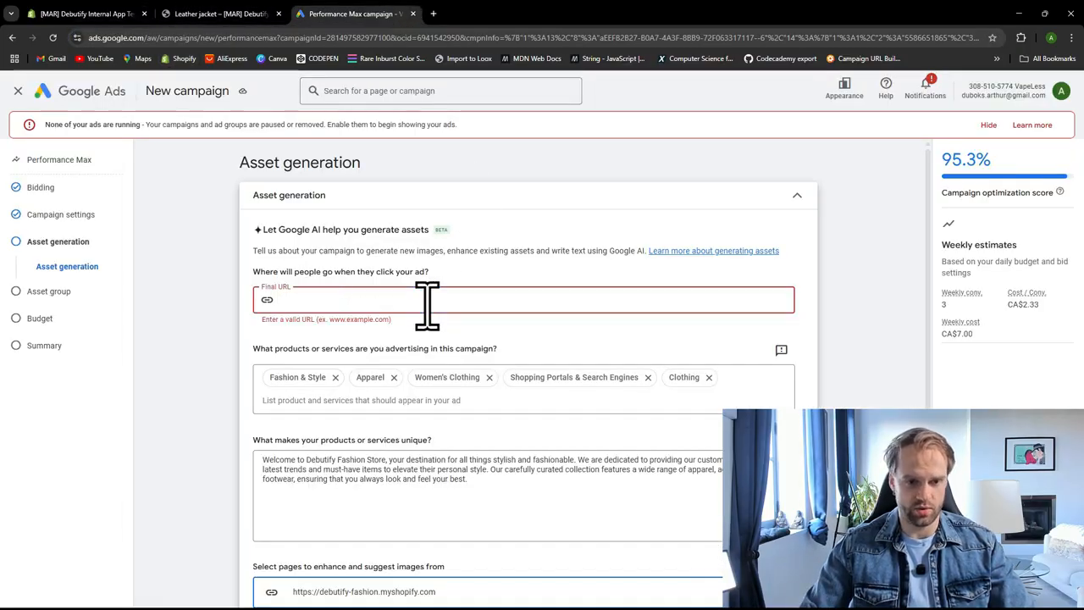
key(ctrl+v)
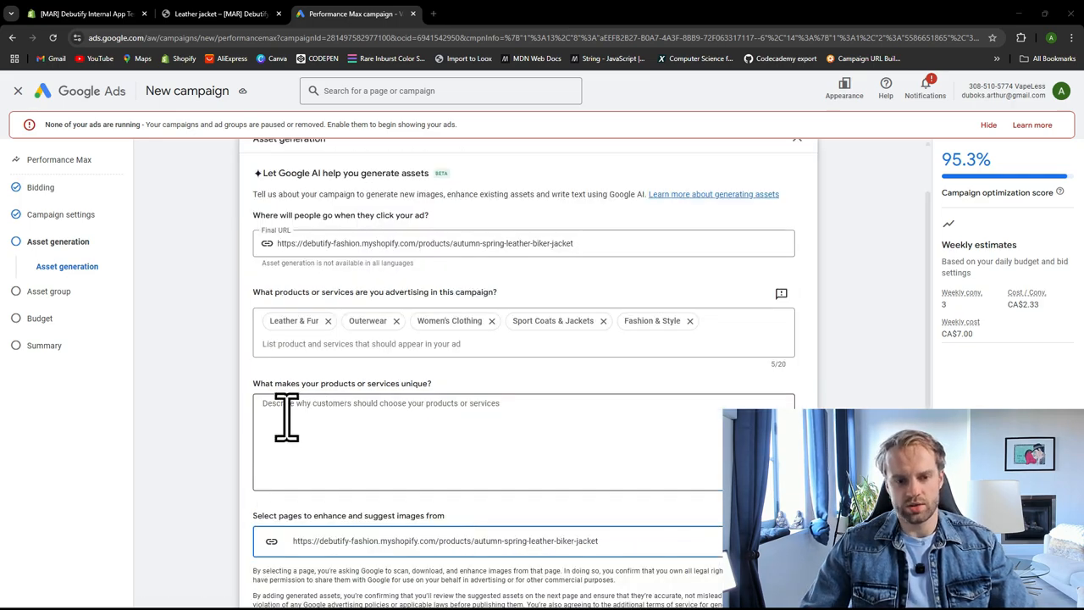
Step: Remove Leather & Fur from the products or services advertised in the campaign
click(327, 321)
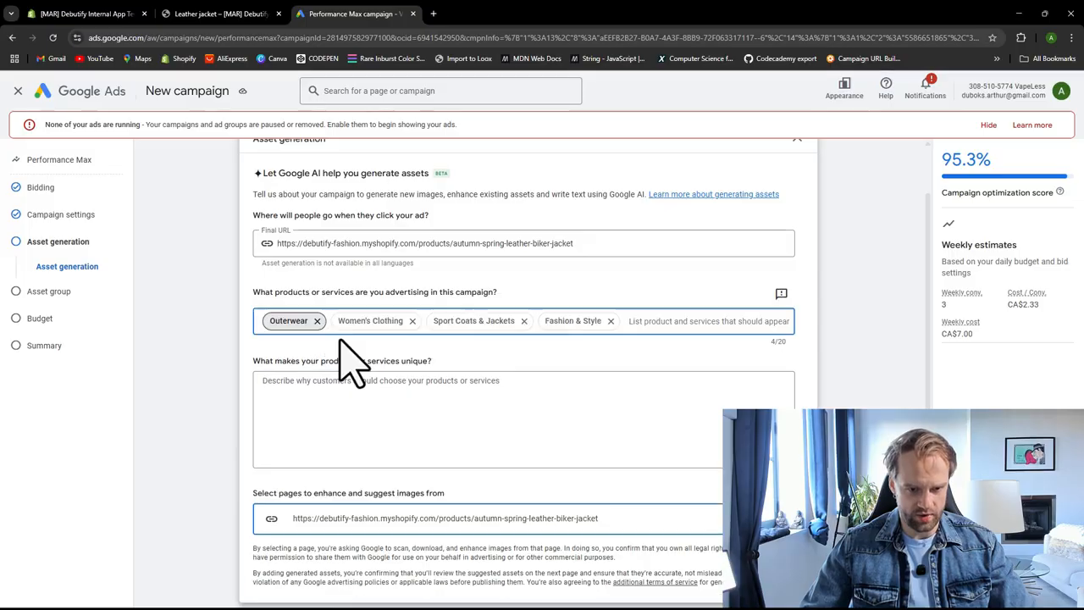
Step: Add Leather Jacket to the products or services advertised in the campaign
click(675, 320)
text(Leath)
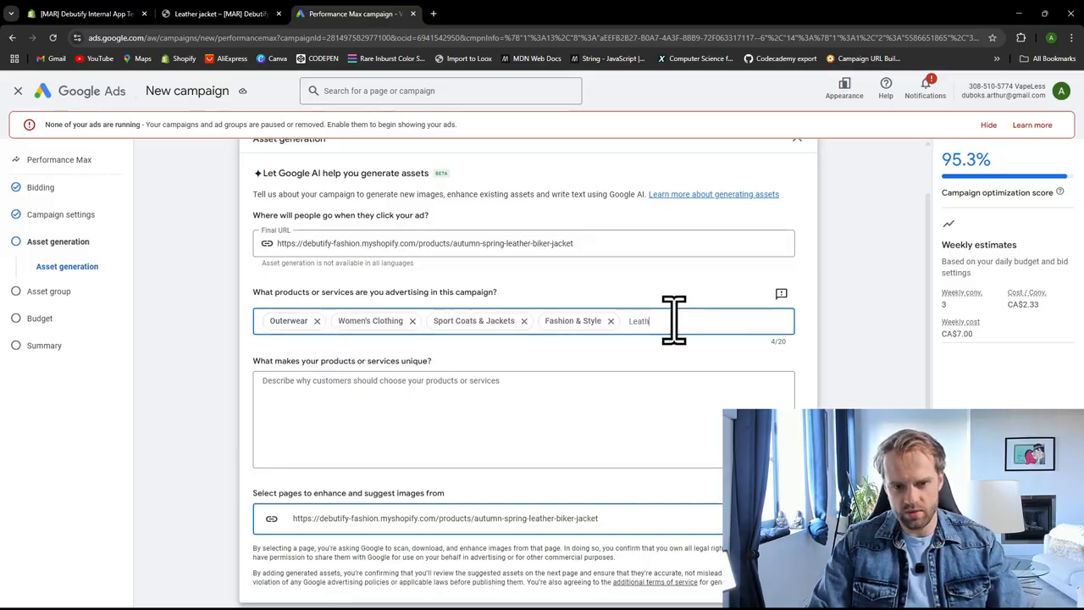
text(er Jacket)
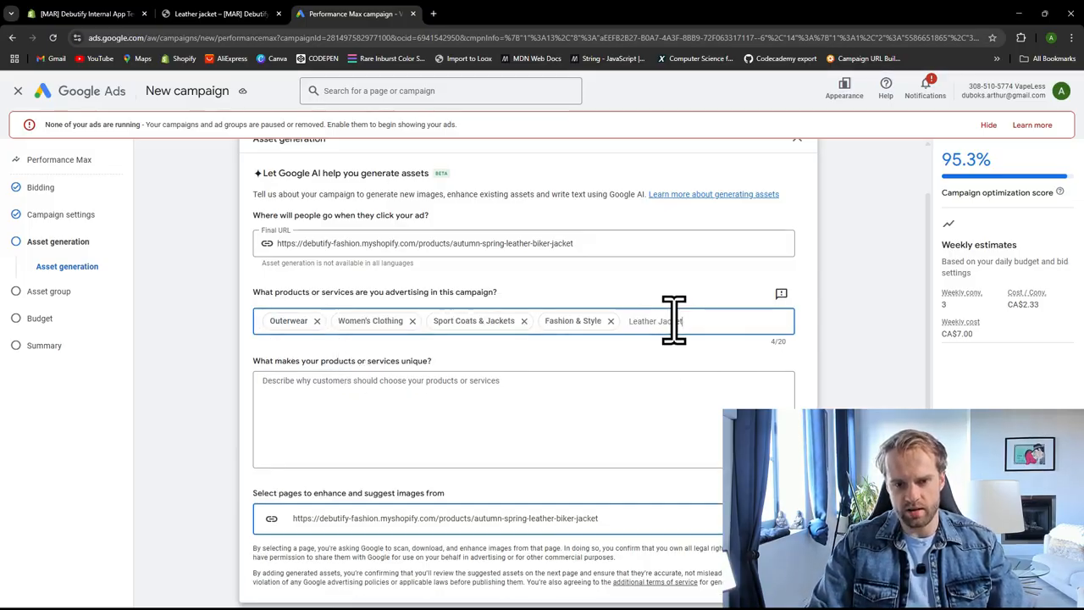
key(Return)
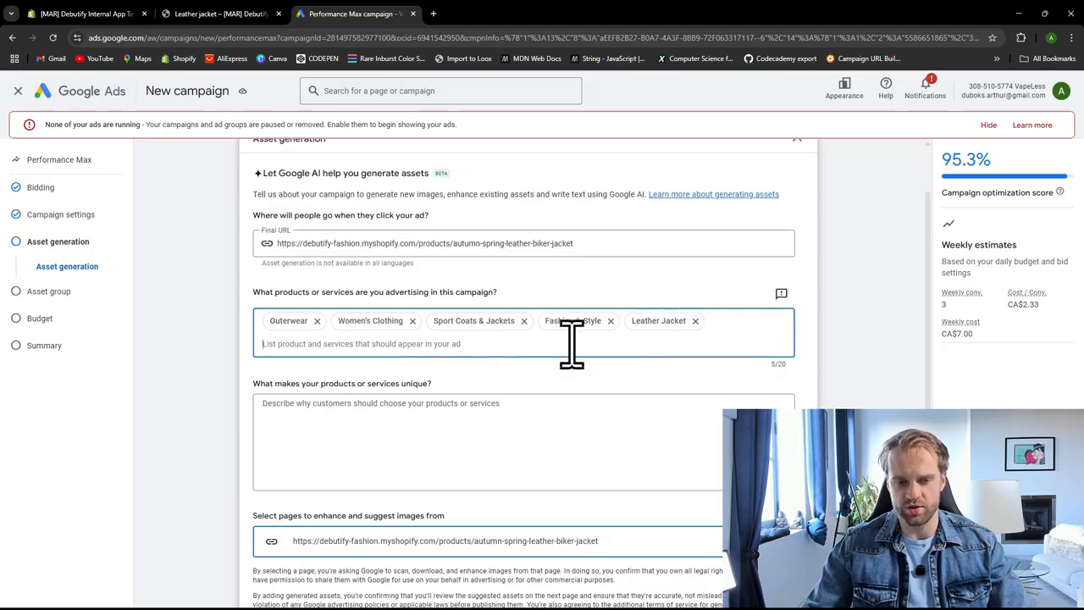
Step: Fill in what makes the product unique with the Material & Finish and Detailed Hardware paragraphs from the ChatGPT answer
scroll(254, 398, down, 1)
click(356, 380)
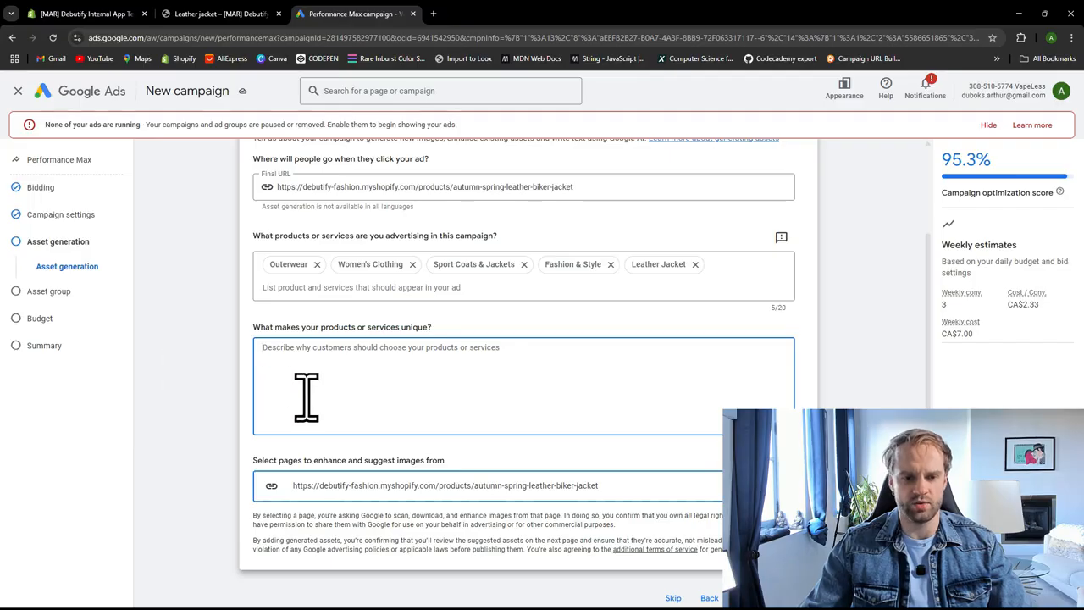
text(Material & Finish: It's made from smooth lambskin leather, which gives it a premium, soft-touch finish—much more luxurious and supple than standard leather jackets.  Detailed Hardware: The jacket is described as having lots of hardware, including tassels accenting the zip pulls, which add a distinctive visual and tactile element not commonly found in basic moto jackets.)
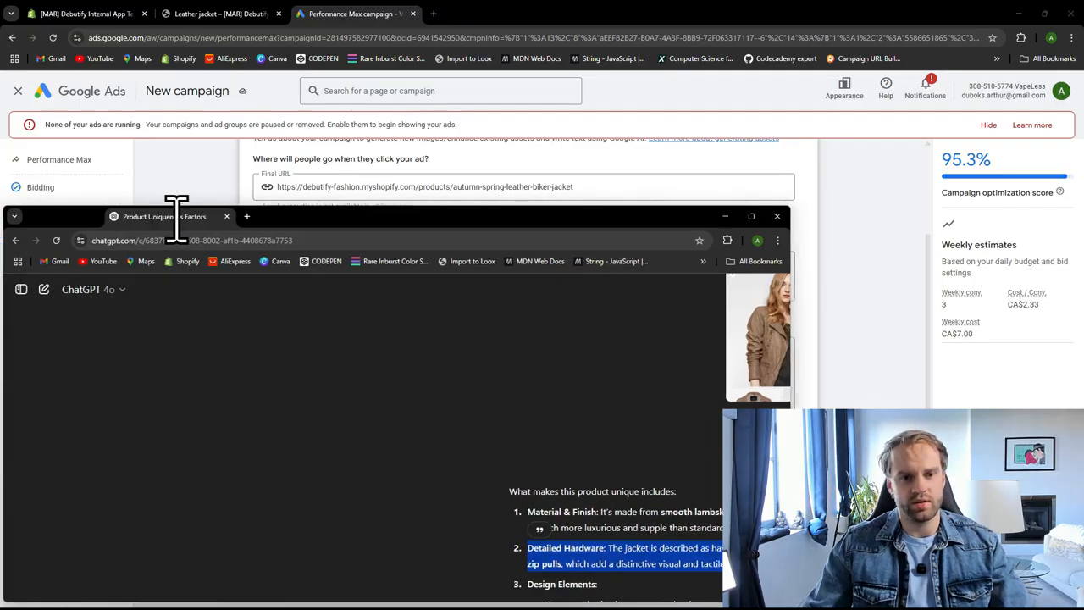
drag(177, 206, 487, 25)
scroll(506, 212, down, 1)
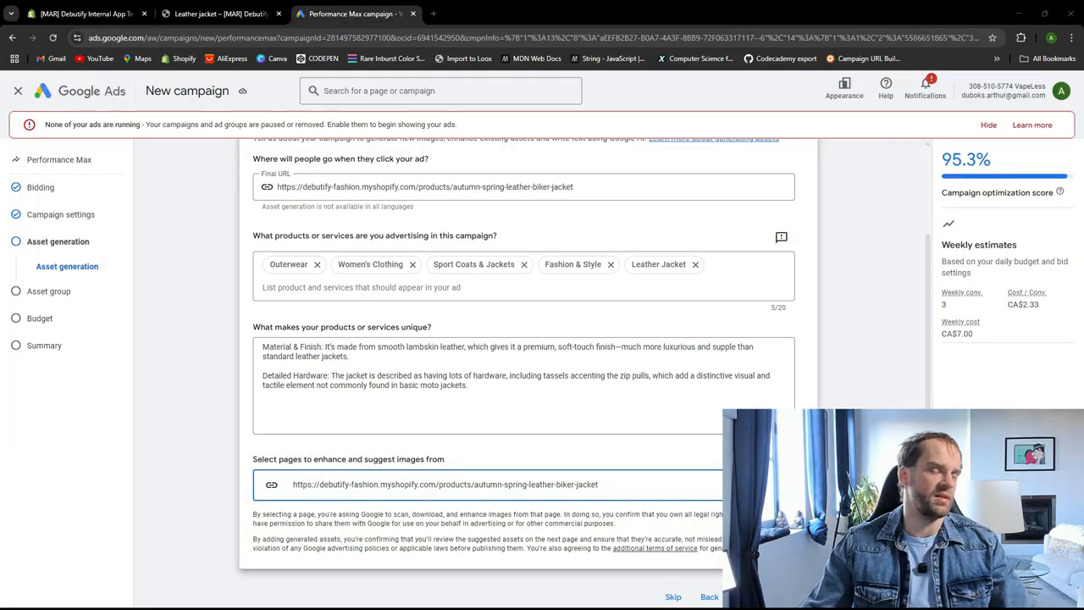
click(471, 394)
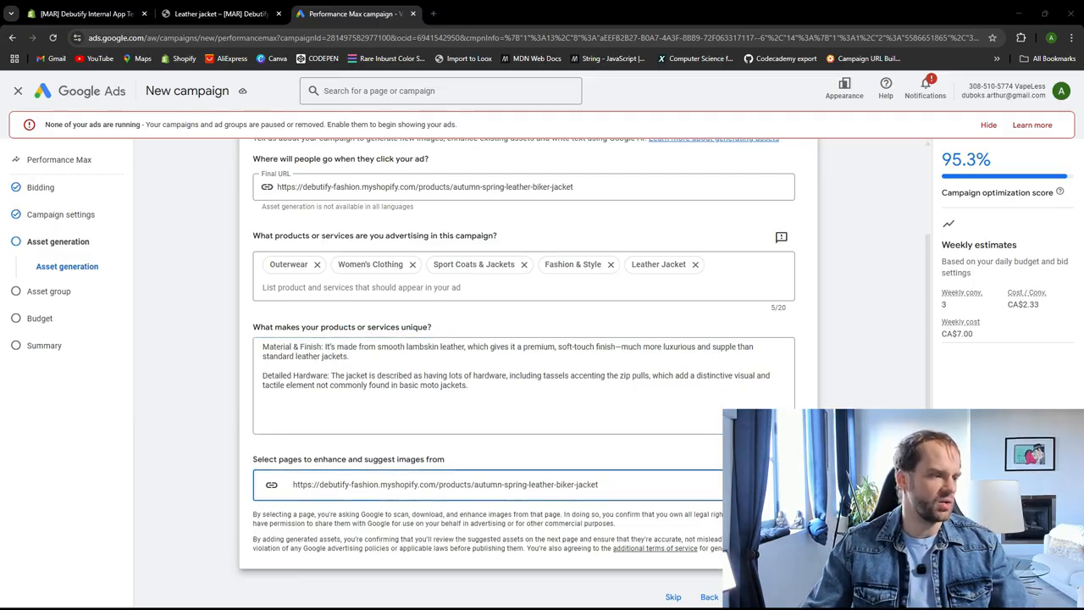
Step: Extend the uniqueness description with the Design Elements on zip closure, lapels and cuffs, and pockets, plus the Professional Clean Only line
click(474, 389)
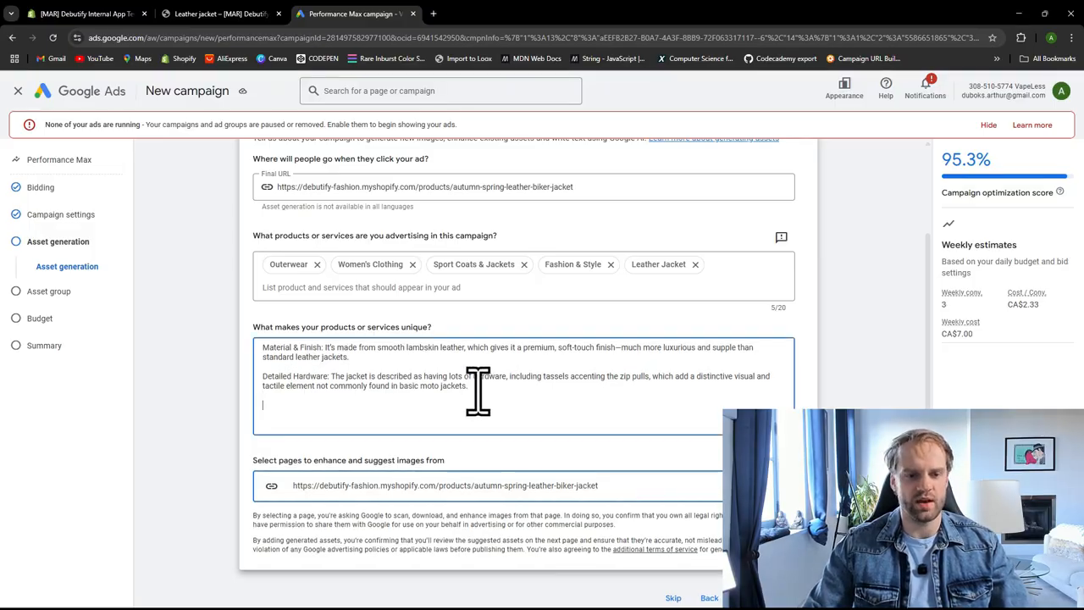
text(Design Elements:  Asymmetric zip closure – a staple of moto style but adds edge and modern appeal.  Notched lapels and zip cuffs – giving it a structured, bold silhouette.  Front zip-slant pockets – combining function with an edgy design twist.)
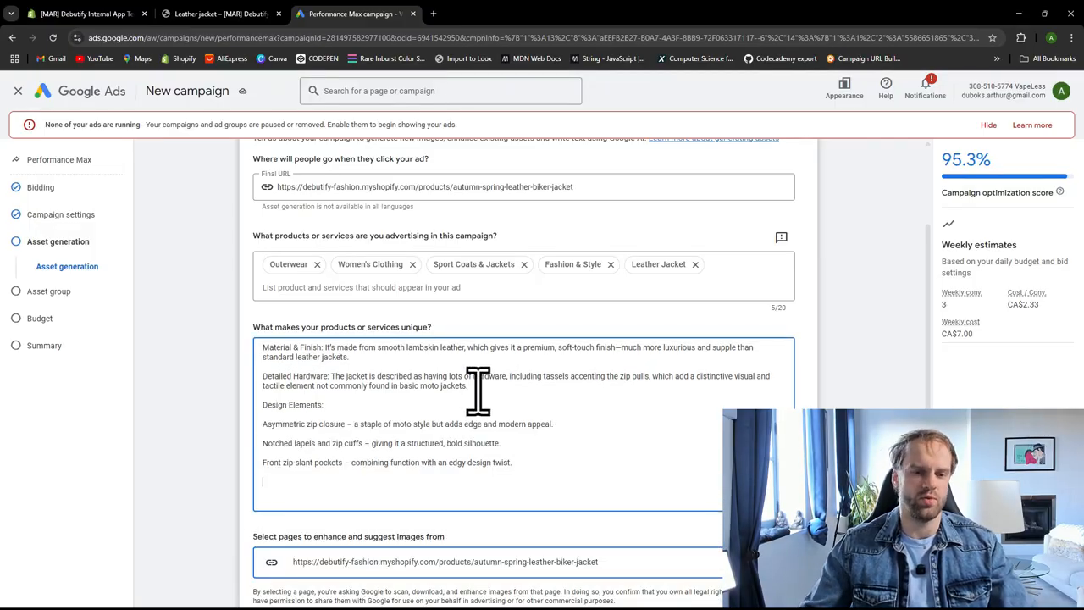
key(Return)
key(Return)
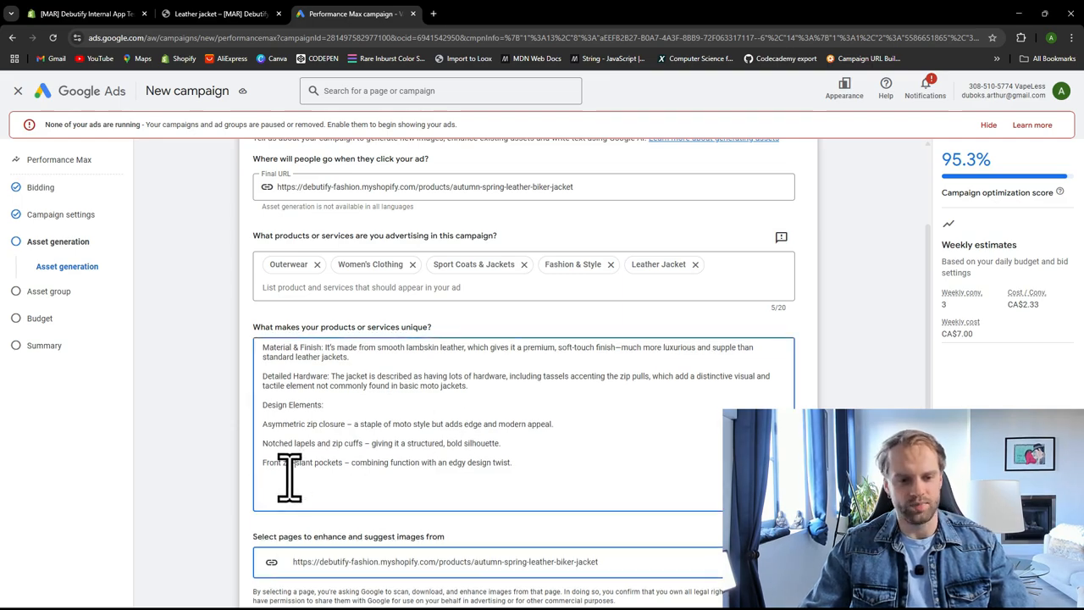
key(Return)
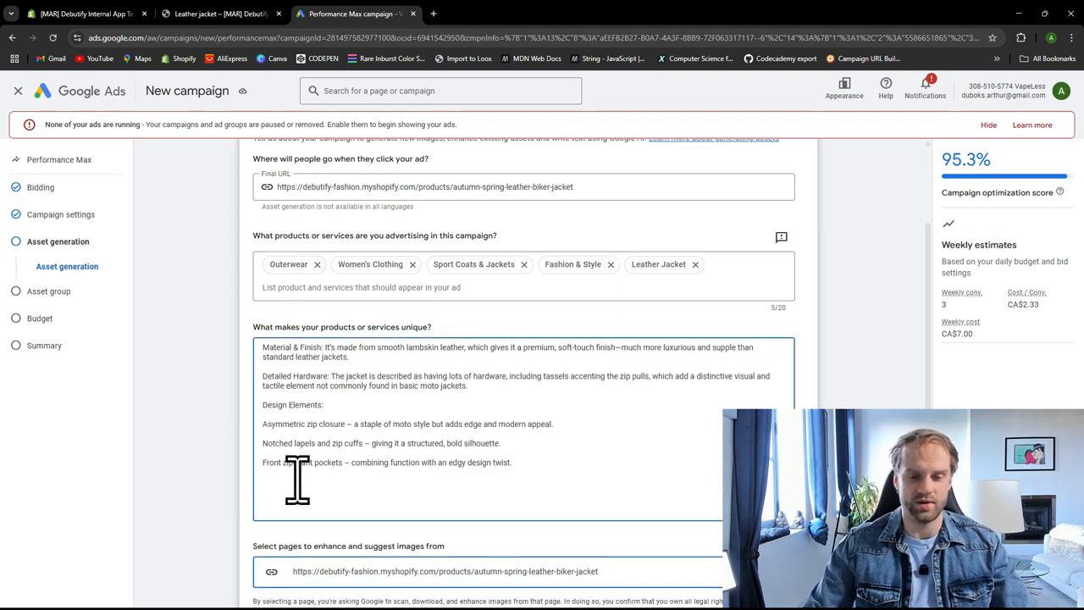
text(Professional Clean Only: Indicates it's a high-end, delicate piece – reinforcing the luxury feel.)
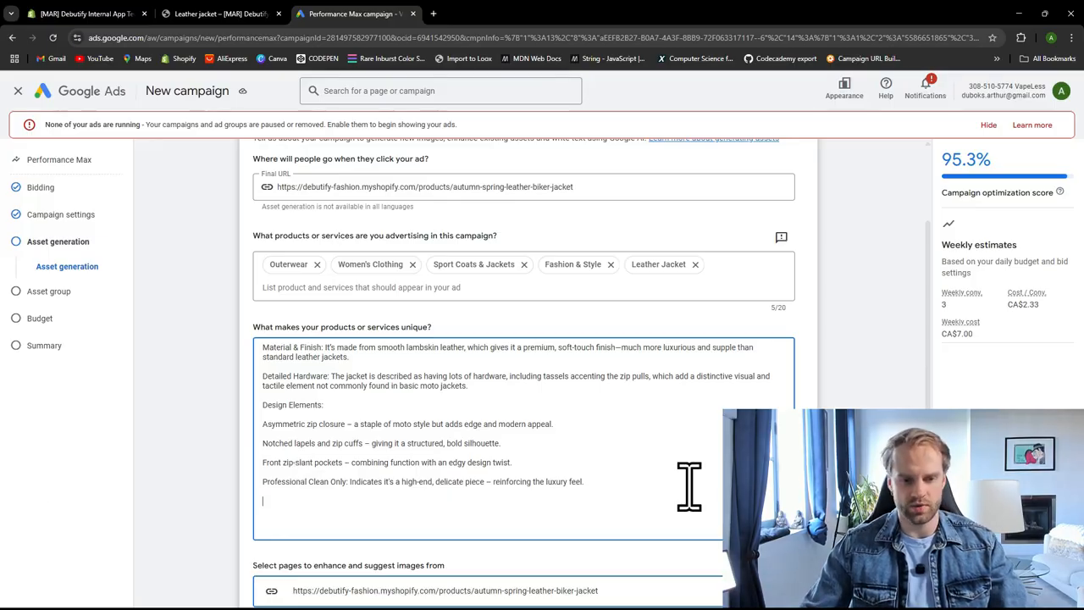
scroll(347, 483, down, 1)
key(BackSpace)
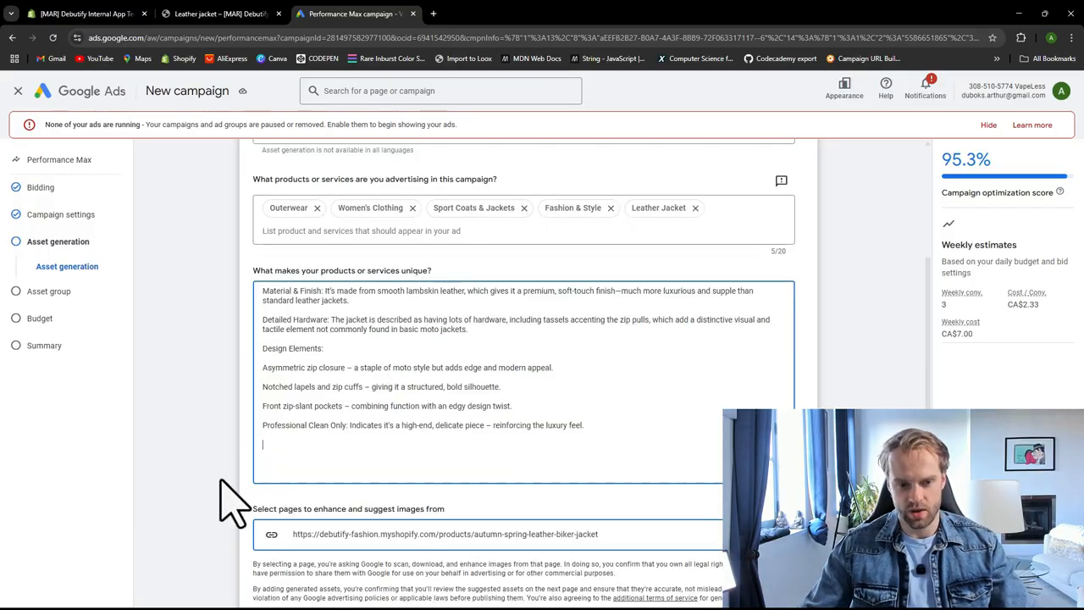
scroll(242, 460, down, 1)
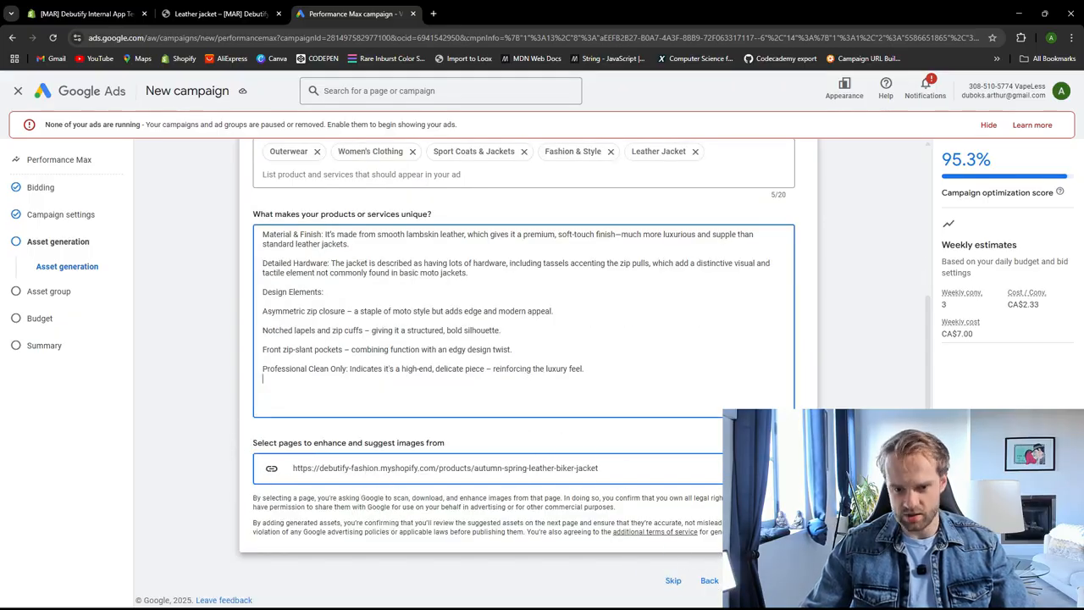
Step: Continue to the asset group and name it PMAX-SHOPIFY-TEST AD GROUP
click(48, 291)
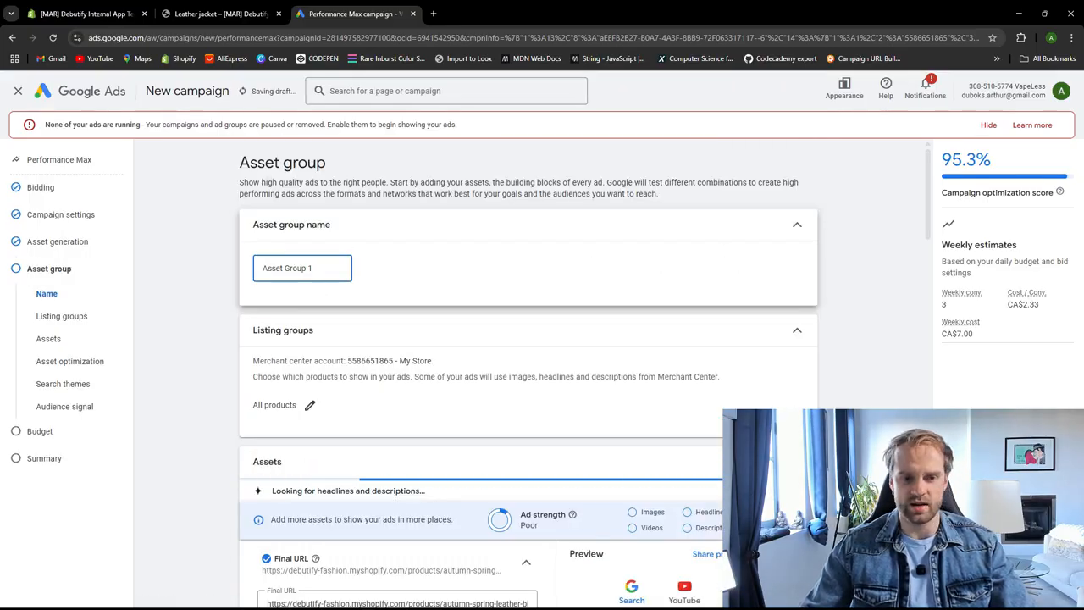
click(319, 271)
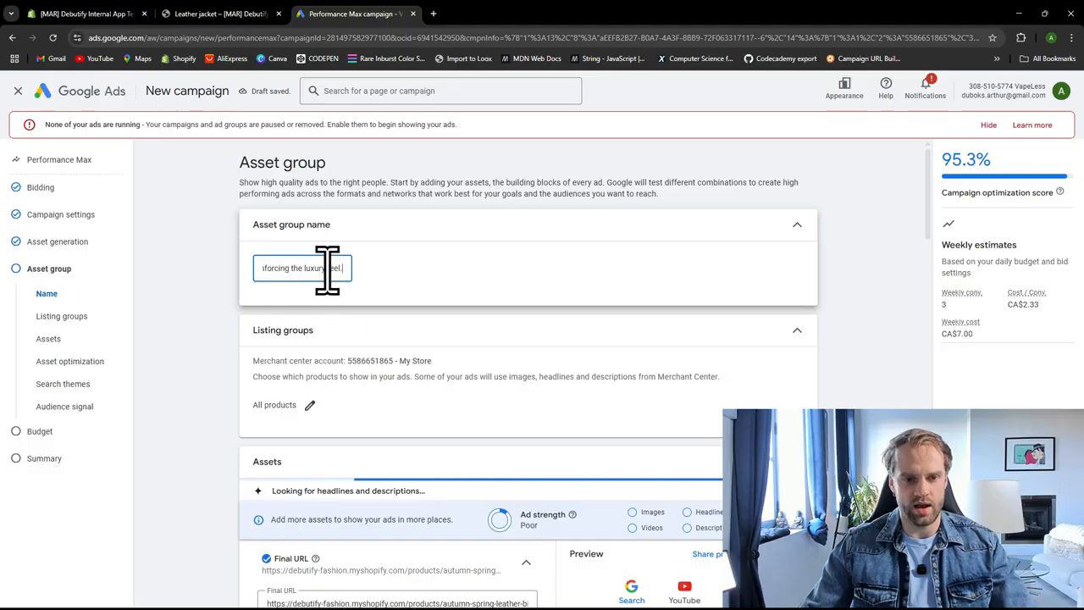
key(ctrl+a)
text(PMAX)
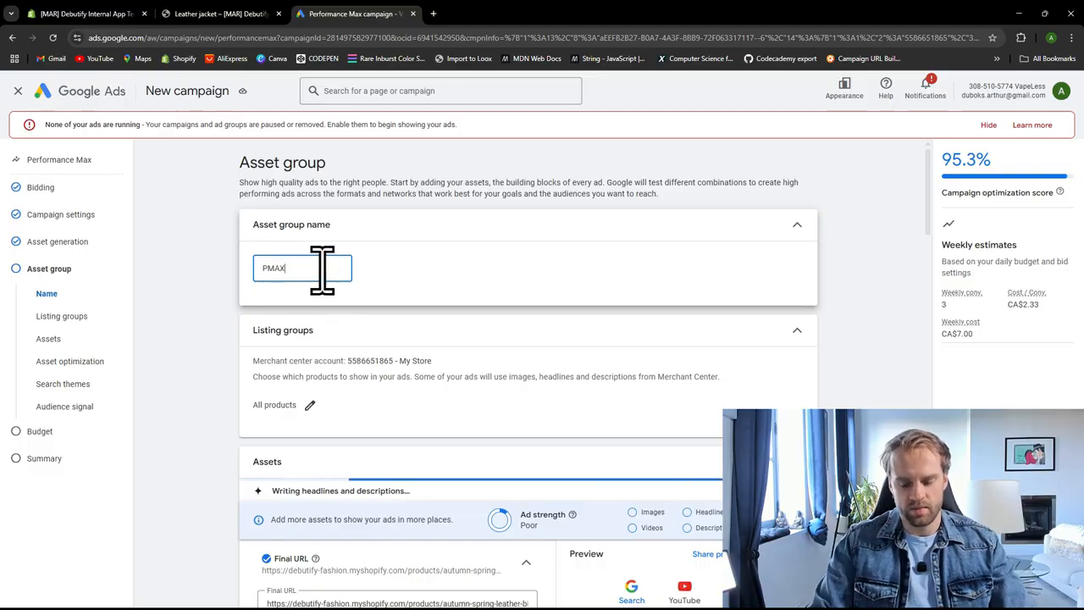
text(-SHOP)
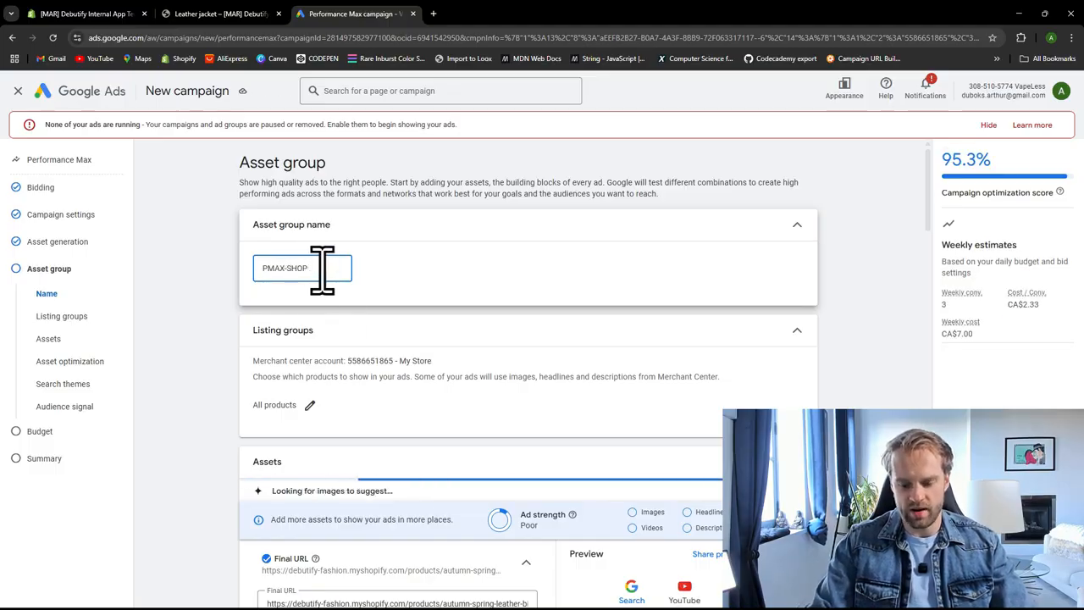
text(IFY-TEST)
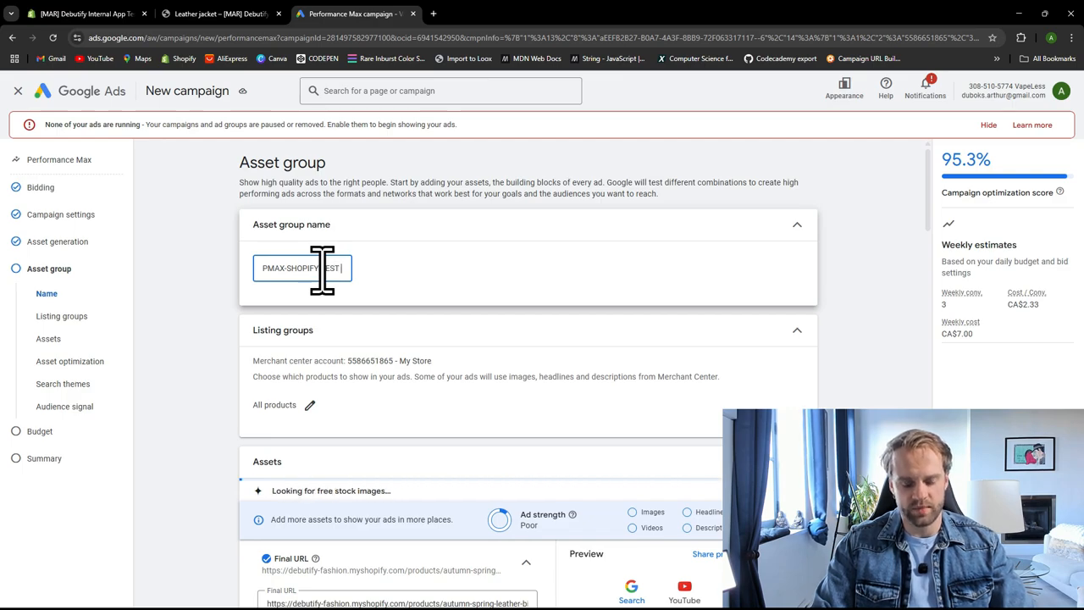
text( AD GROUP)
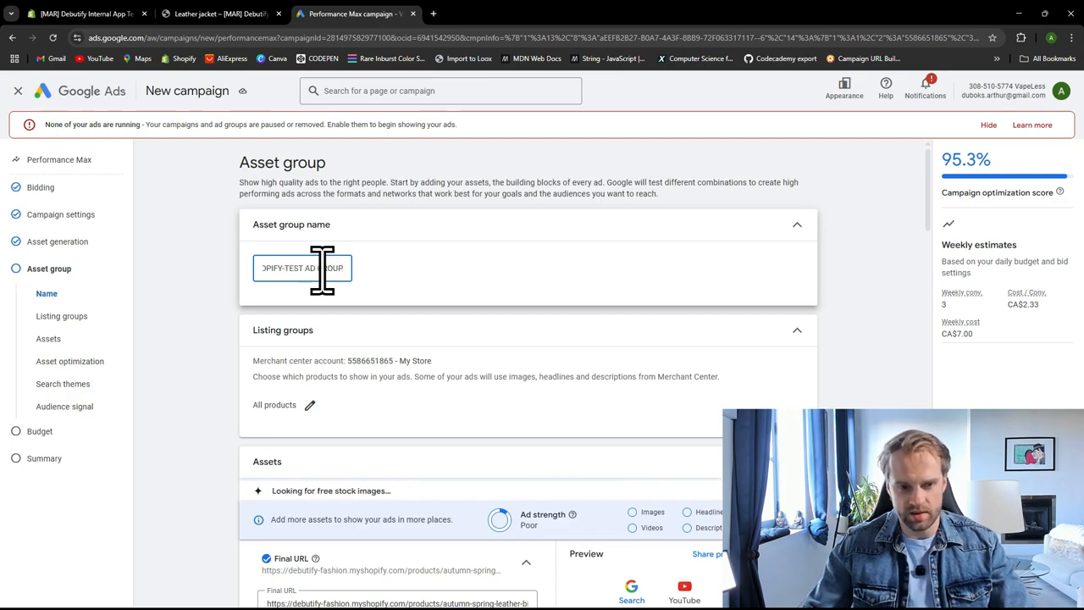
Step: Examine how the listing group can be limited to selected products by Item ID or Category, and close it without saving
scroll(334, 392, down, 1)
scroll(310, 392, down, 2)
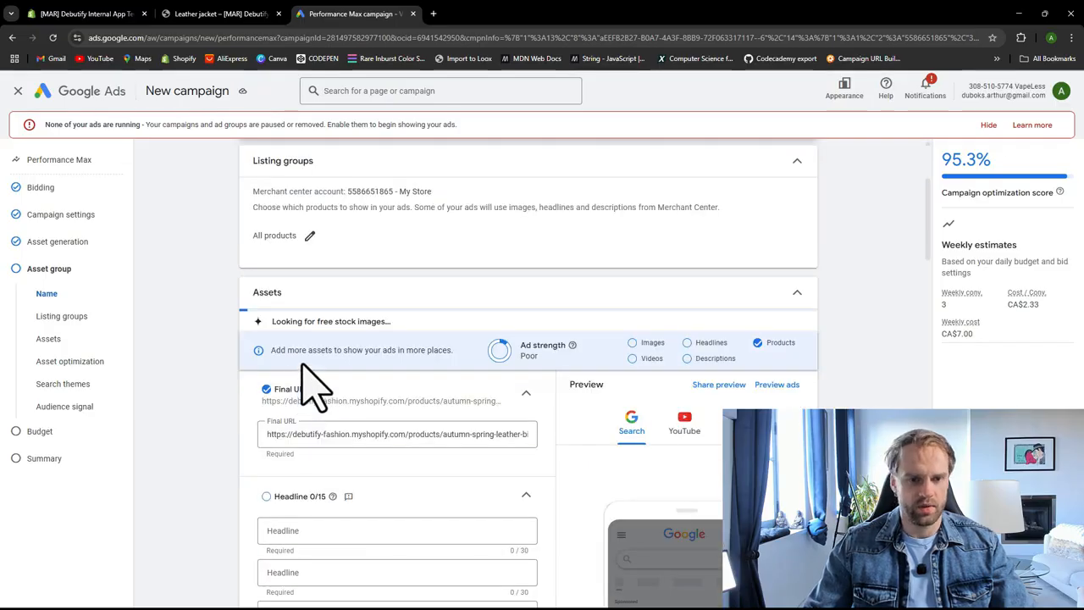
scroll(307, 369, up, 1)
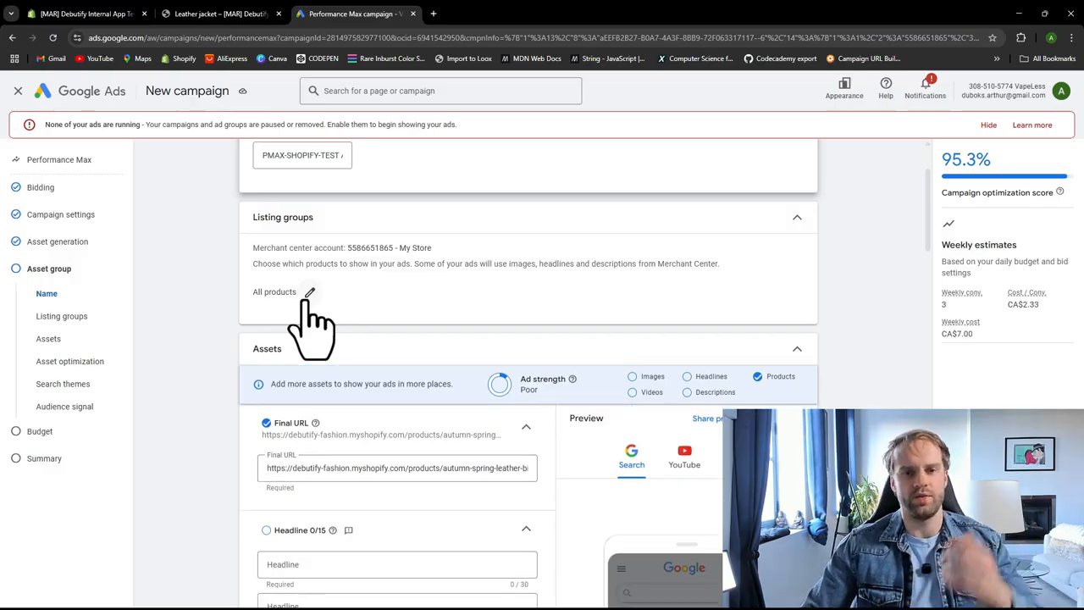
click(309, 293)
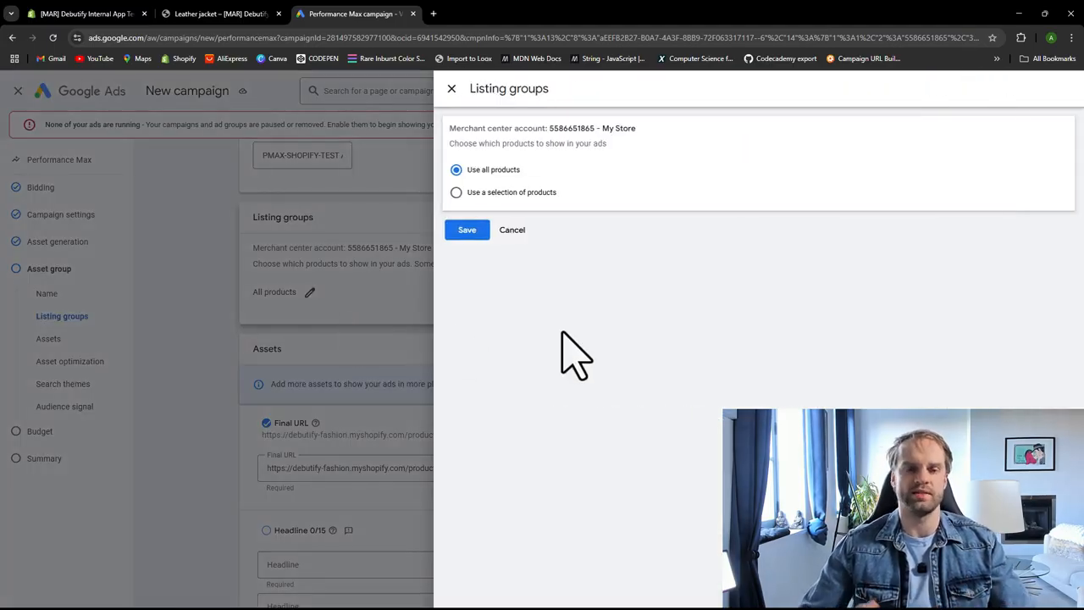
click(364, 326)
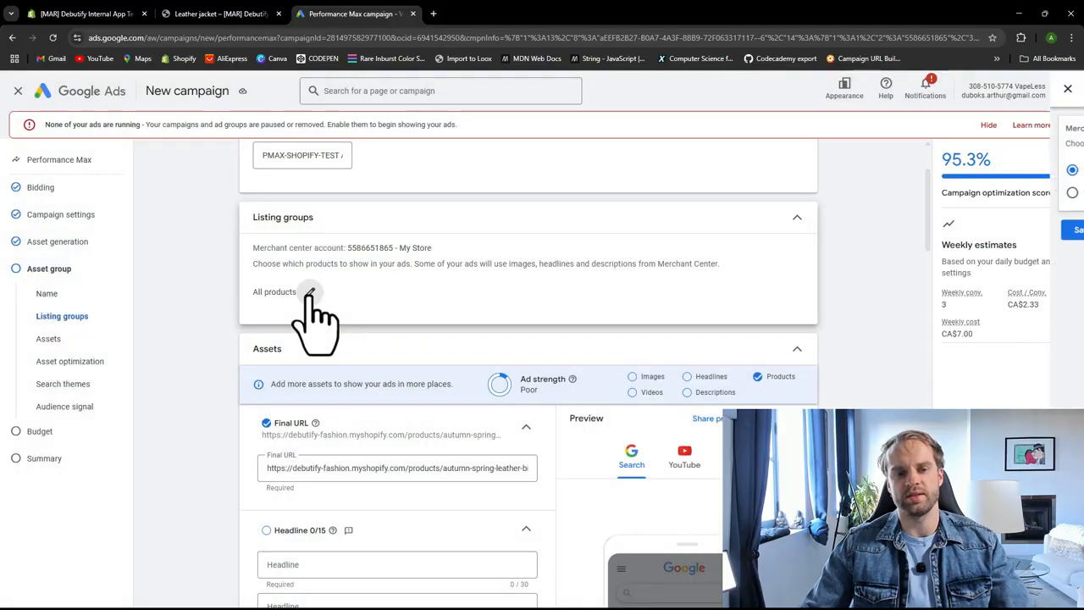
click(309, 292)
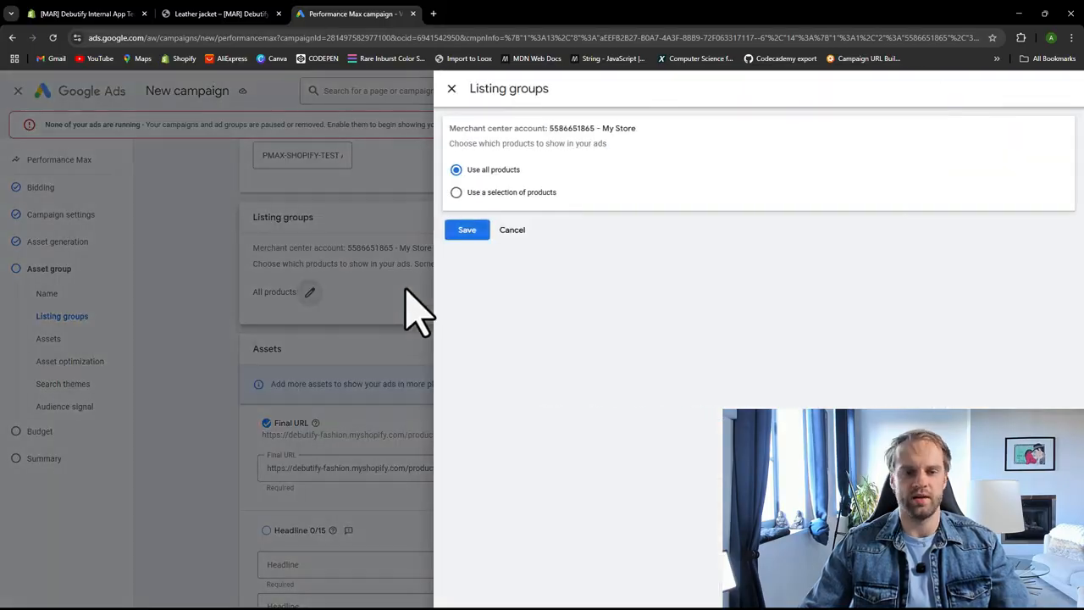
click(476, 193)
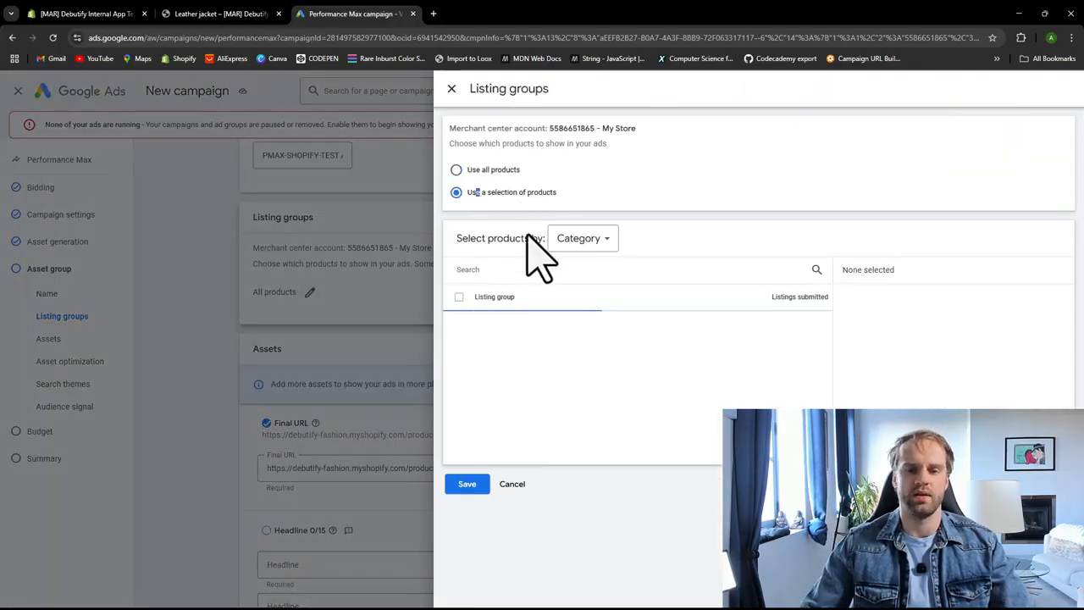
click(576, 244)
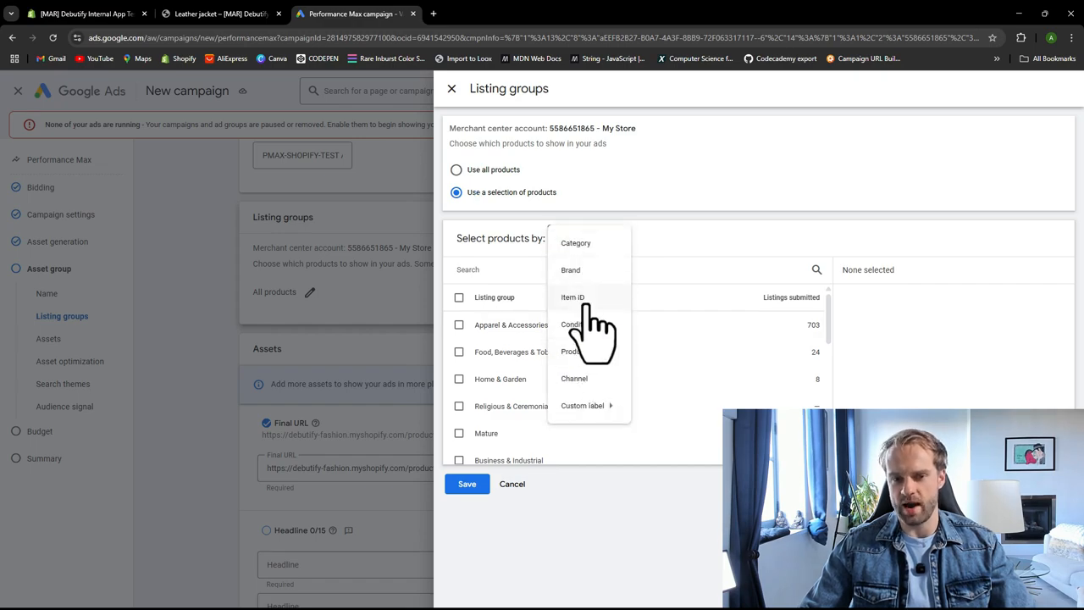
click(589, 298)
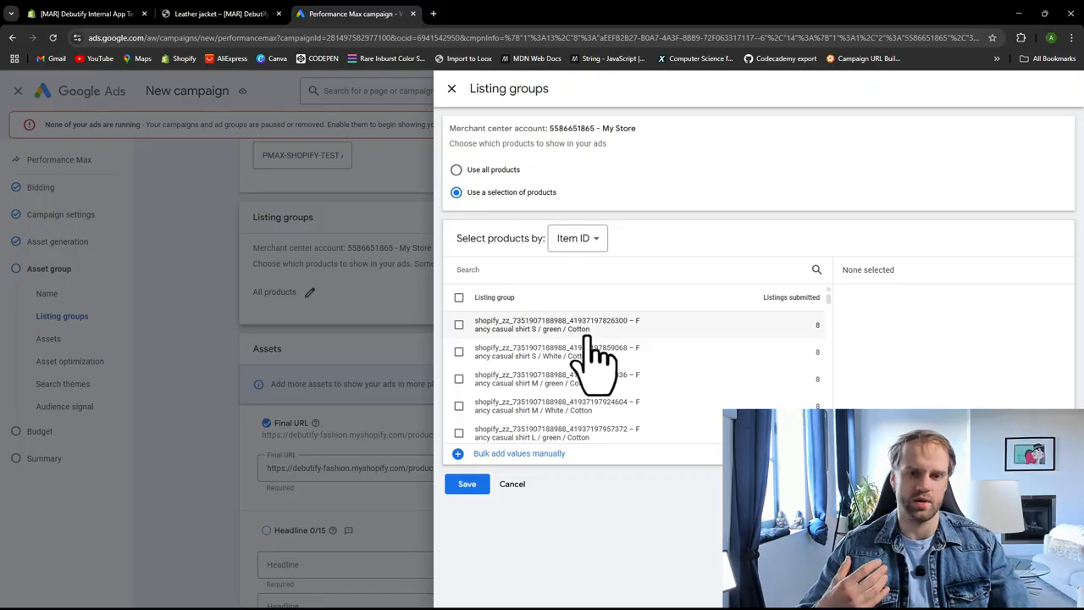
click(577, 237)
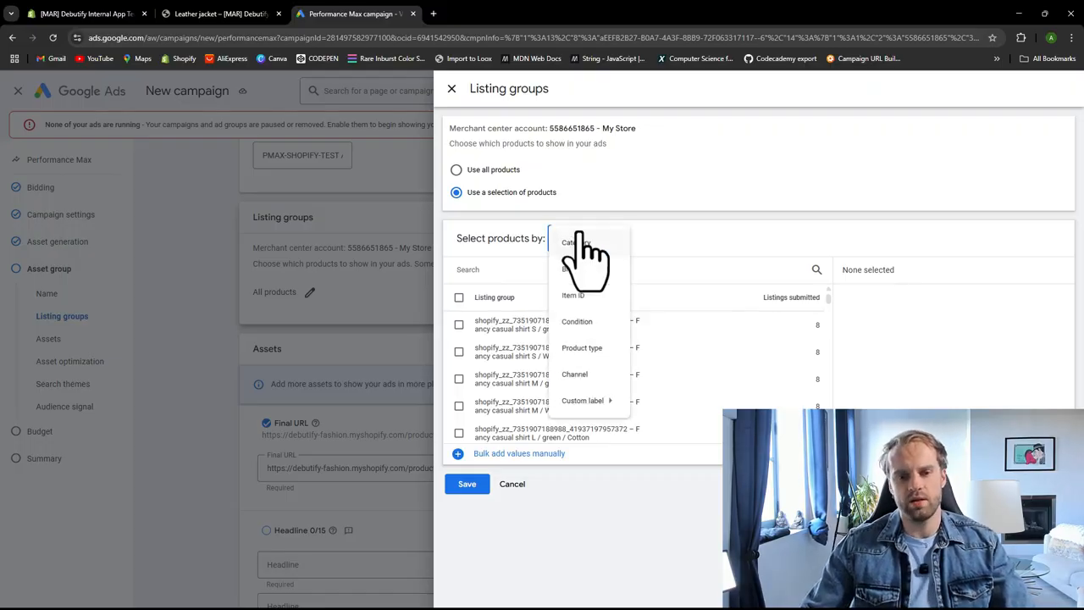
click(575, 243)
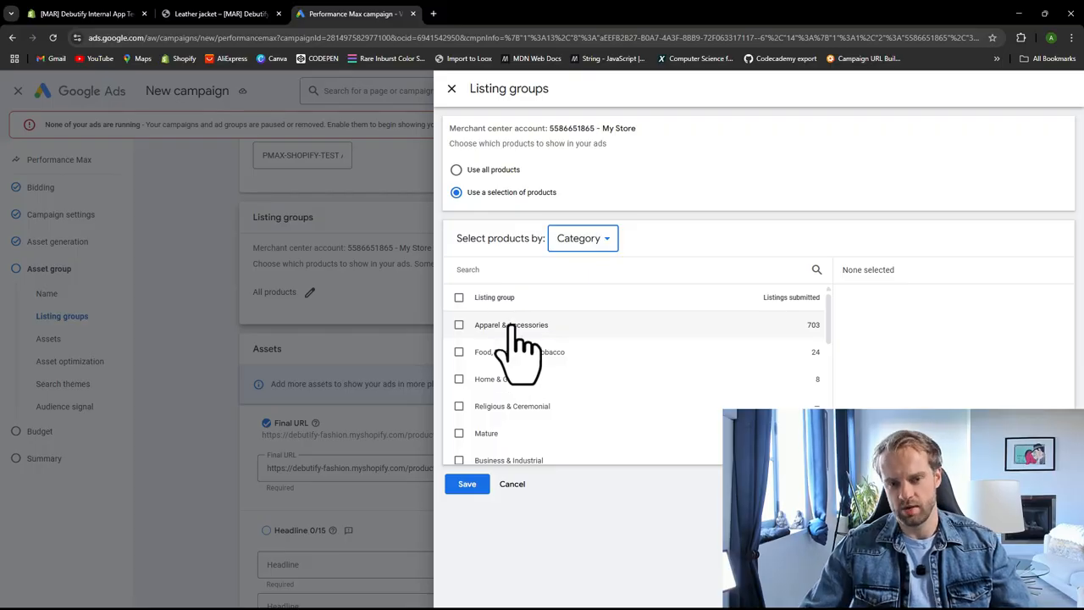
click(452, 88)
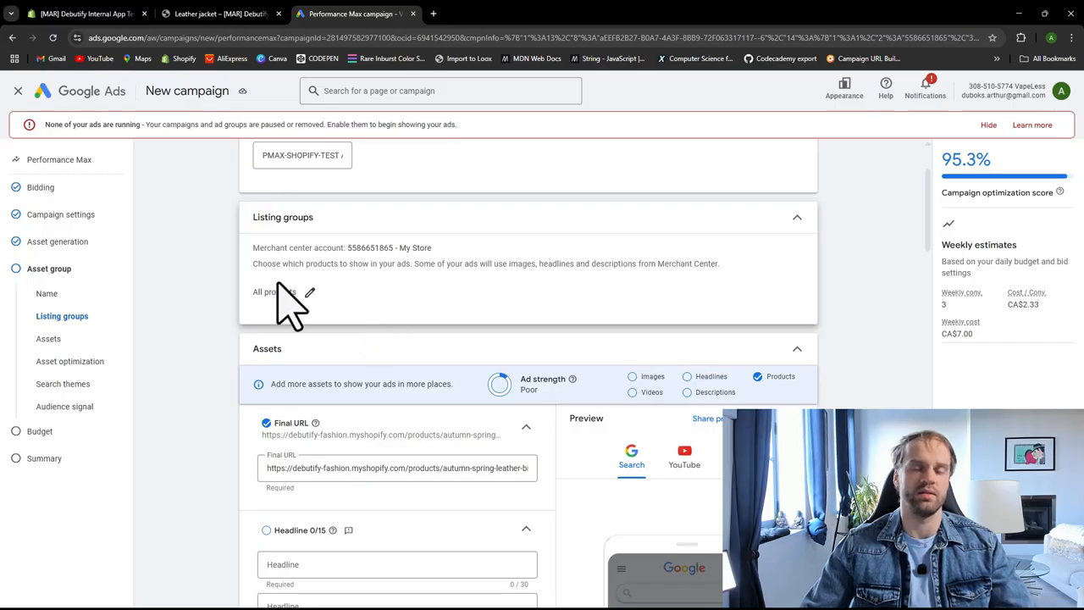
scroll(357, 364, down, 2)
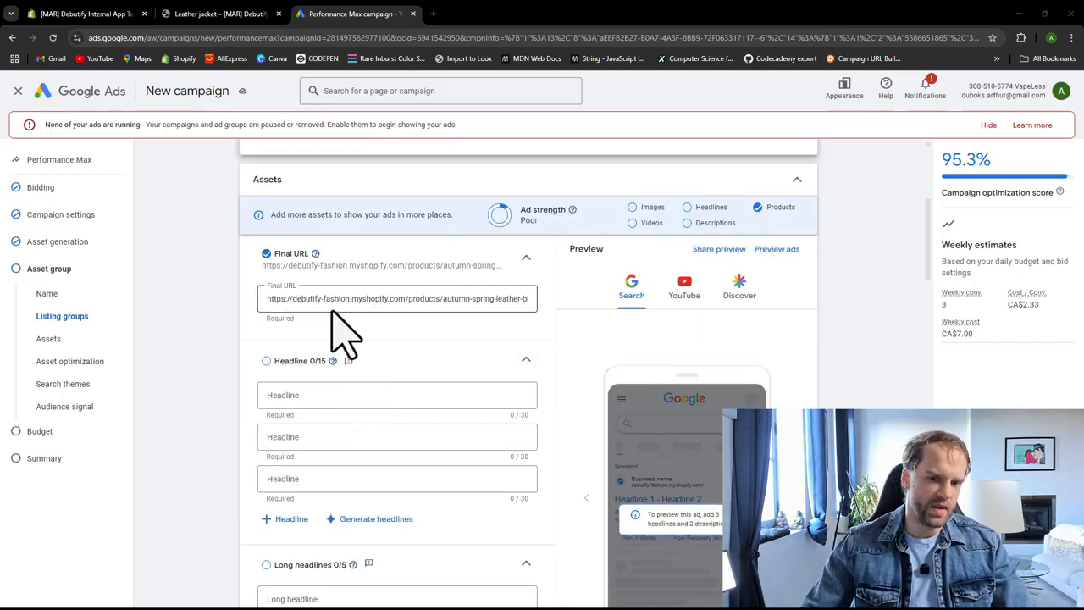
drag(328, 299, 561, 334)
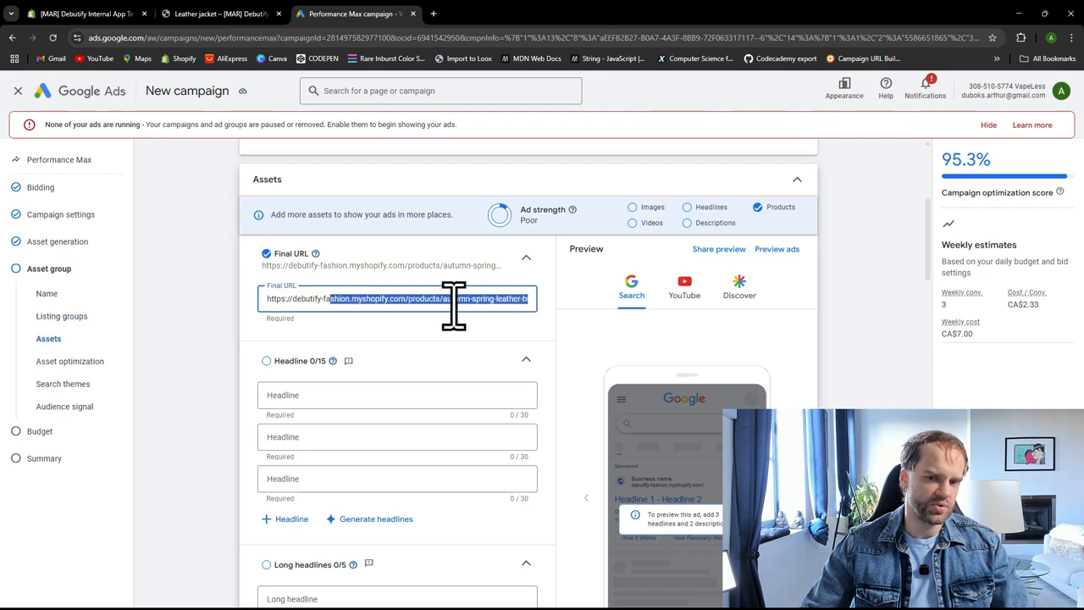
key(ctrl+a)
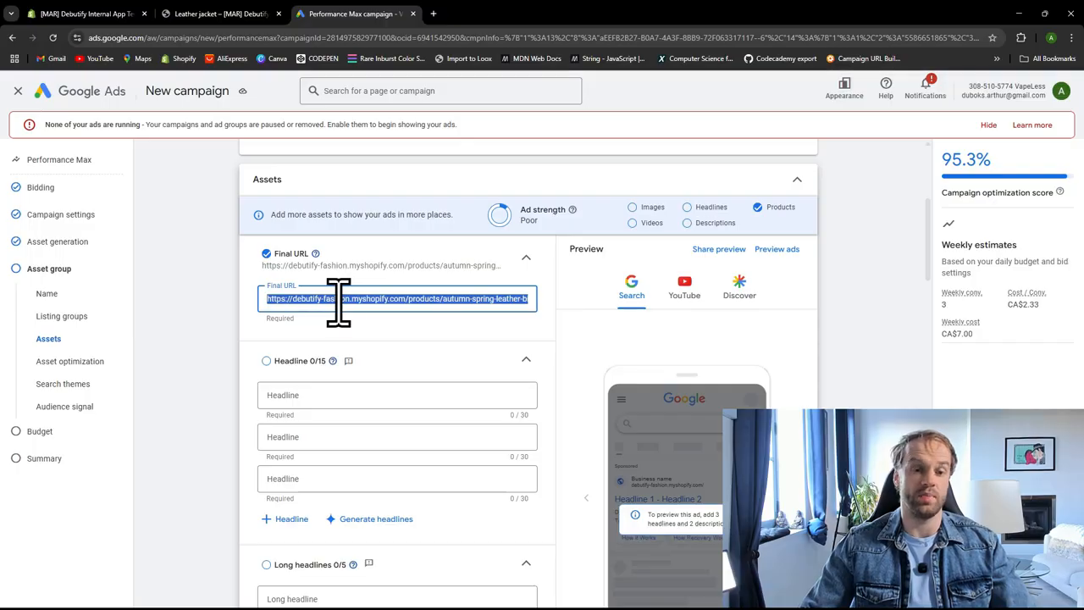
click(273, 315)
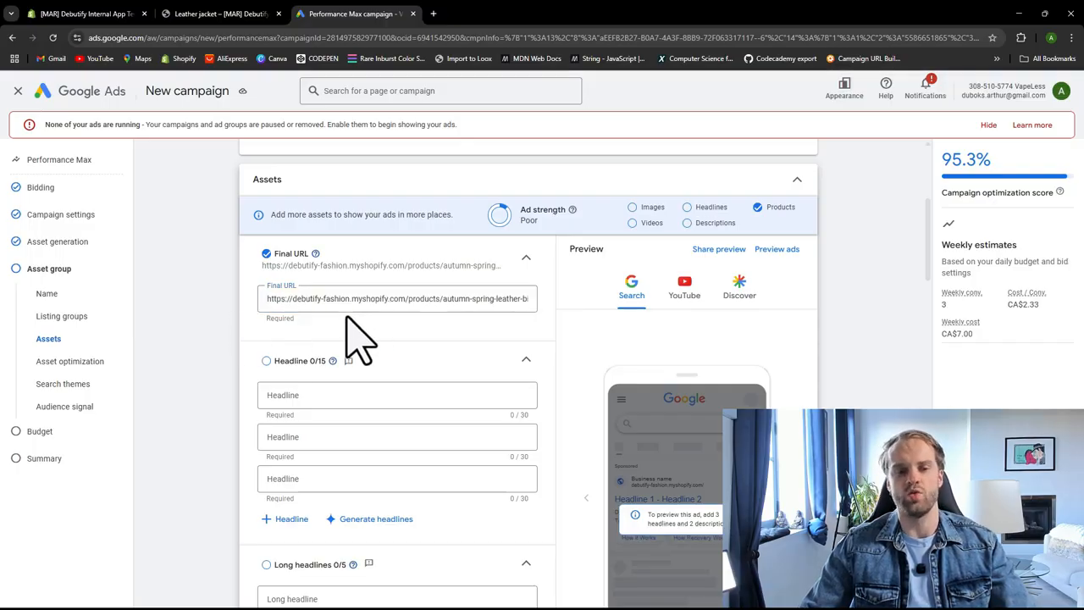
Step: Examine the asset fields the group needs, from final URL, headlines and descriptions through videos, sitelinks and call to action
scroll(245, 366, down, 1)
scroll(297, 394, down, 1)
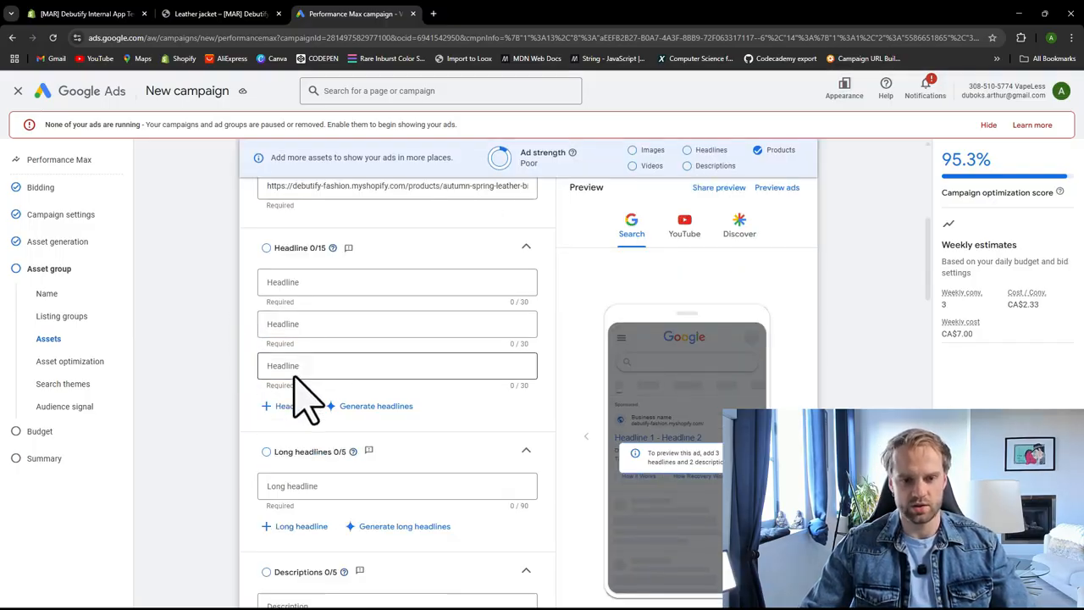
scroll(280, 373, down, 5)
scroll(304, 436, down, 10)
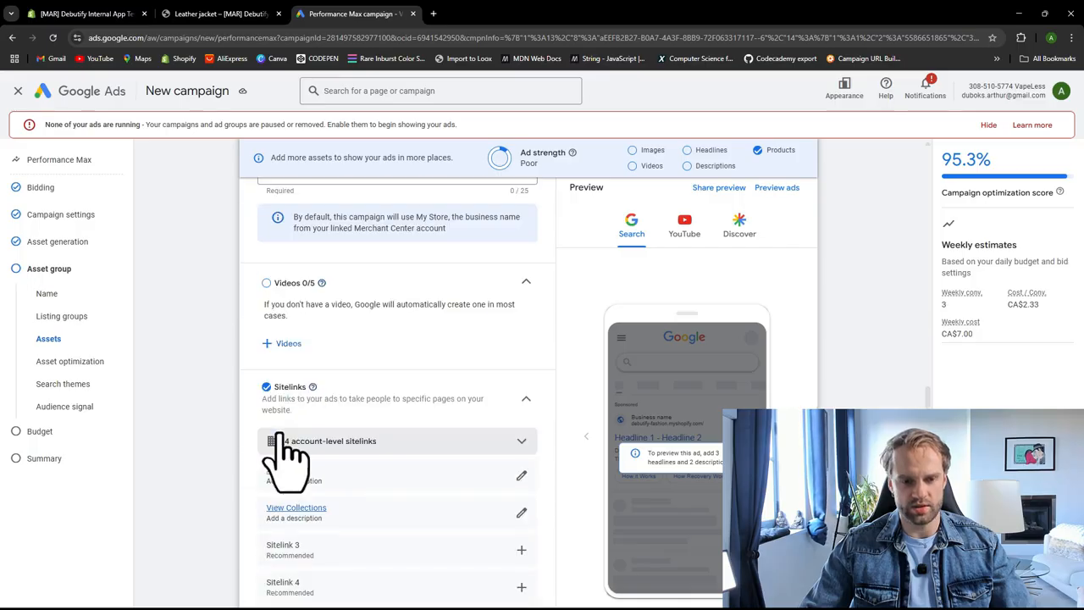
scroll(273, 455, down, 4)
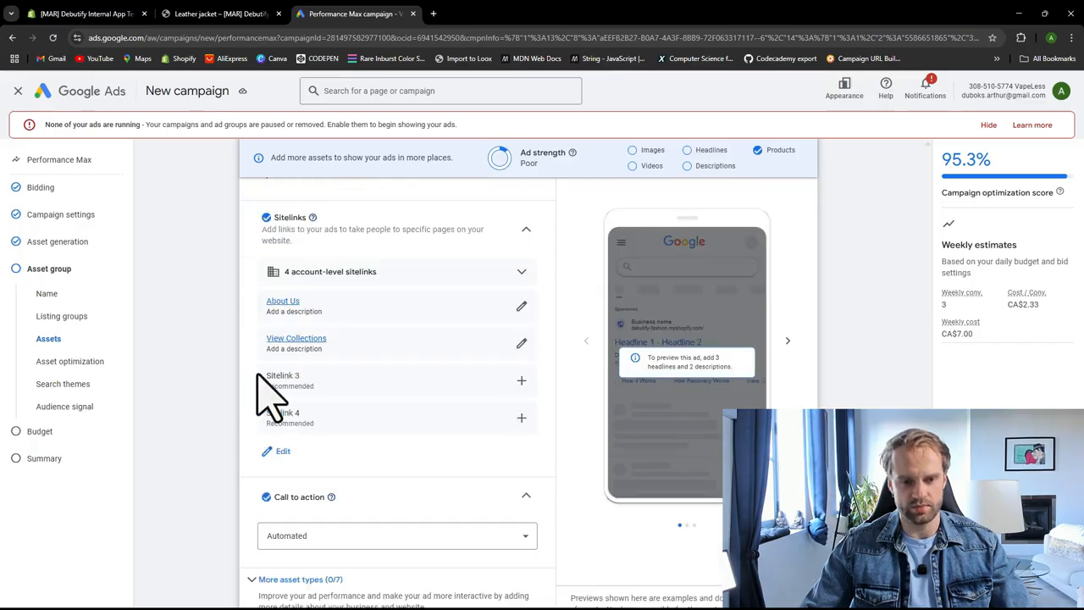
scroll(268, 385, down, 2)
scroll(271, 387, up, 20)
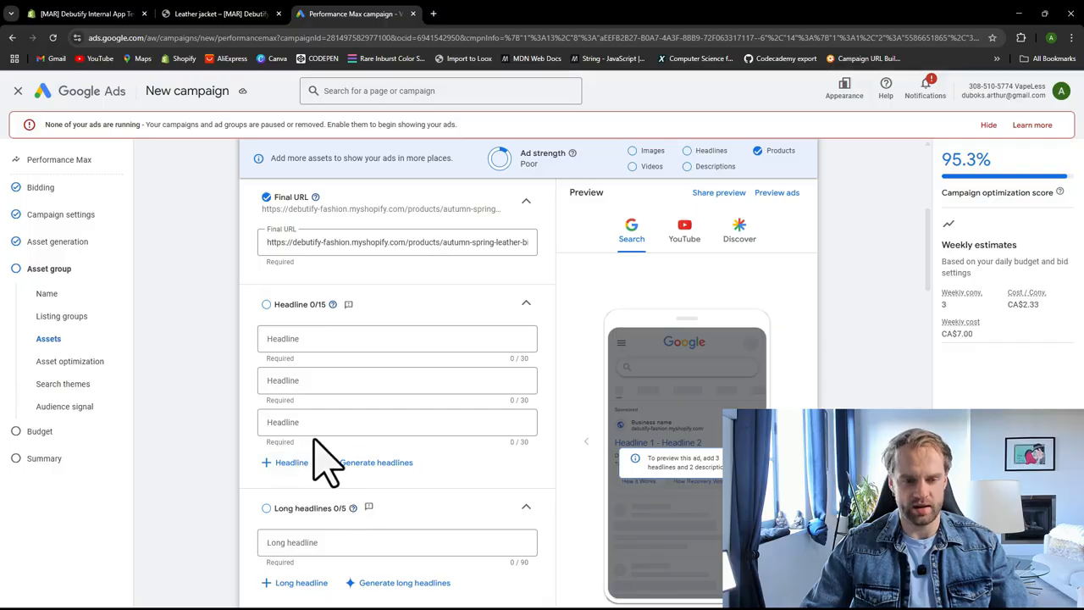
click(273, 306)
click(285, 306)
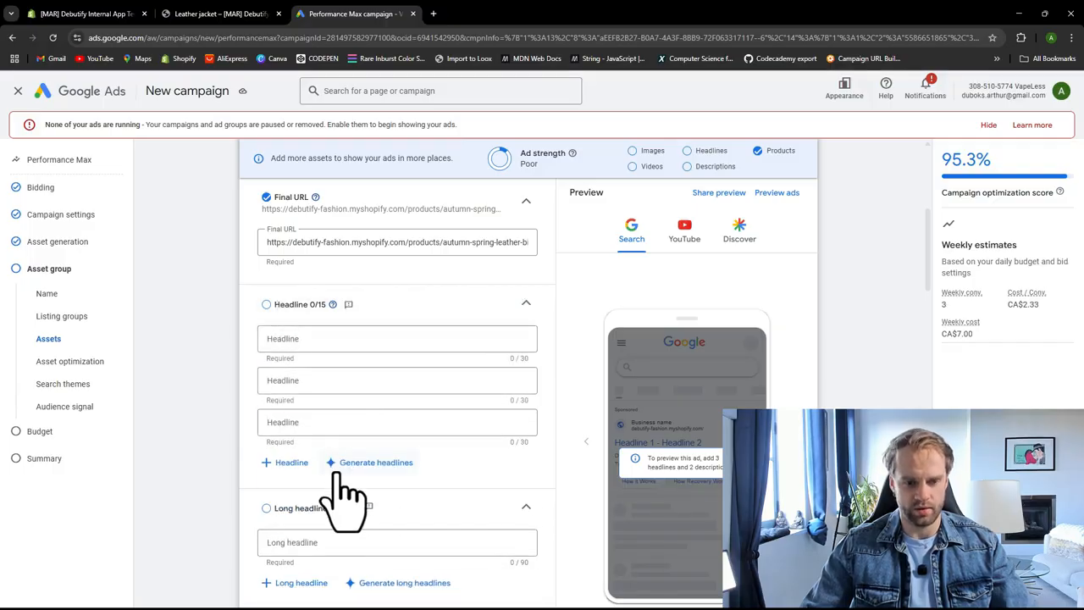
scroll(322, 496, down, 3)
scroll(339, 496, up, 4)
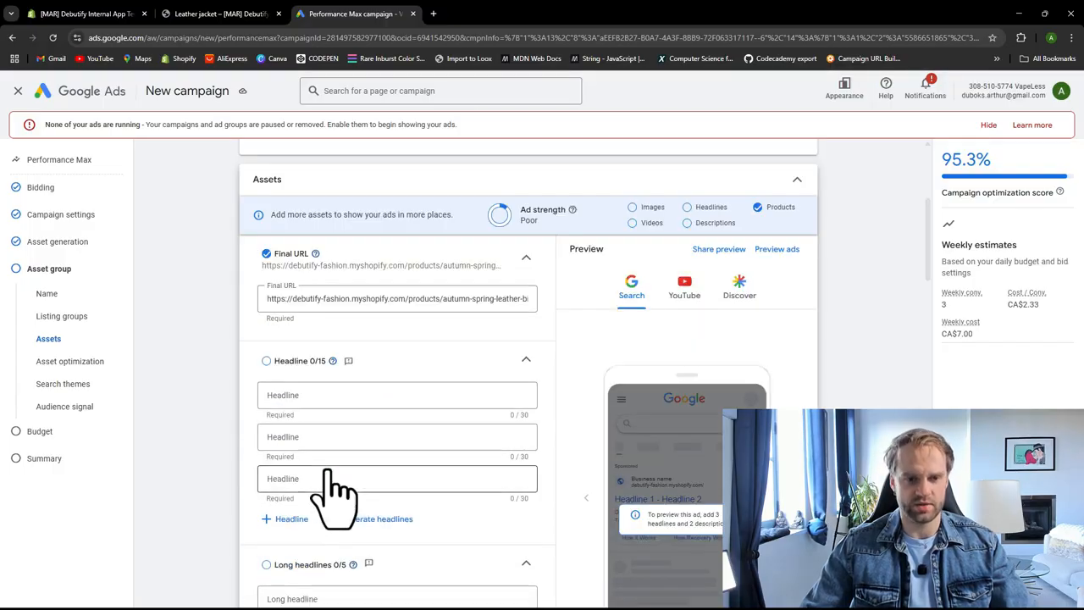
click(309, 393)
scroll(303, 407, down, 1)
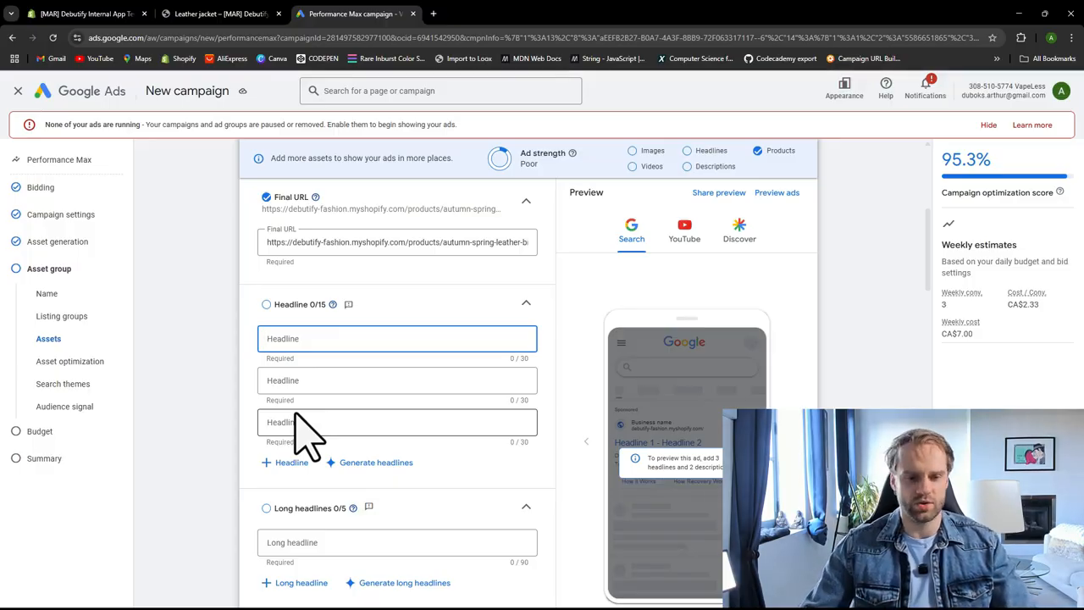
scroll(314, 435, down, 1)
scroll(314, 424, up, 1)
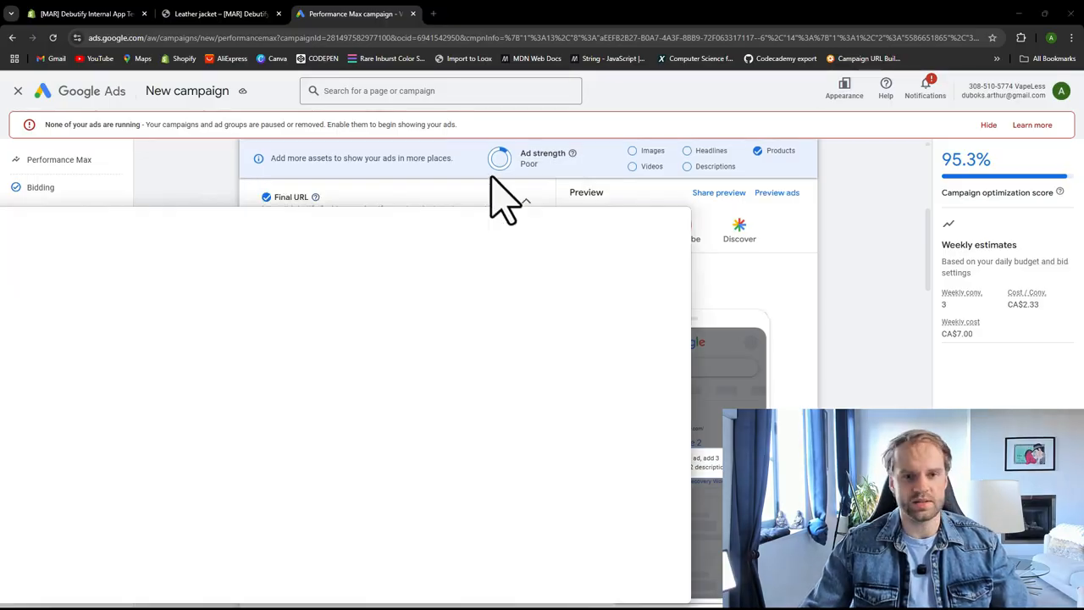
Step: Ask ChatGPT for 5 keyword headlines (max 25 chars), 2 long headlines (max 80 chars), and 2 keyword descriptions with CTAs like free shipping
drag(496, 194, 551, 49)
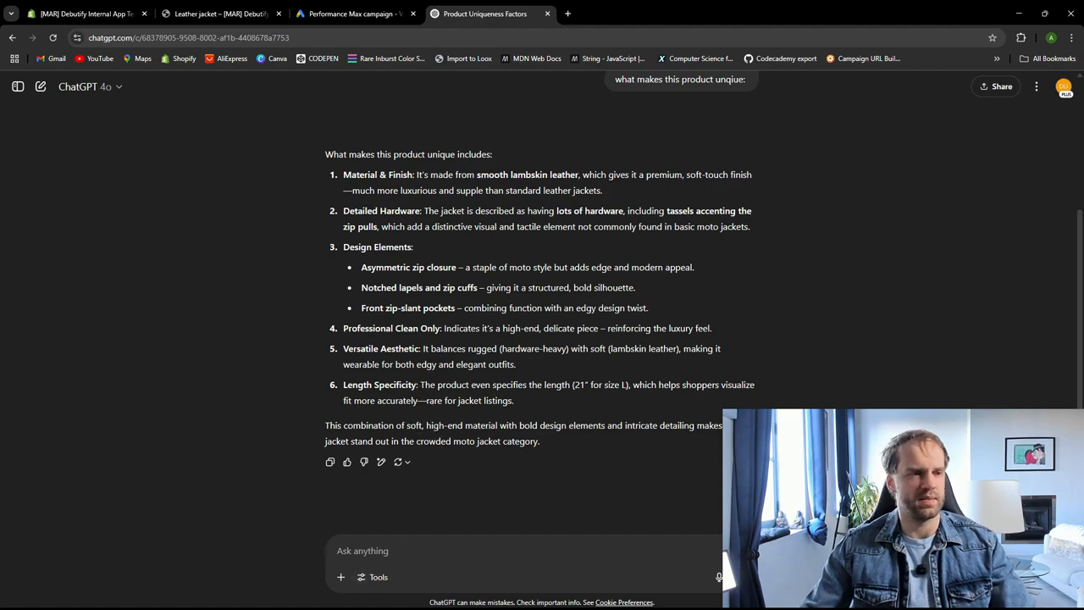
text(create 5 headlines for google ads max 25 chars, which contain main keywords that customers would use to search for this product.  then create 2 long headlines, with similar strategy like headlines but with max 80 chars.  then create 2 descriptions and add main keywords, add some CTA' s like free shipping, etc, max 80 chars.)
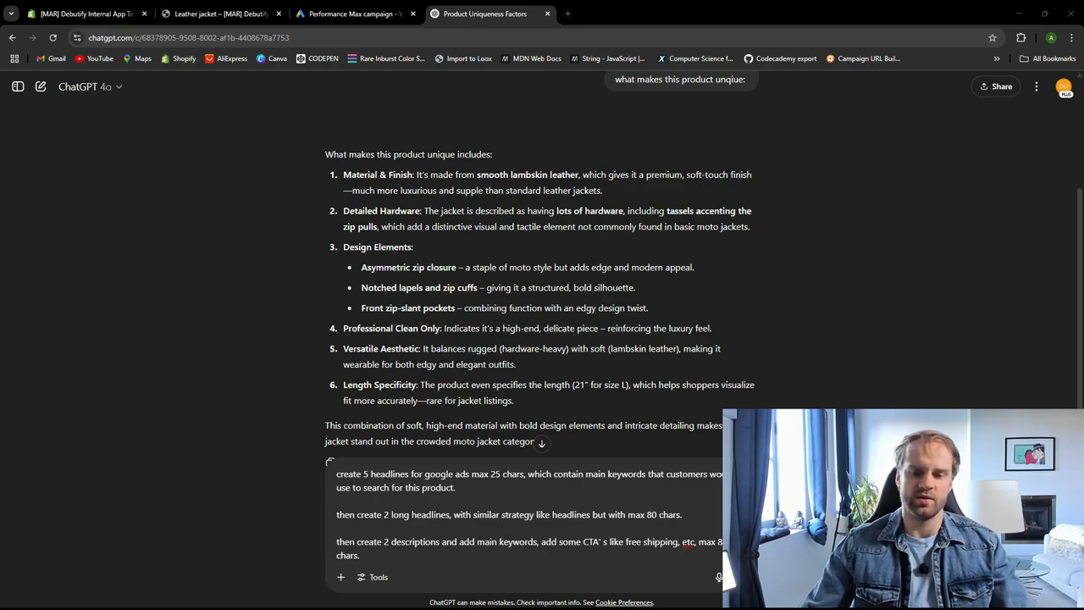
key(Return)
middle_click(477, 13)
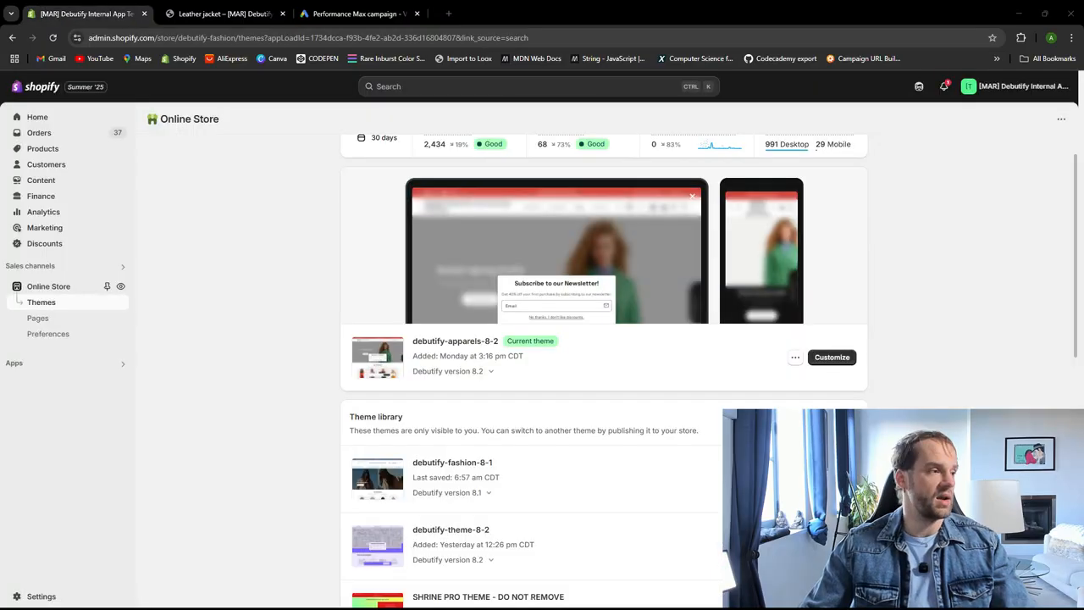
Step: Switch to the Google Ads campaign and review the headline, long headline and description fields
click(347, 15)
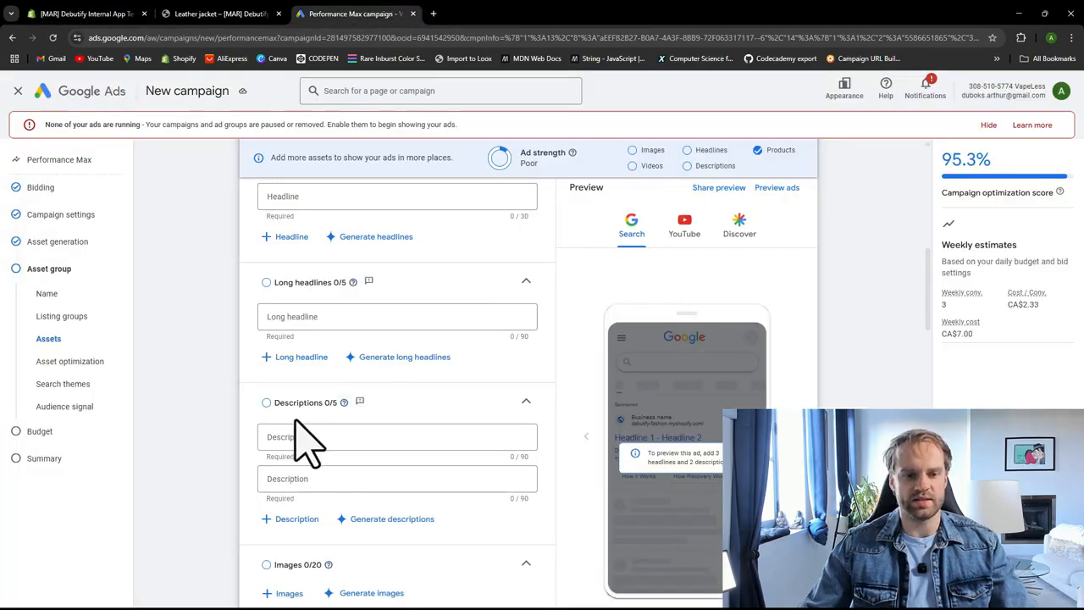
scroll(300, 440, down, 2)
scroll(331, 449, up, 5)
click(334, 394)
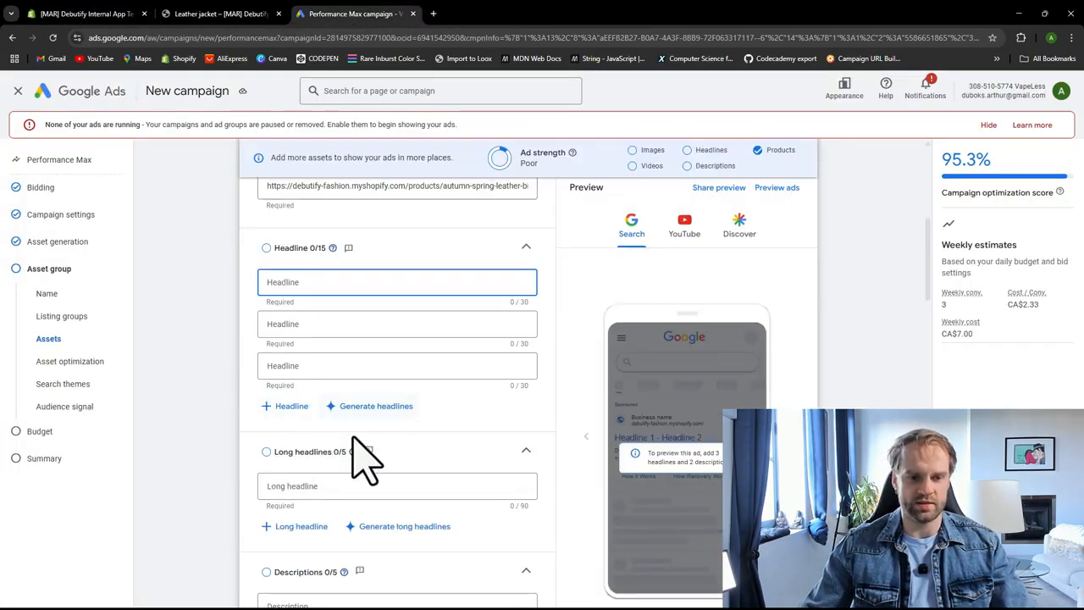
scroll(278, 404, down, 1)
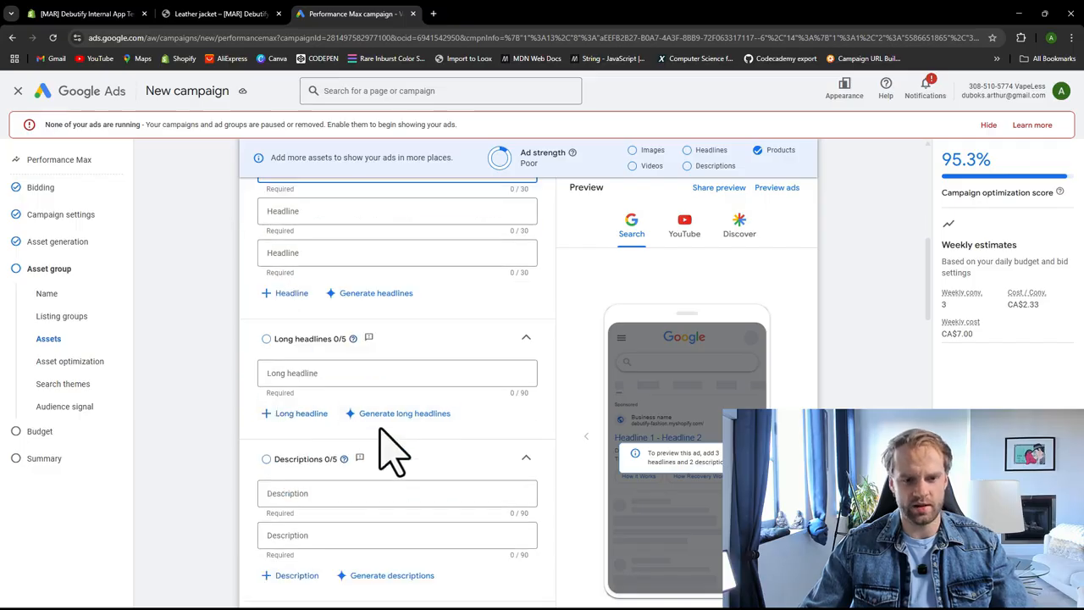
scroll(310, 375, down, 1)
scroll(259, 368, up, 2)
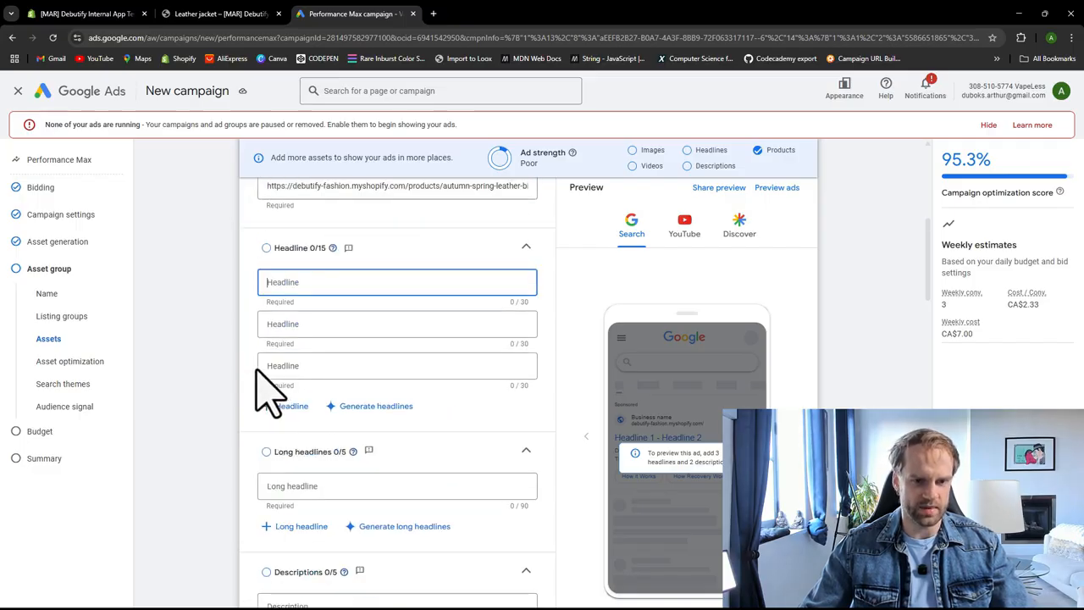
scroll(267, 392, up, 2)
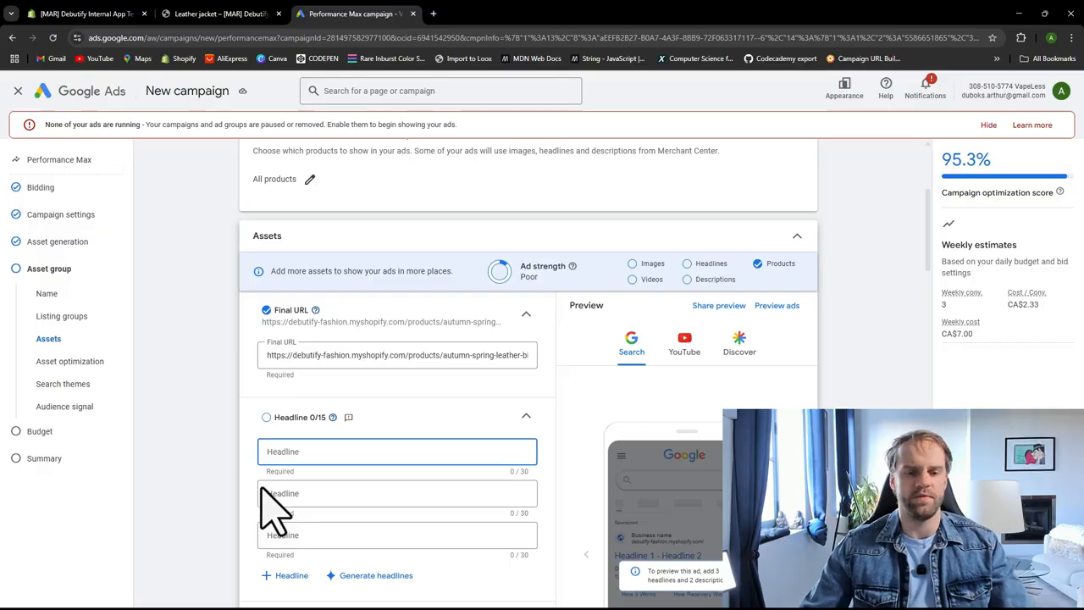
scroll(250, 500, down, 2)
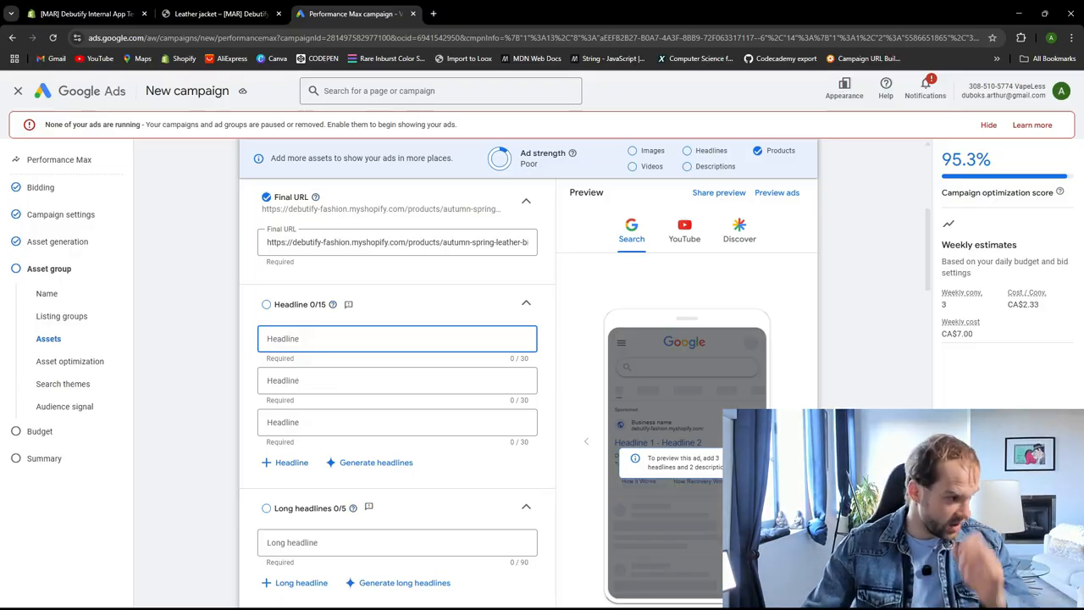
Step: Enter the headlines Lambskin Moto Jacket, Women's Leather Jacket, Soft Leather Moto Coat, Premium Lambskin Jacket and Edgy Moto Jacket Sale
text(Lambskin Moto Jacket)
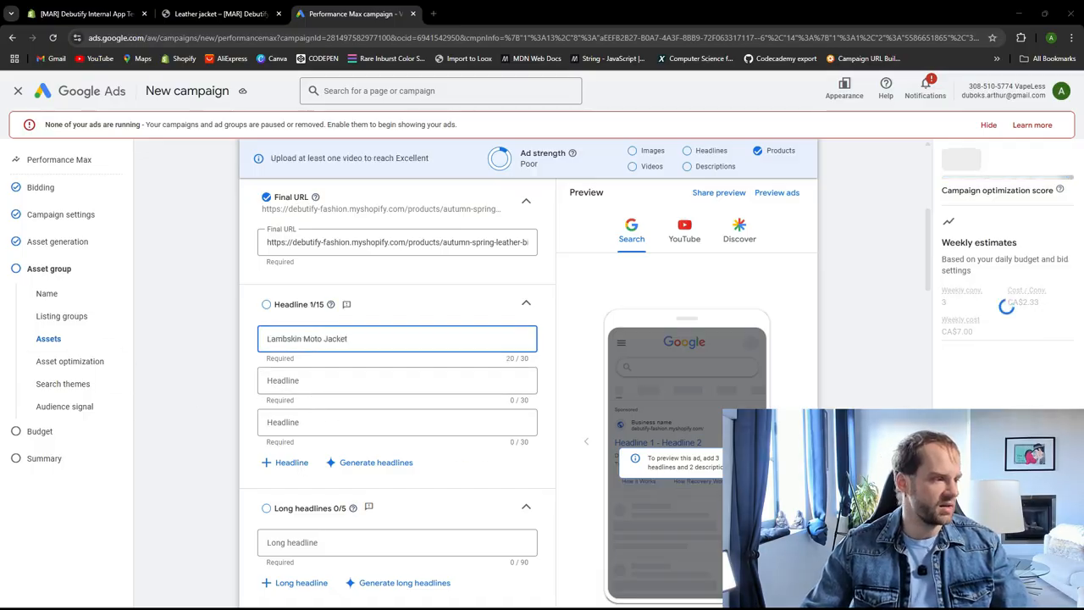
click(330, 389)
text(Women's Leather Jacket)
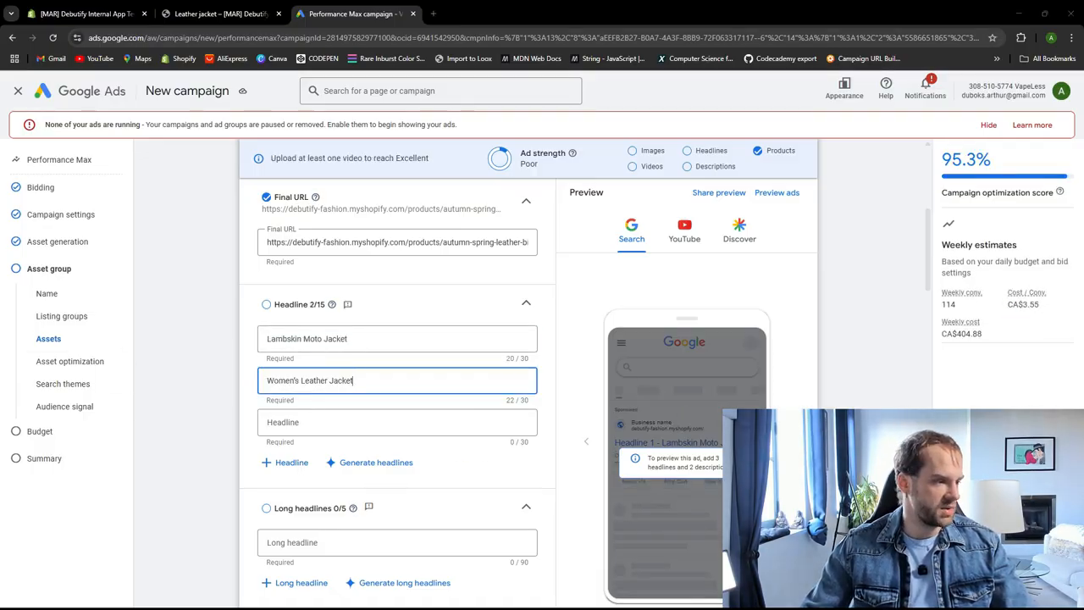
click(339, 423)
text(Soft Leather Moto Coat)
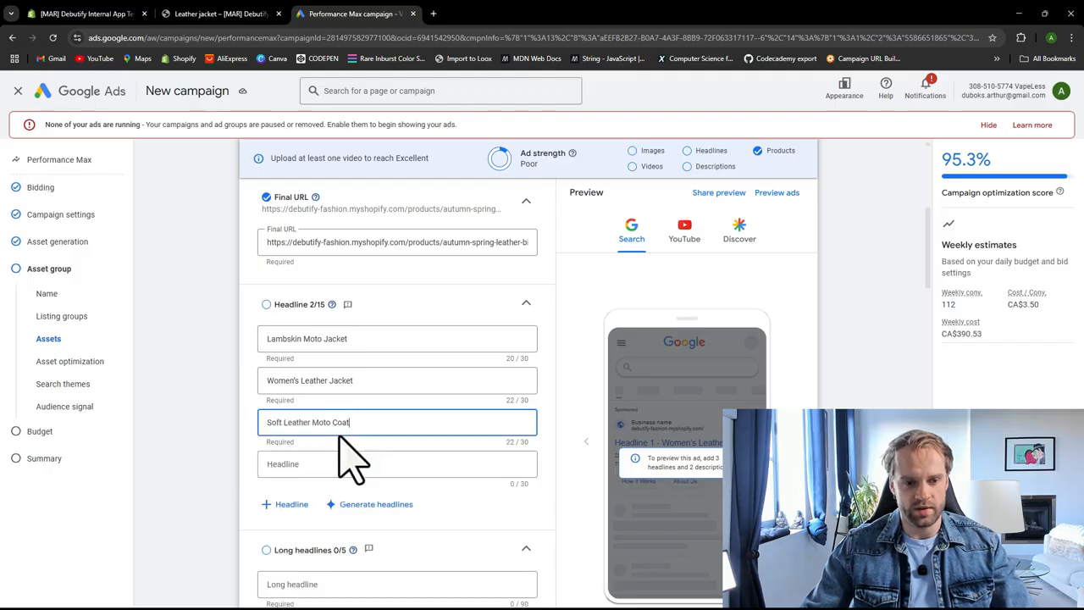
click(352, 463)
text(Premium Lambskin Jacket)
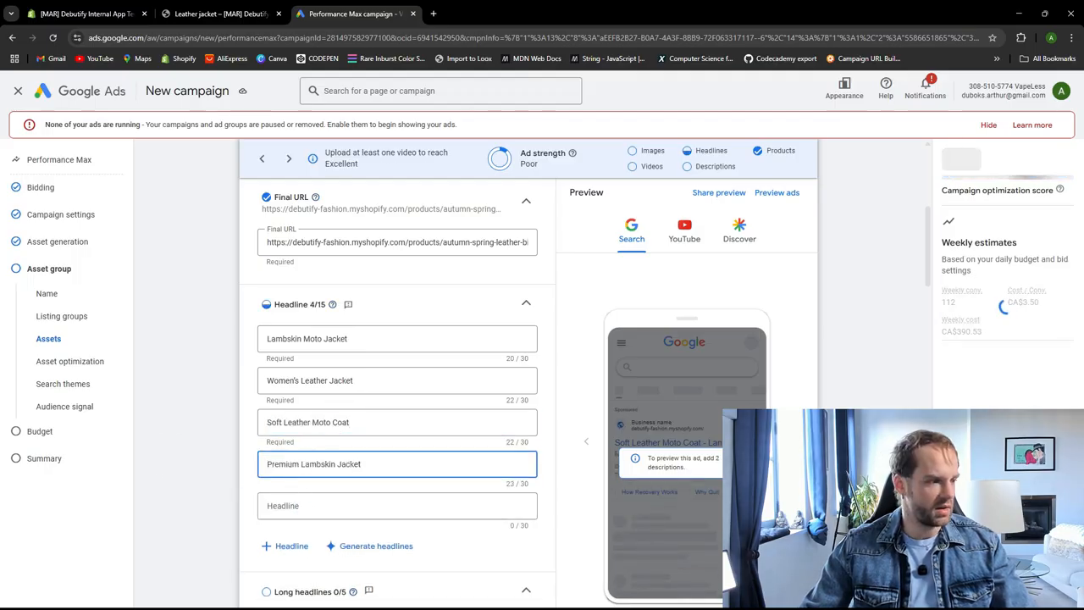
click(295, 504)
text(Edgy Moto Jacket Sale)
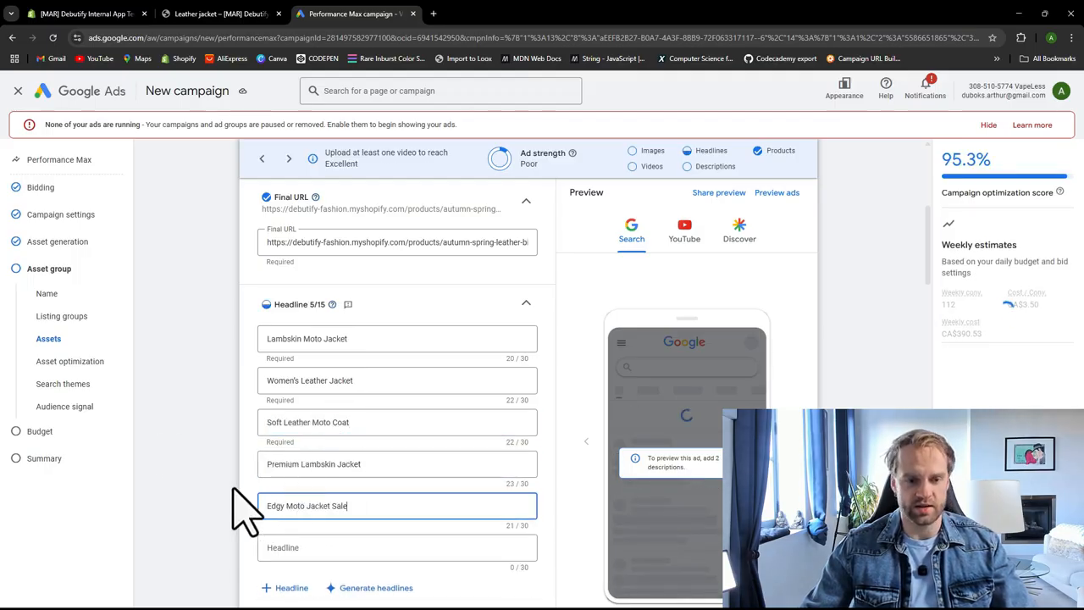
click(246, 513)
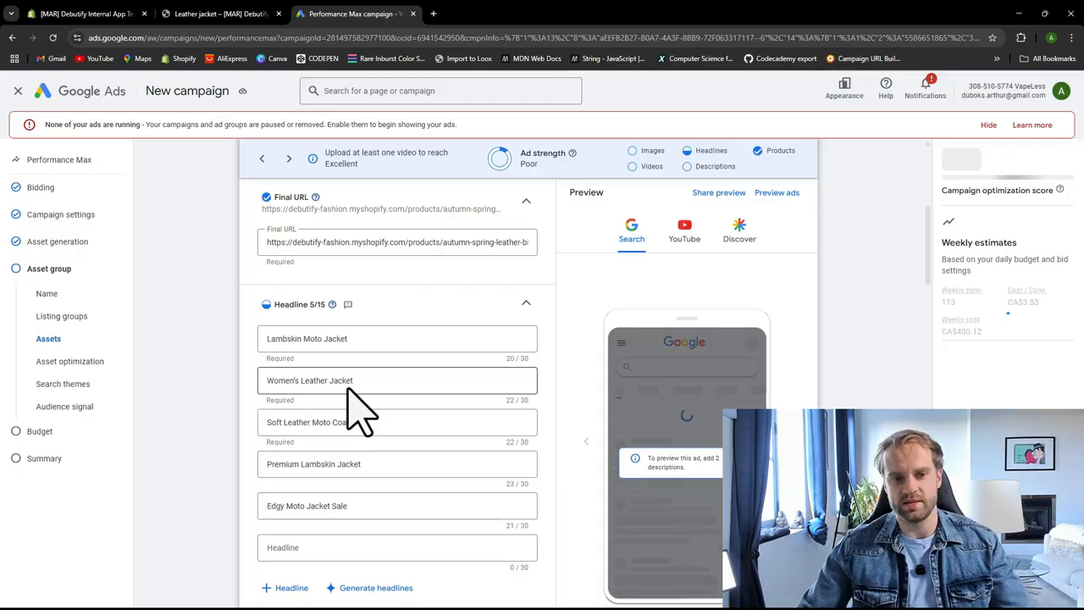
Step: Look at the Leather jacket product page and review the entered headlines one by one in the campaign
click(222, 14)
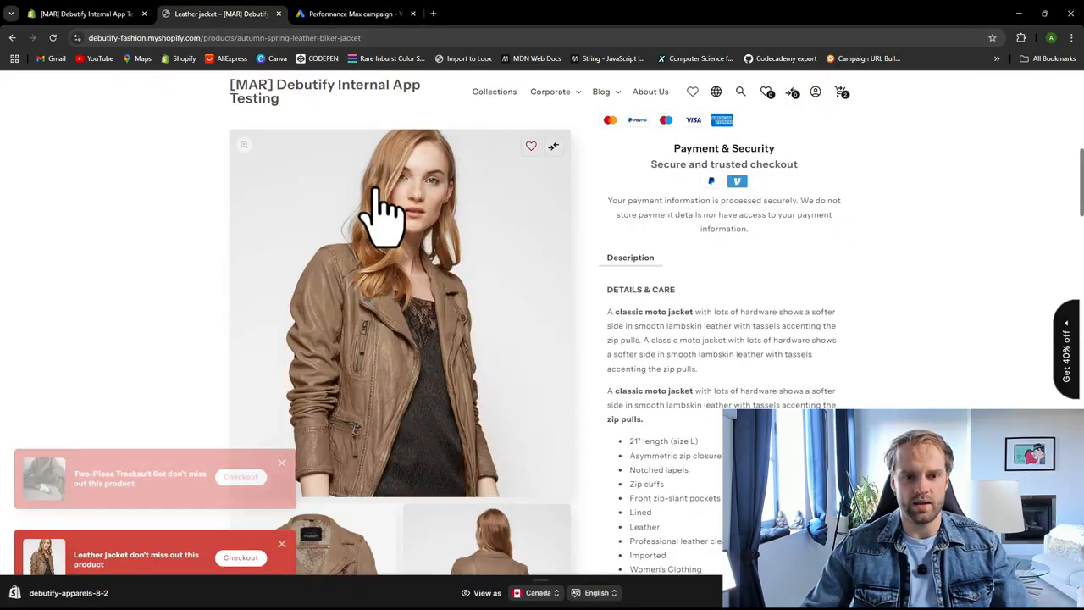
click(366, 13)
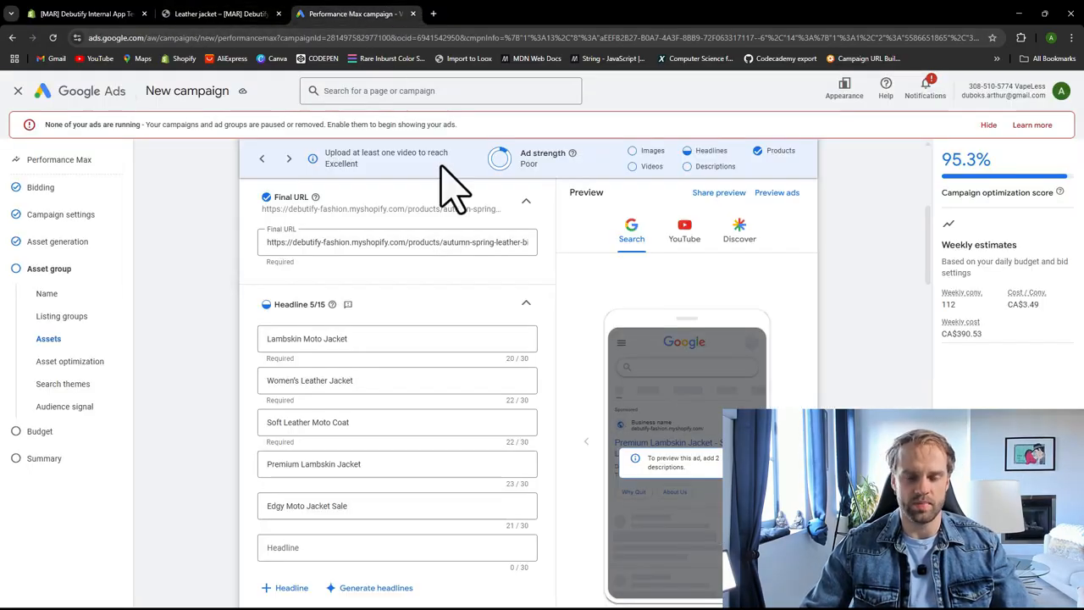
click(391, 346)
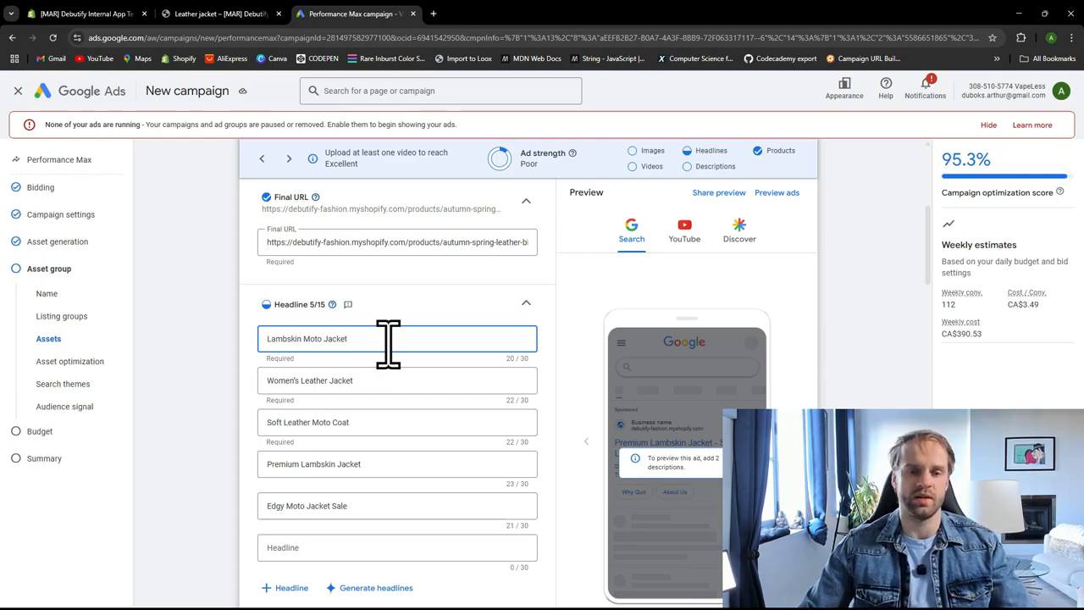
scroll(401, 364, down, 1)
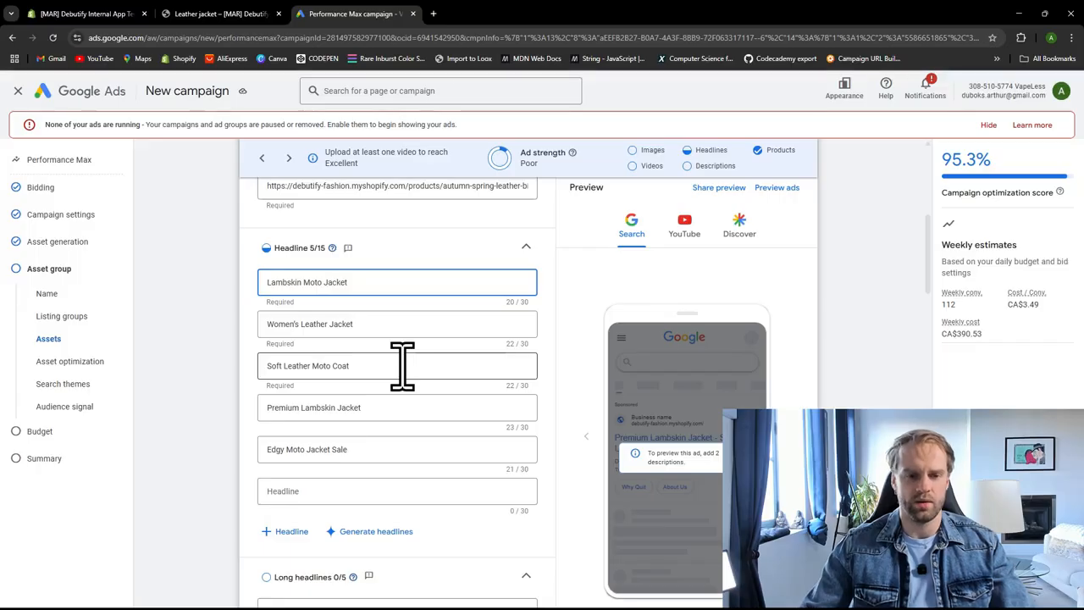
click(354, 326)
key(ctrl+a)
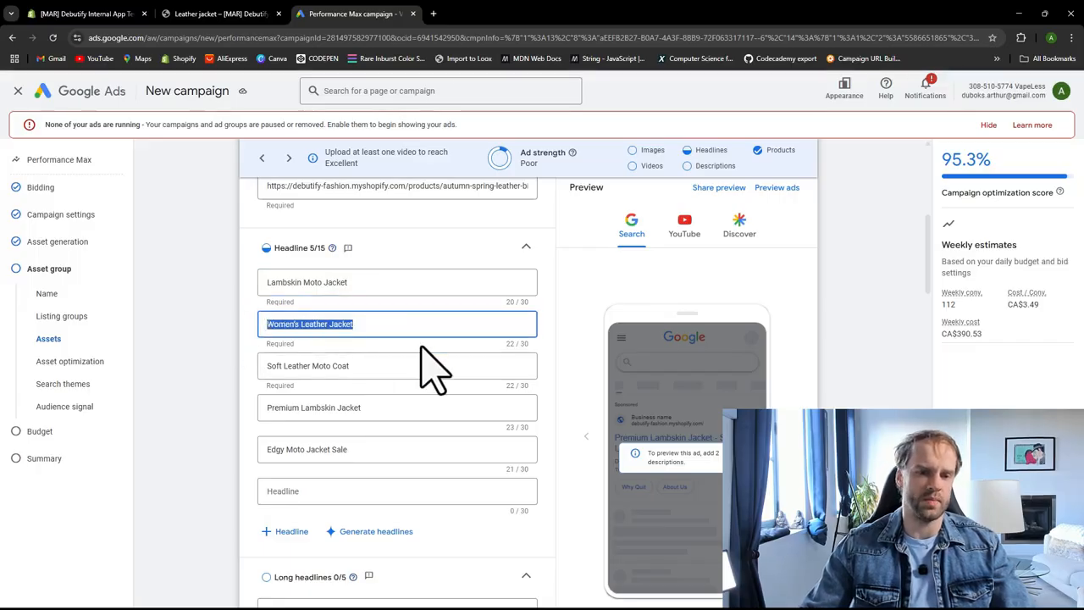
click(373, 366)
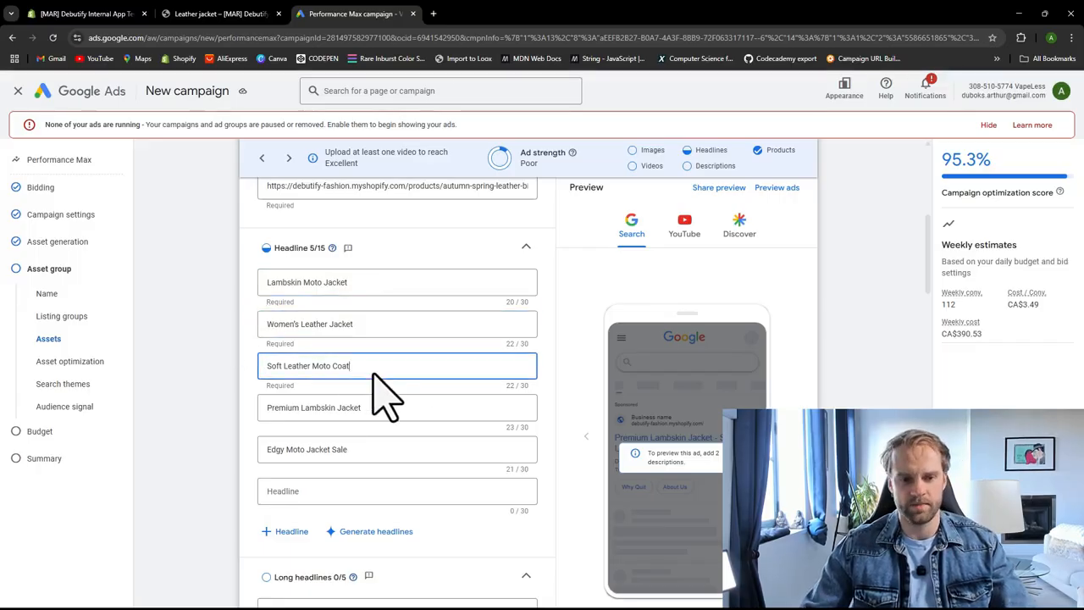
click(367, 447)
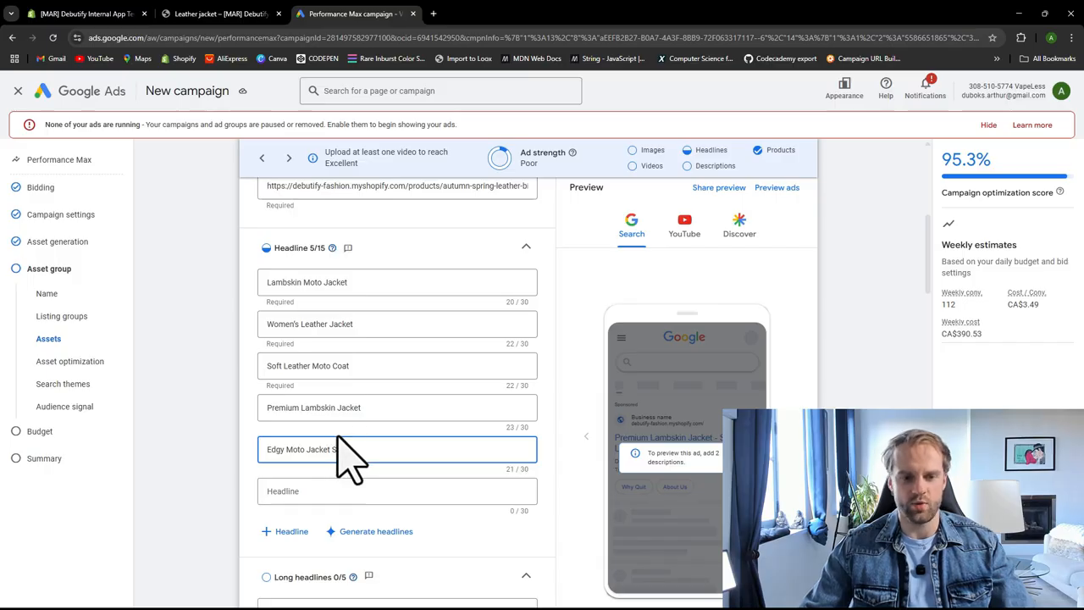
click(339, 498)
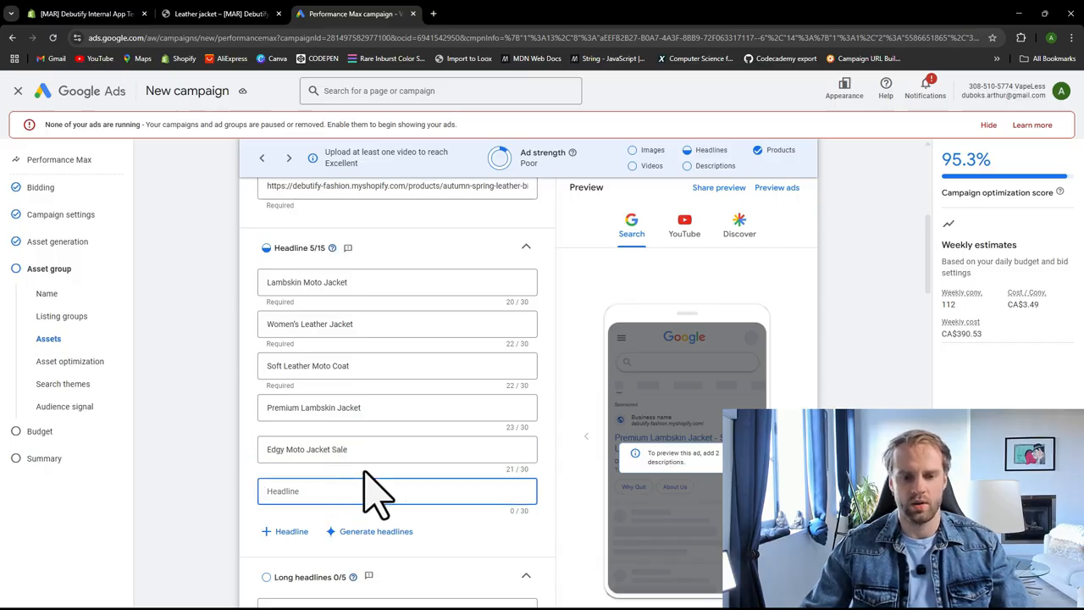
Step: Add the generated headlines Shop Our Range and Shop Online to the asset group and save the headline selection
scroll(373, 491, down, 1)
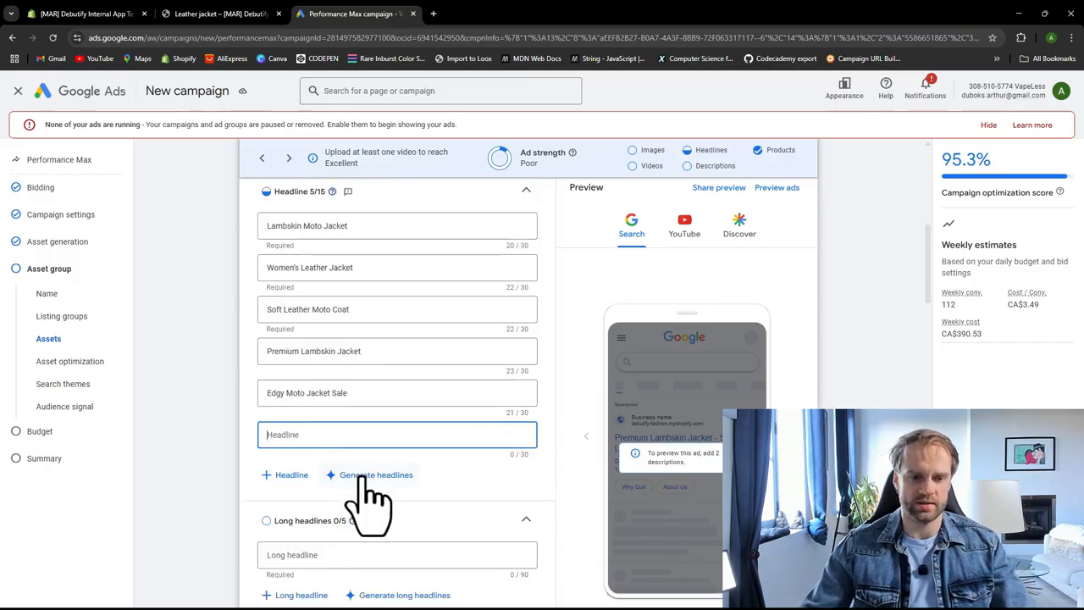
click(370, 478)
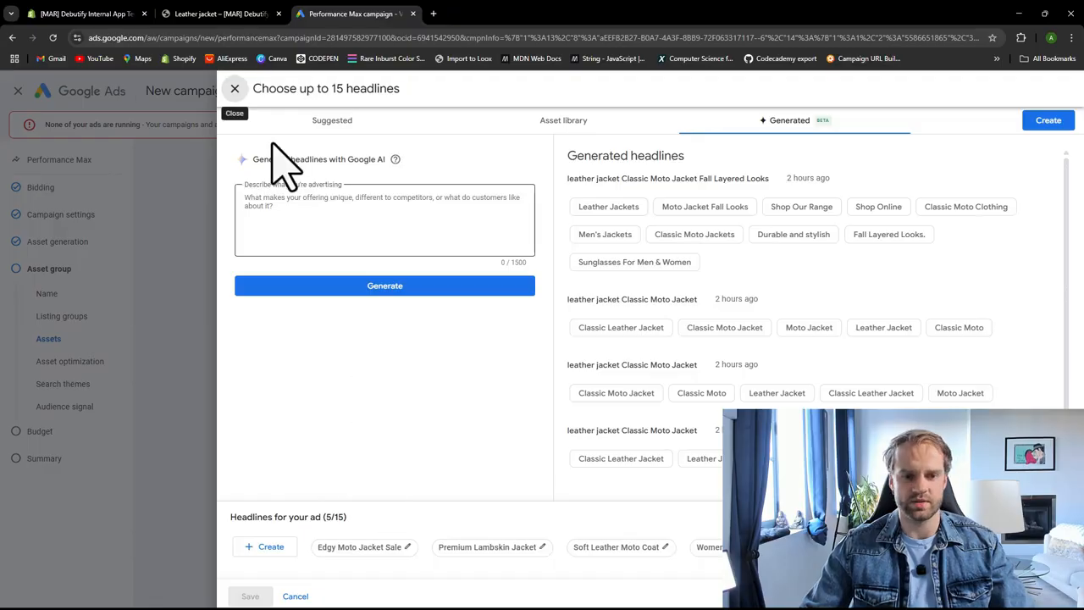
click(283, 209)
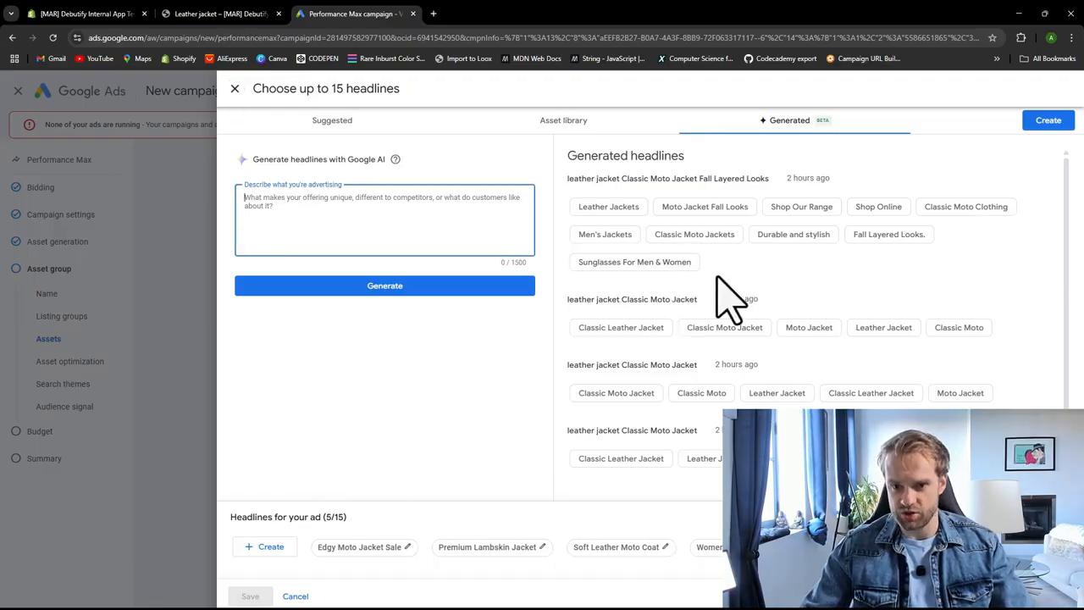
click(800, 208)
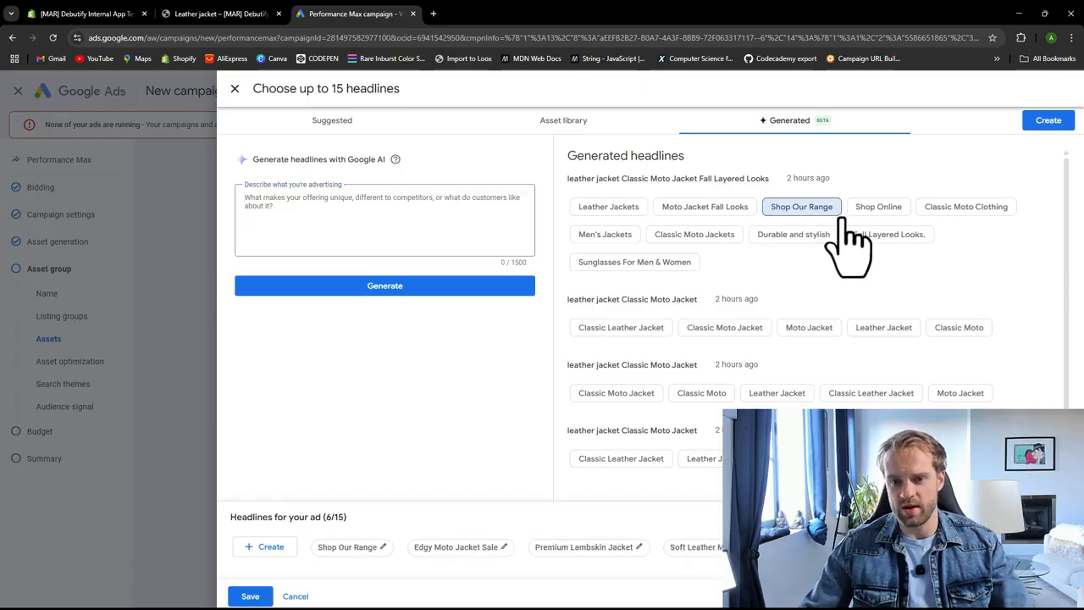
click(885, 209)
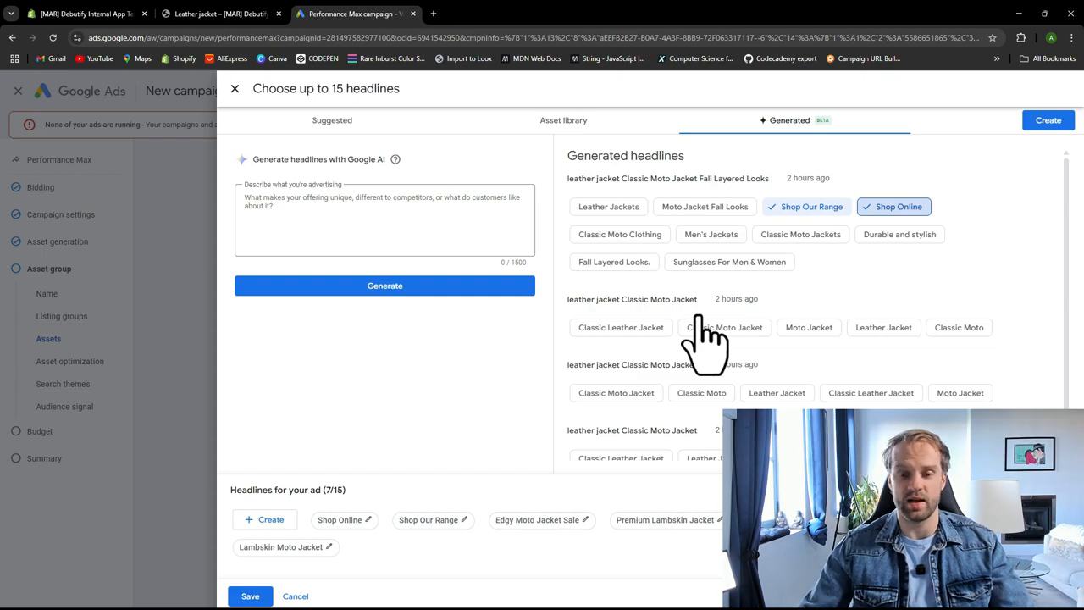
scroll(690, 347, down, 1)
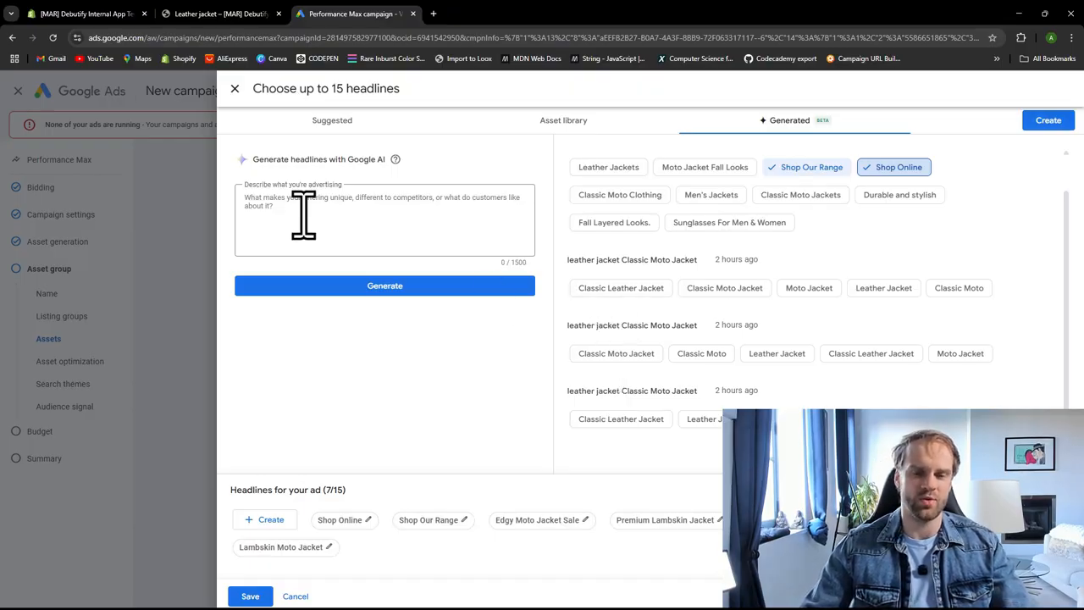
click(249, 597)
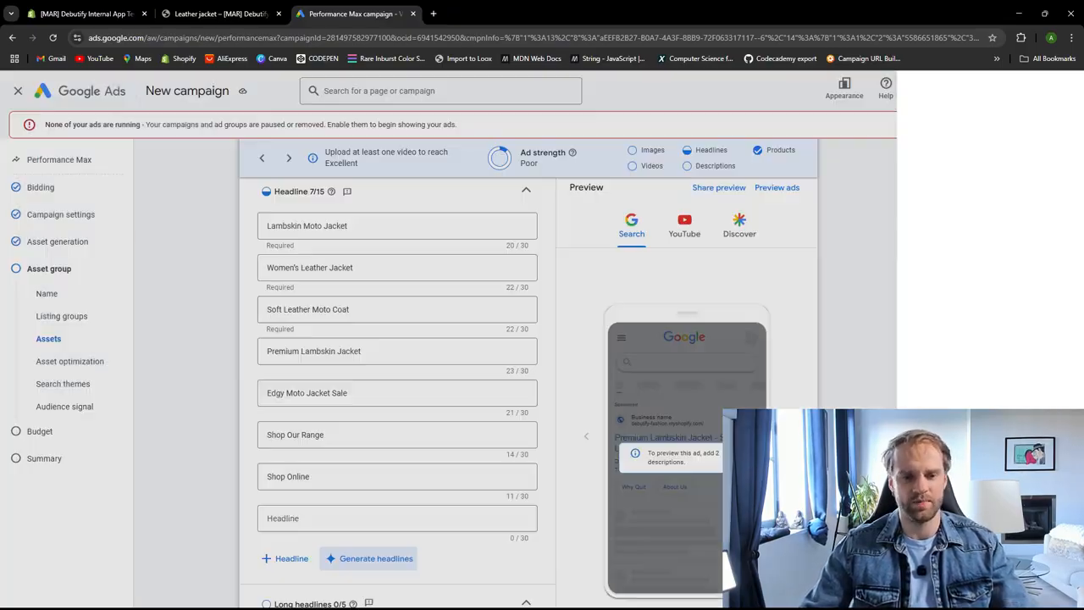
Step: Enter the long headlines "Shop Women's Lambskin Moto Jackets – Premium Leather, Soft & Stylish" and "Edgy Moto Jackets for Women – Real Lambskin Leather, Free Shipping"
scroll(271, 466, down, 5)
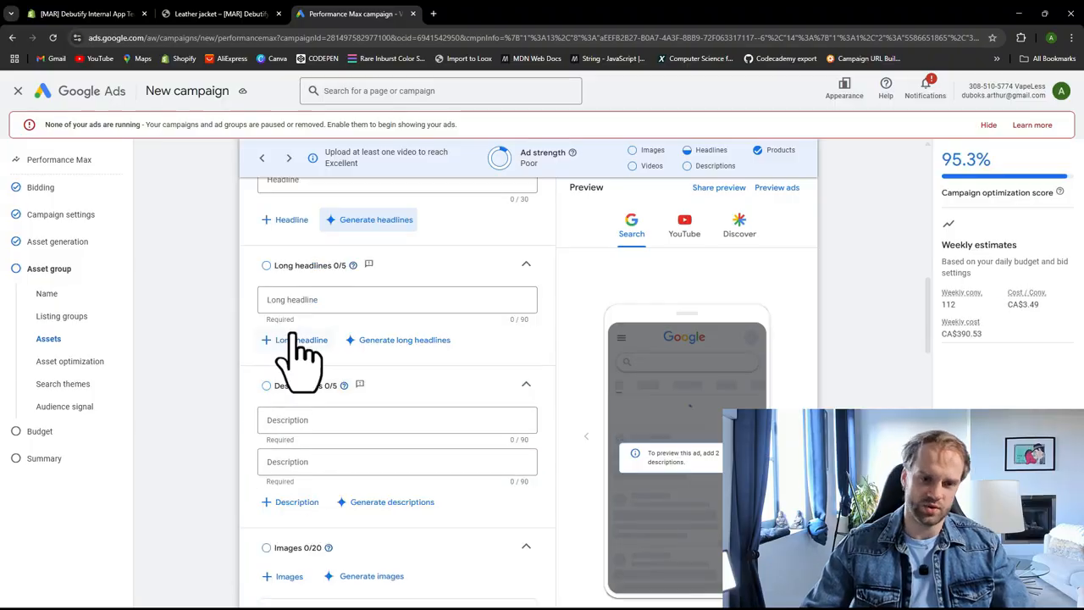
click(300, 300)
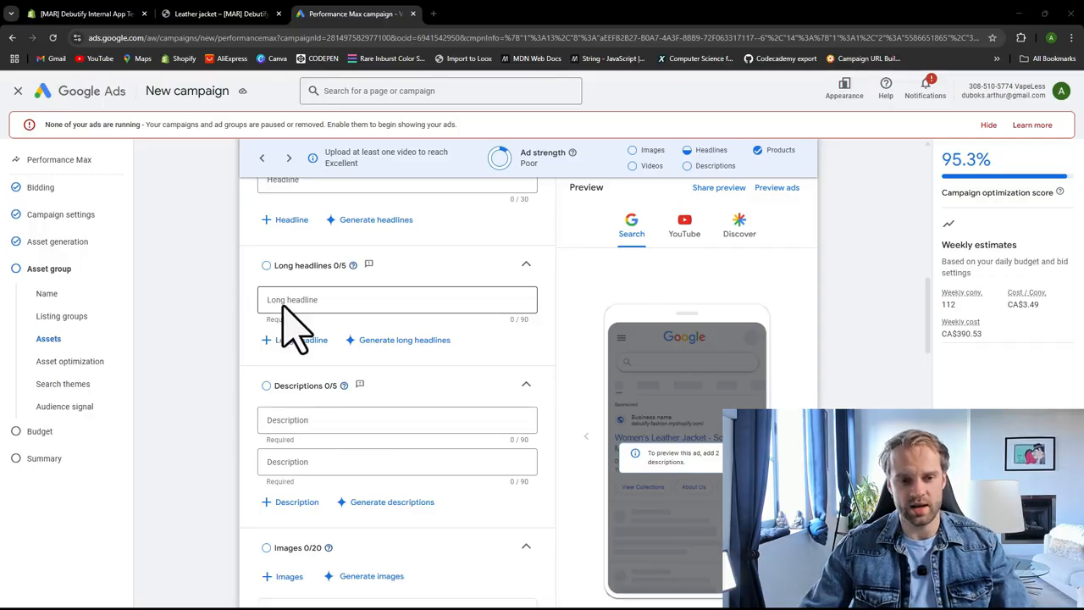
click(313, 300)
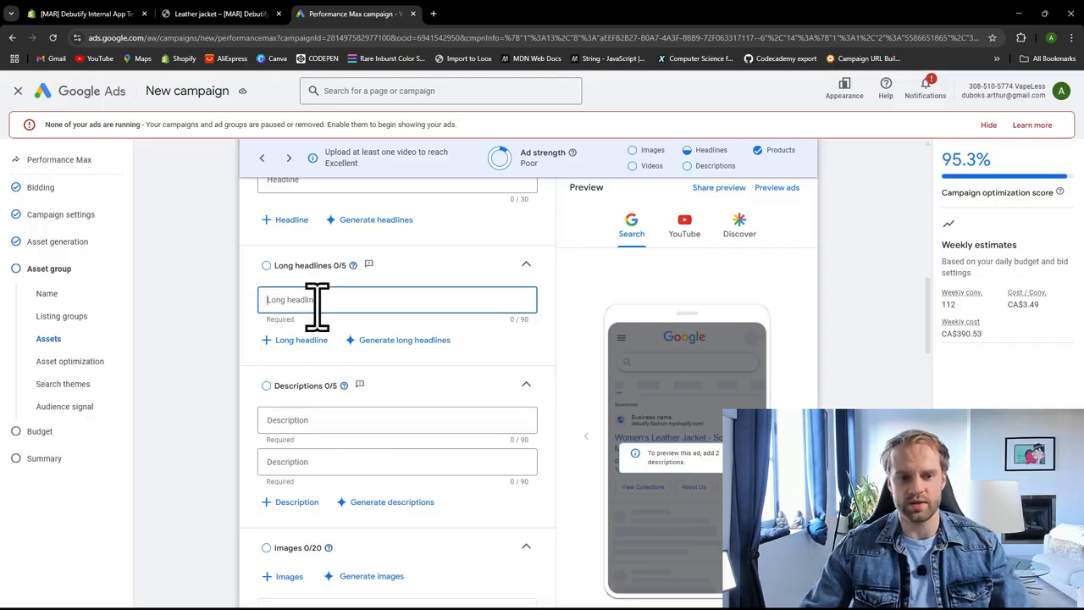
text(Shop Women's Lambskin Moto Jackets – Premium Leather, Soft & Stylish)
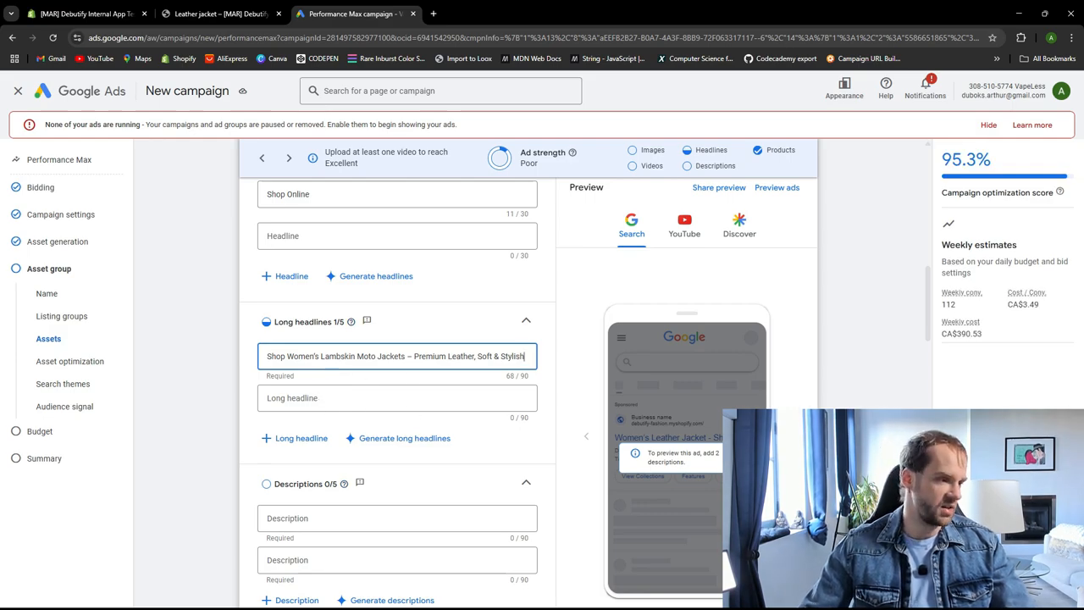
key(alt+Tab)
click(447, 403)
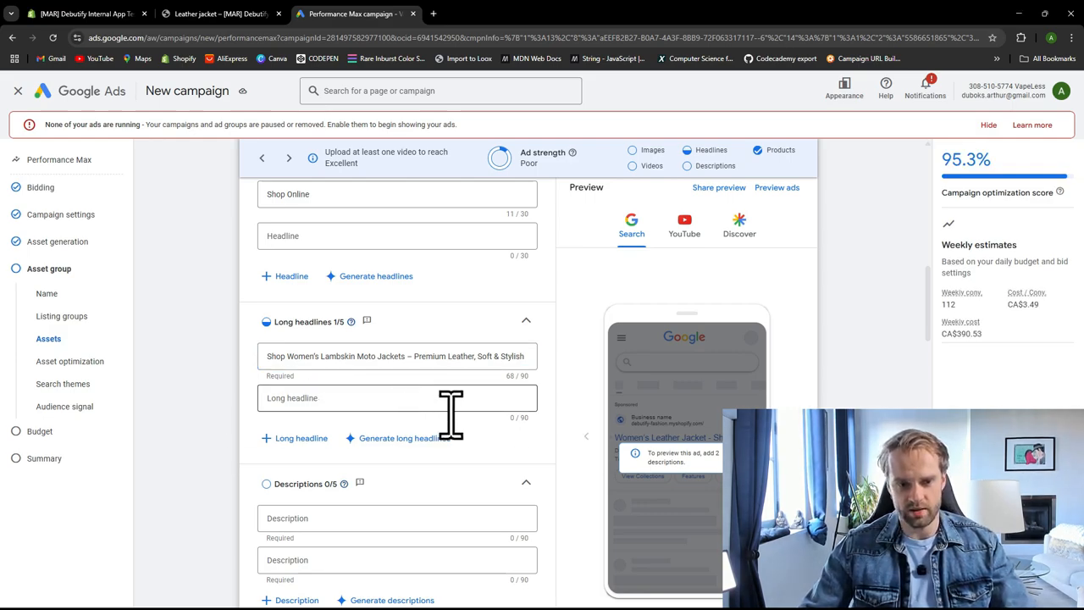
text(Edgy Moto Jackets for Women – Real Lambskin Leather, Free Shipping)
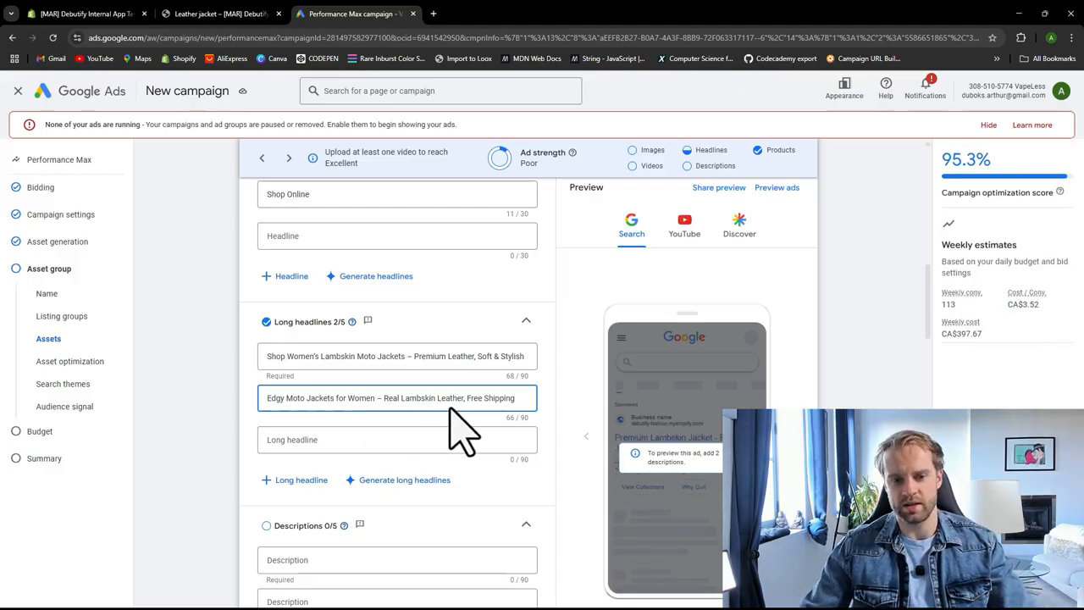
click(225, 429)
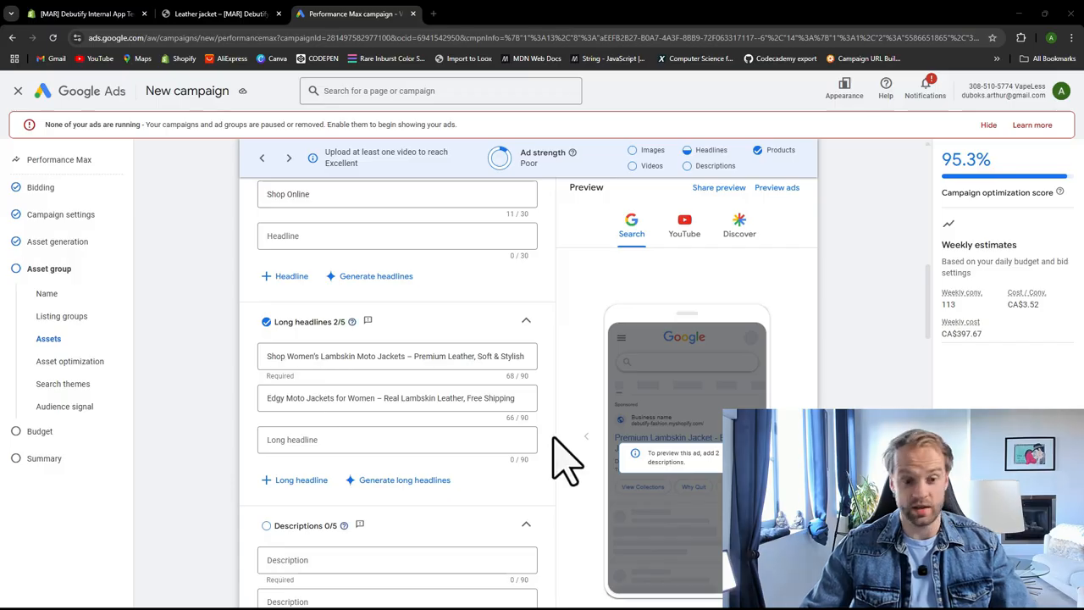
Step: Enter the descriptions "Soft lambskin moto jacket – ships free. Shop timeless leather looks now!" and "Real leather, bold style. Free shipping & returns on all orders today!"
scroll(475, 458, down, 3)
click(351, 336)
text(Soft lambskin moto jacket – ships free. Shop timeless leather looks now!)
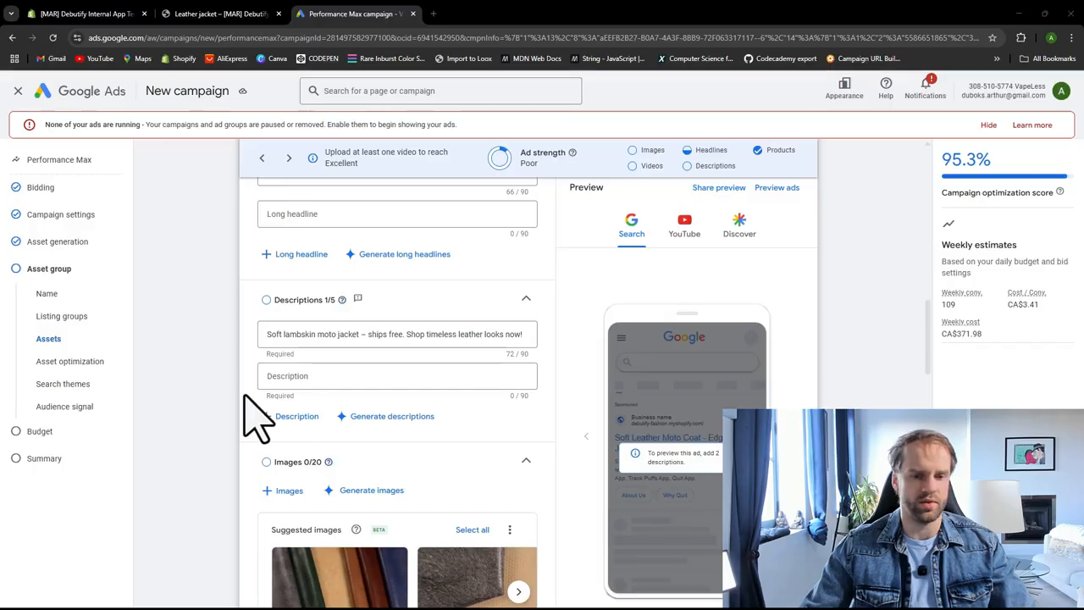
click(351, 383)
text(Real leather, bold style. Free shipping & returns on all orders today!)
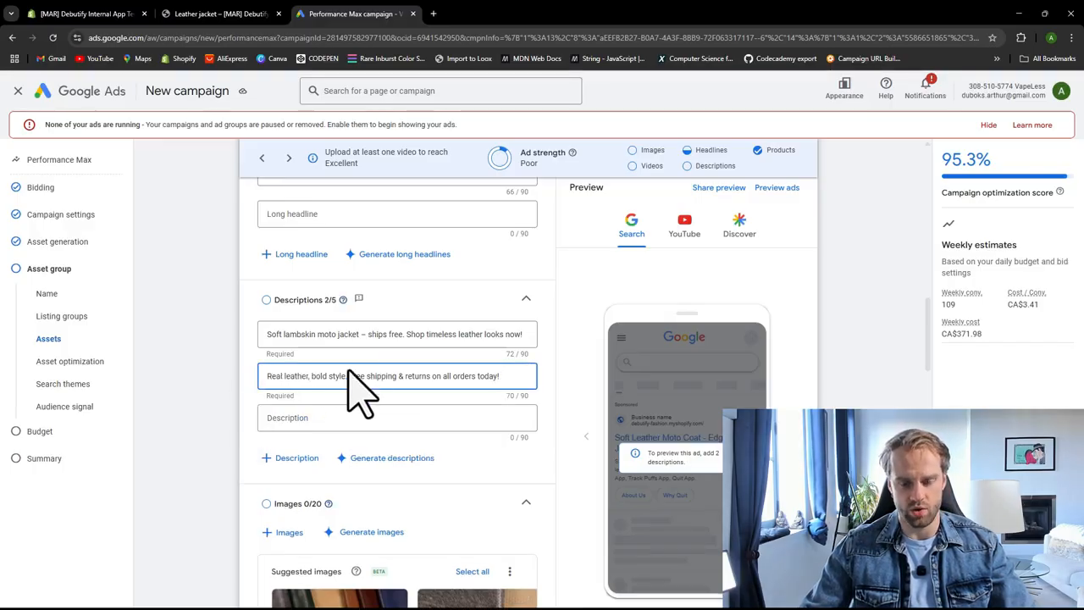
Step: Replace the exclamation mark at the end of both descriptions with a period
click(525, 334)
key(BackSpace)
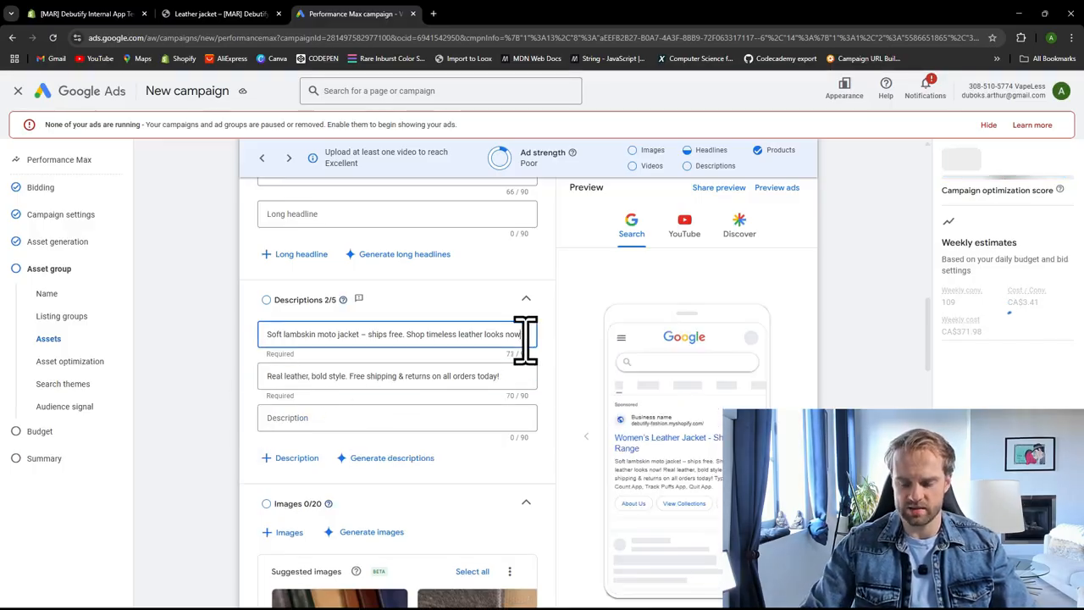
text(.)
click(516, 376)
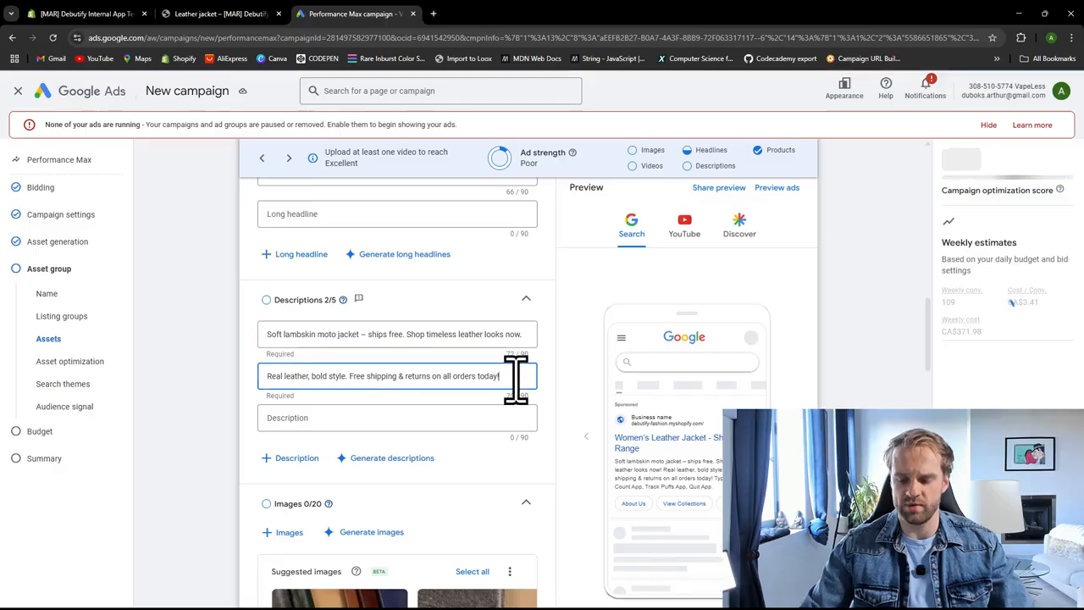
key(BackSpace)
text(.)
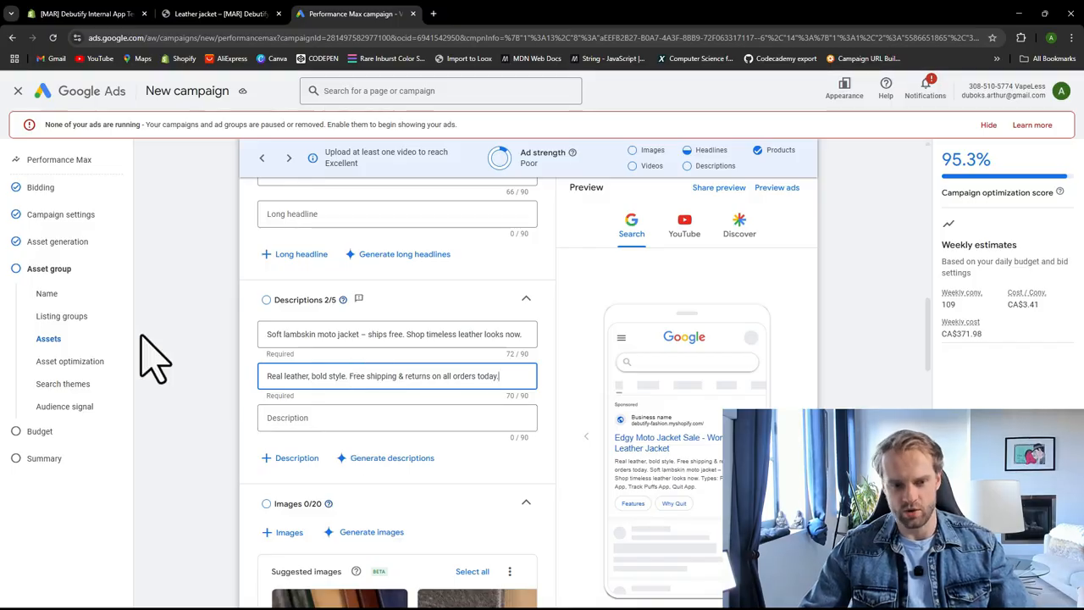
Step: Review the entered texts and the images section of the asset group, and enlarge the main photo on the Leather jacket product page
click(212, 323)
scroll(225, 355, up, 2)
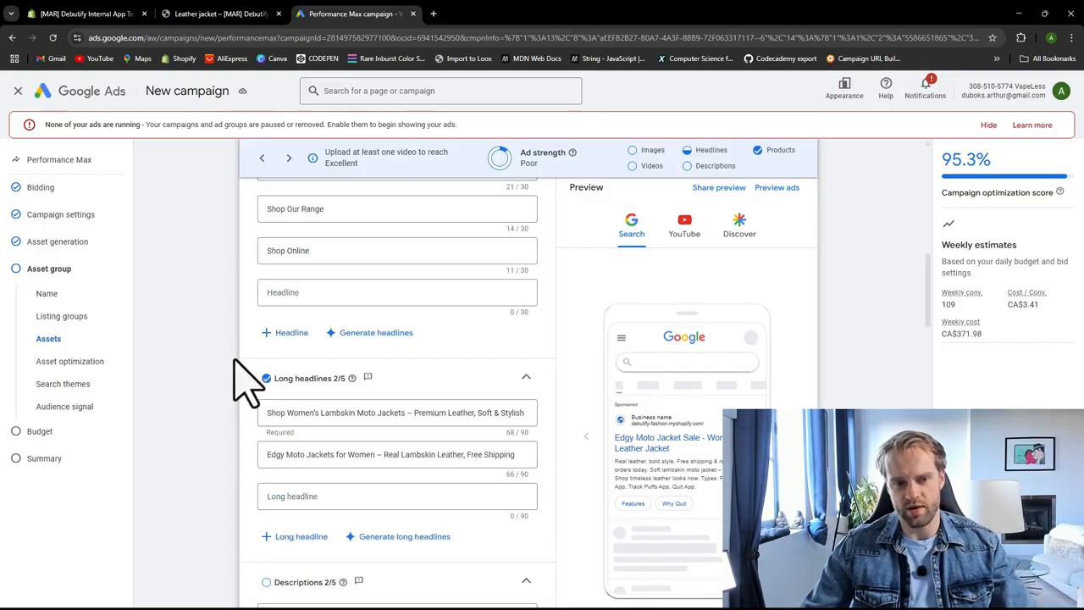
scroll(241, 415, down, 3)
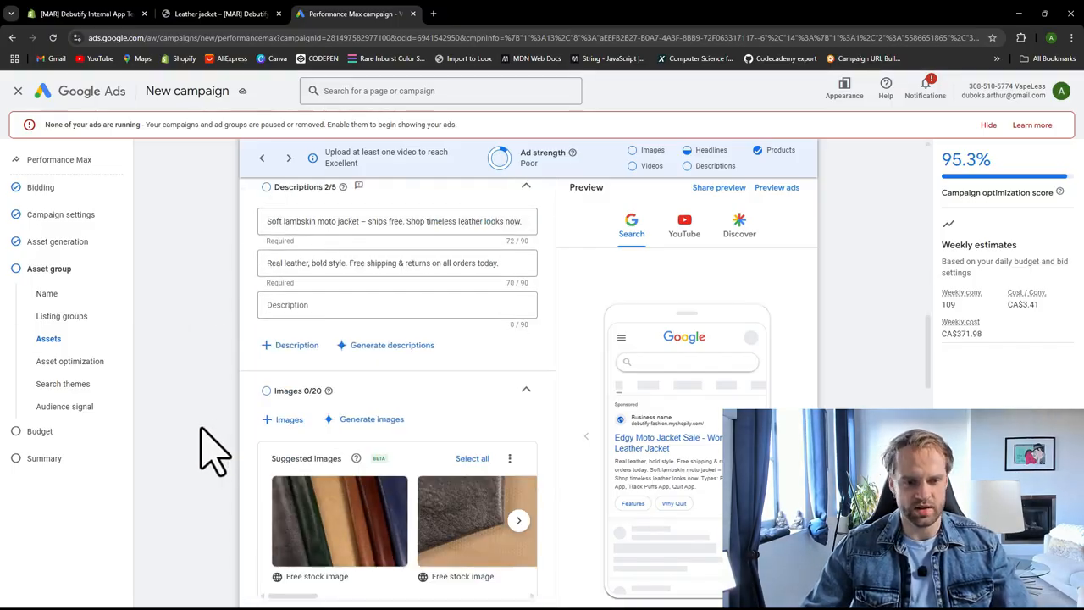
scroll(242, 327, down, 2)
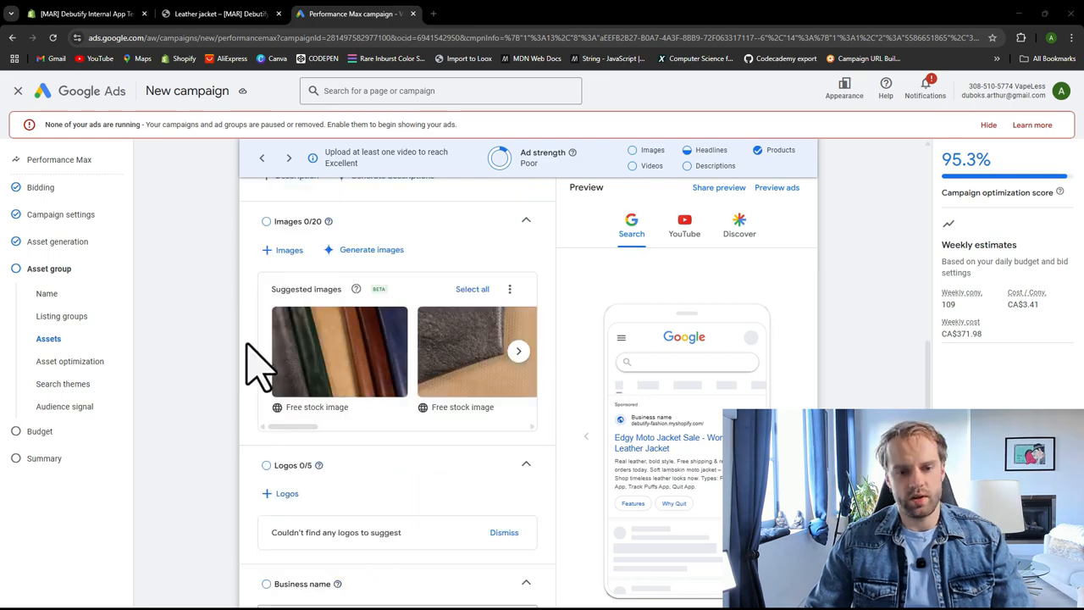
scroll(261, 363, up, 3)
scroll(249, 339, down, 3)
click(254, 13)
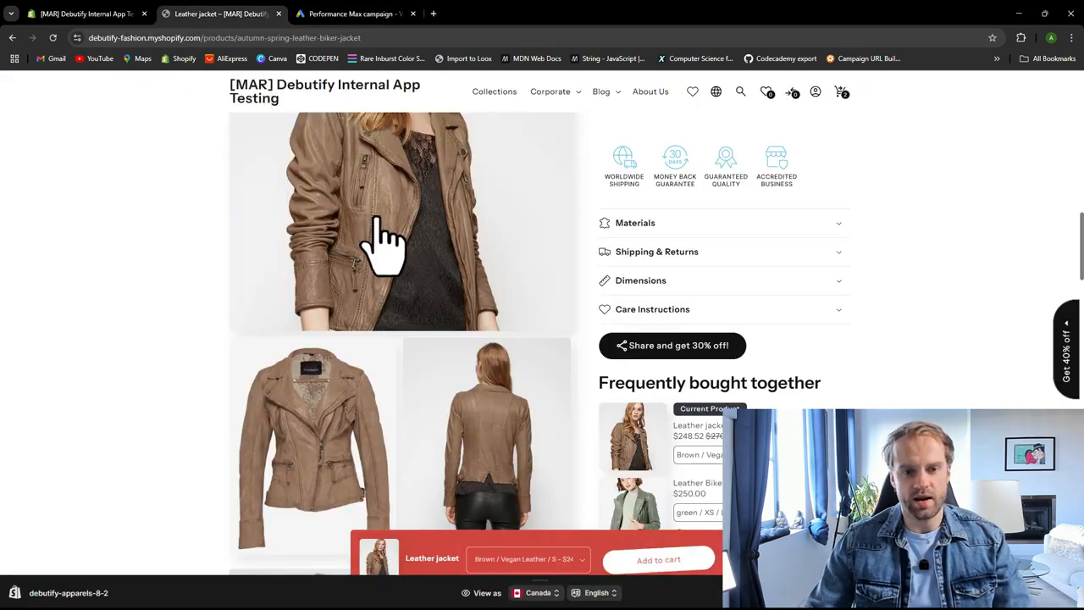
click(381, 227)
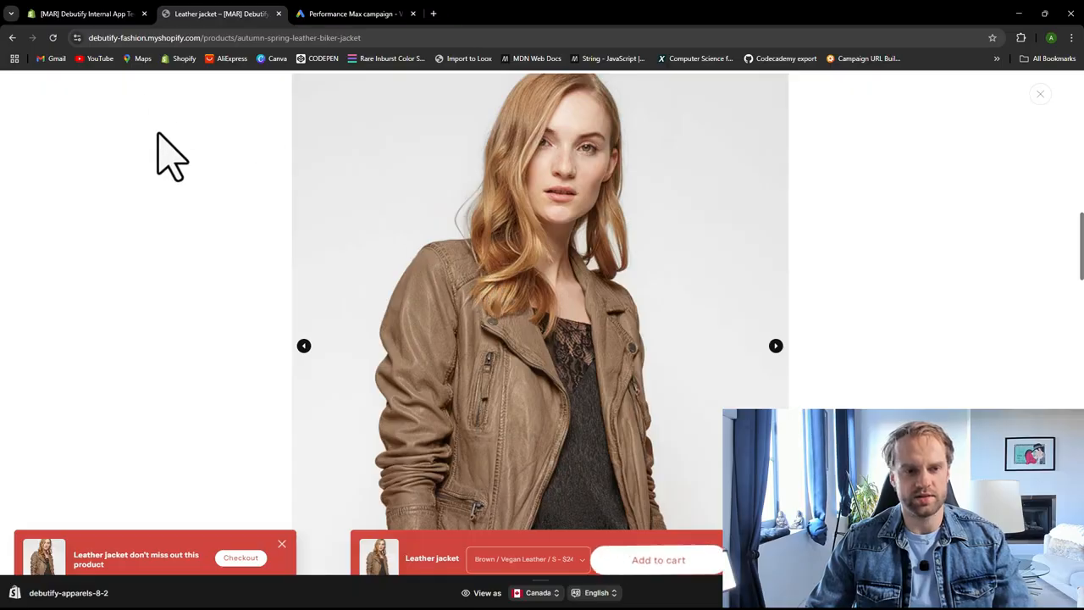
Step: Switch to the Shopify admin, search the products for "leather jacket" and open the Leather jacket product
click(93, 13)
click(65, 150)
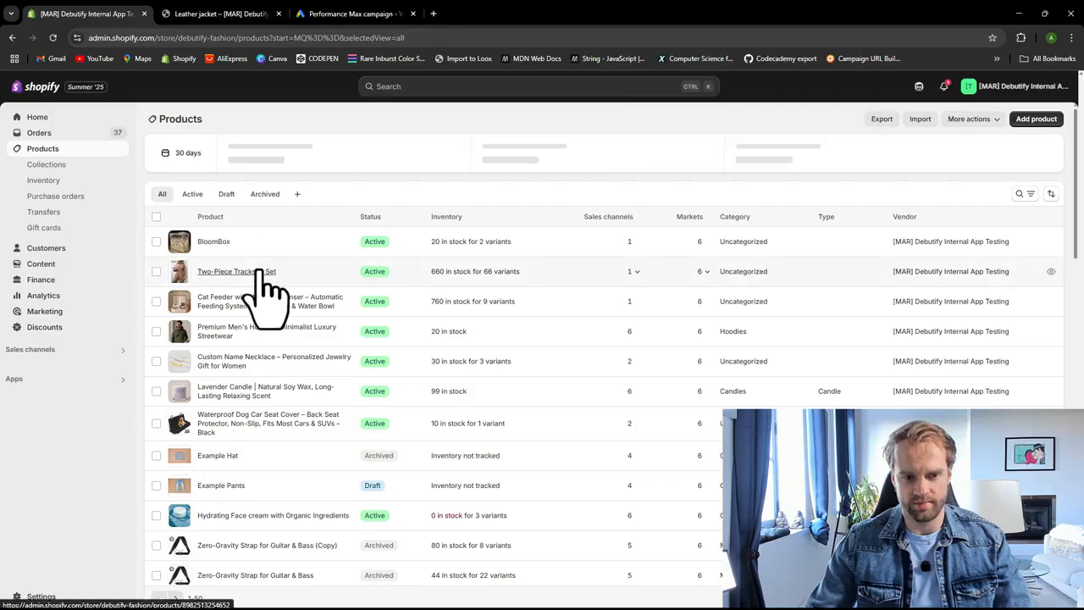
key(ctrl+Tab)
click(1045, 92)
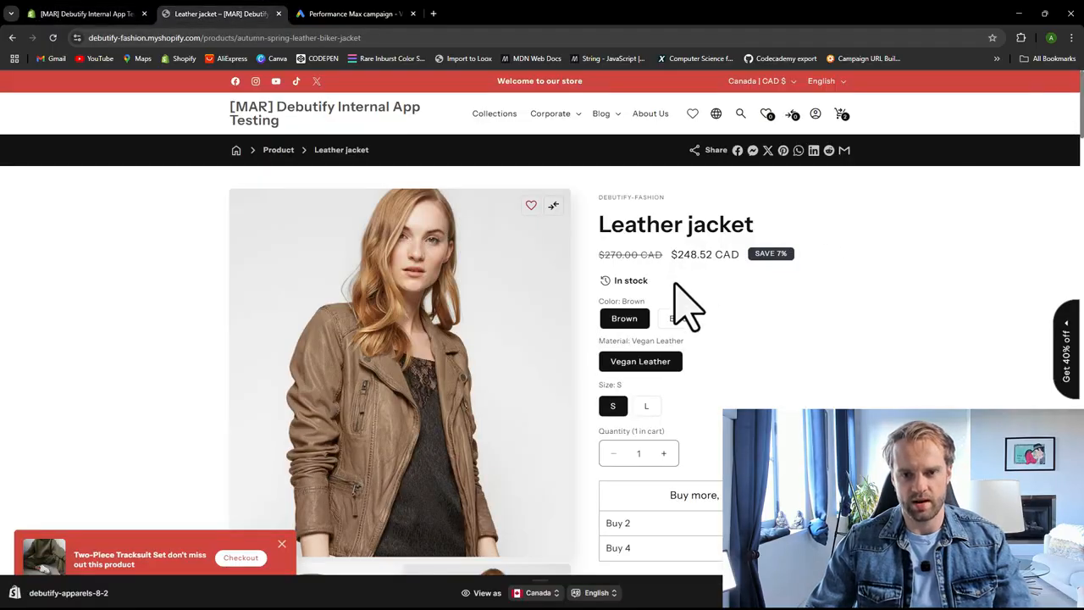
click(42, 14)
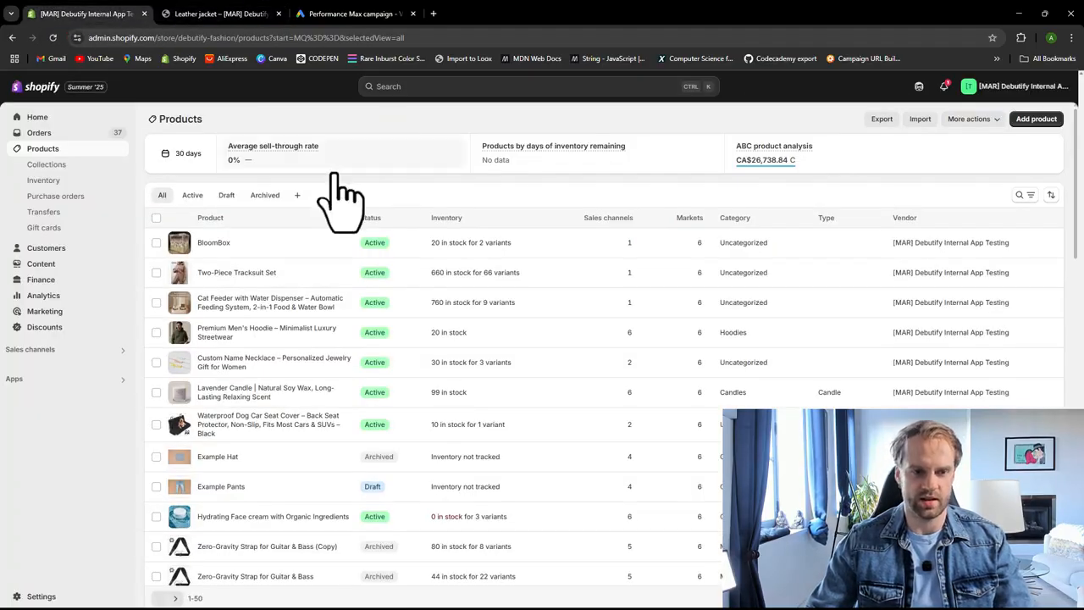
click(298, 209)
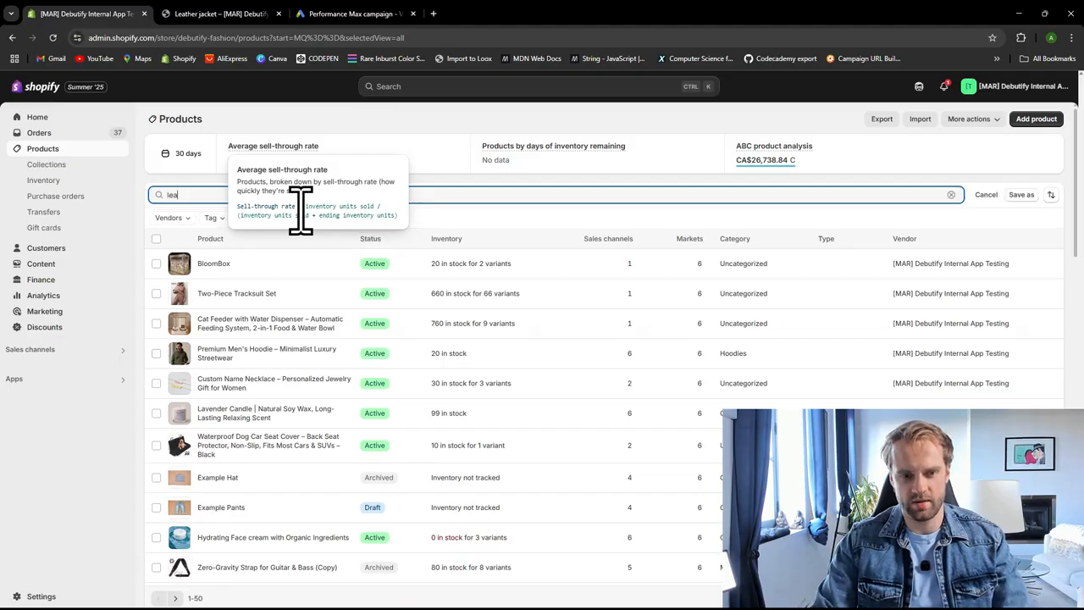
text(leather jacket)
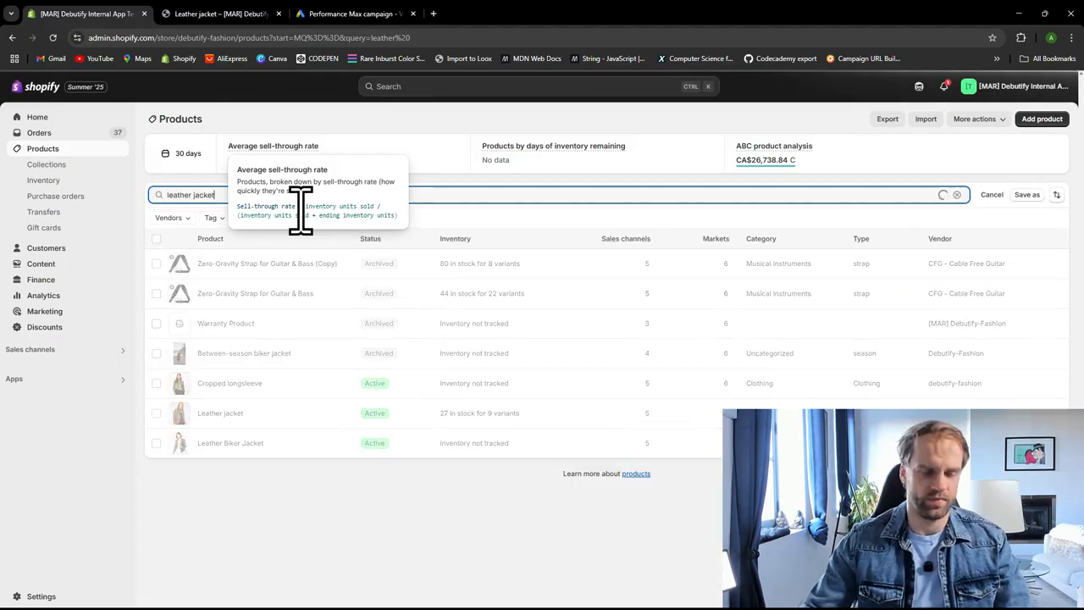
click(346, 413)
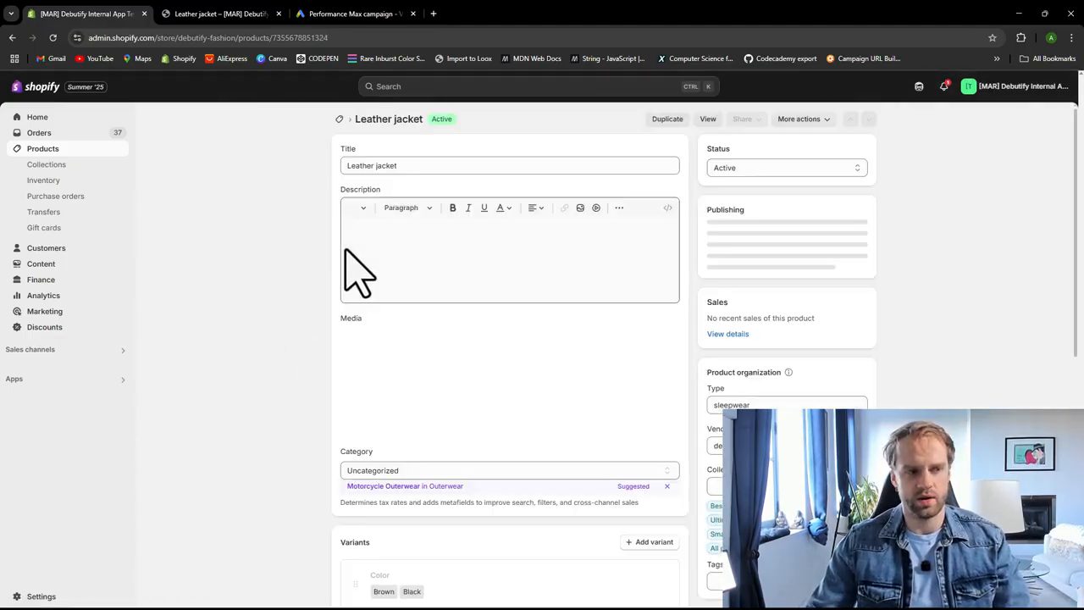
Step: Download the product photos jacket1, jacket2, jacket3 and jacket4 from the Leather jacket's media
scroll(497, 283, down, 5)
click(369, 327)
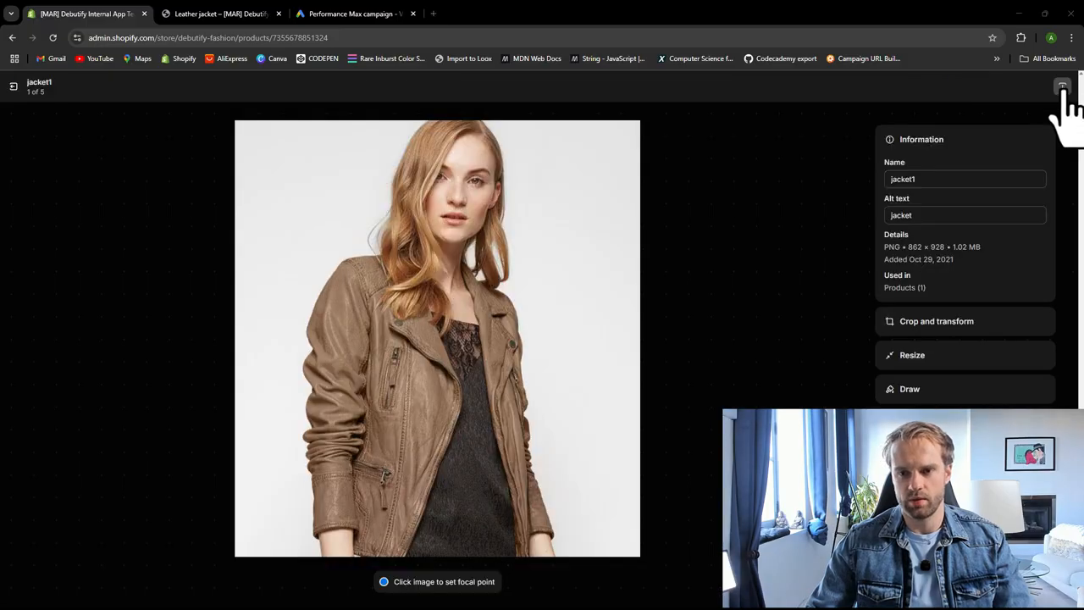
click(14, 86)
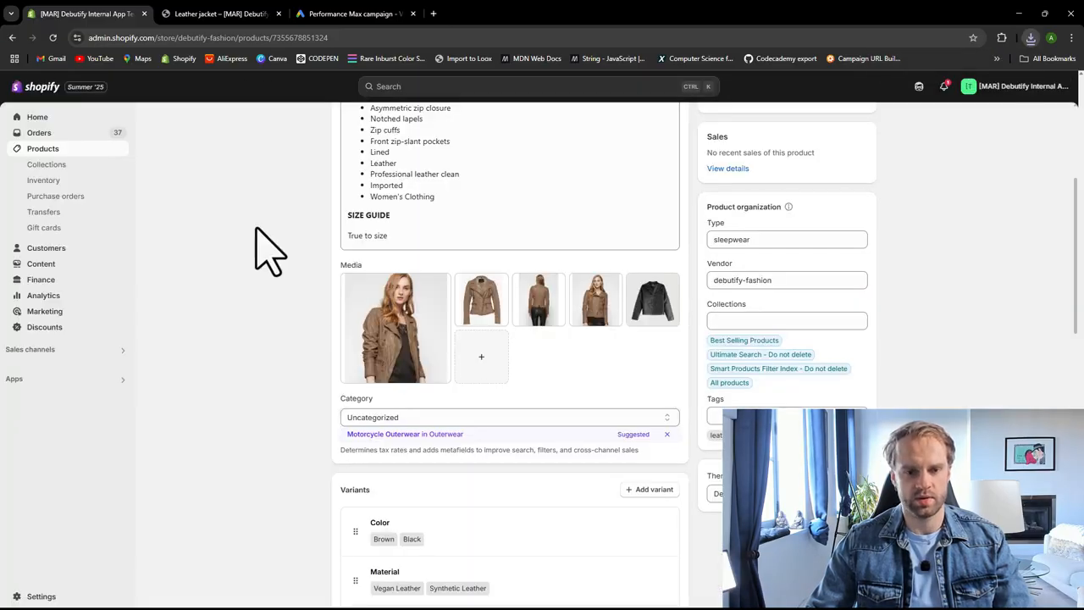
click(481, 315)
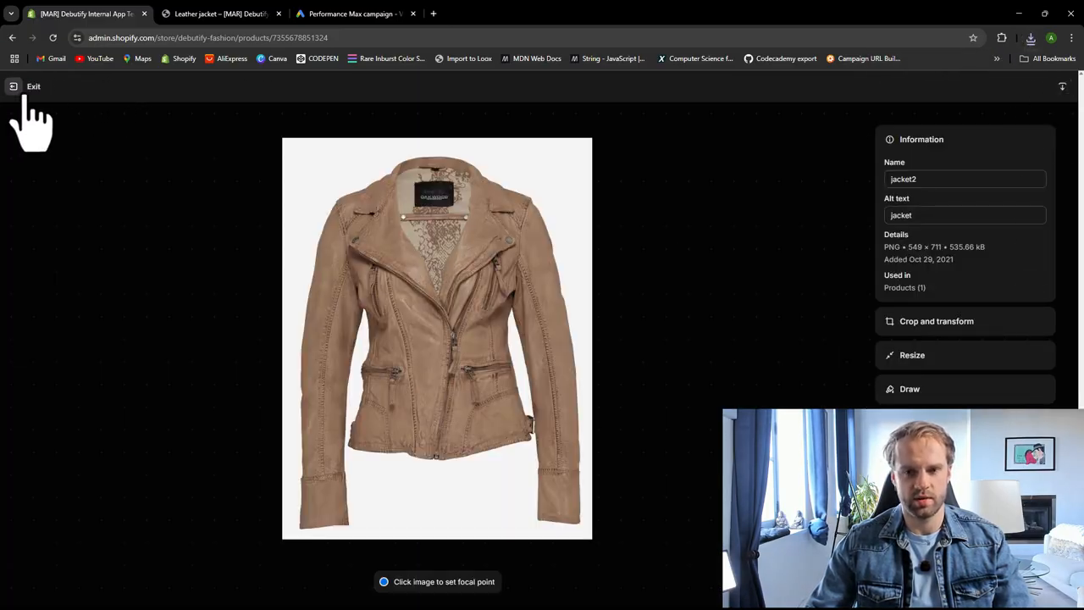
key(Right)
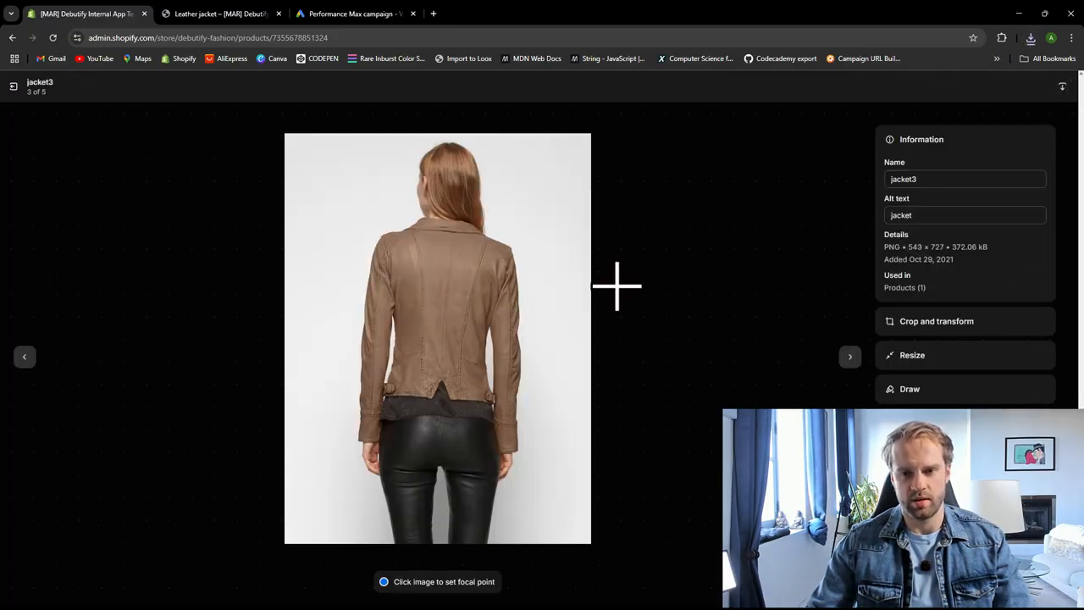
click(848, 357)
click(849, 357)
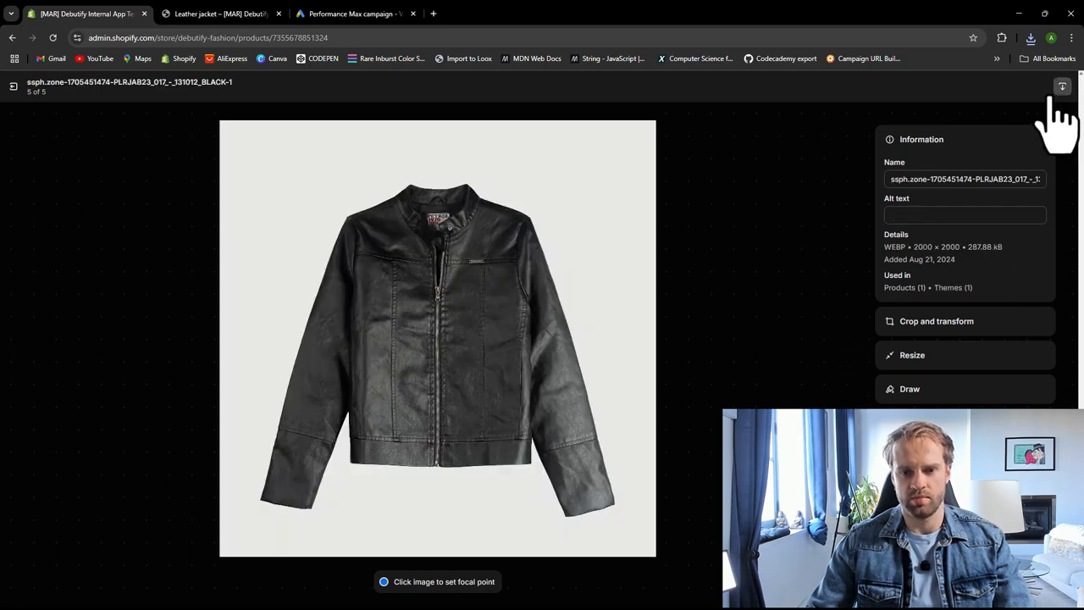
click(13, 86)
Step: Switch to the Google Ads campaign and upload jacket1 through jacket4 from the Downloads folder as images for the asset group
click(200, 14)
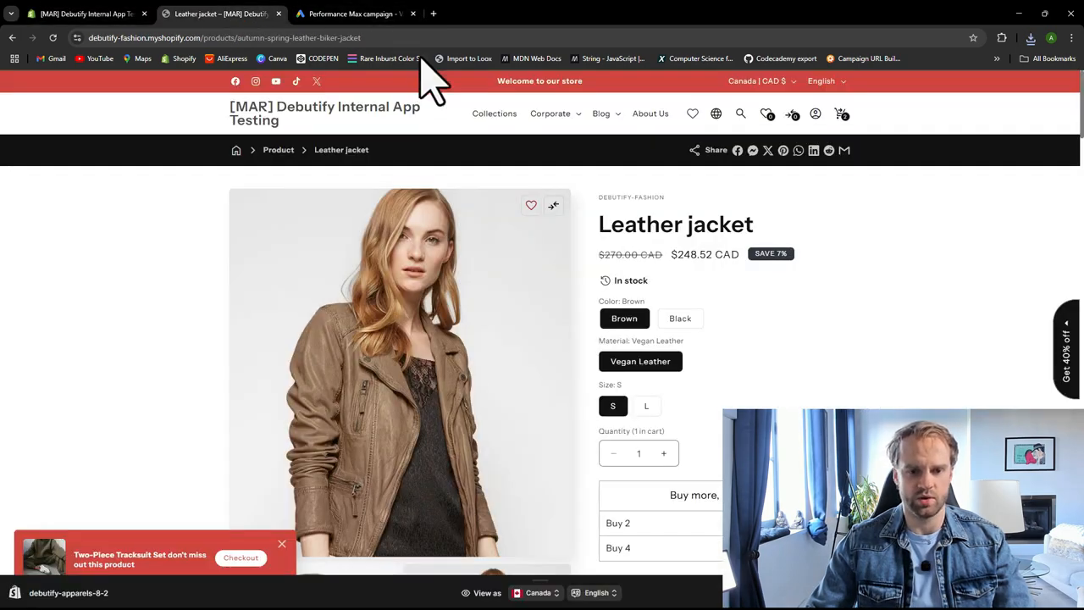
click(387, 13)
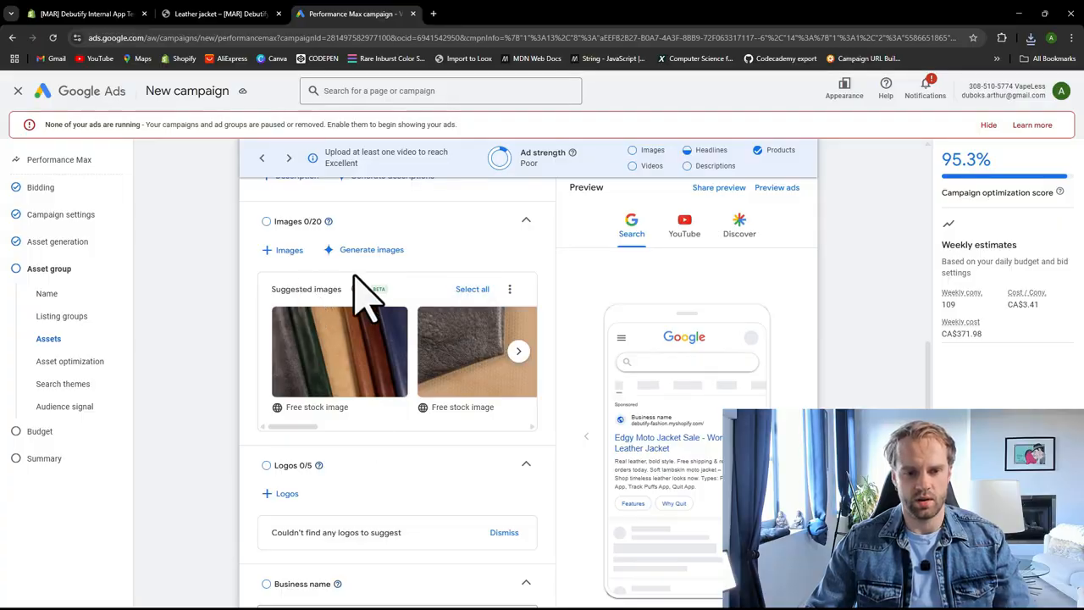
click(284, 249)
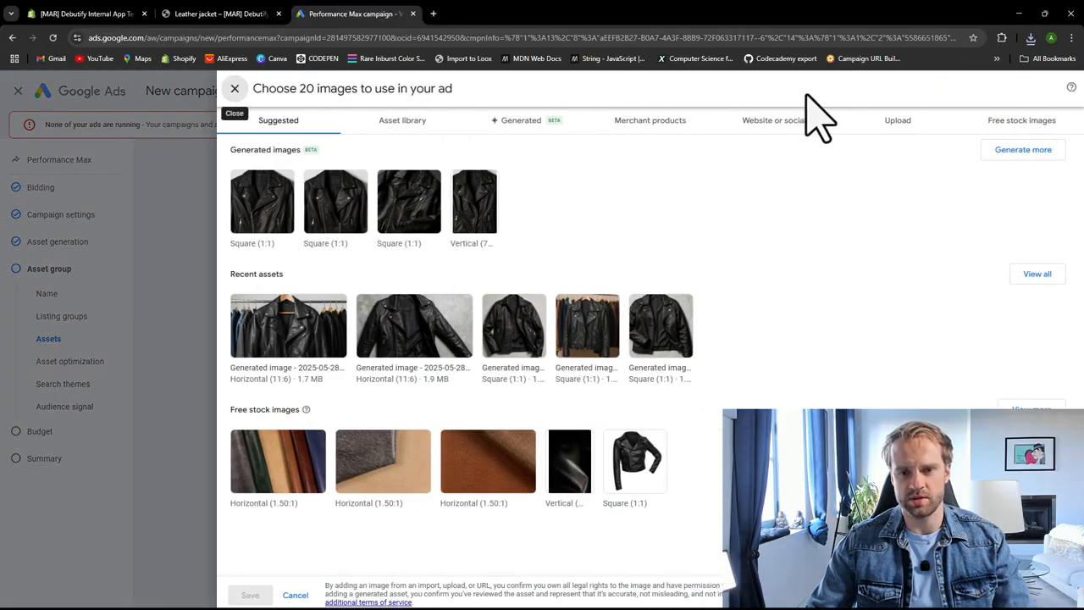
click(891, 129)
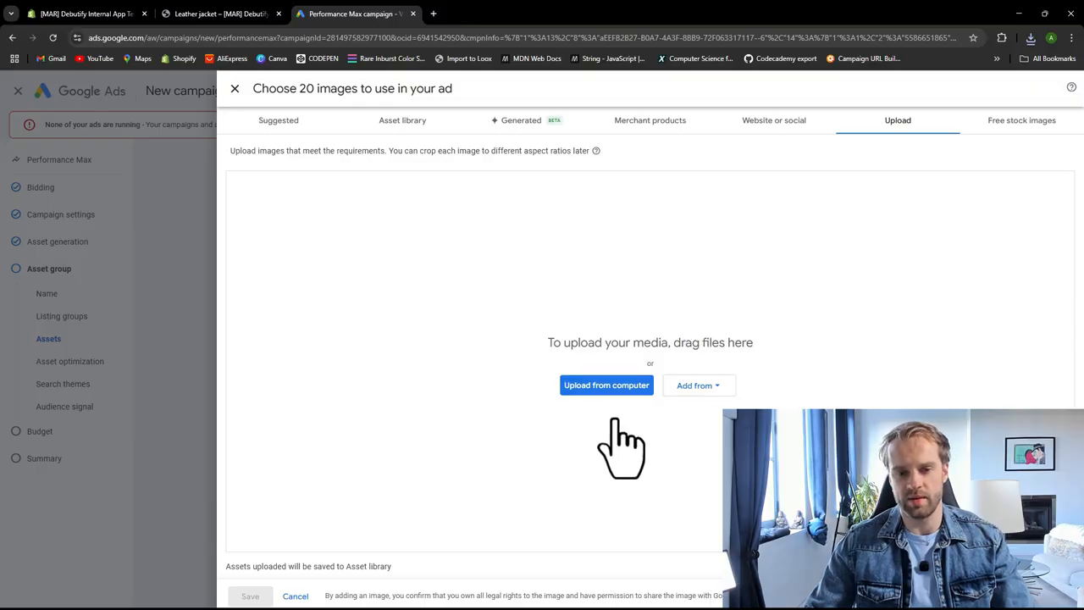
click(608, 388)
click(146, 110)
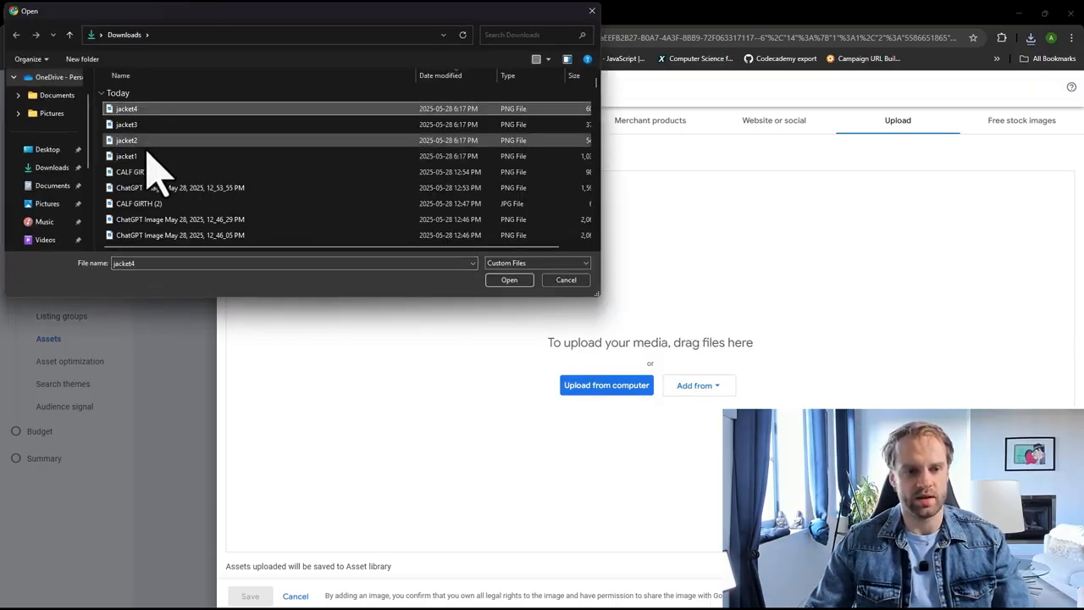
shift+click(148, 155)
click(506, 281)
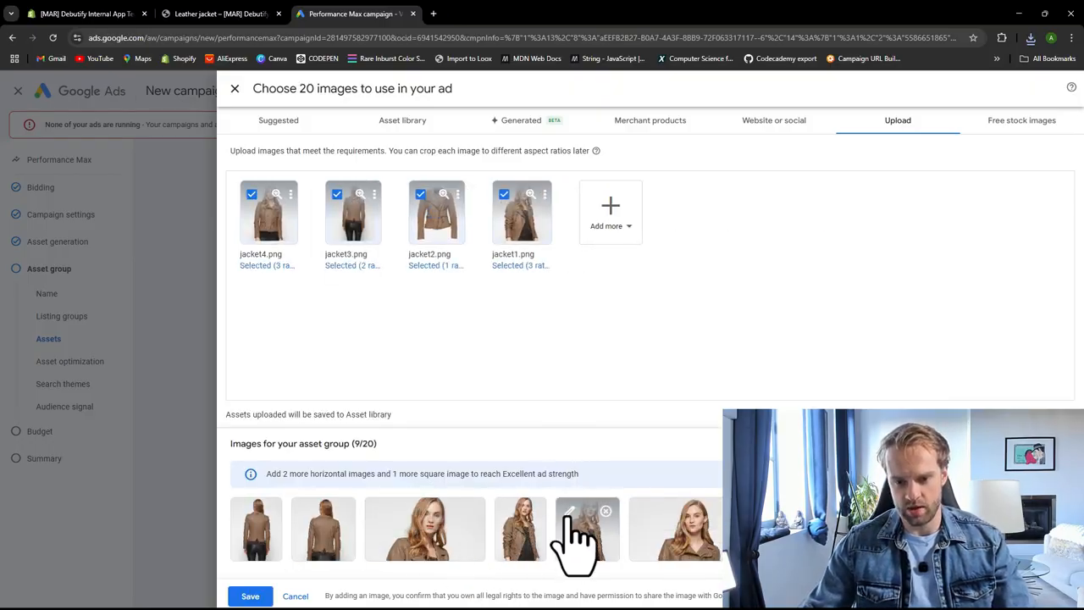
Step: Move the 1.91:1 crop of jacket1.png down from the face onto the jacket and apply the three ratios
click(419, 558)
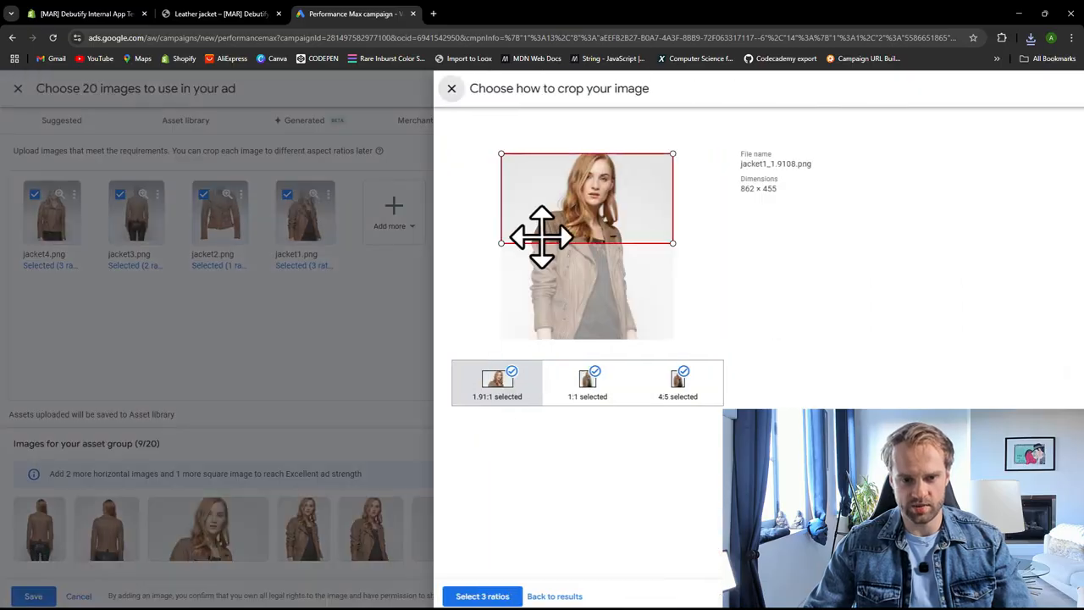
drag(542, 235, 593, 278)
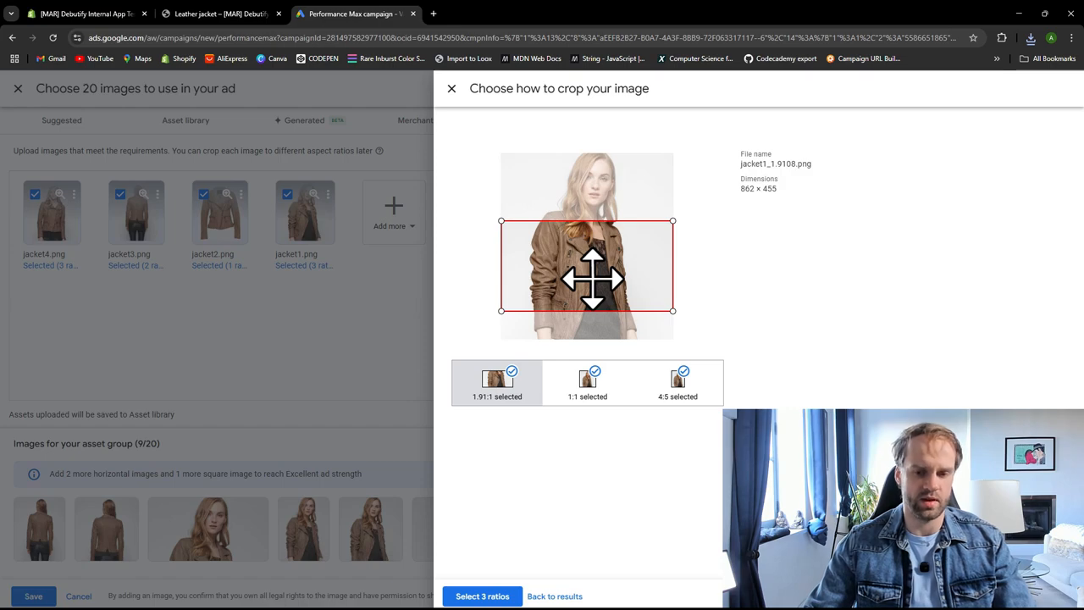
click(483, 596)
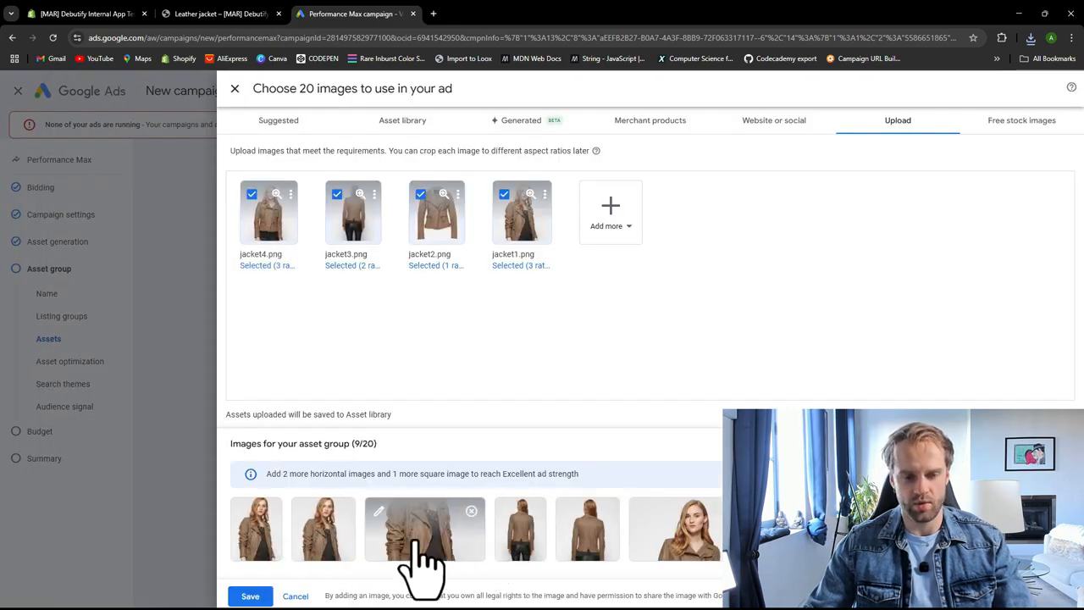
Step: Move the 1.91:1 crop of jacket4.png down onto the jacket, apply it and save the asset group's images
click(669, 547)
drag(576, 242, 581, 256)
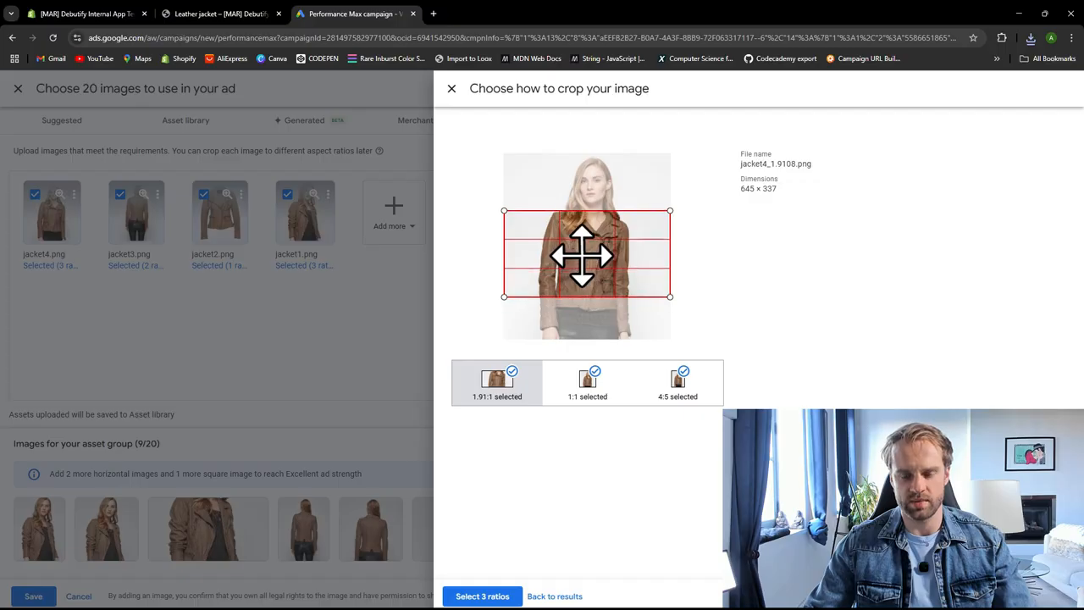
click(482, 596)
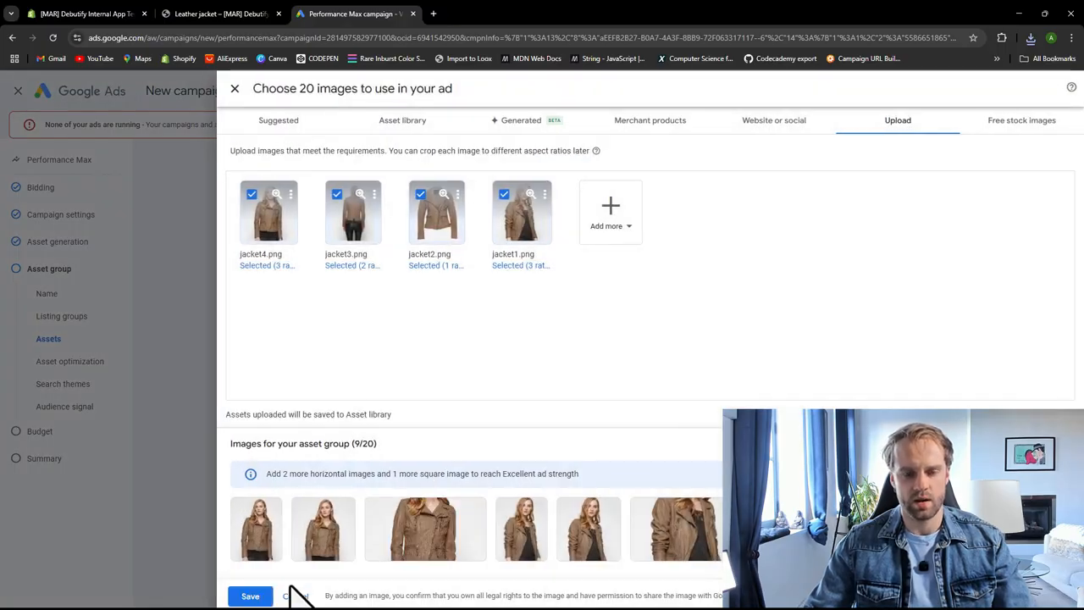
click(250, 596)
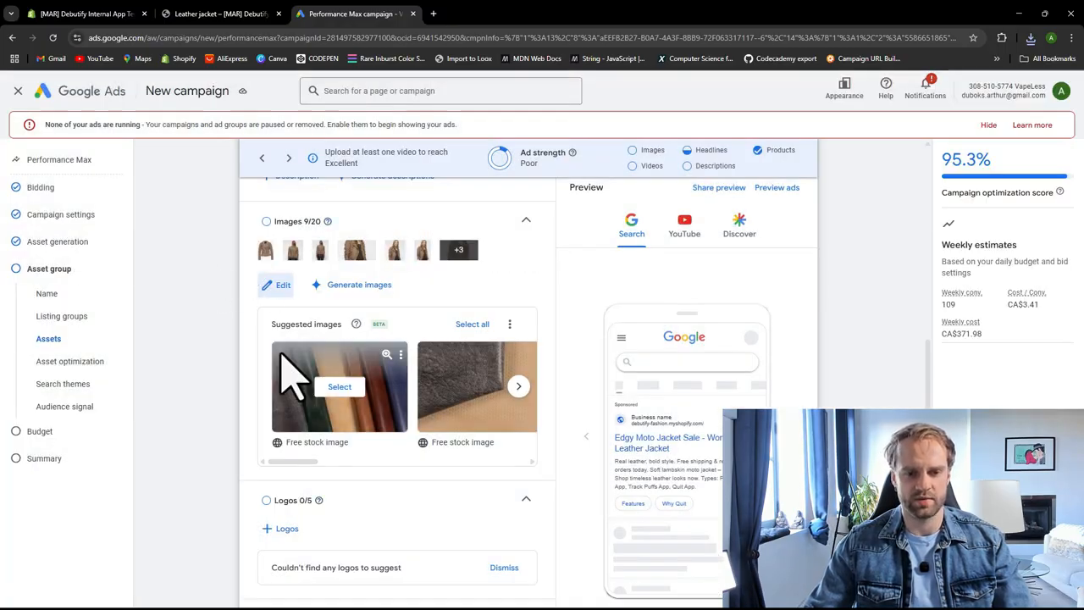
Step: Review the images section, open the asset group's logo selection and close it without adding a logo
mouse_move(305, 381)
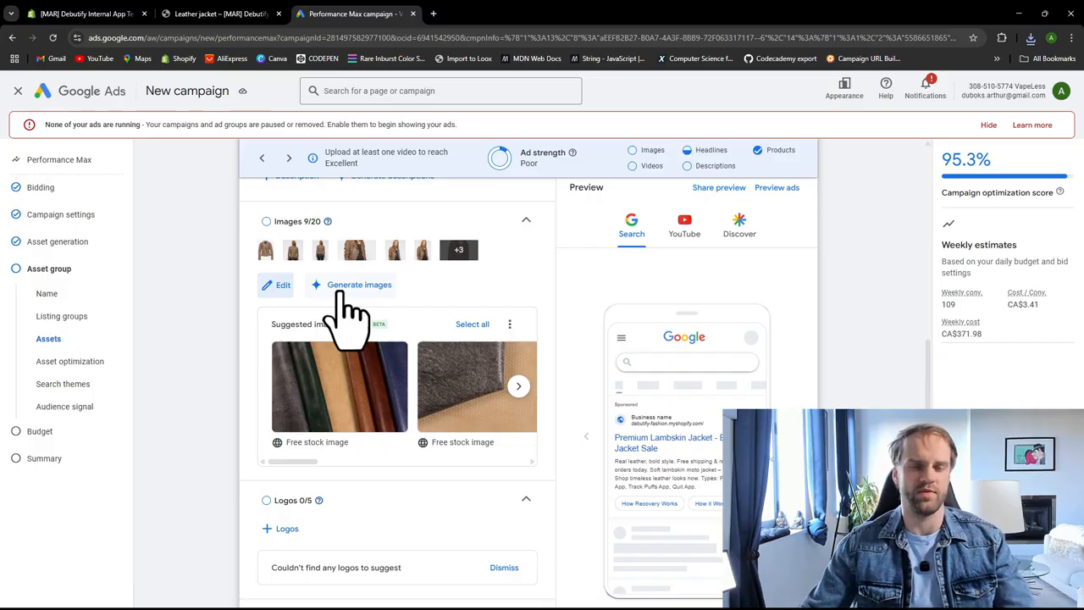
scroll(237, 379, down, 1)
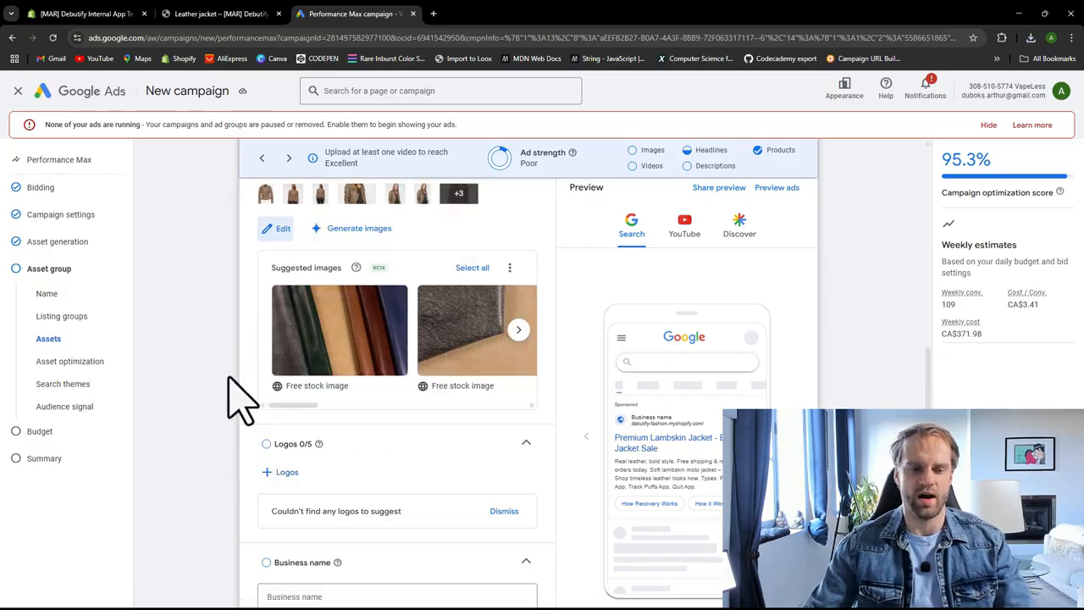
scroll(237, 383, down, 3)
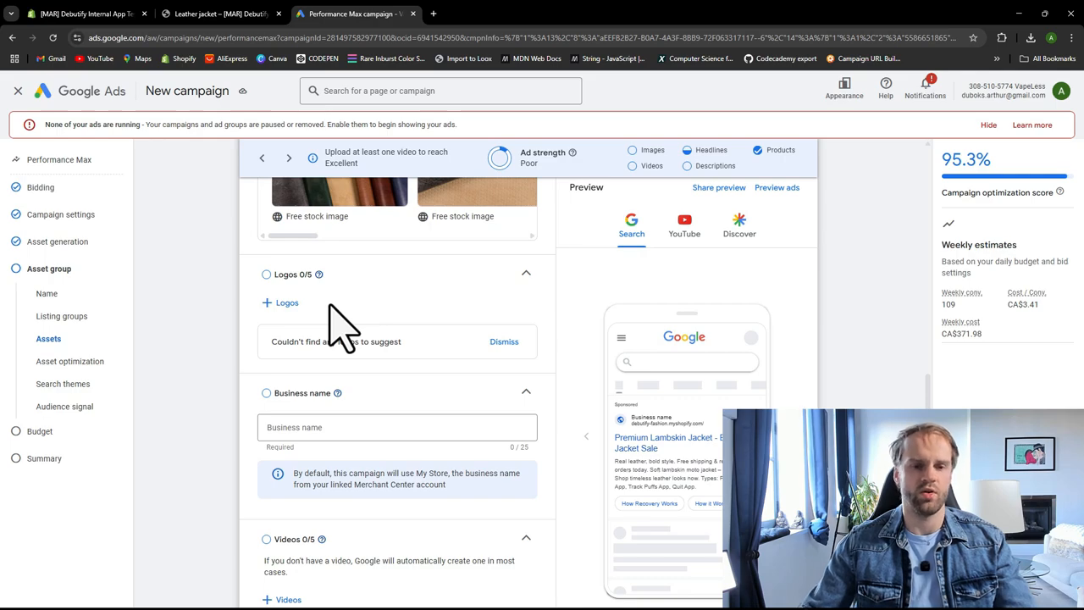
click(345, 342)
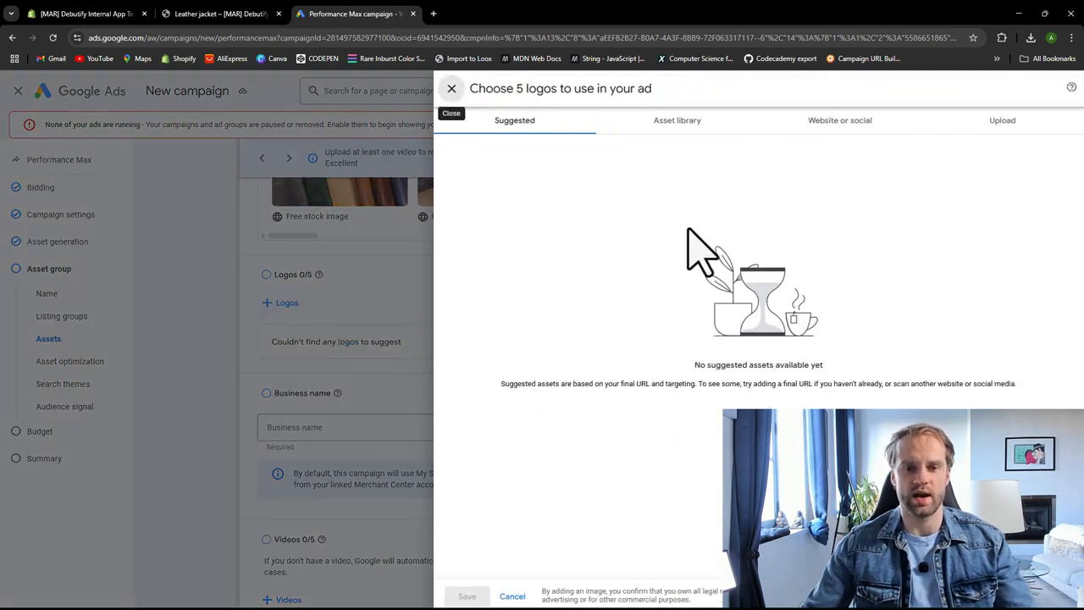
click(451, 89)
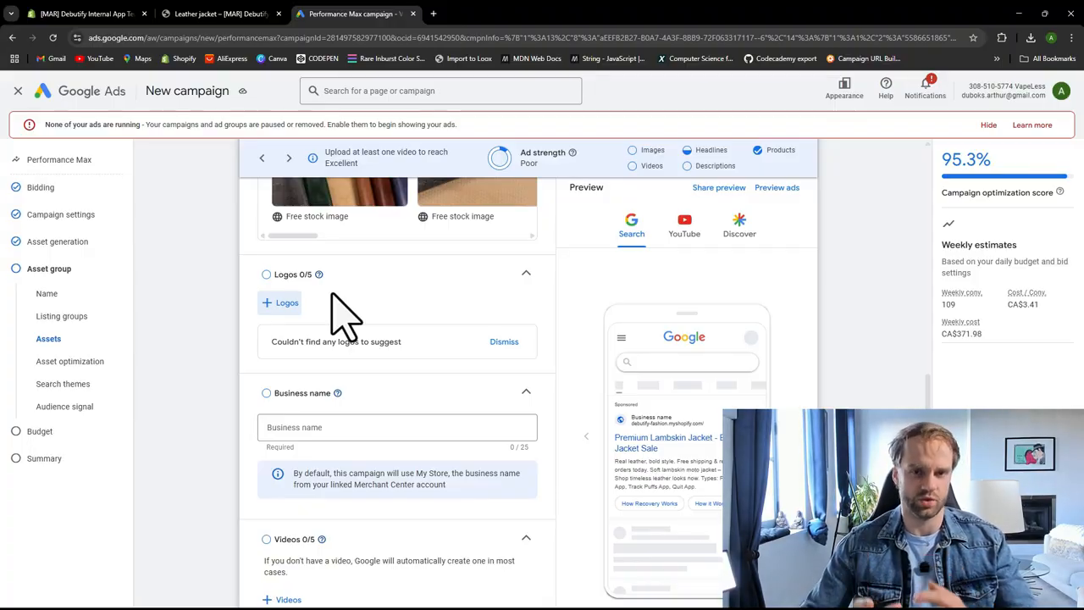
Step: Set the asset group's business name to "My Store"
scroll(350, 375, down, 1)
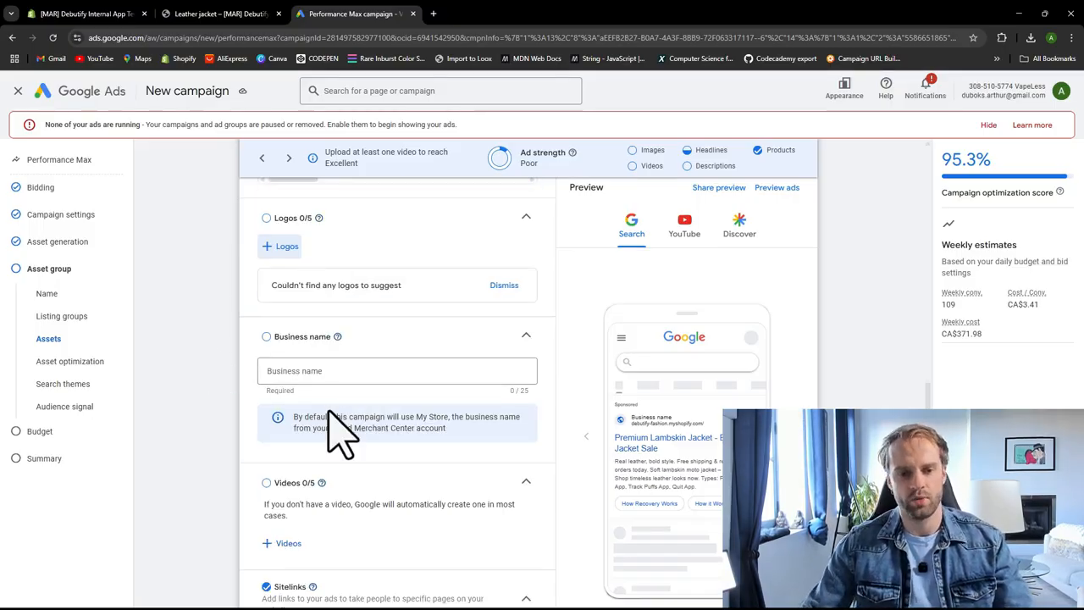
click(294, 370)
scroll(284, 381, down, 1)
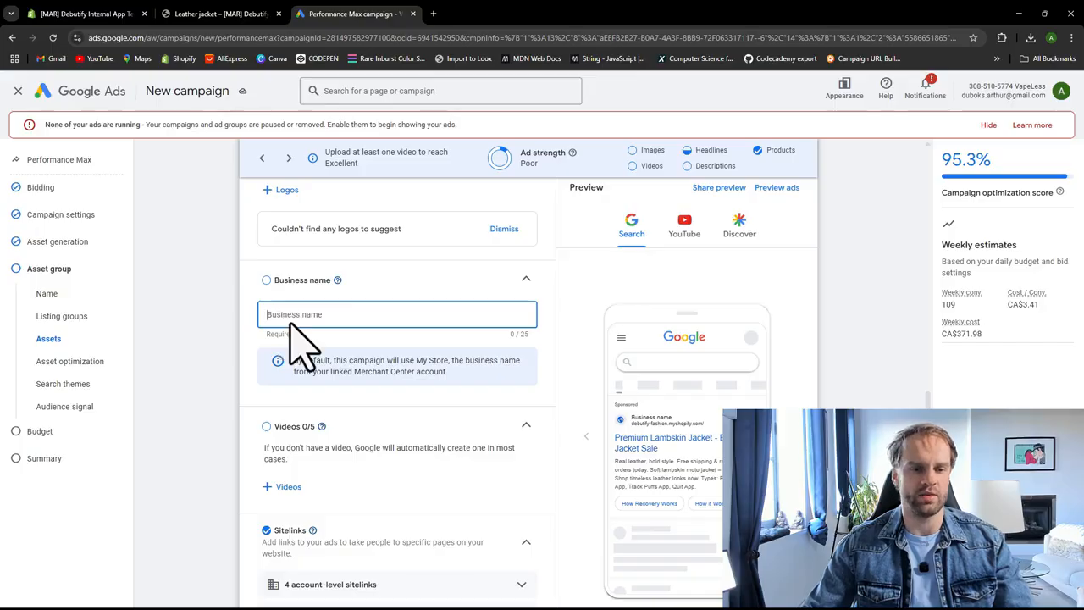
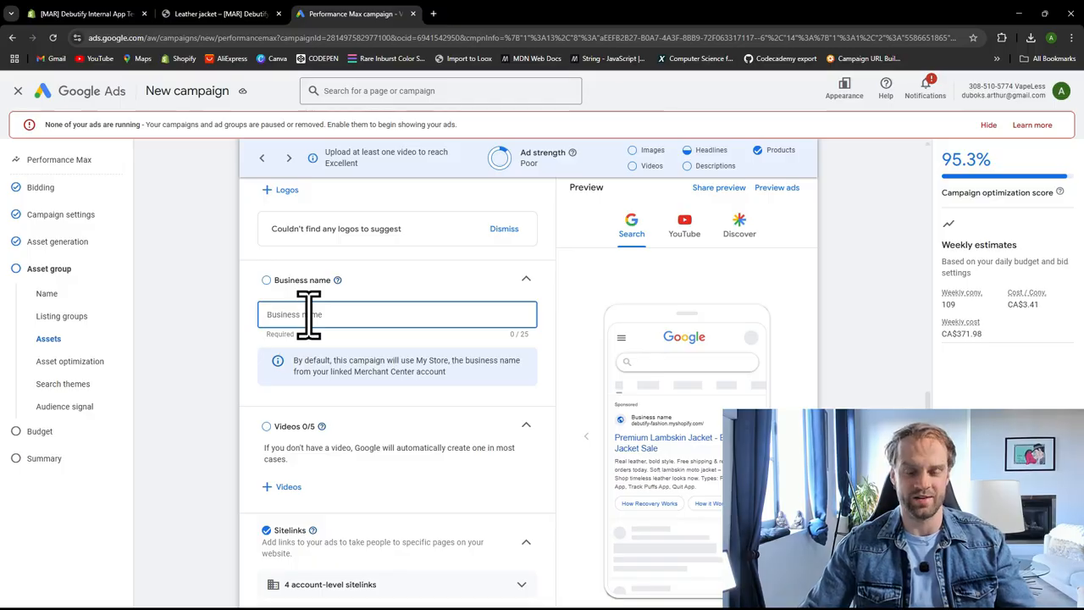
text(M)
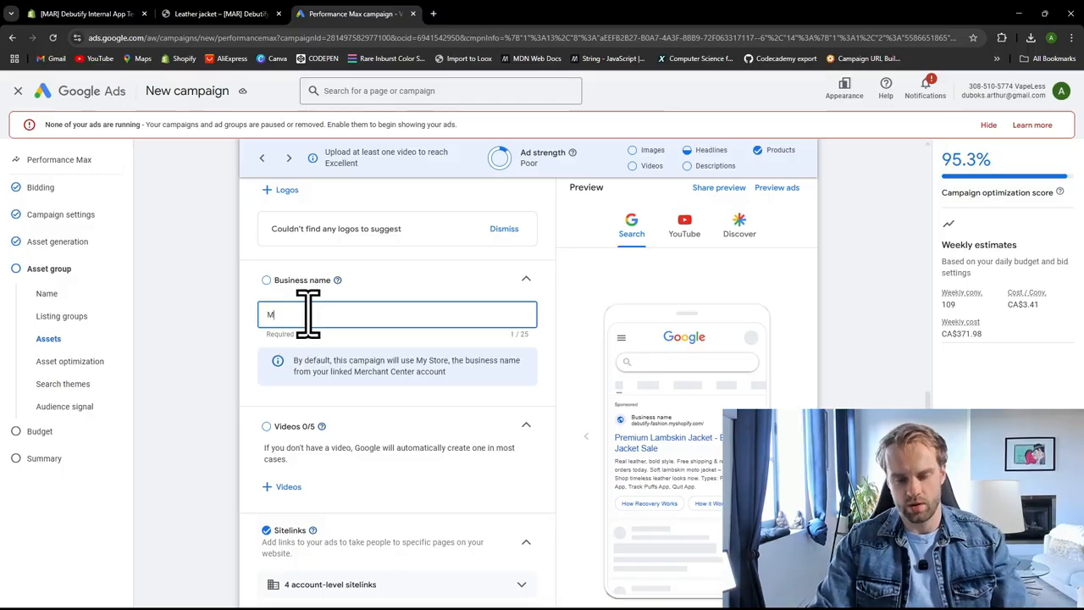
text(y Stor)
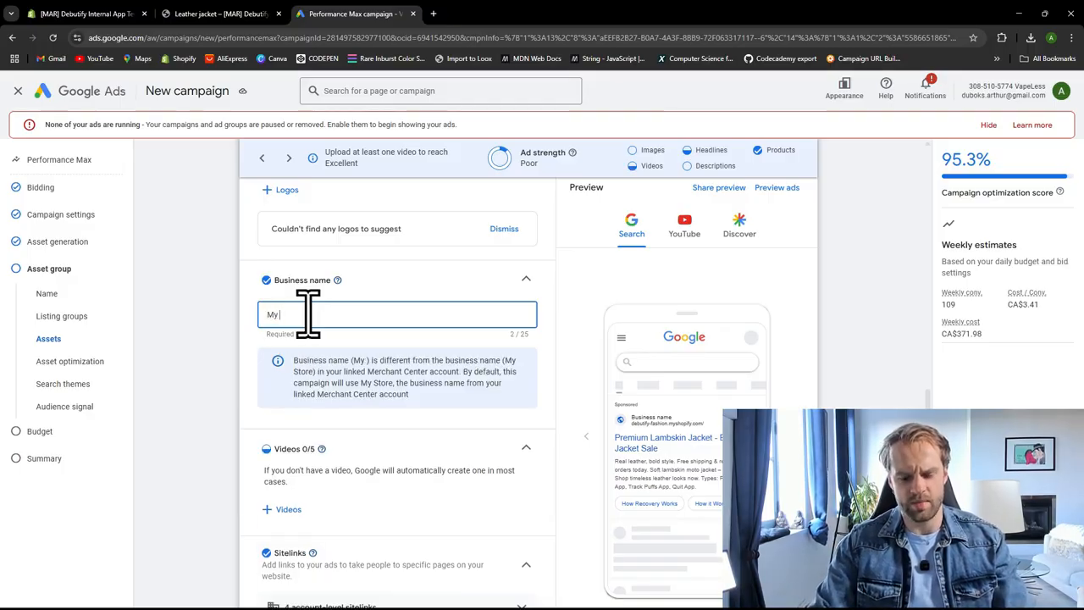
text(e)
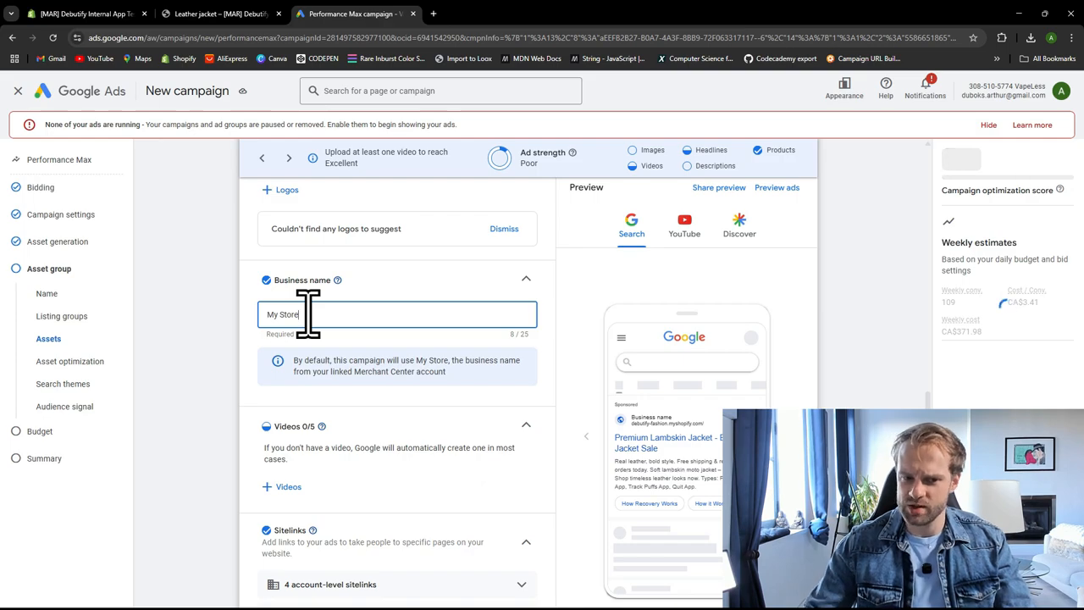
click(245, 308)
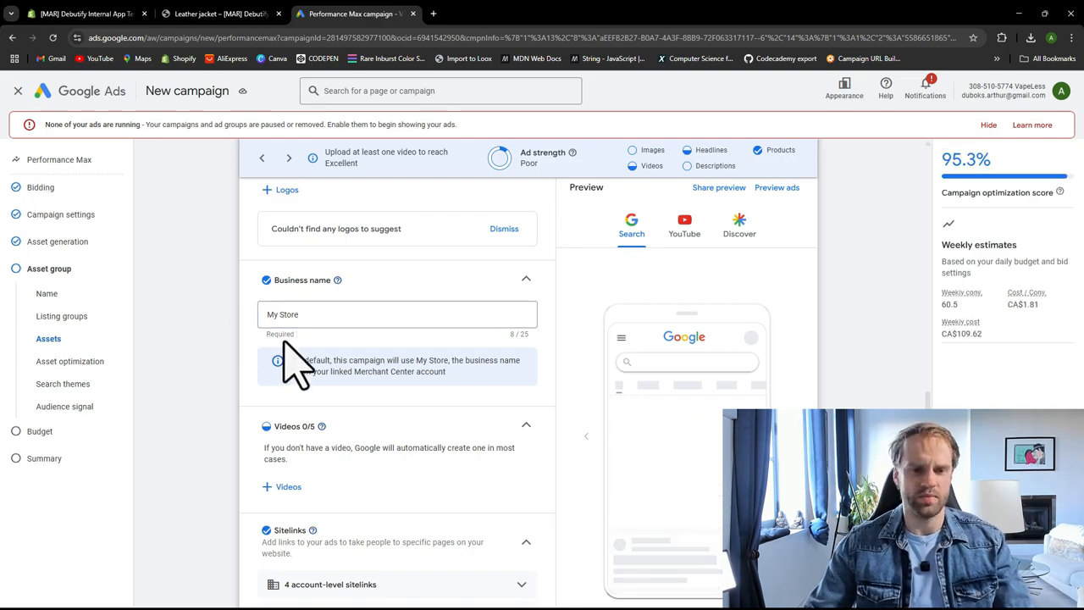
Step: Review the videos section, open YouTube in a new tab and search for "leather jacket women"
scroll(276, 369, down, 1)
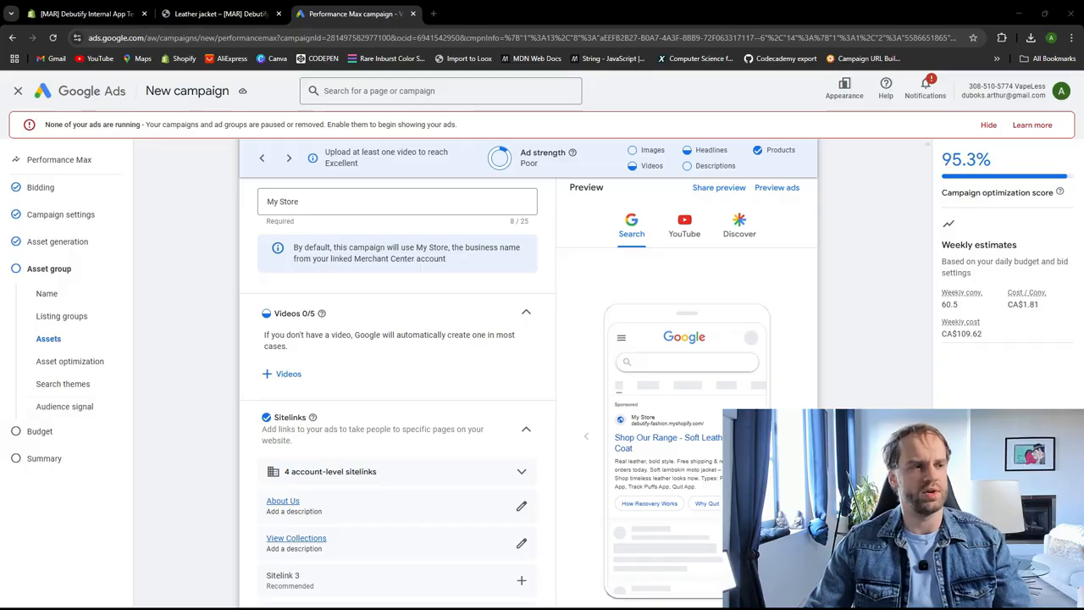
click(433, 14)
text(youtube.com/watch?v=_oO4Qi5aVZs)
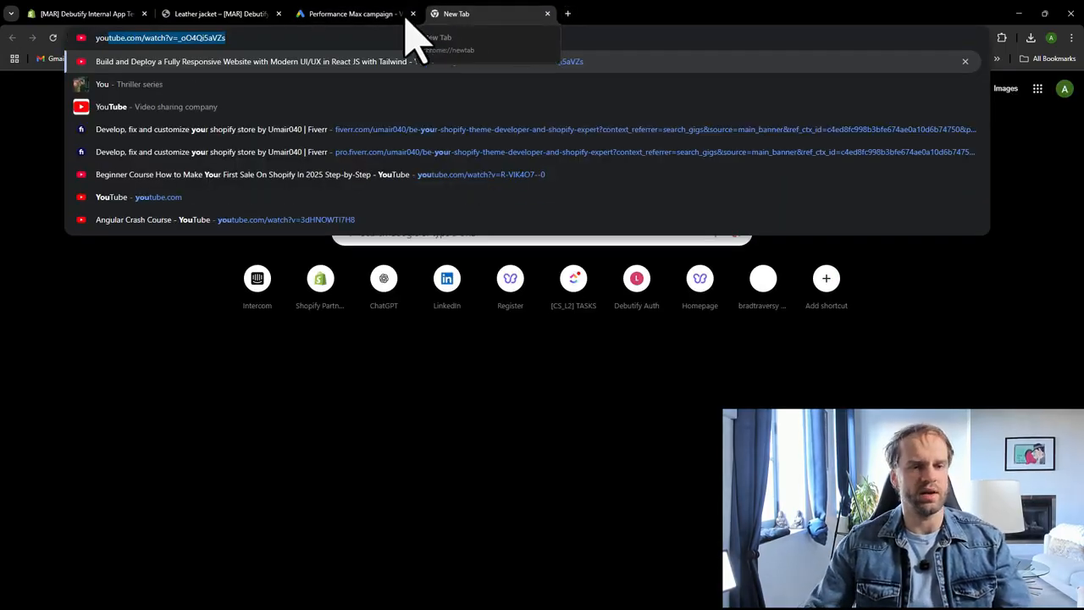
click(385, 19)
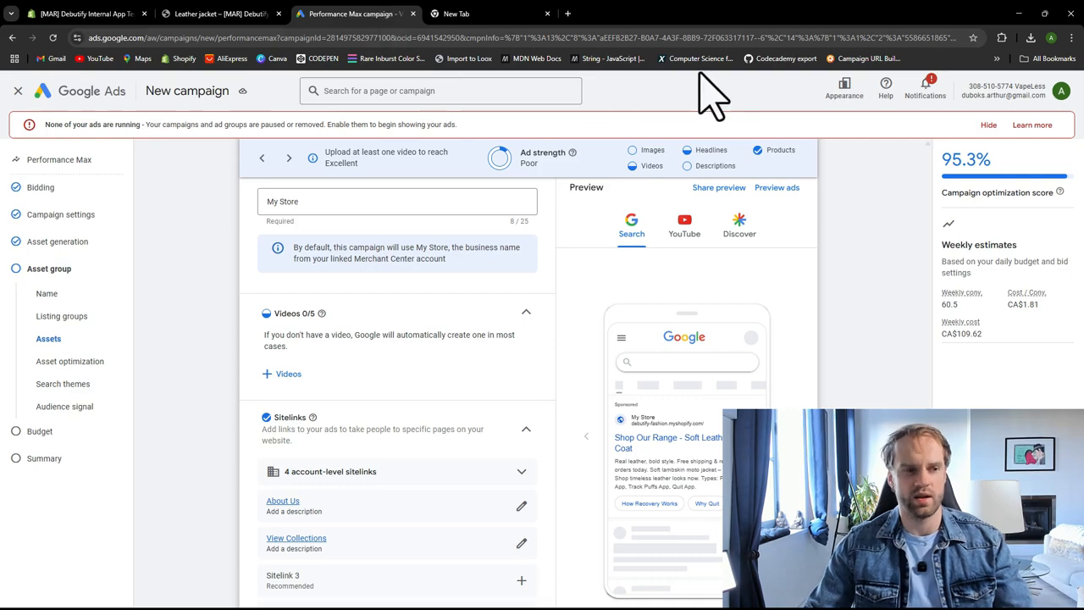
click(519, 13)
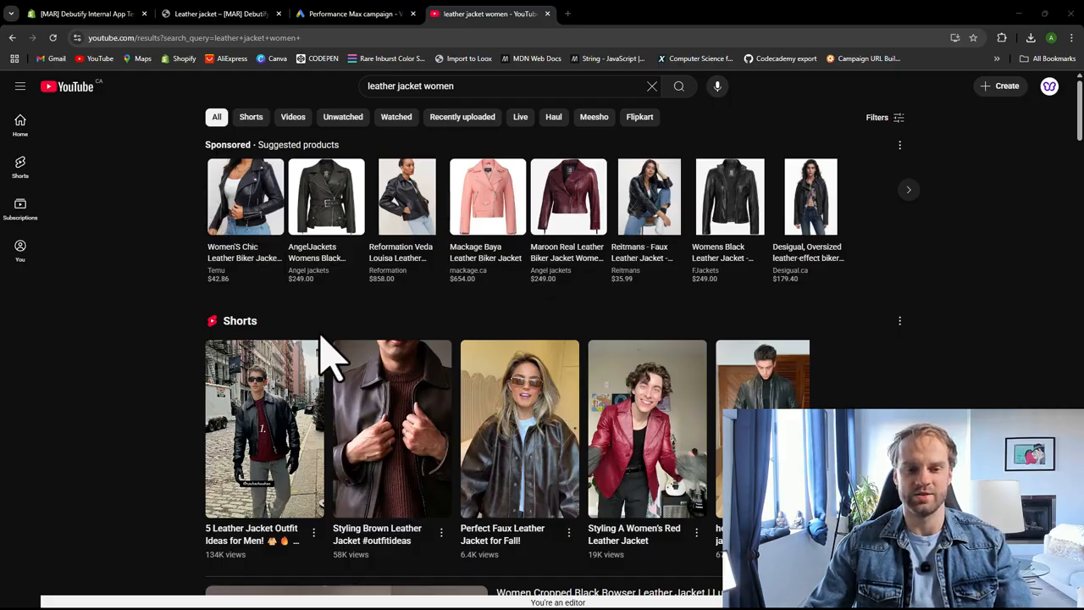
Step: Open the YouTube Short "Perfect Faux Leather Jacket for Fall!", pause it and copy its URL
scroll(246, 419, down, 2)
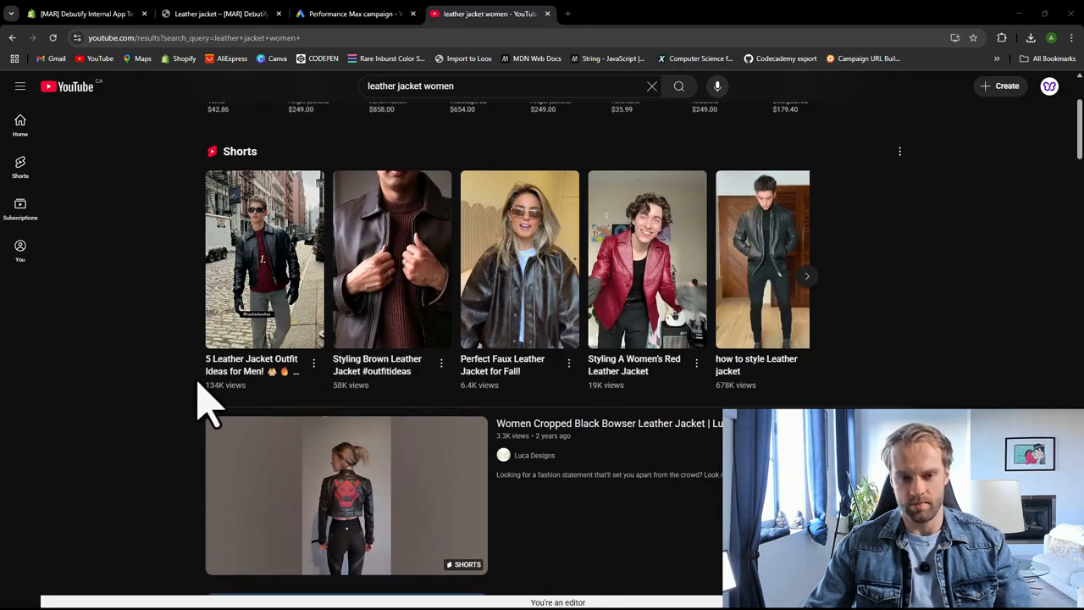
click(520, 318)
scroll(504, 444, down, 1)
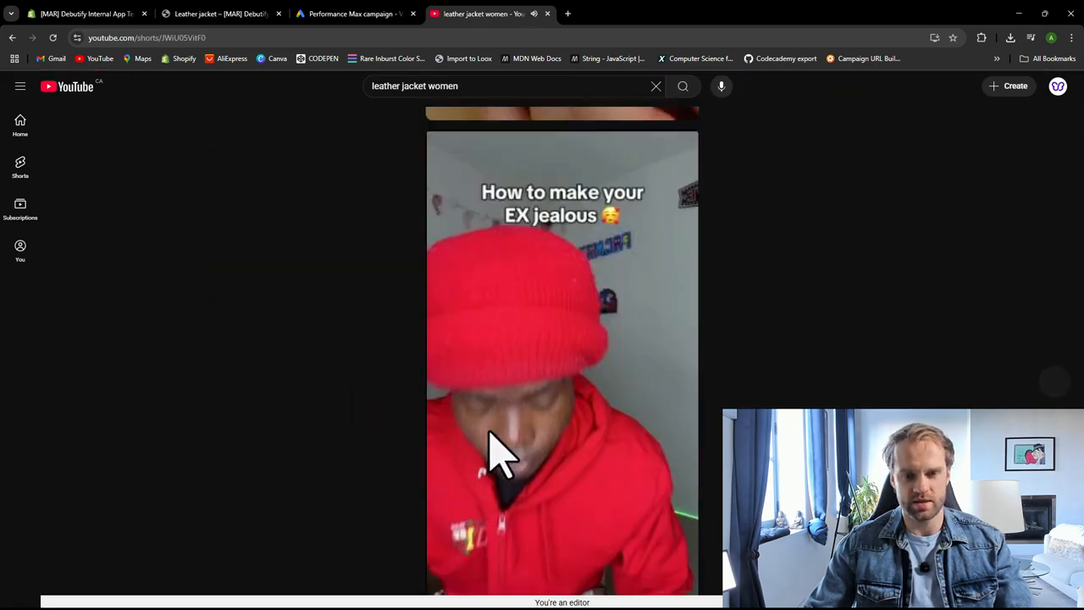
scroll(500, 458, down, 2)
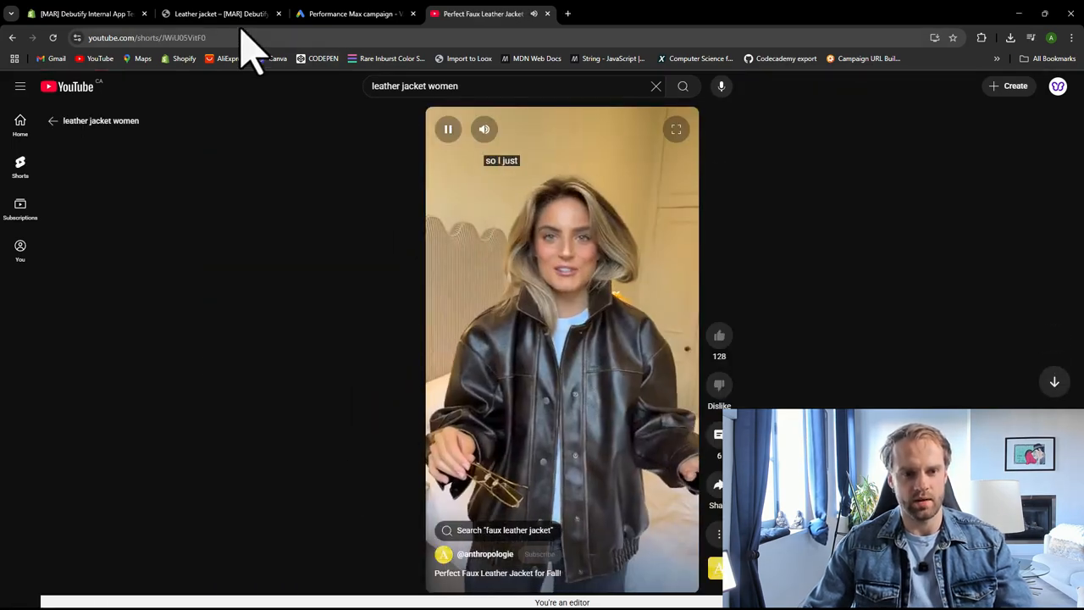
click(508, 266)
click(195, 37)
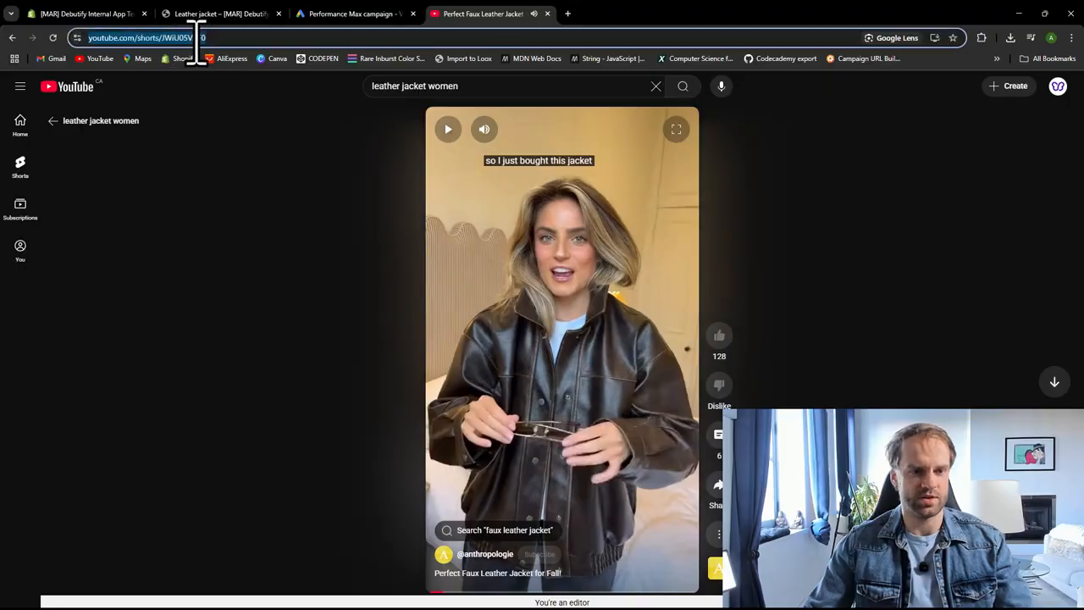
Step: Return to the Google Ads campaign, find the copied Short by its URL, add it to the asset group's videos and save
click(356, 15)
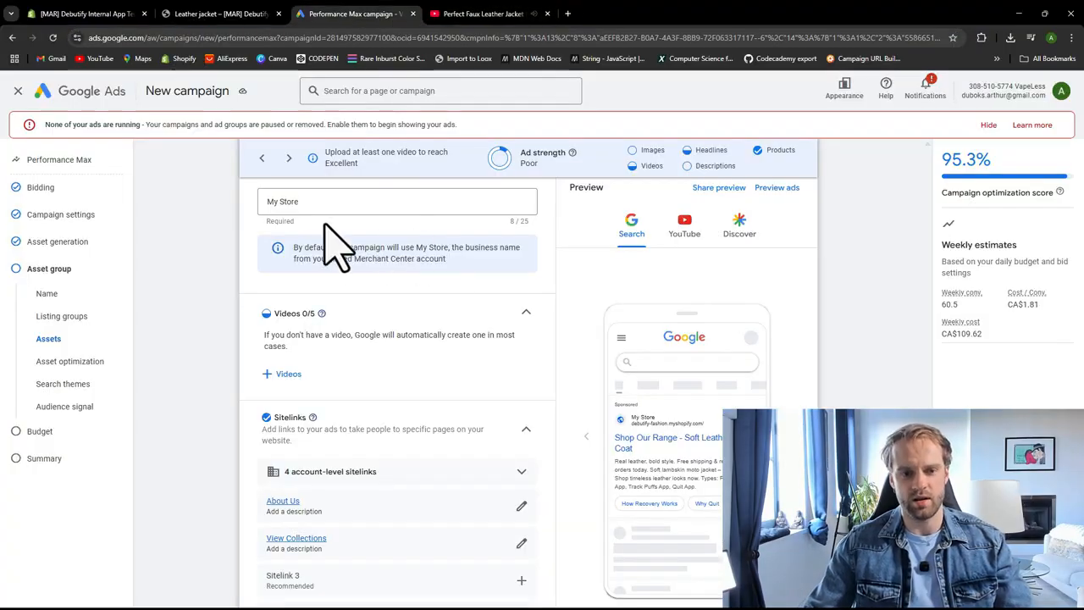
click(288, 374)
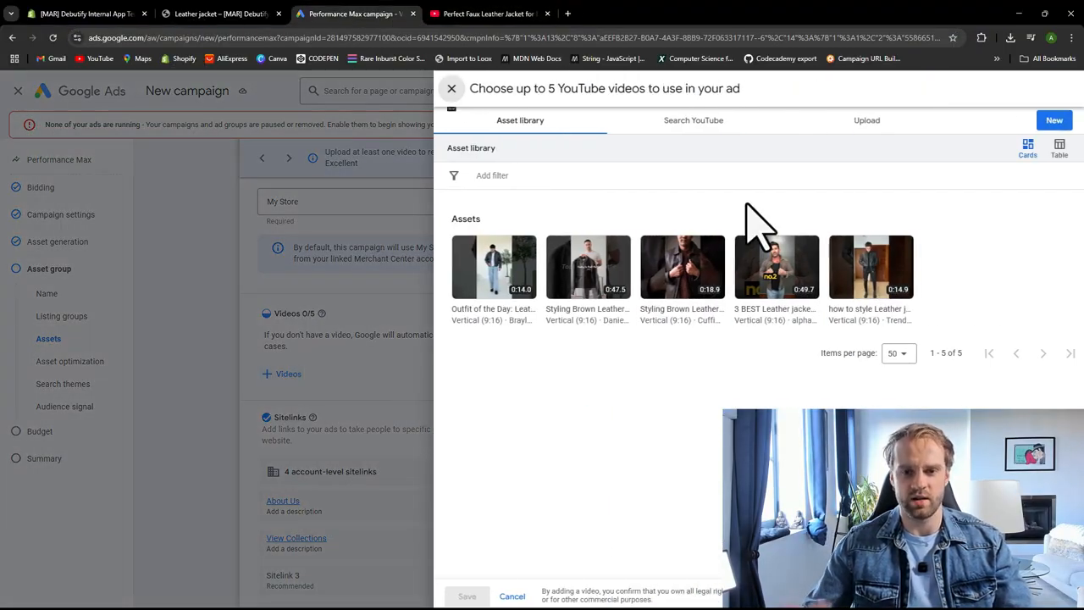
click(684, 121)
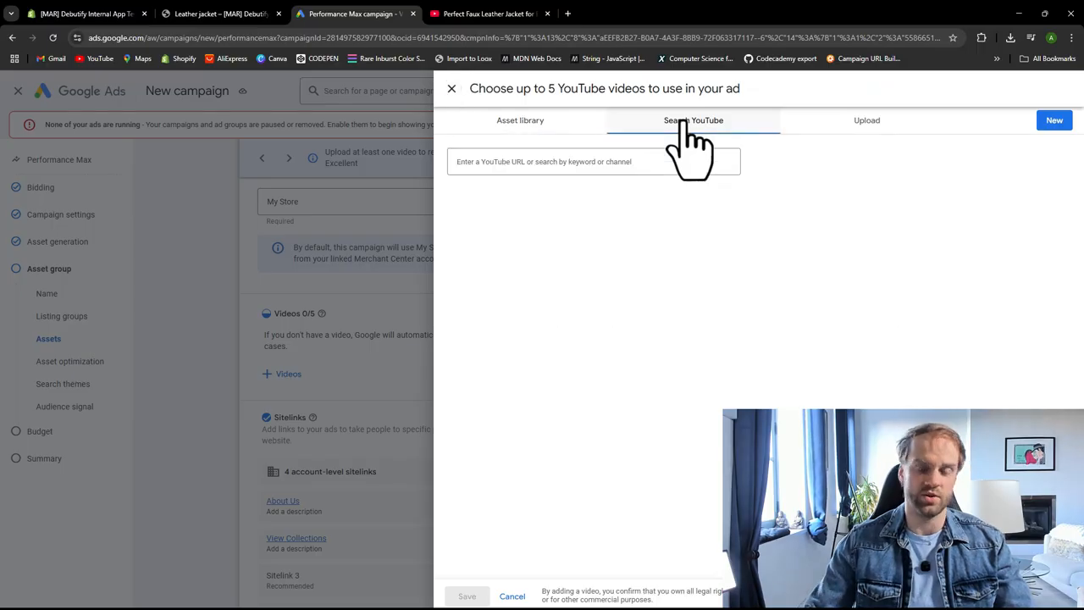
click(529, 166)
text(https://www.youtube.com/shorts/JWiU05VItF0)
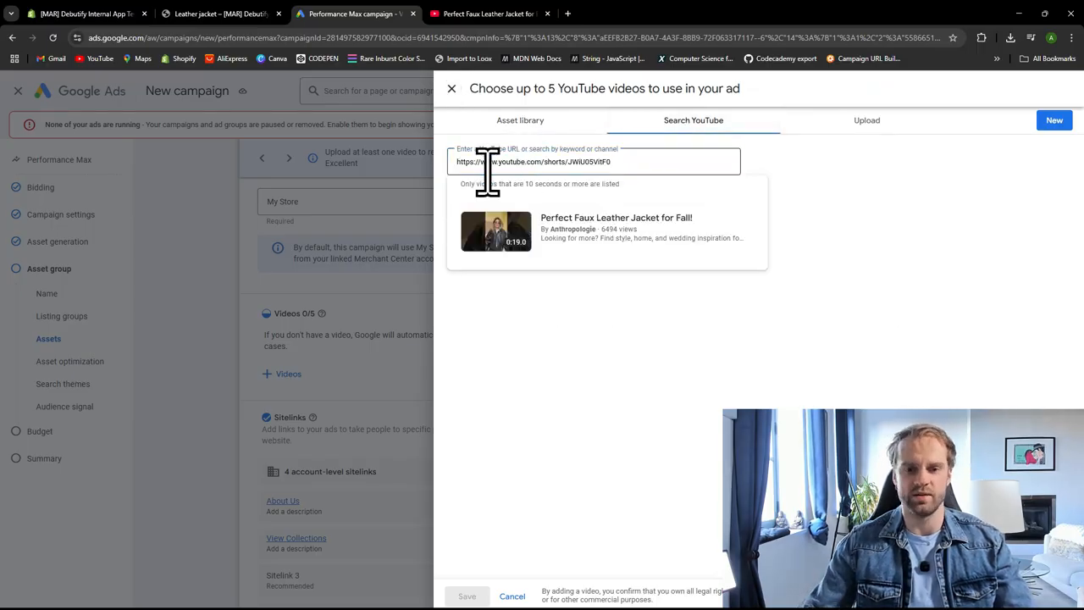
click(489, 237)
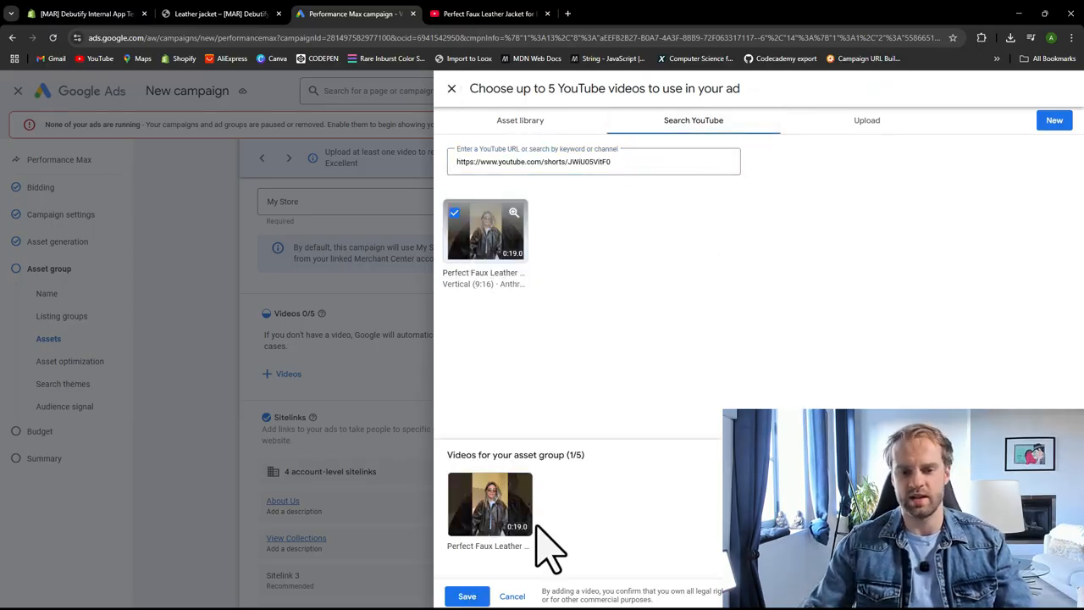
click(471, 596)
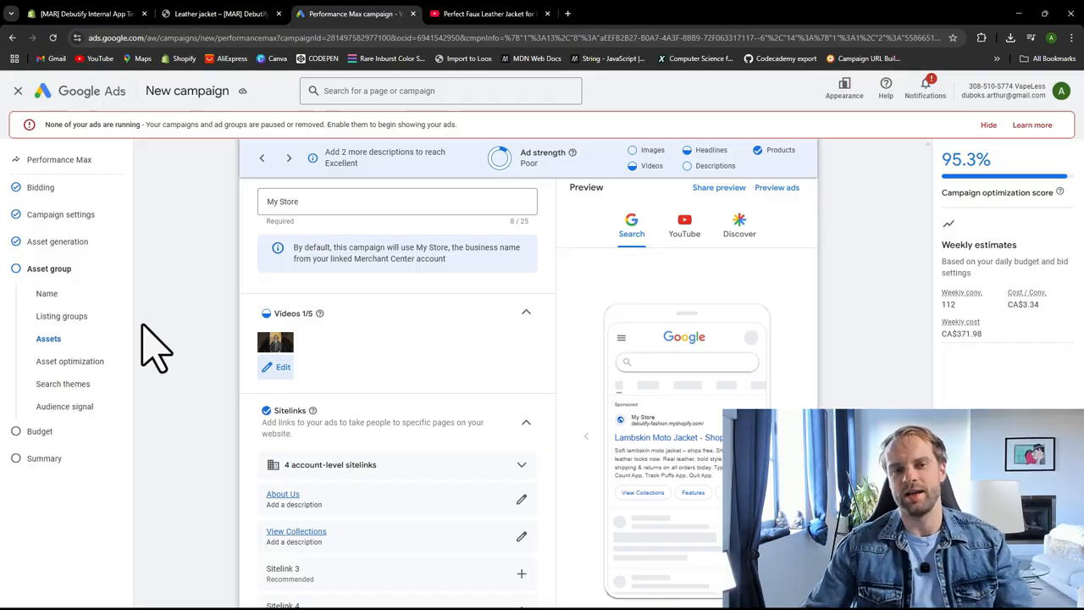
Step: Reopen the asset group's video selection, view the file upload option and close it without adding another video
click(279, 367)
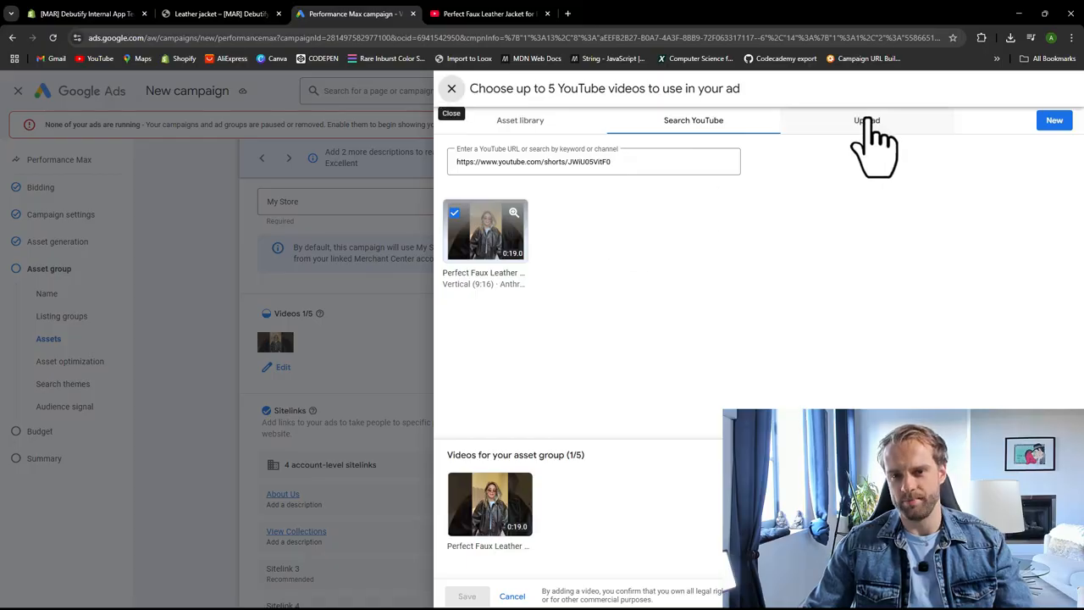
click(865, 121)
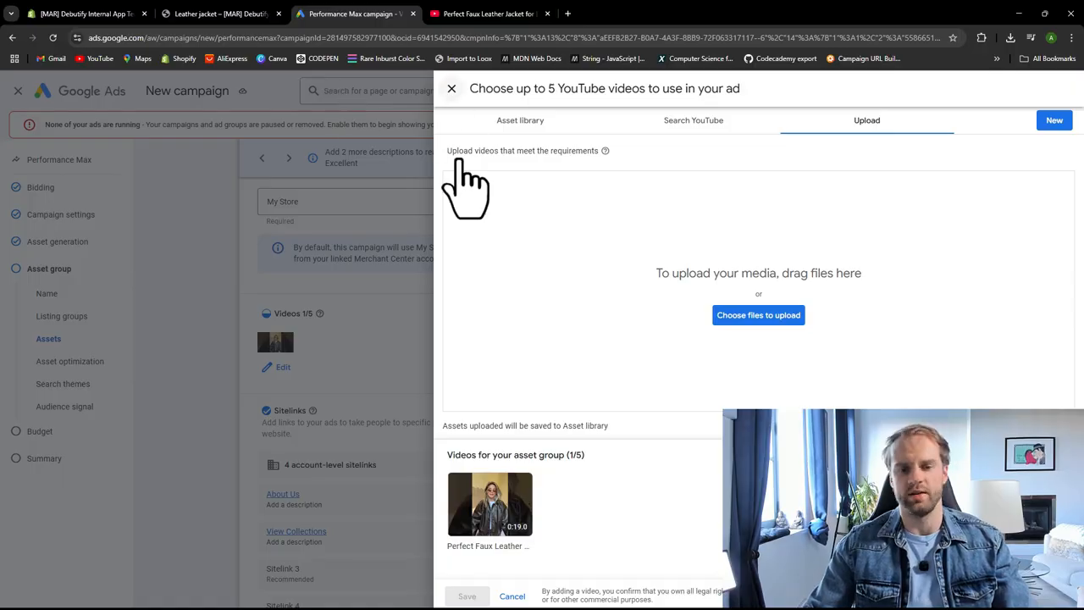
click(387, 278)
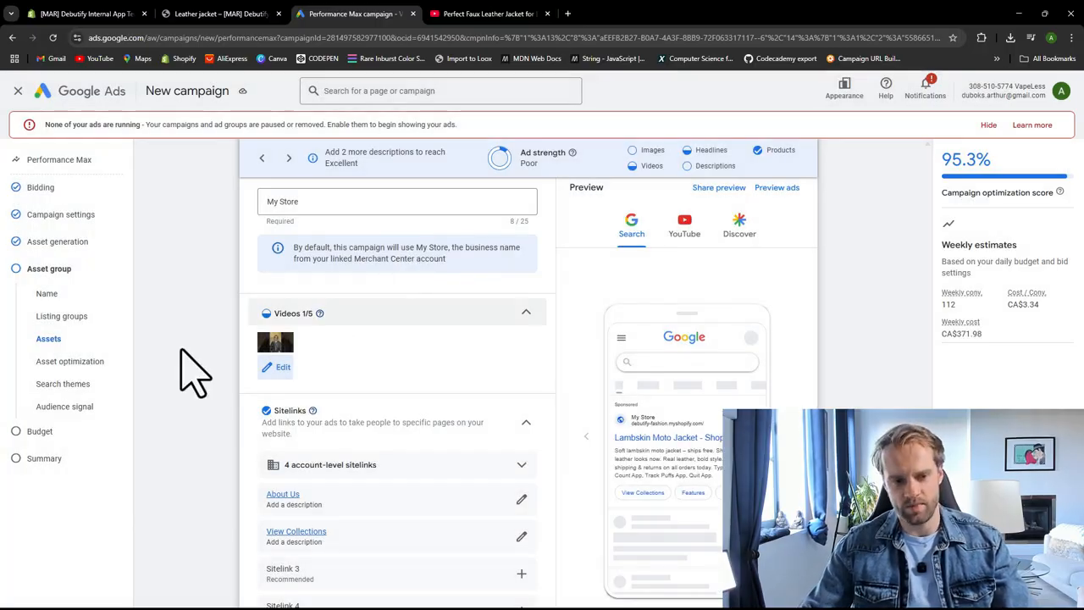
Step: Open the "About Us" sitelink for editing, review its description fields and switch the ad preview to desktop
scroll(245, 393, down, 2)
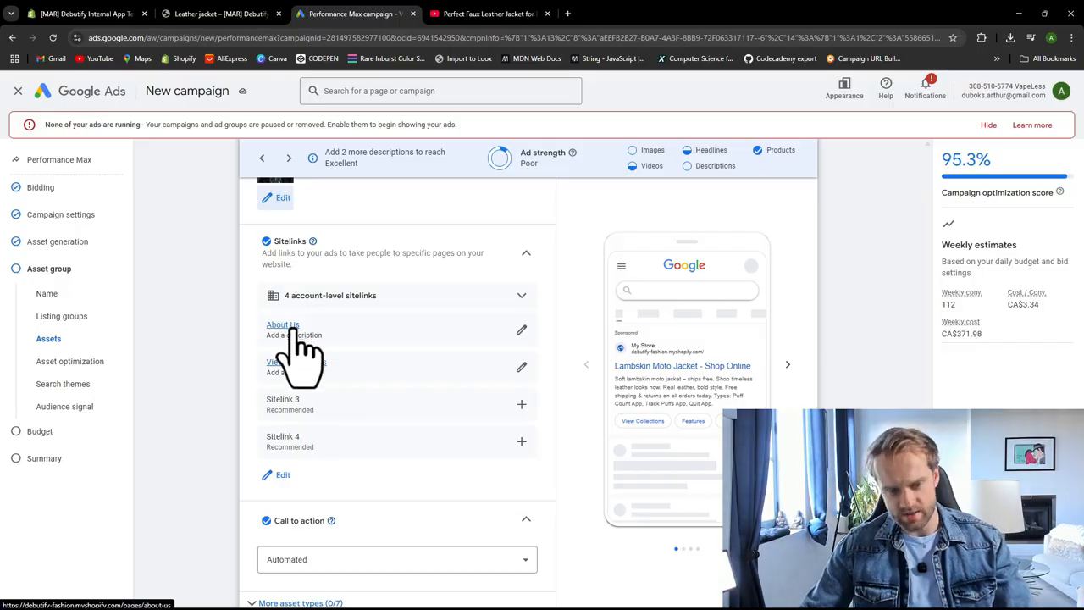
click(512, 367)
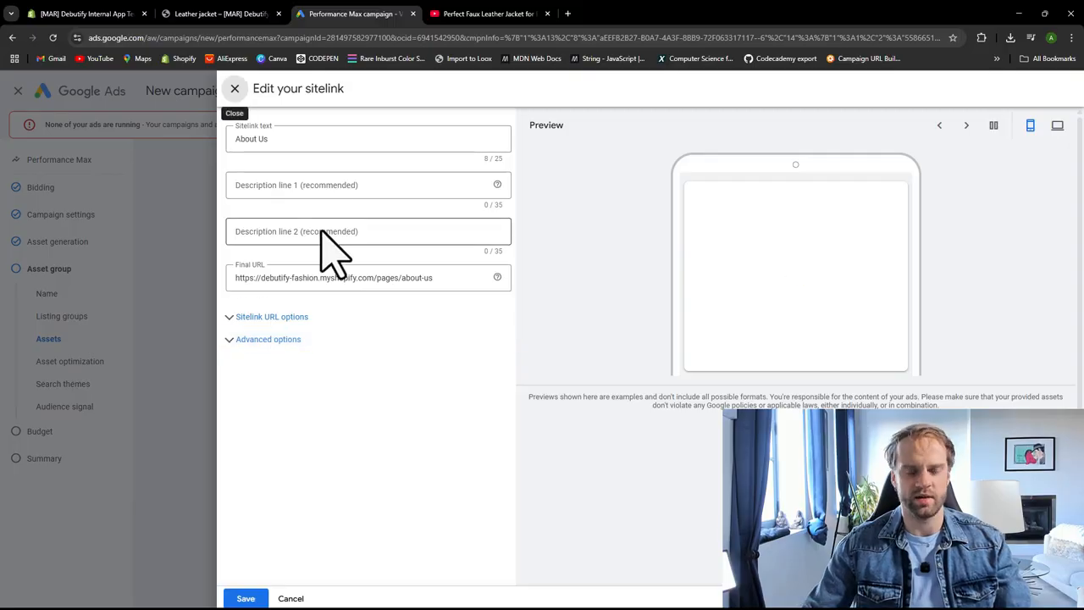
click(304, 150)
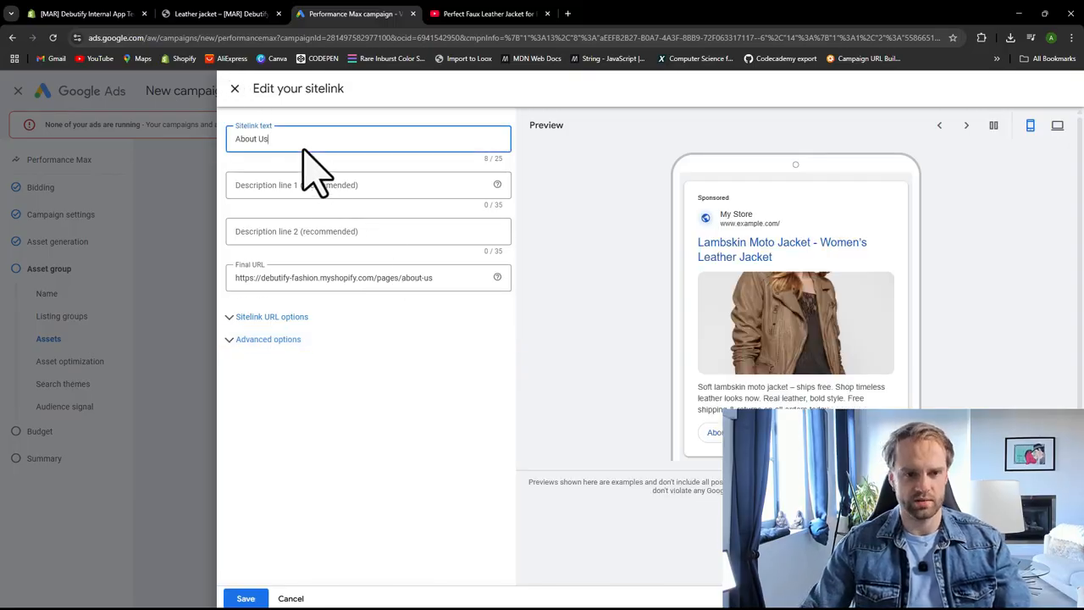
click(298, 186)
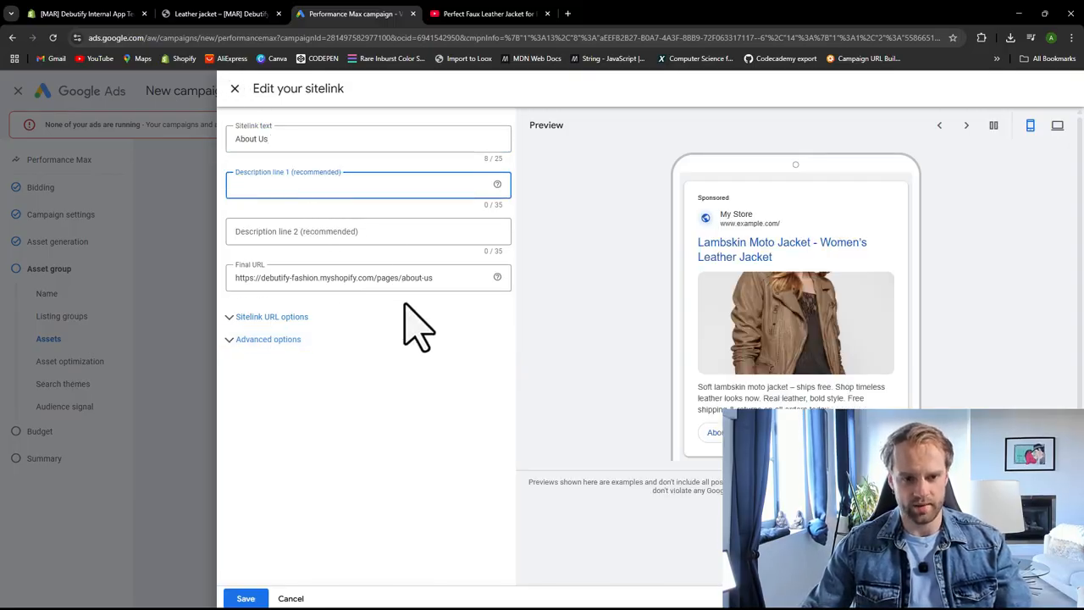
click(355, 232)
click(305, 188)
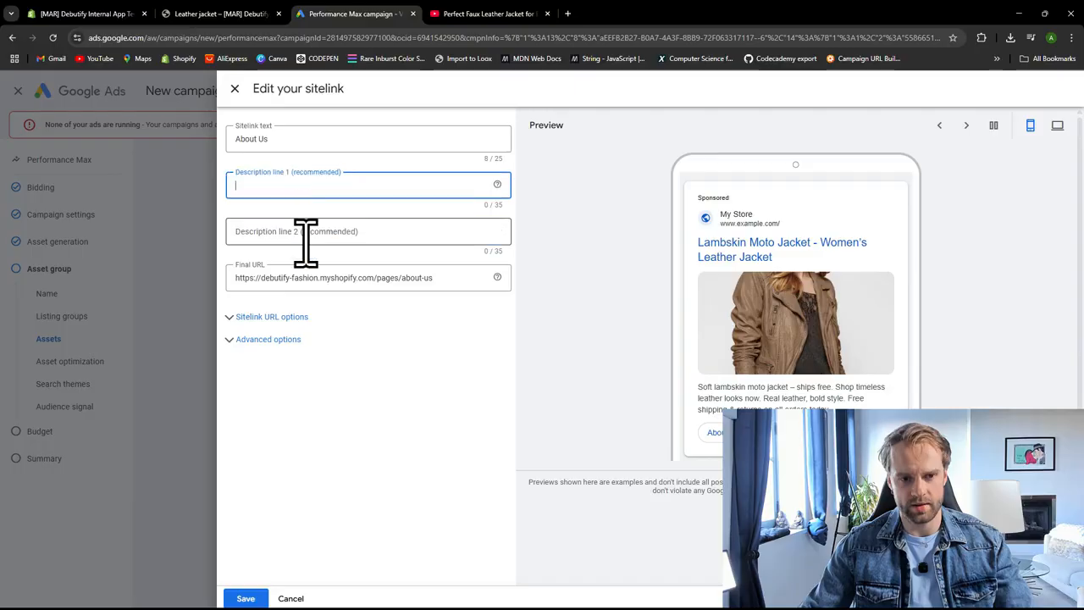
click(360, 419)
click(1057, 124)
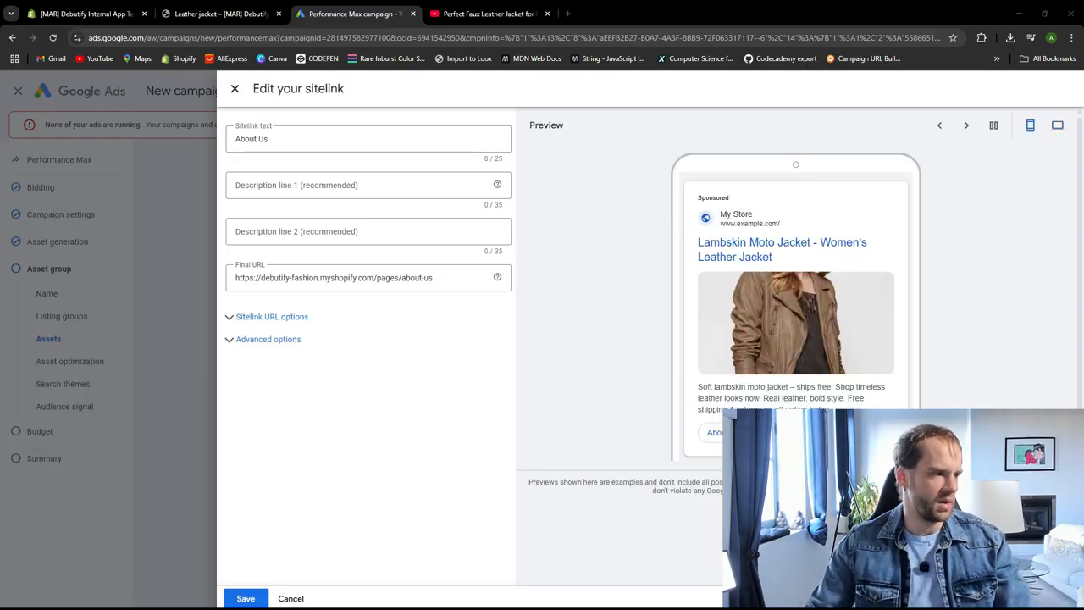
Step: Set the "About Us" sitelink's description line 1 to "Learn Our Brand Story" and line 2 to "Crafted with Passion"
click(297, 186)
text(Learn Our Brand Story)
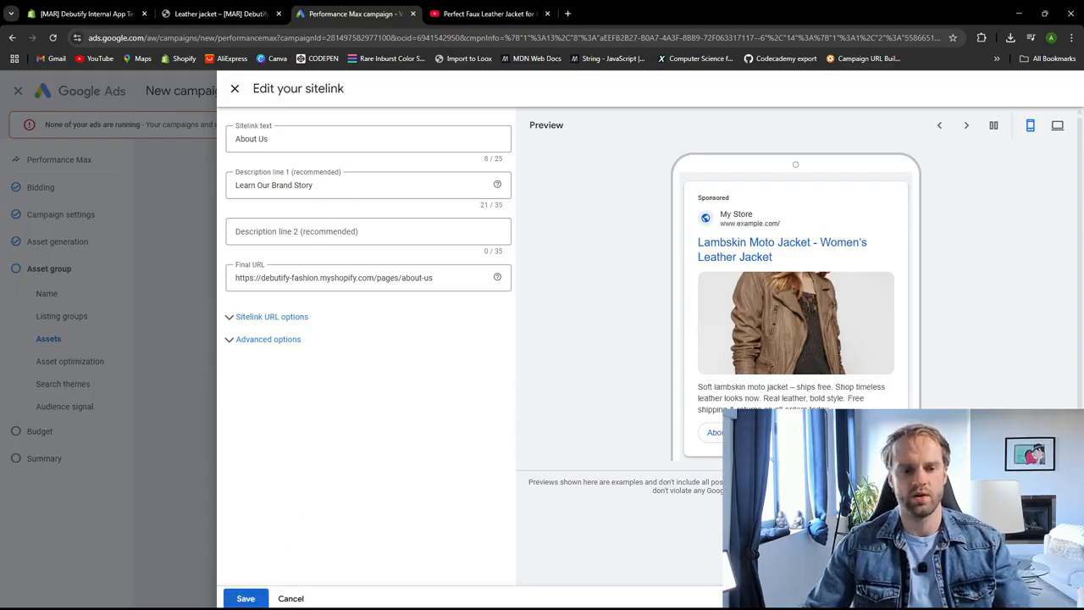
click(247, 600)
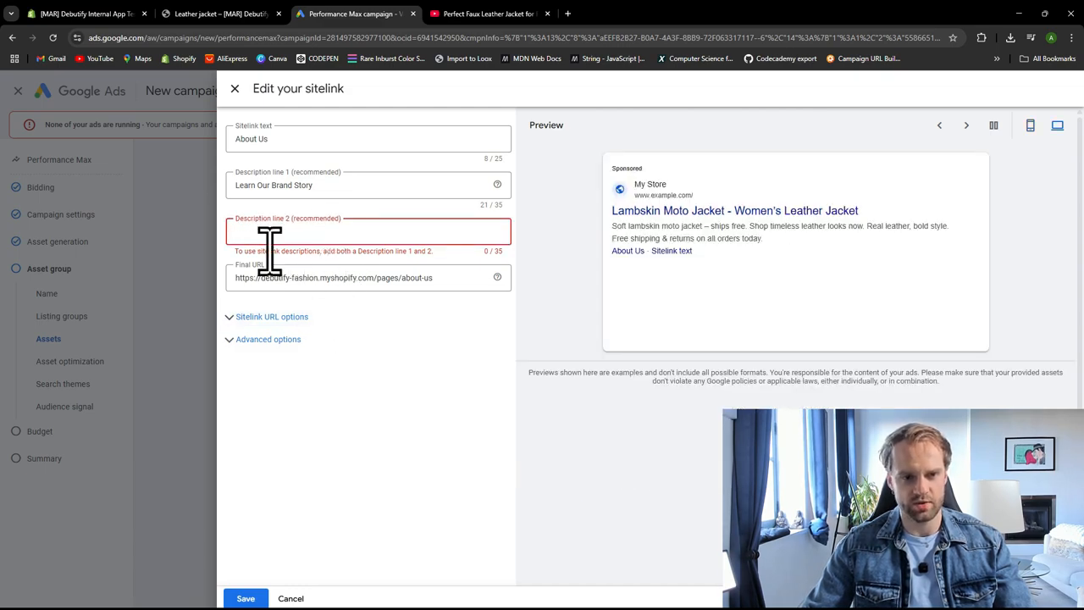
key(alt+Tab)
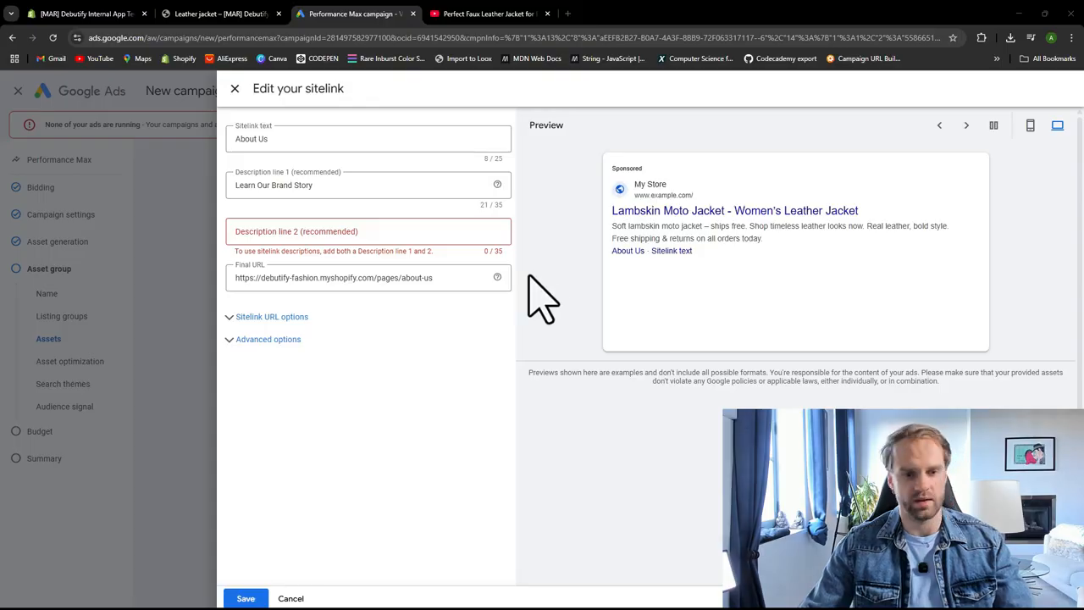
click(366, 232)
text(Crafted with Passion)
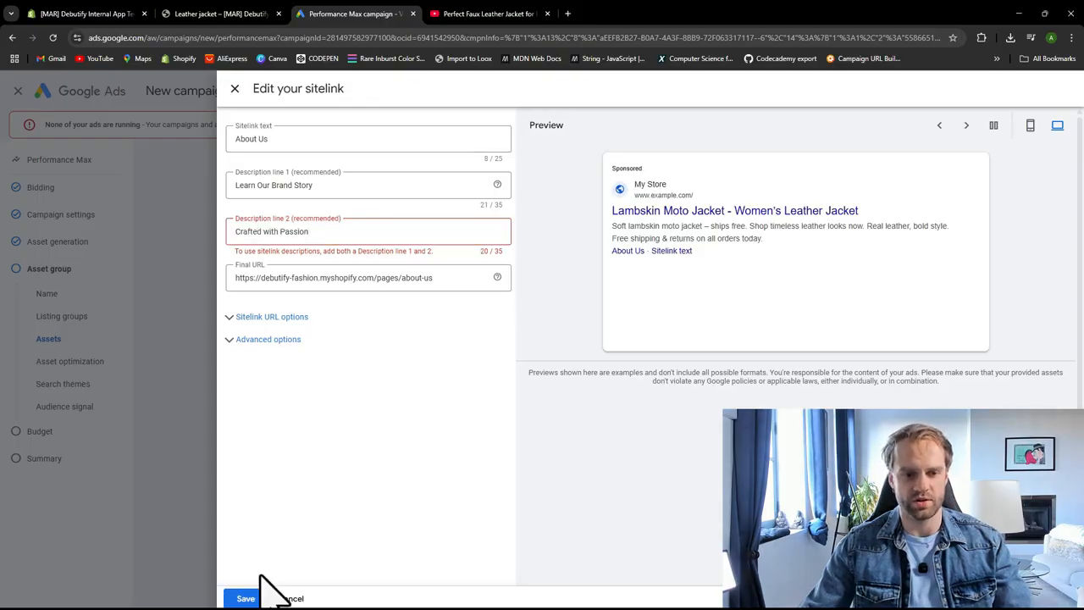
Step: Save the About Us sitelink and change the View Collections sitelink text to "Explore Our Collections"
click(246, 598)
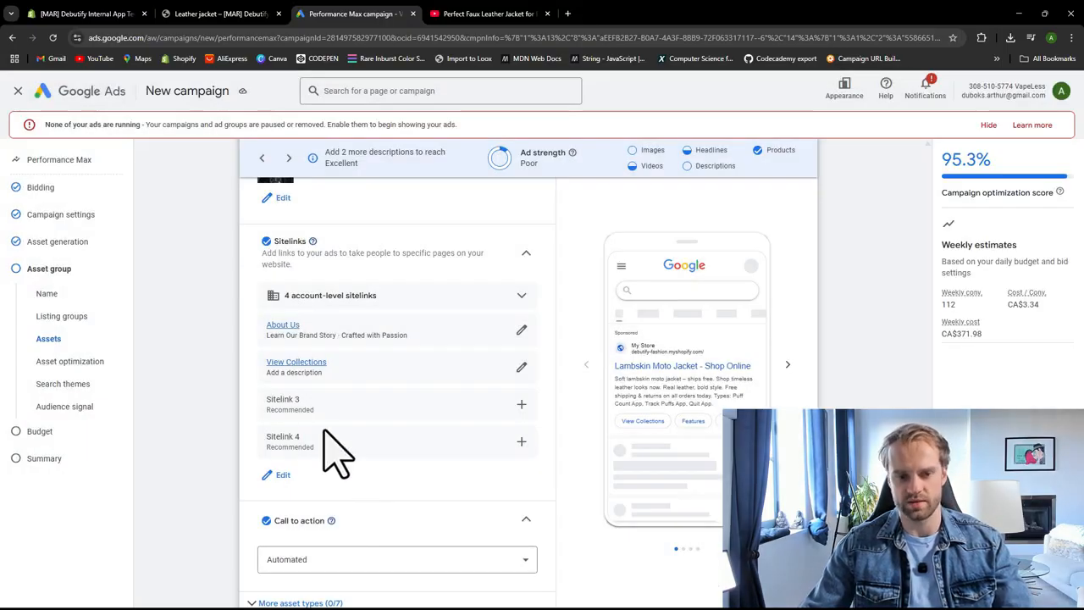
click(521, 367)
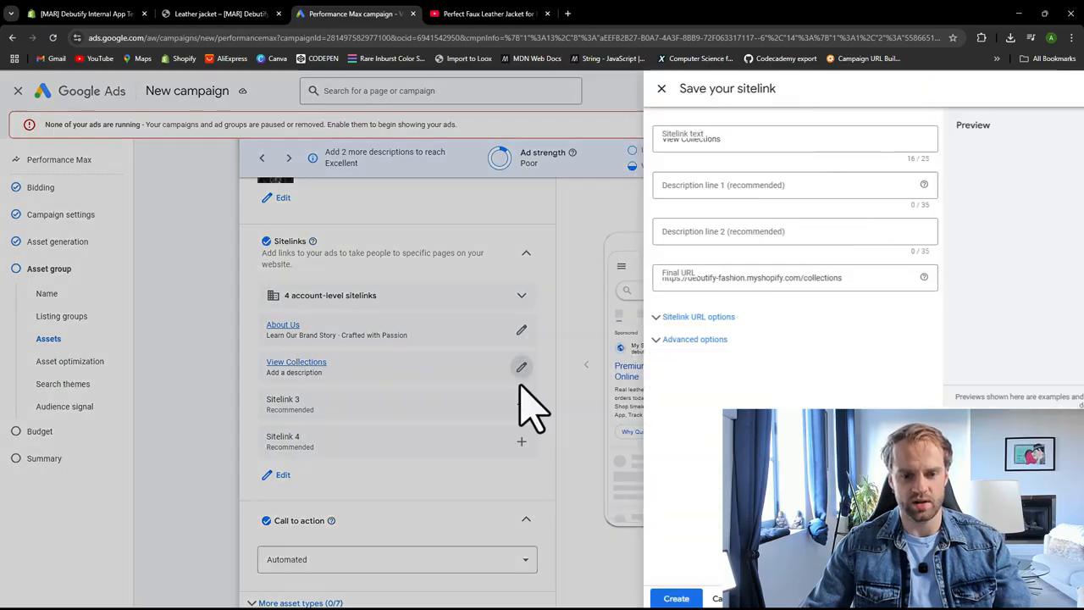
click(416, 278)
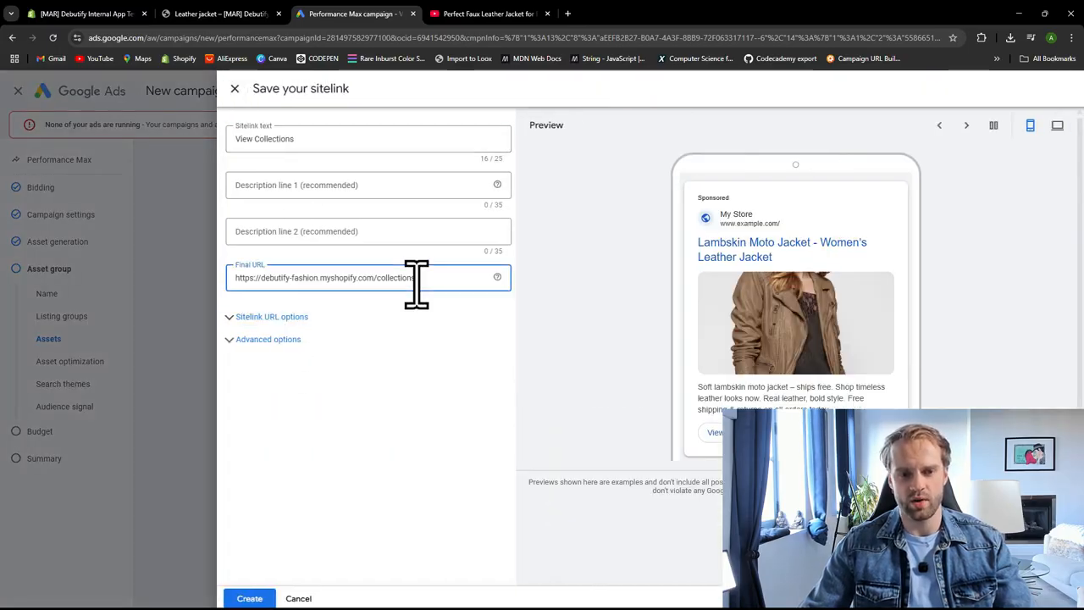
click(252, 144)
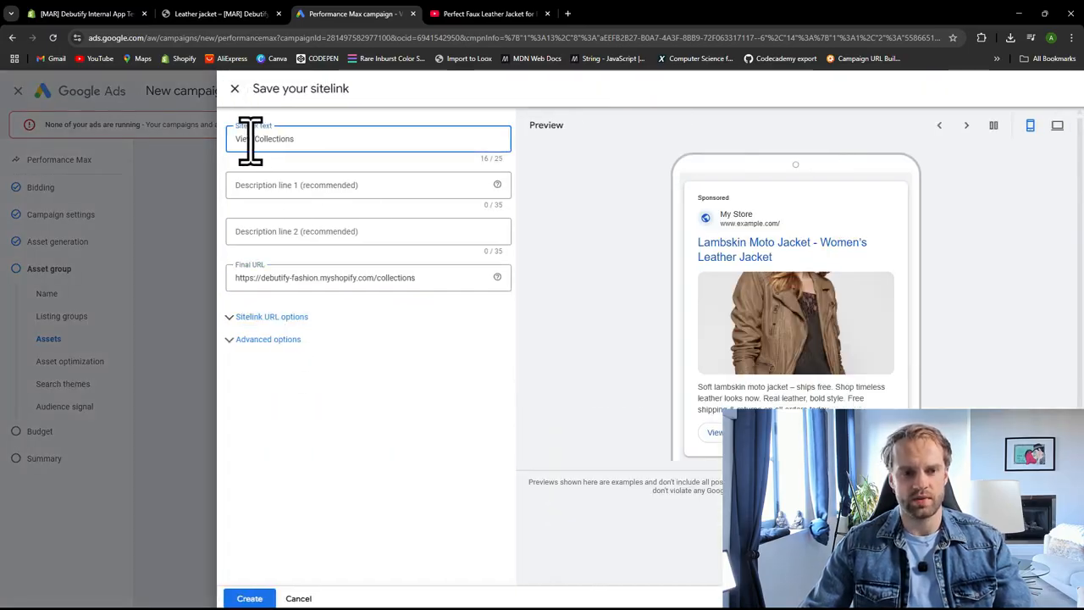
double_click(246, 140)
text(Explore Our)
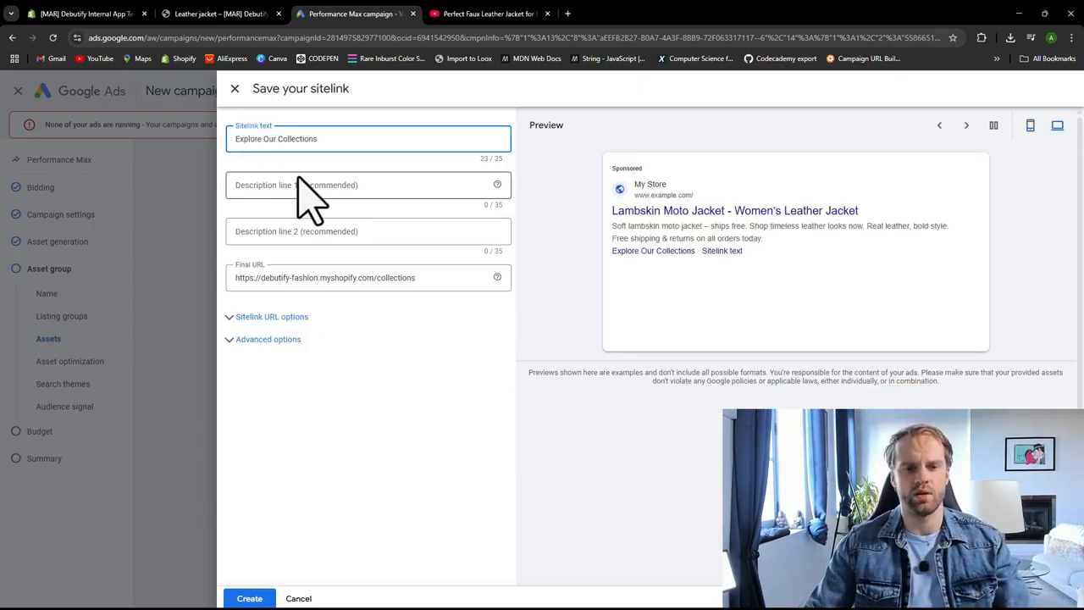
Step: Add the description lines "Discover Unique Pieces" and "Explore Every Collection" to the collections sitelink and create it
key(ctrl+a)
key(alt+Tab)
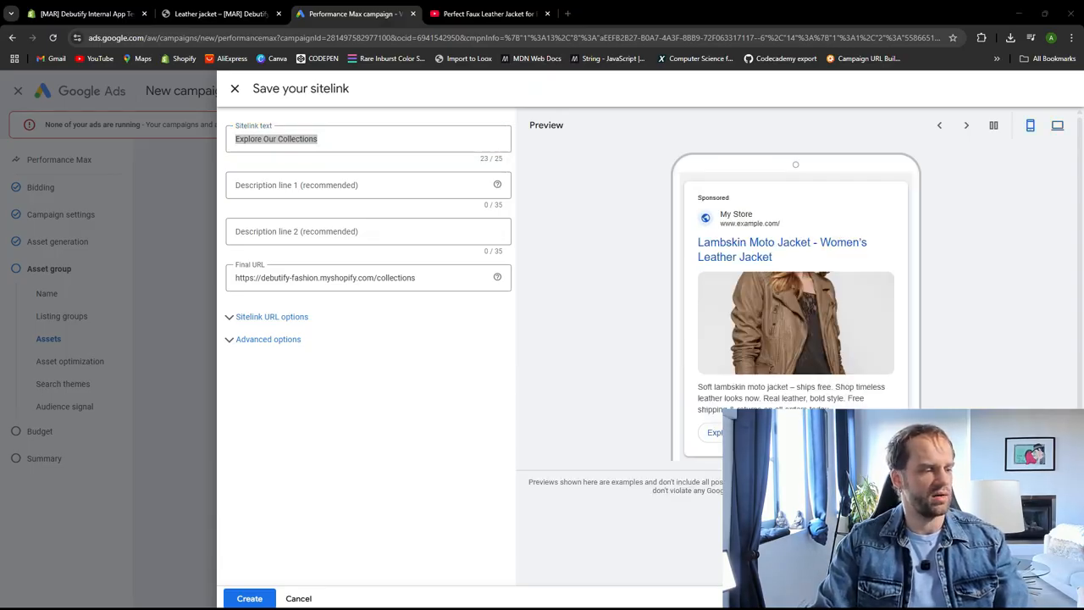
click(298, 187)
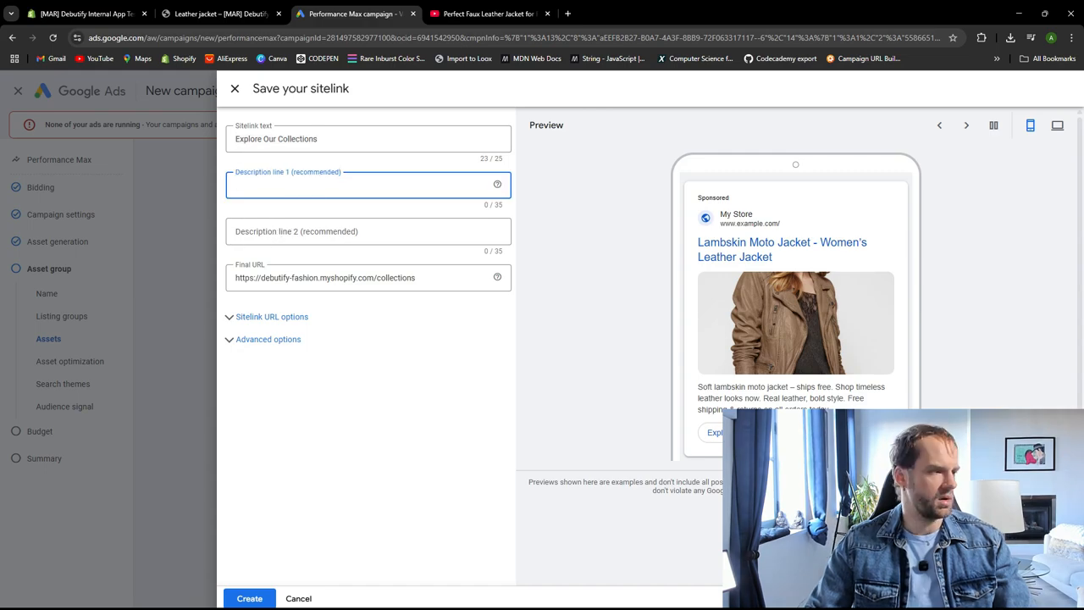
key(alt+Tab)
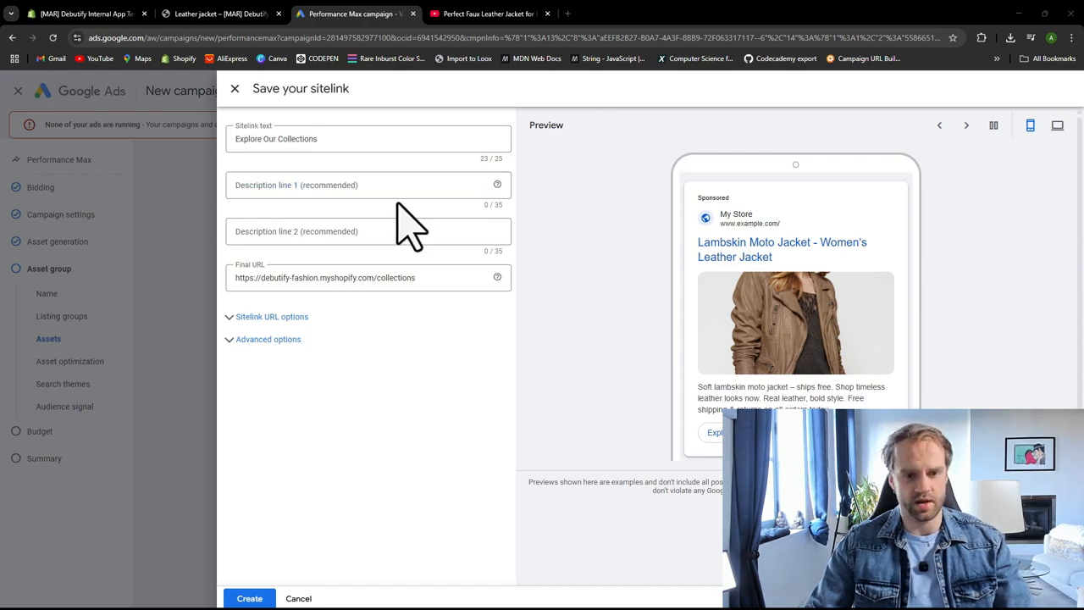
key(alt+Tab)
click(358, 184)
text(Discover Unique Pieces)
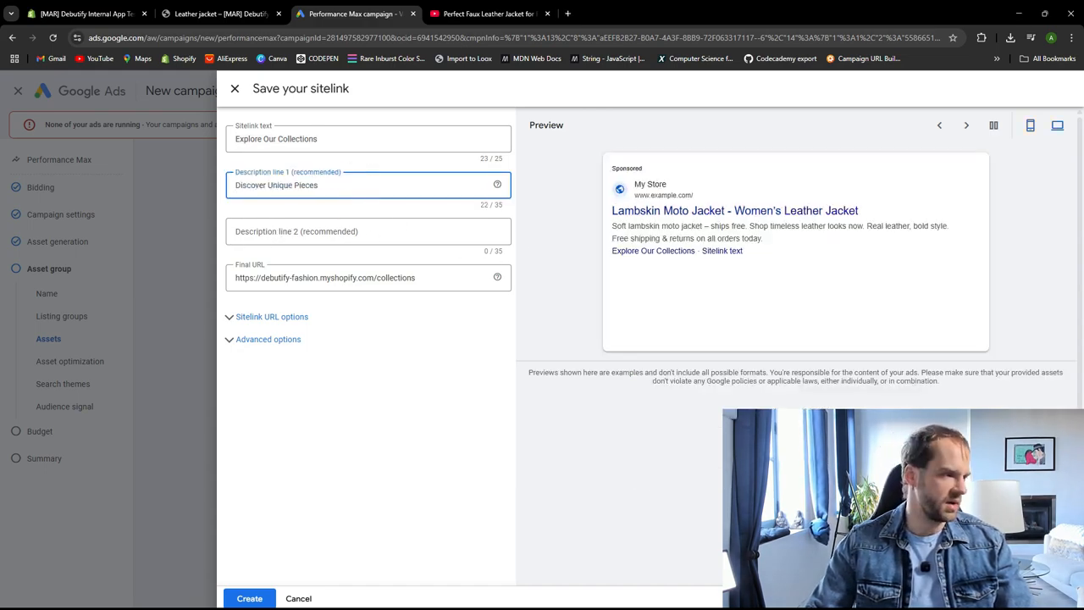
key(alt+Tab)
click(350, 235)
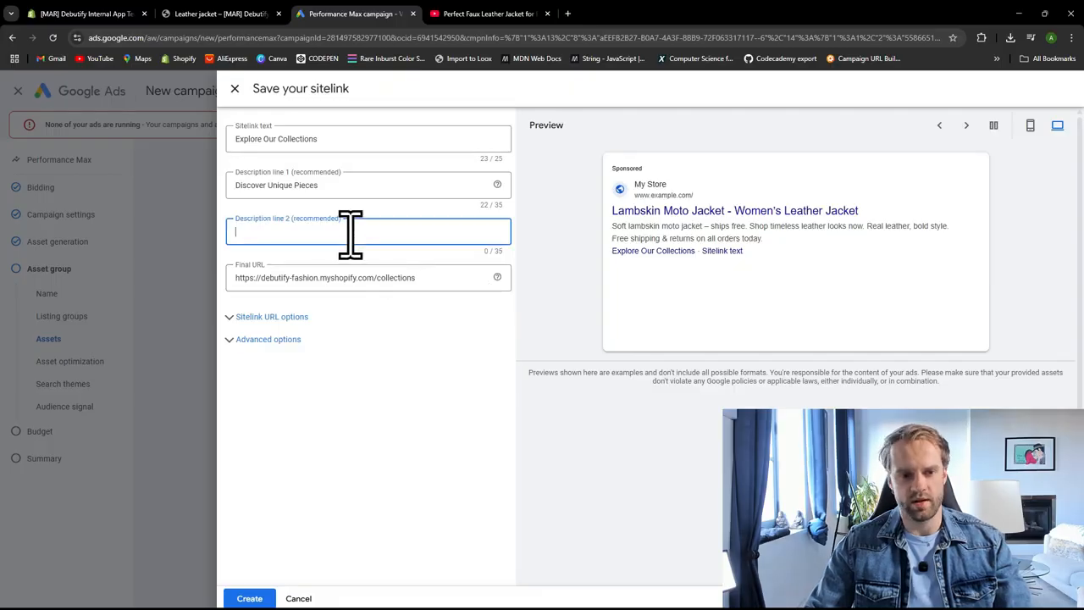
text(Explore Every Collection)
click(249, 598)
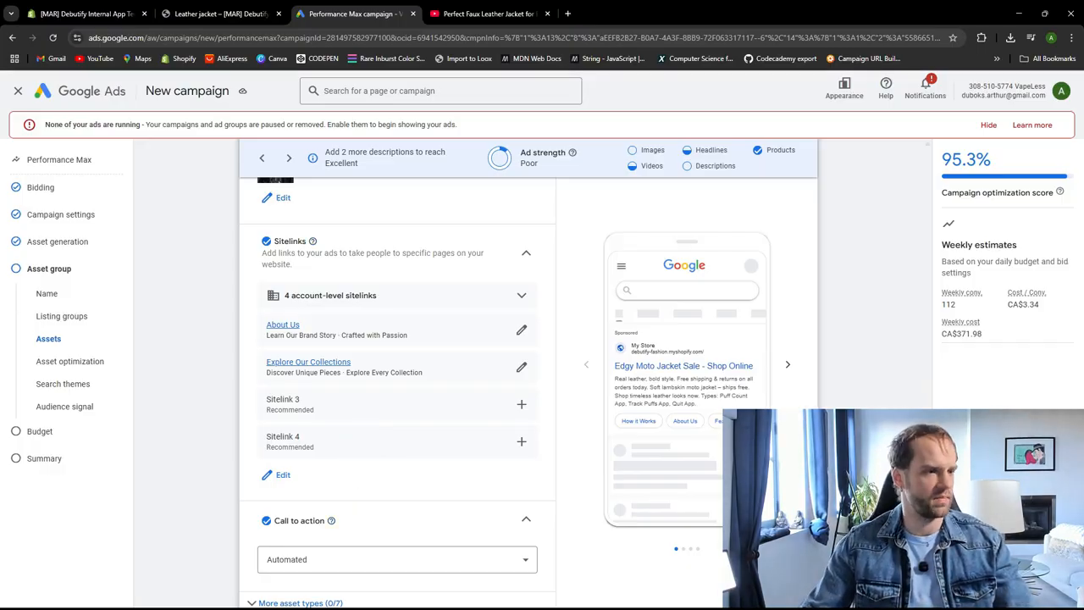
Step: Set the asset group's call to action to "Shop now"
scroll(216, 348, down, 1)
scroll(216, 347, down, 1)
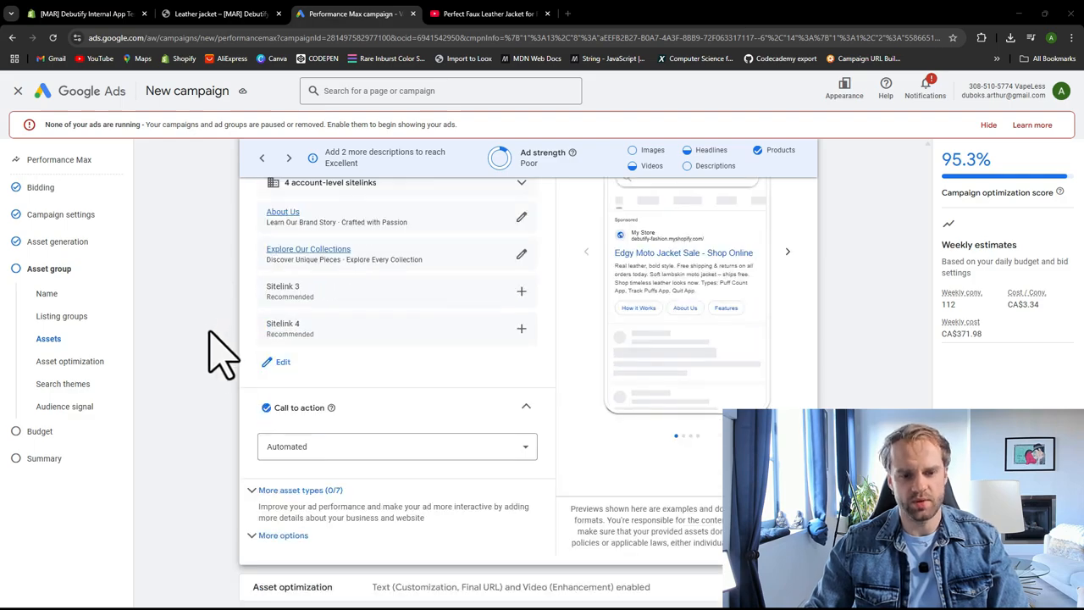
click(353, 475)
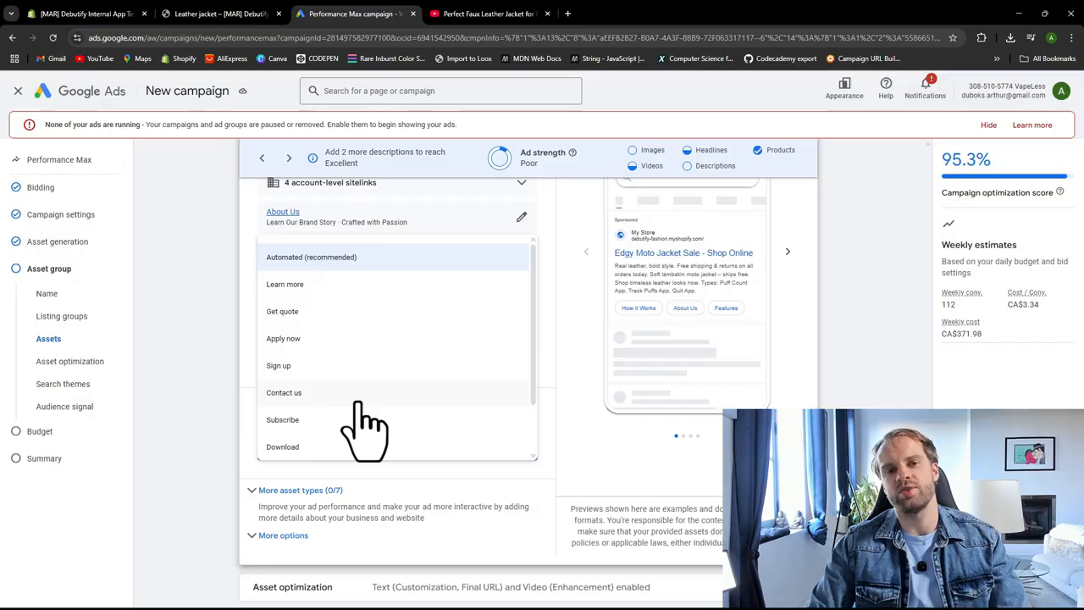
scroll(364, 427, down, 2)
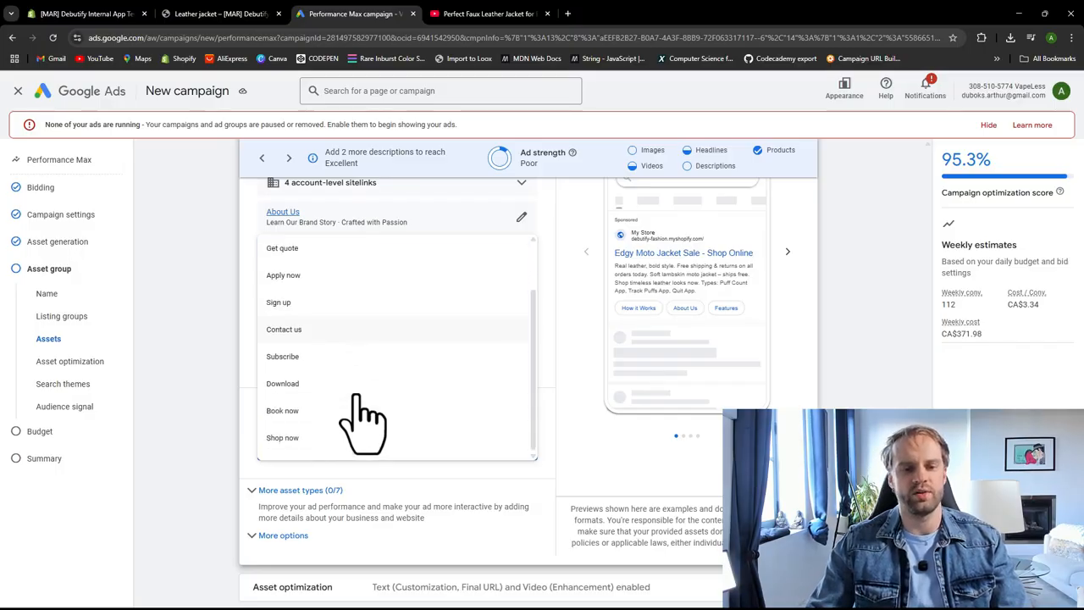
click(329, 440)
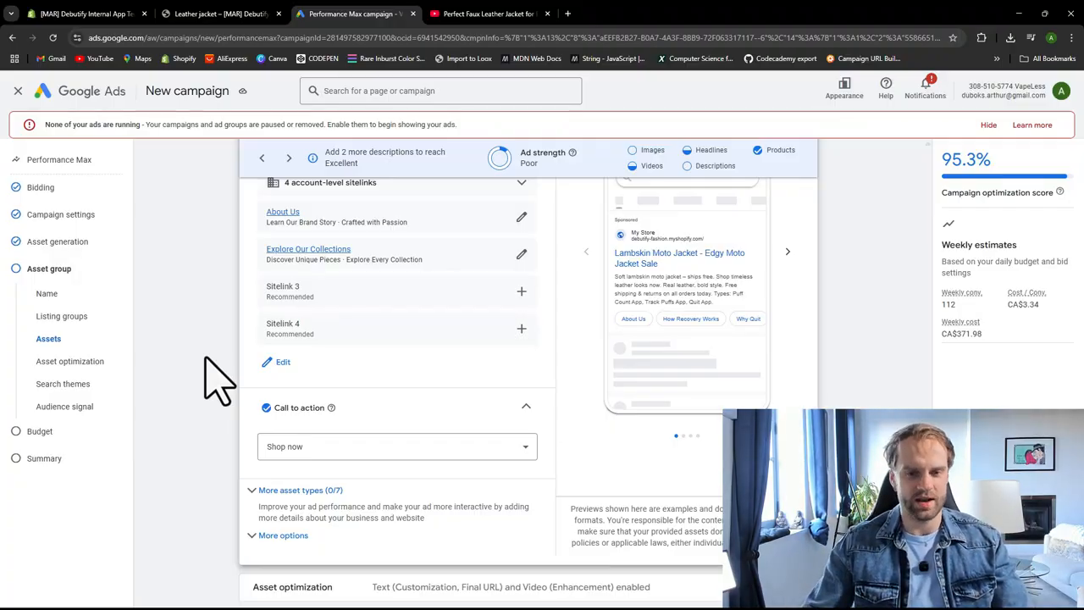
Step: Expand the additional asset types and review the form for adding a promotion to the campaign
scroll(227, 377, down, 1)
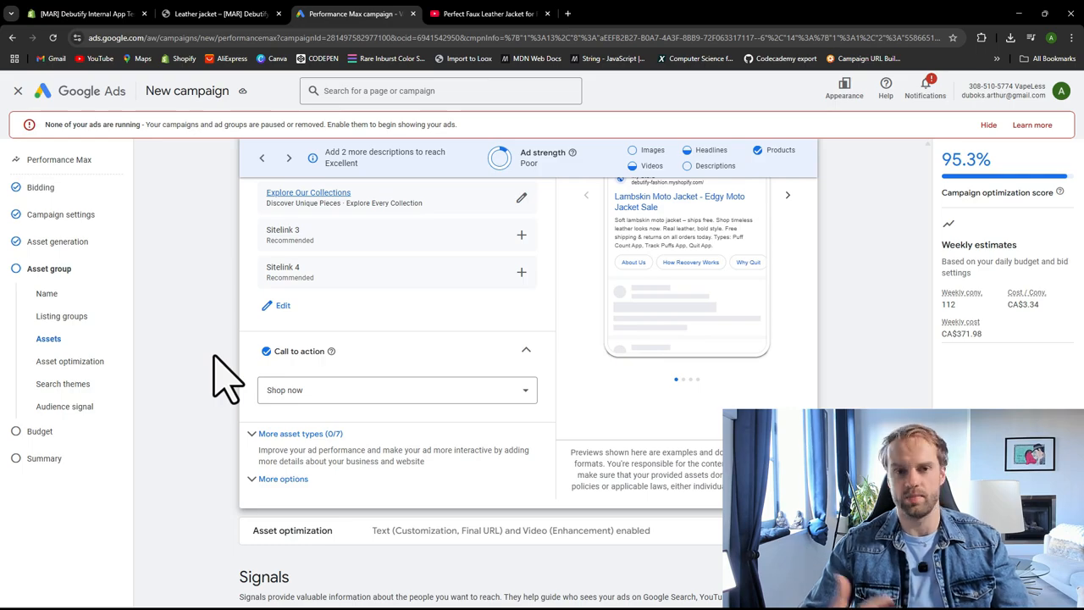
click(301, 448)
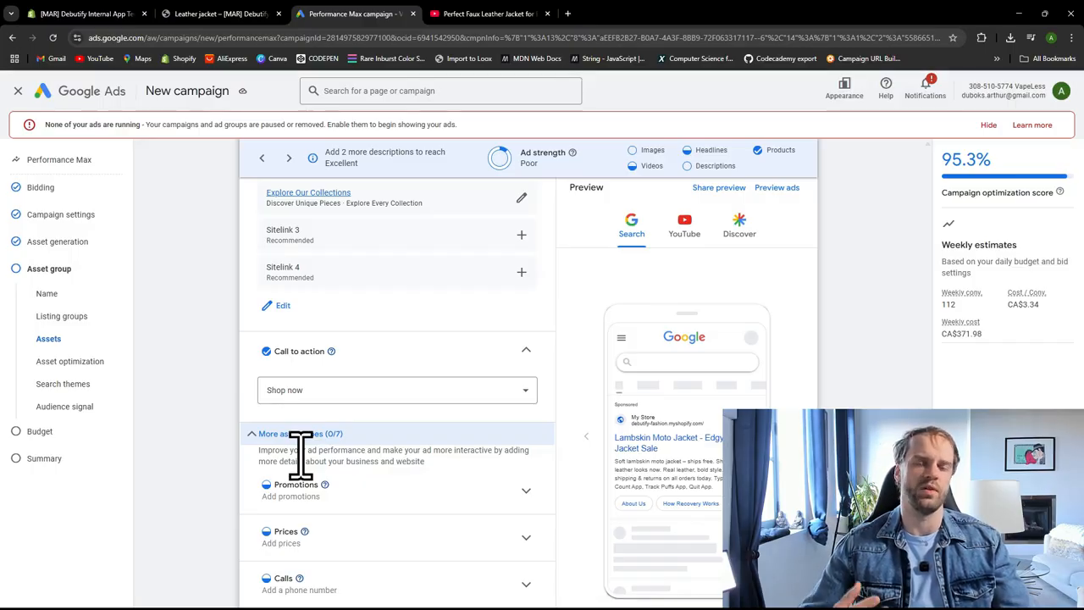
scroll(301, 458, down, 2)
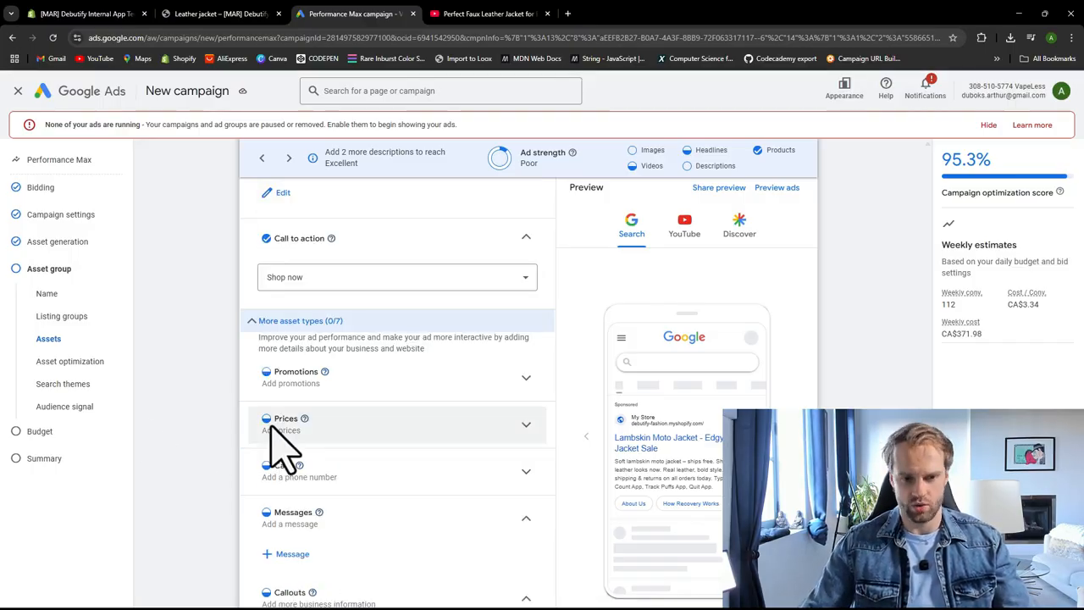
scroll(322, 440, down, 1)
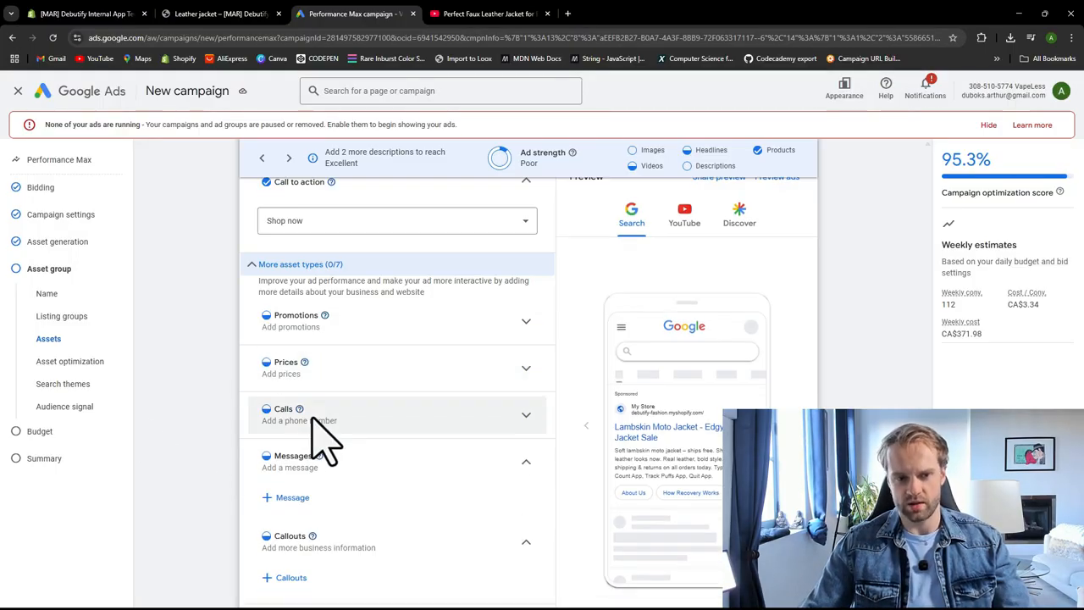
click(390, 328)
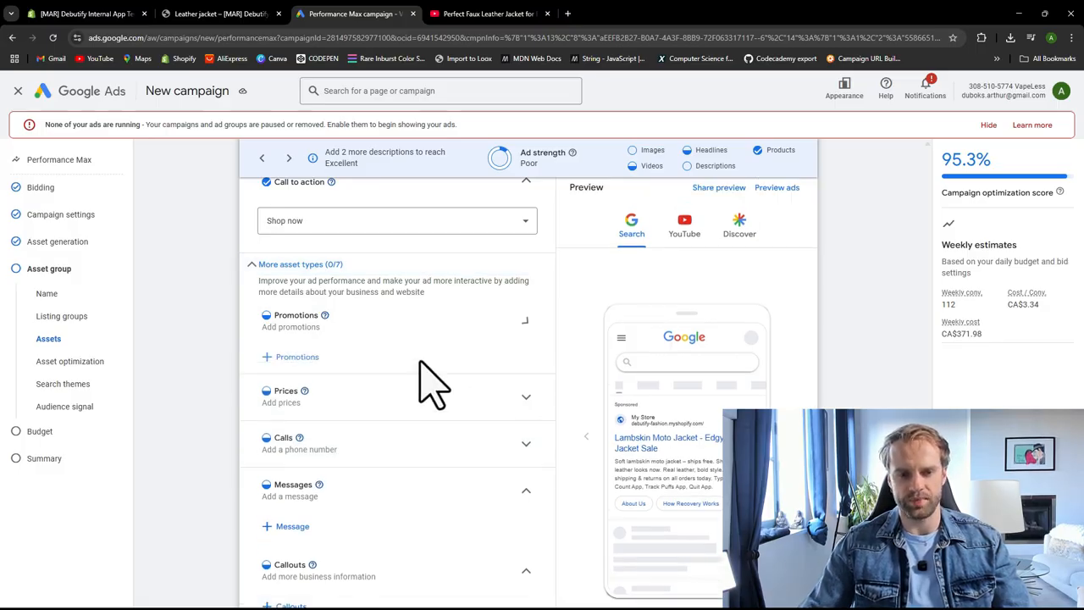
click(309, 364)
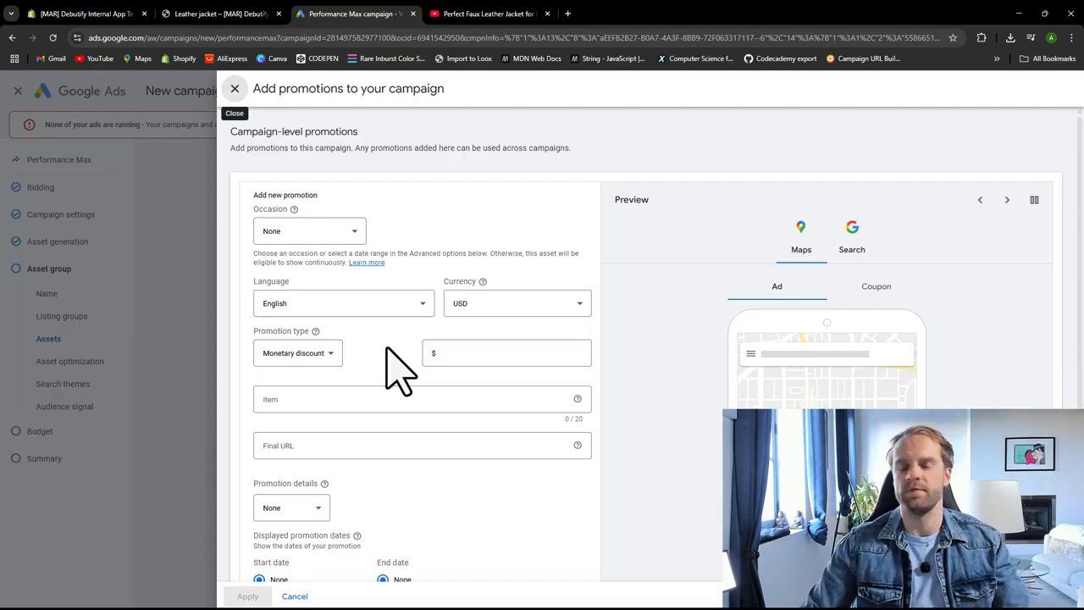
scroll(818, 266, down, 3)
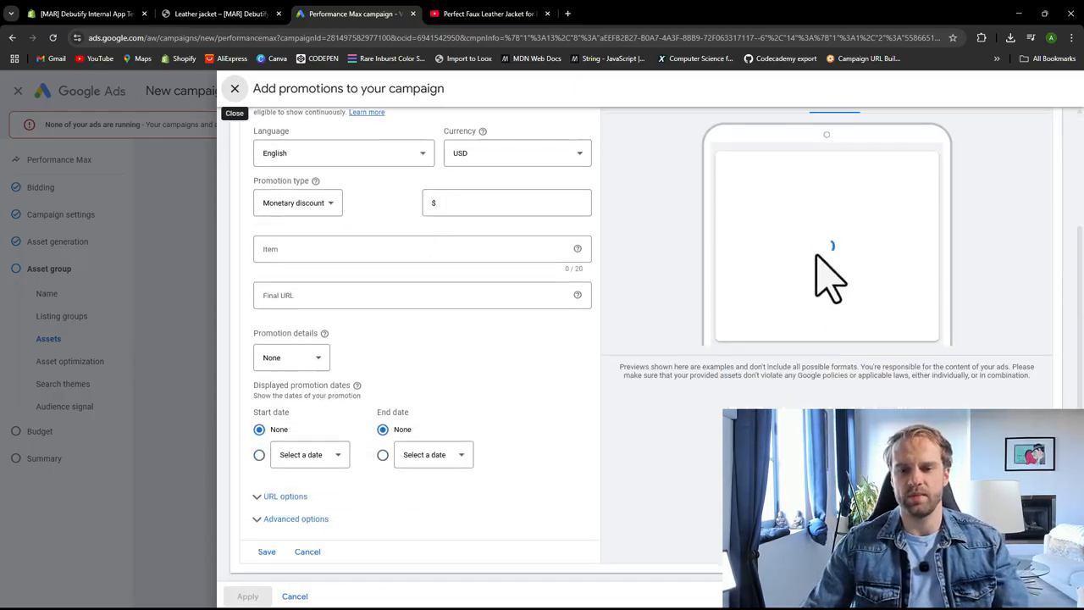
scroll(826, 302, up, 2)
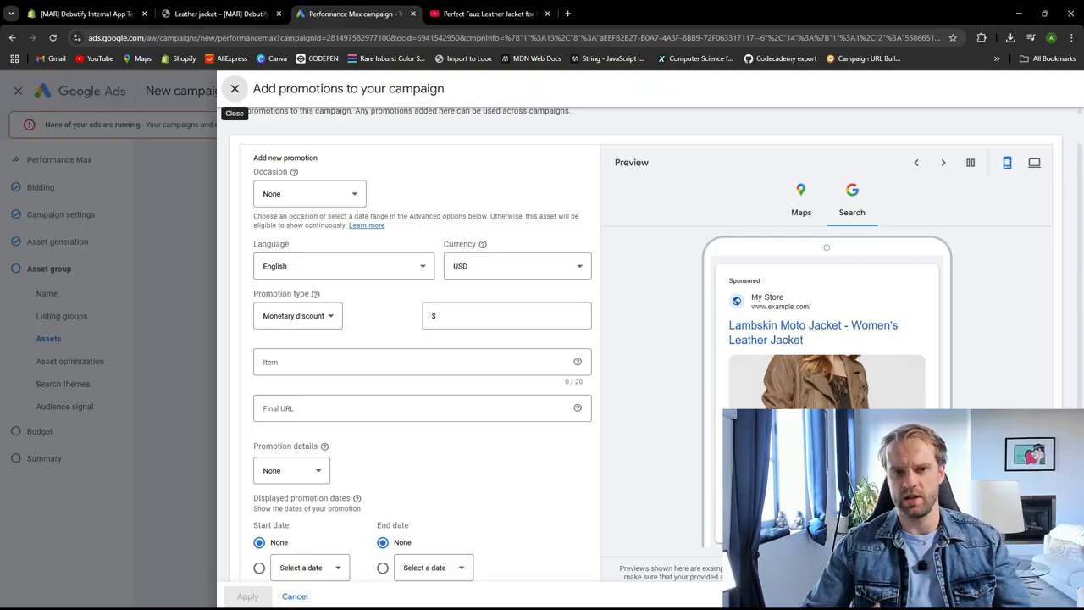
click(1034, 162)
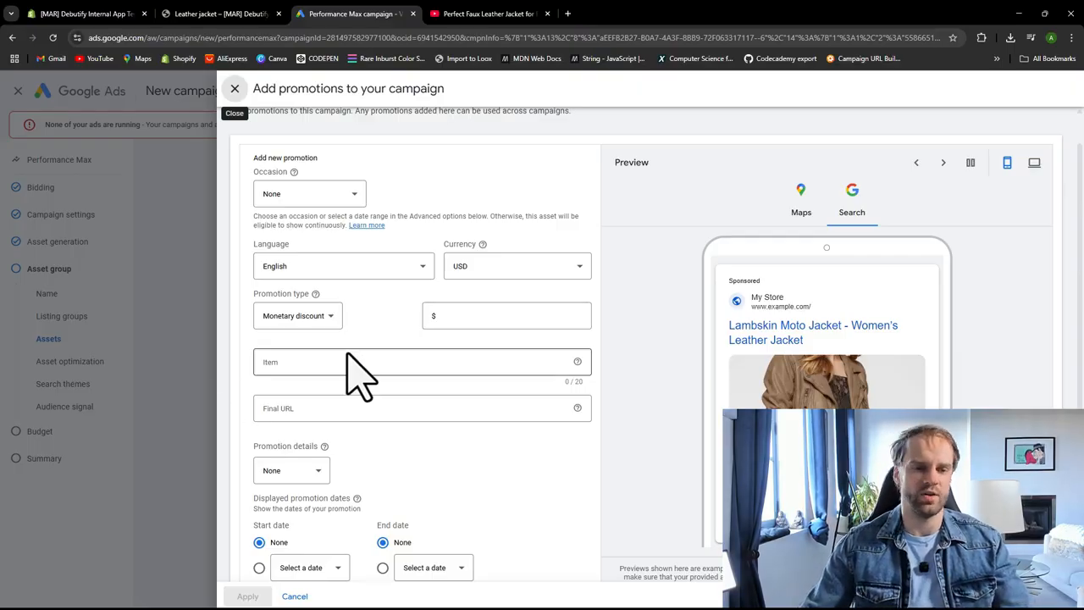
Step: Draft a promotion with the item "Discount name" and a percent discount of 20%
click(298, 362)
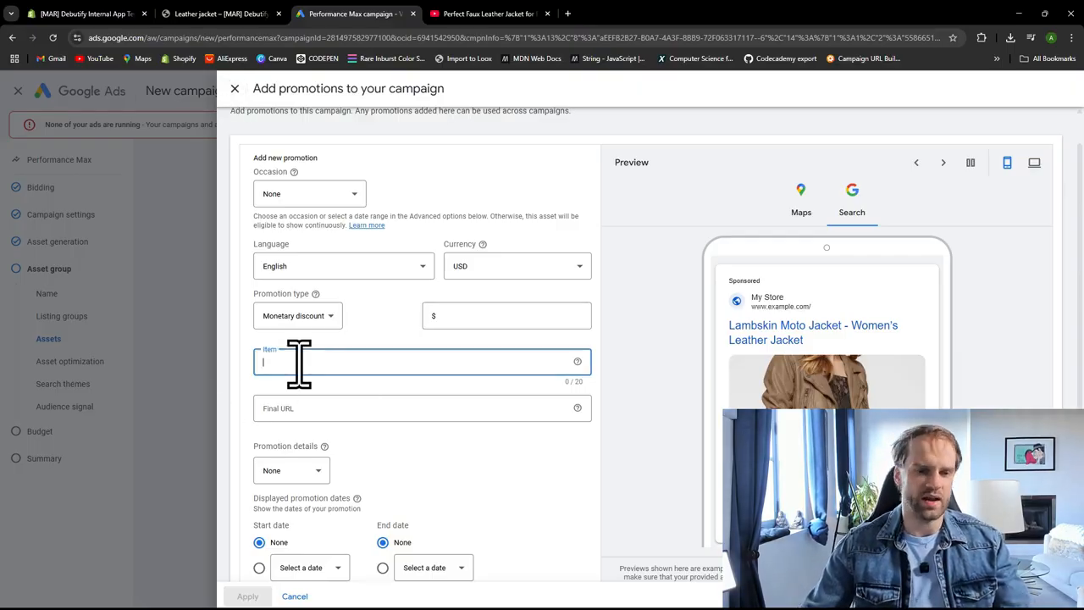
text(Discou)
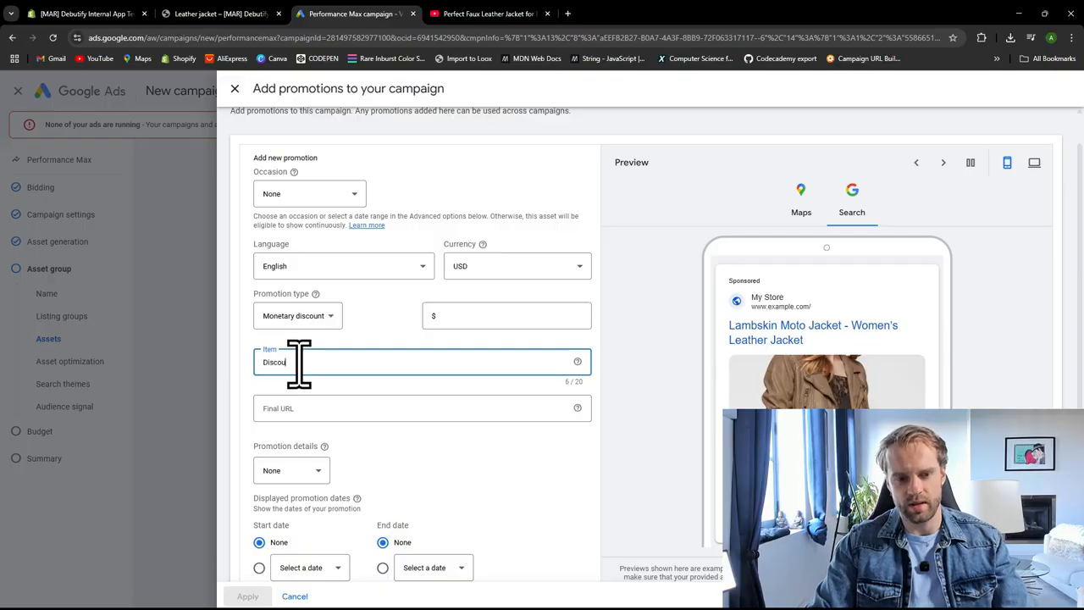
text(nt name)
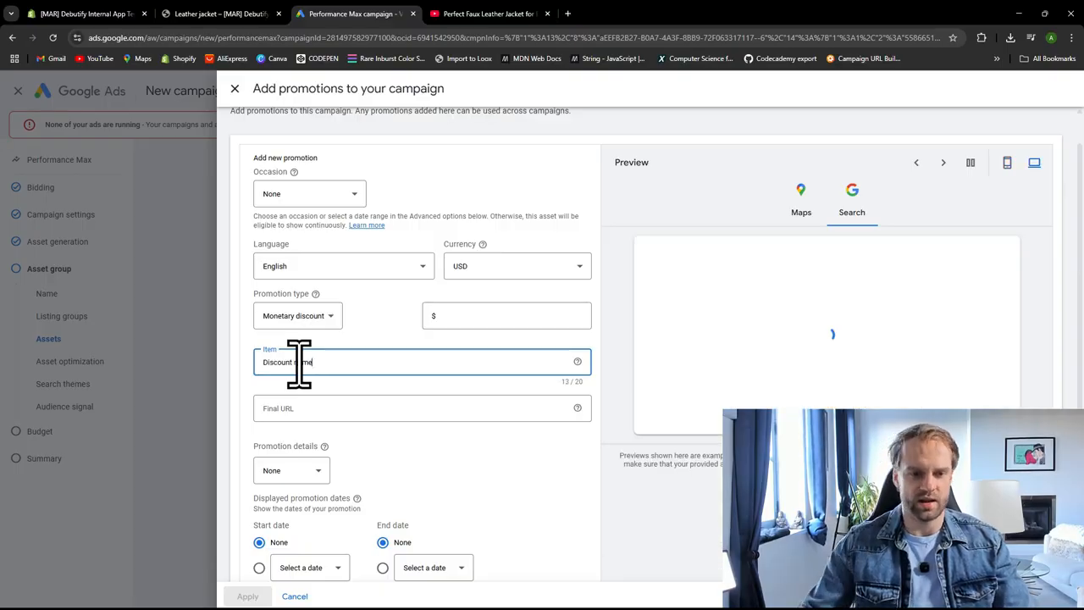
click(322, 408)
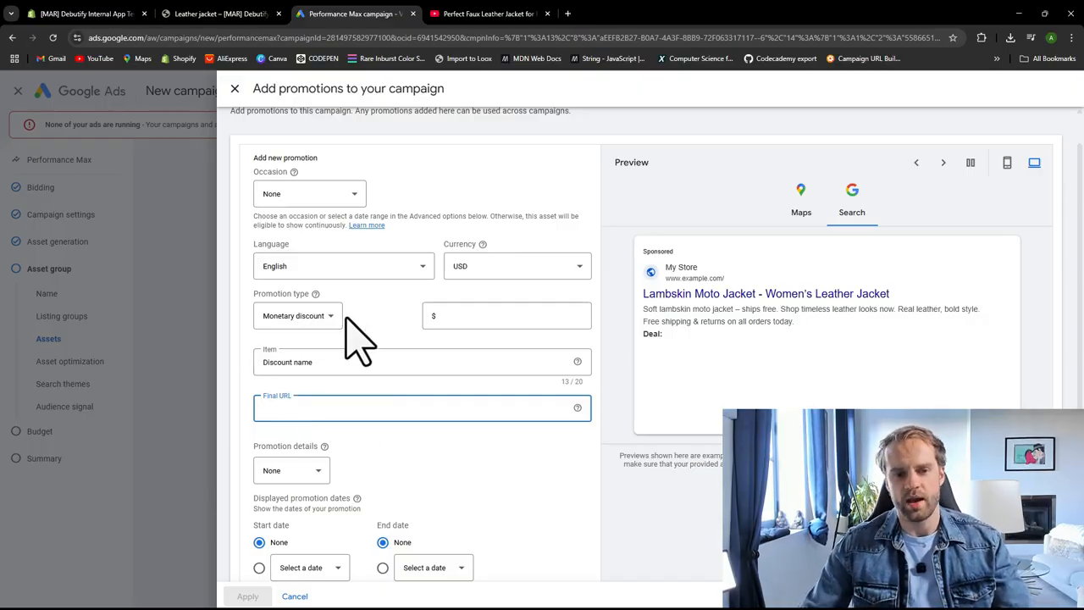
click(318, 318)
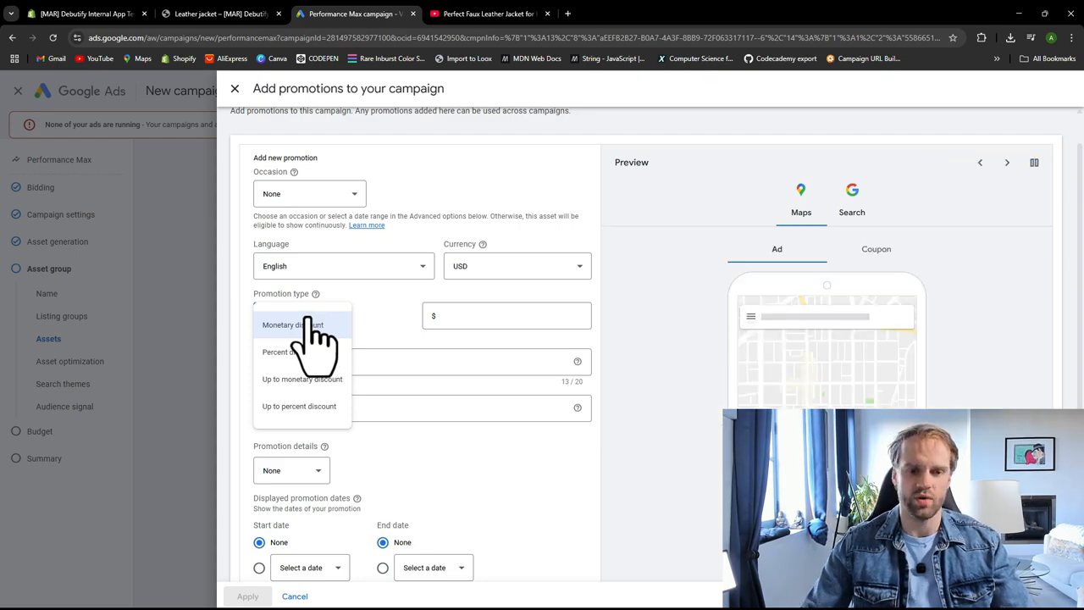
click(305, 352)
click(461, 320)
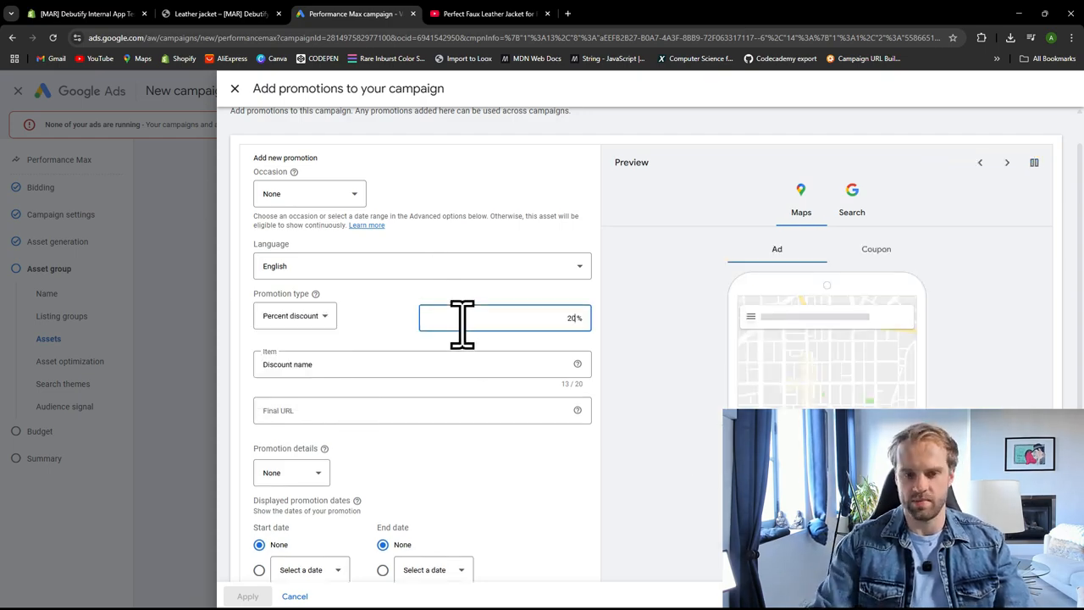
click(411, 342)
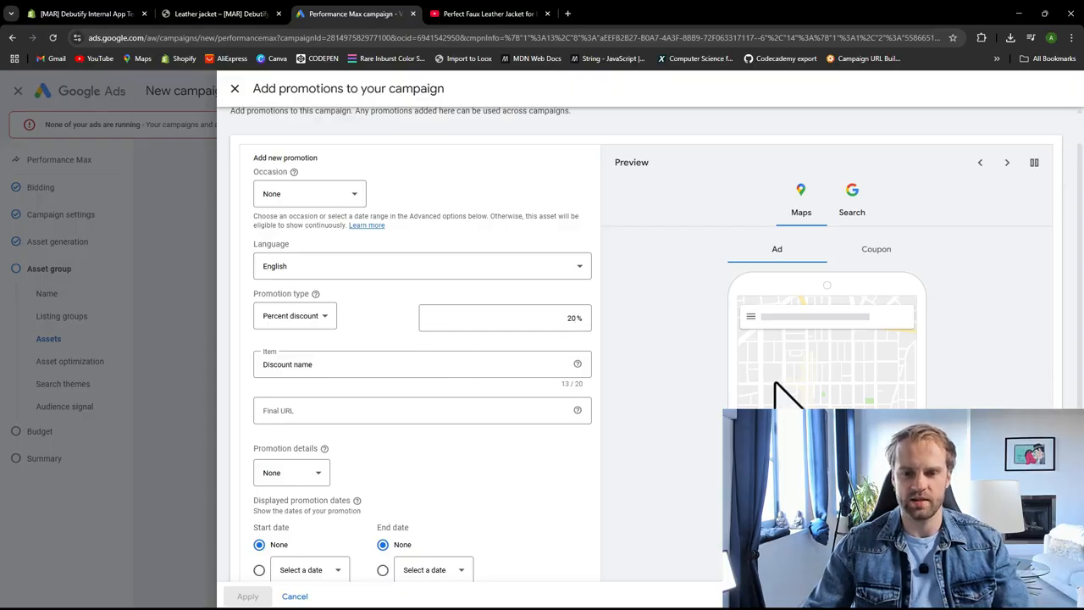
Step: Preview how the drafted promotion appears in a Search ad
scroll(796, 355, down, 2)
scroll(838, 271, up, 2)
click(852, 212)
scroll(745, 377, down, 1)
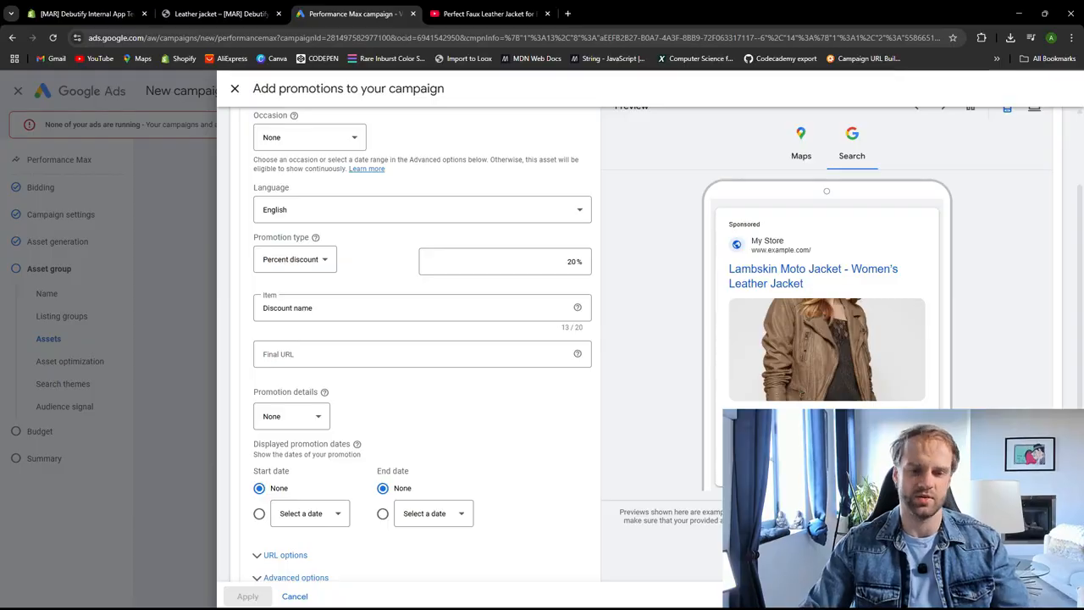
Step: Open the promotion's start date calendar, and close the promotion form without saving it
scroll(431, 484, down, 1)
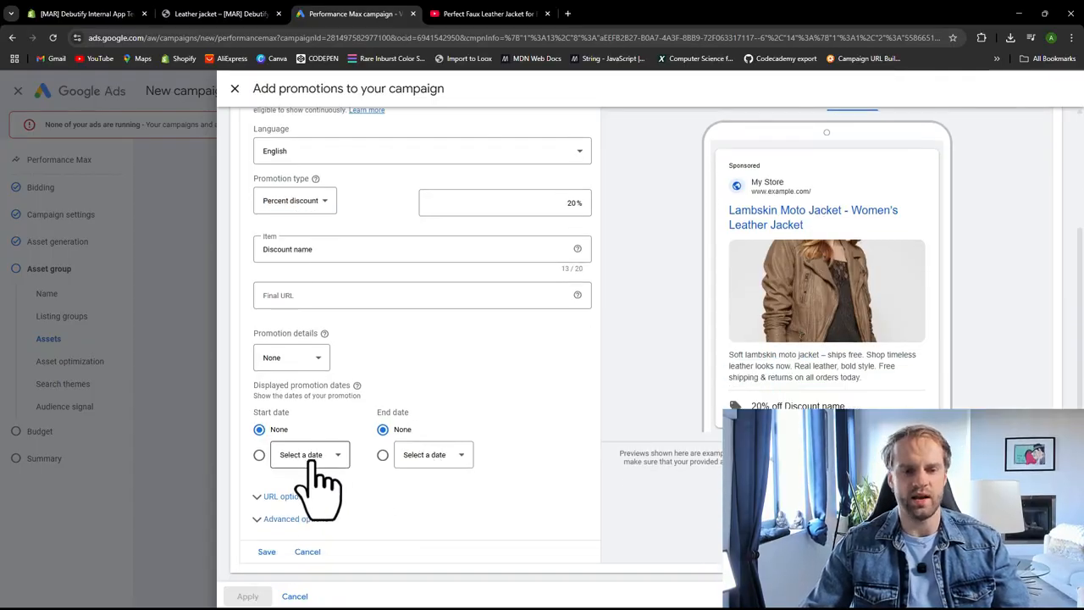
click(308, 462)
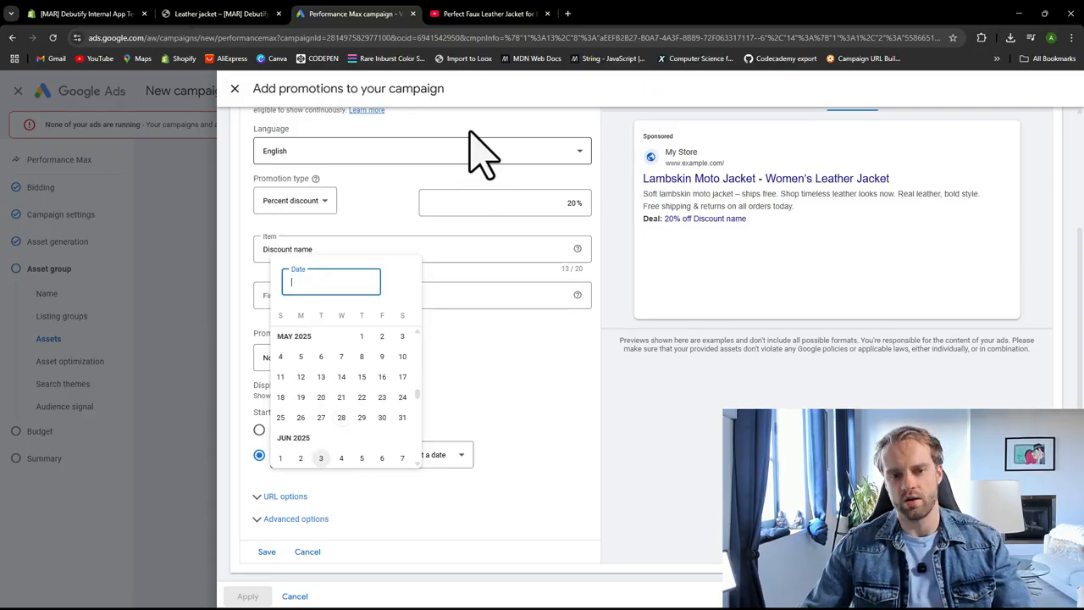
click(323, 117)
click(235, 88)
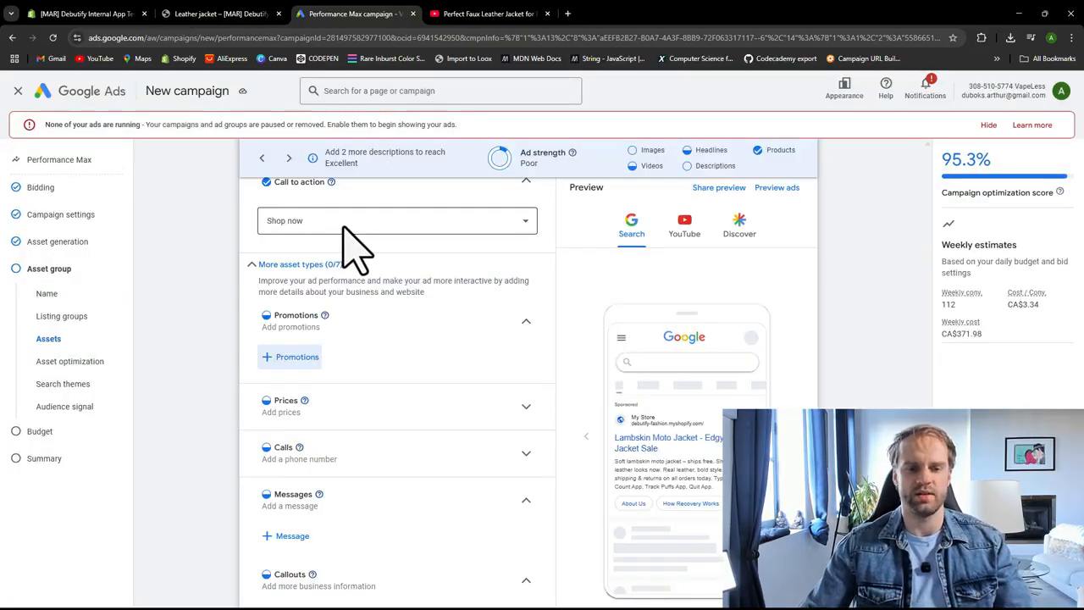
Step: Open the existing price asset from the campaign's prices and examine the Classic Moto Jacket entry's header, price, description and final URL
scroll(409, 386, down, 1)
click(405, 366)
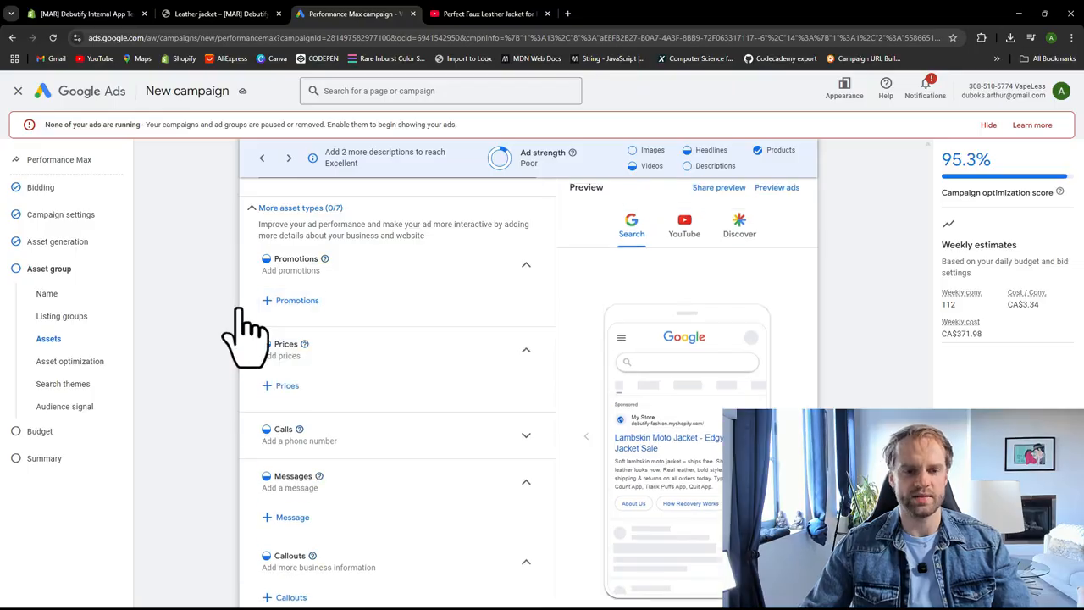
click(292, 388)
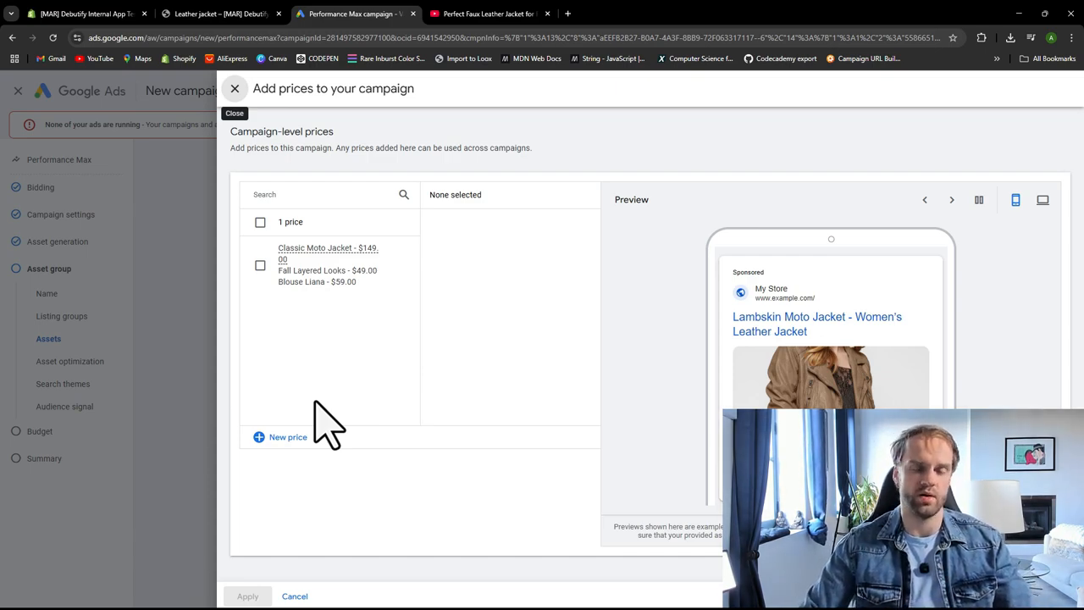
click(393, 266)
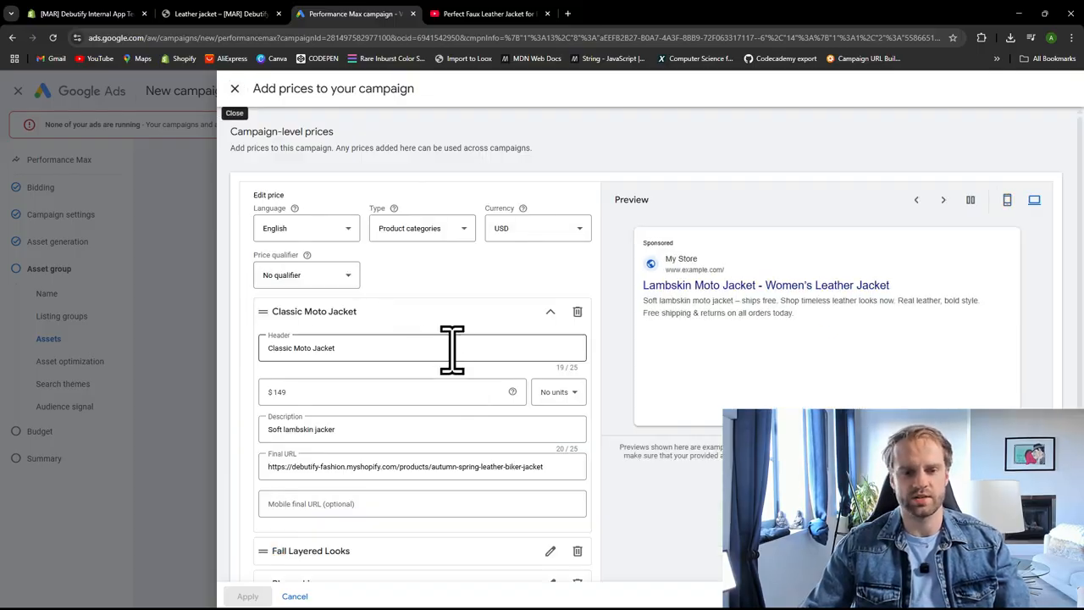
scroll(271, 387, down, 1)
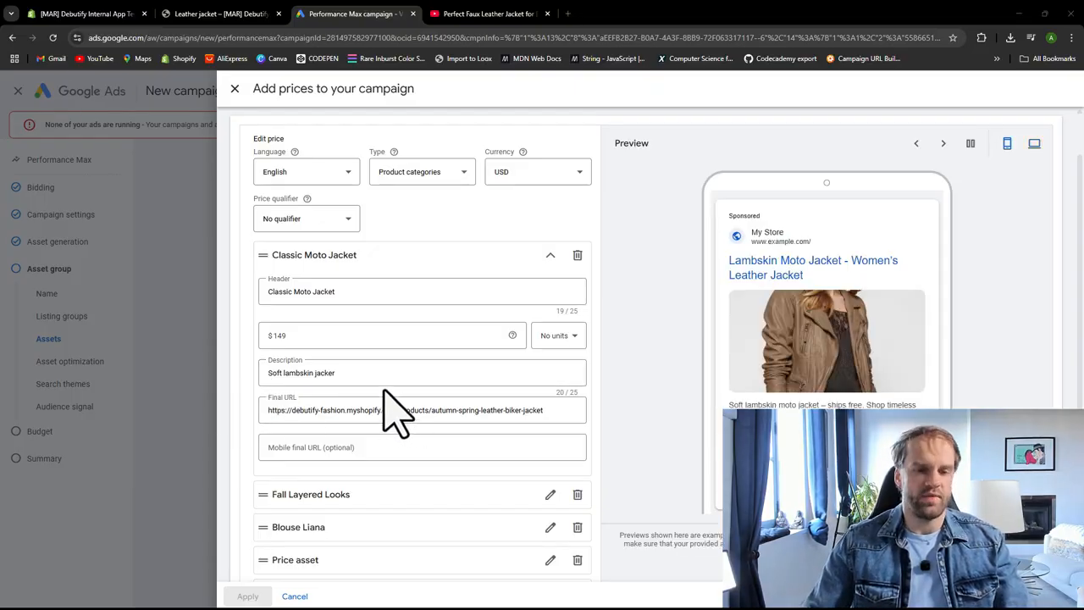
click(358, 371)
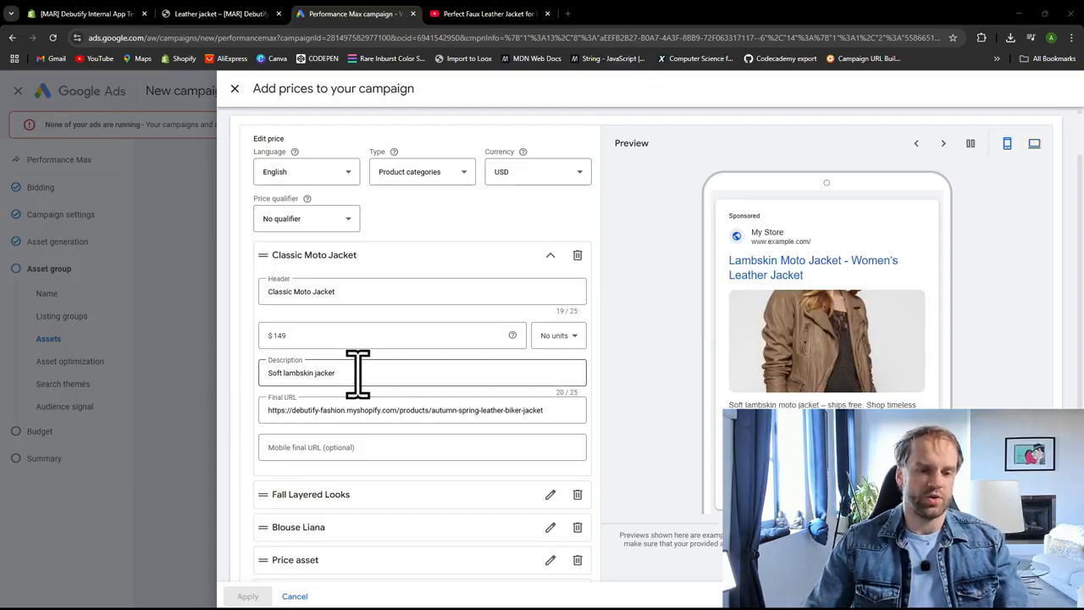
click(383, 412)
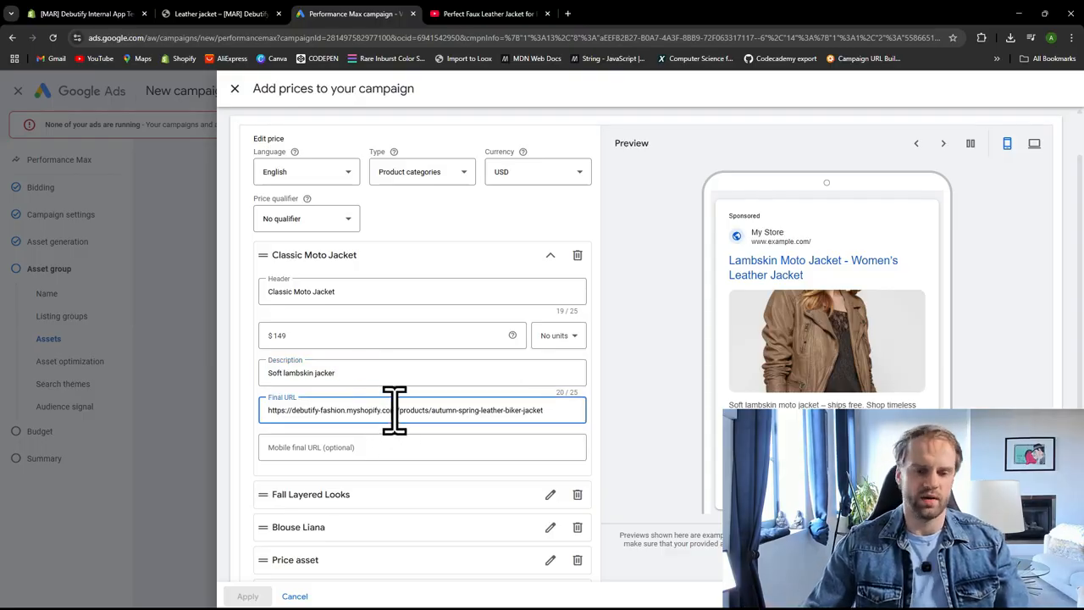
scroll(395, 410, down, 1)
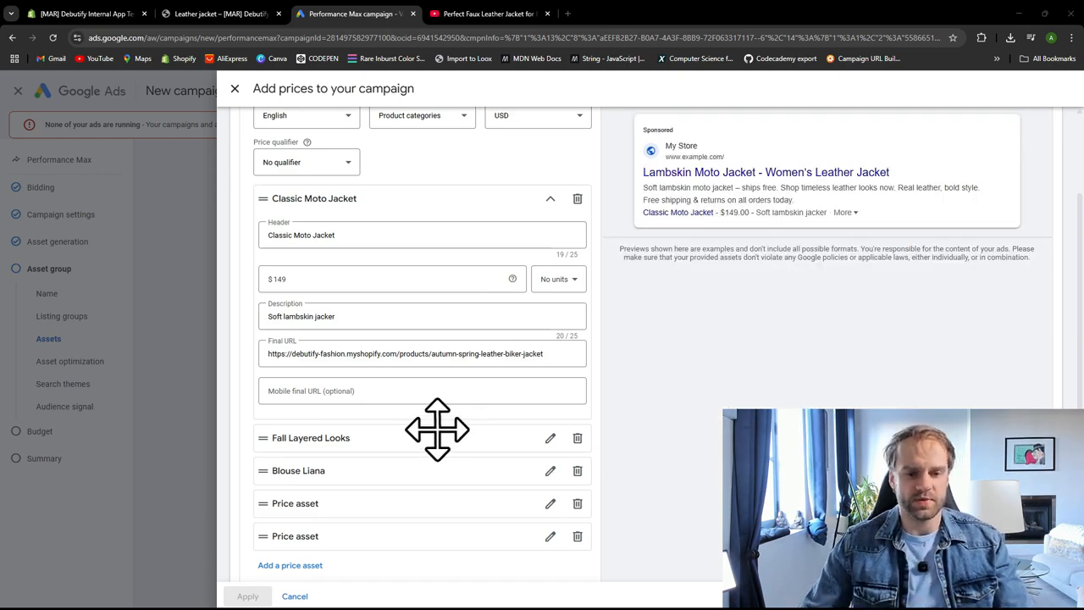
scroll(437, 430, down, 1)
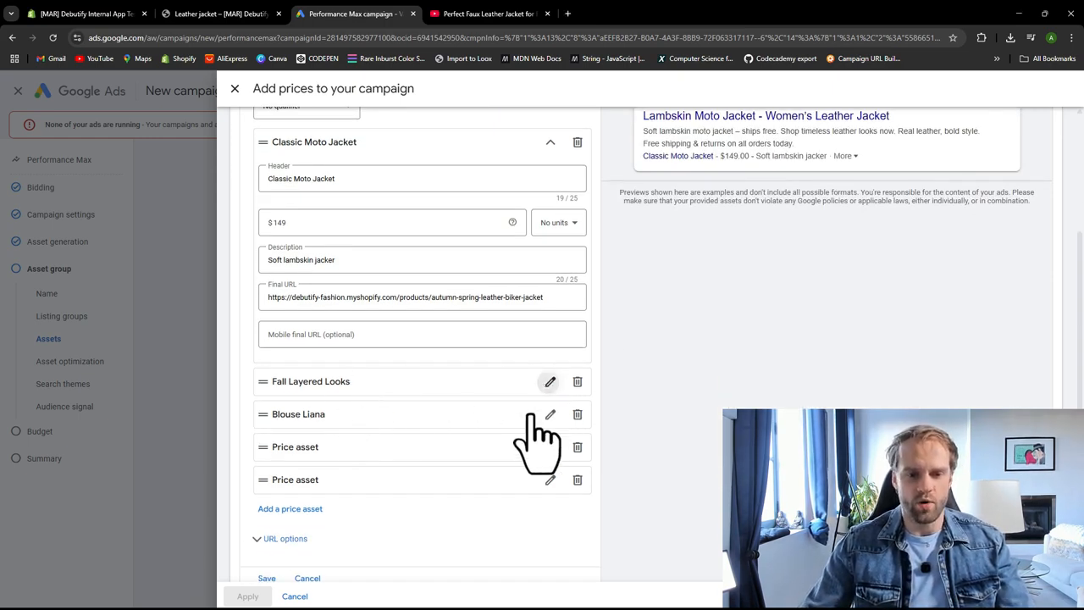
Step: Expand the Fall Layered Looks entry to examine its header and price, and close the prices form without saving
click(550, 381)
scroll(395, 448, down, 1)
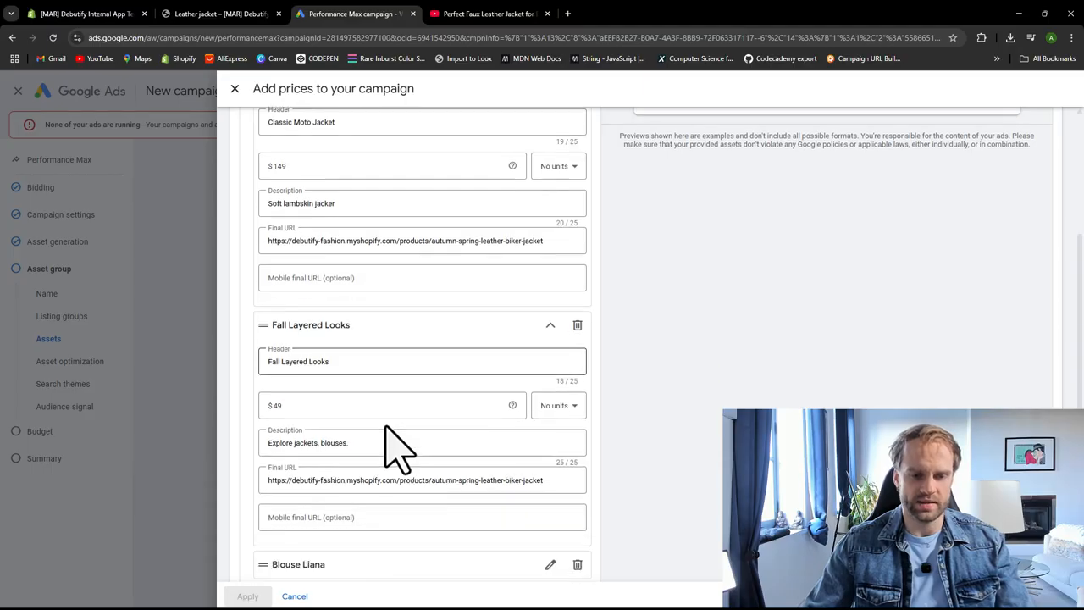
click(339, 363)
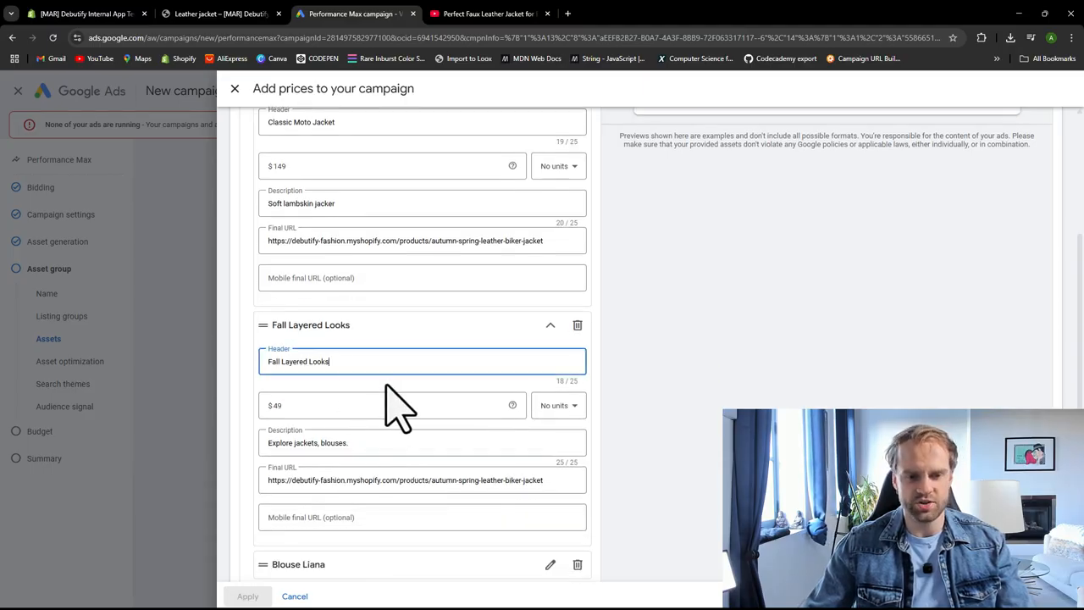
click(334, 403)
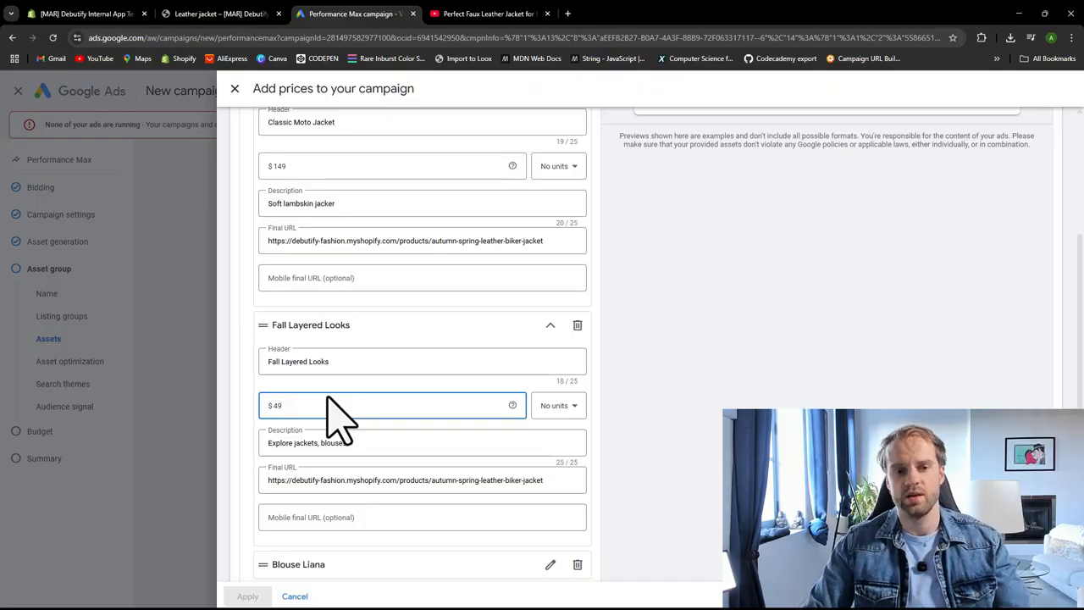
scroll(242, 296, up, 3)
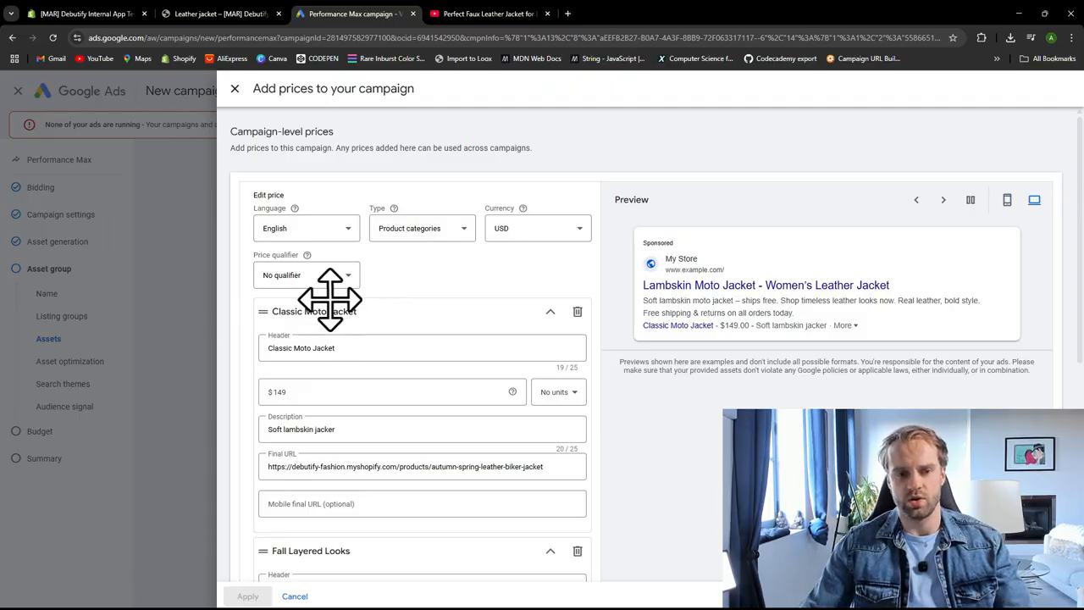
scroll(241, 127, down, 3)
key(Escape)
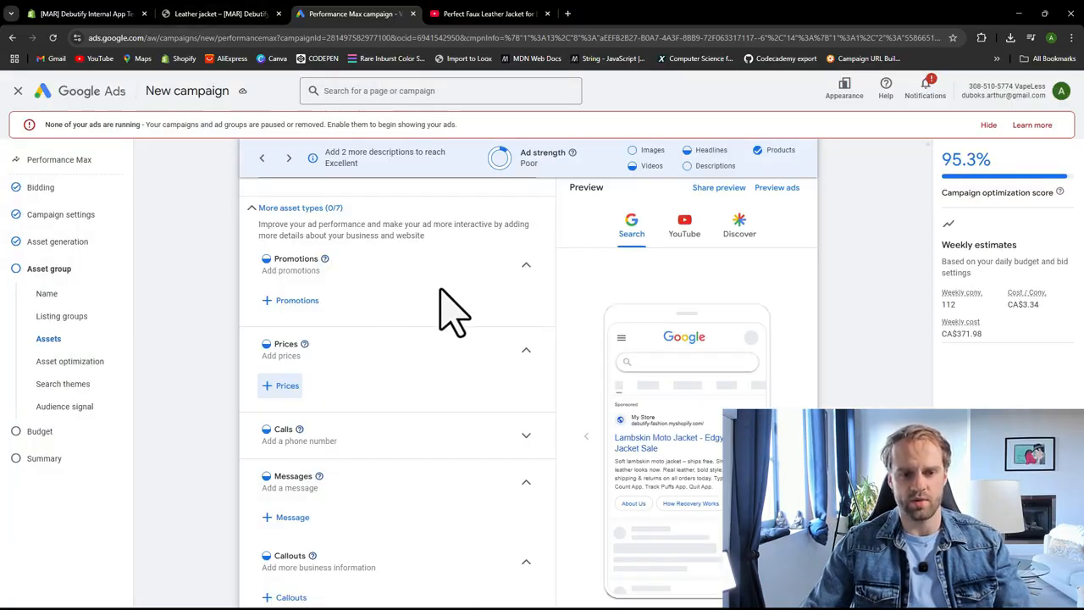
Step: Add the existing price asset with Classic Moto Jacket, Fall Layered Looks and Blouse Liana to the campaign
key(Return)
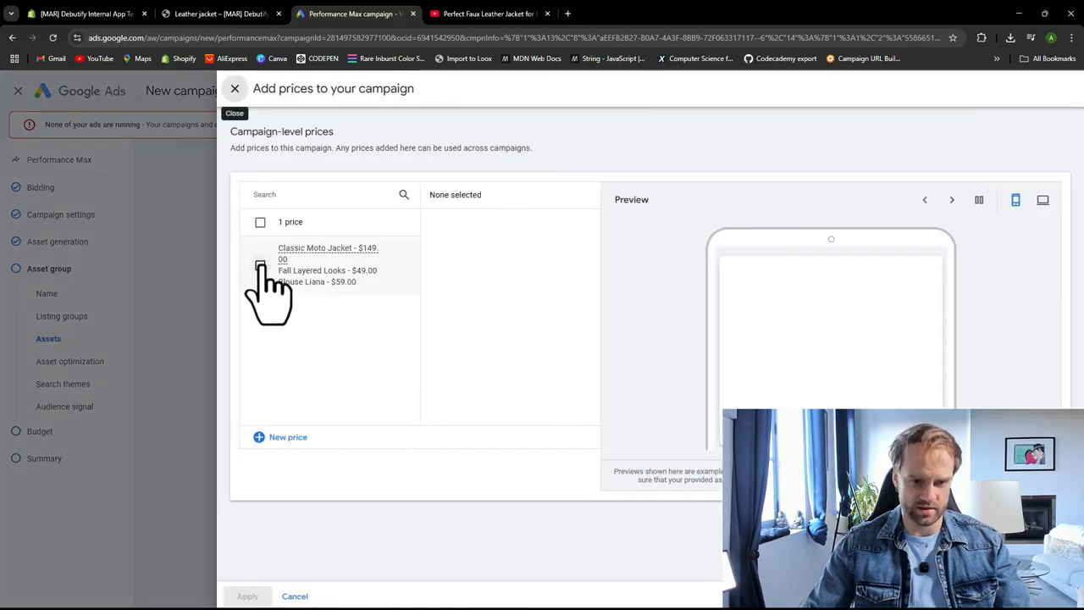
click(260, 265)
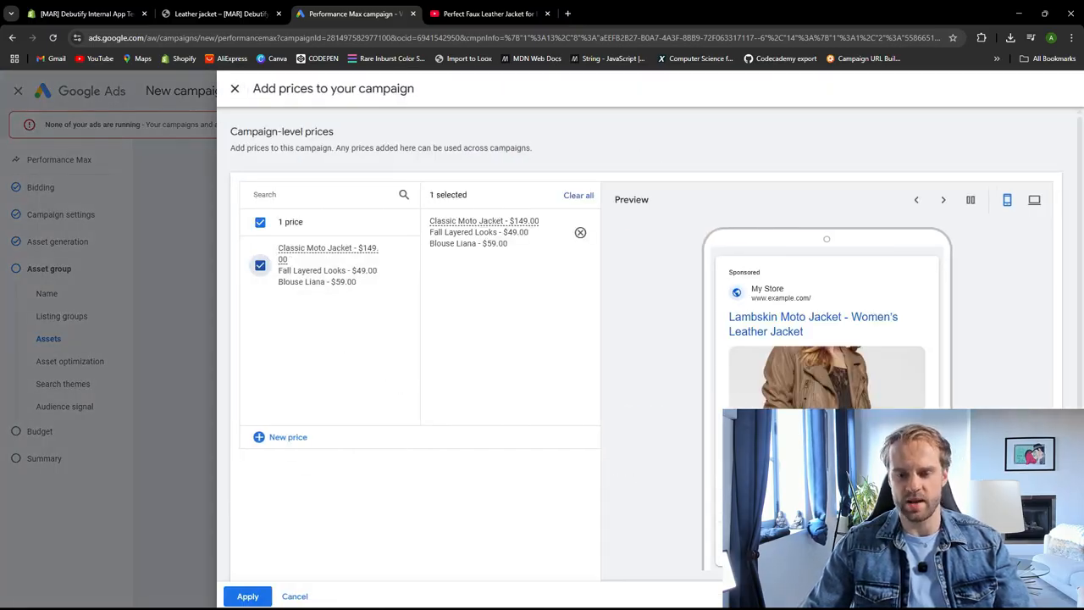
scroll(644, 338, down, 1)
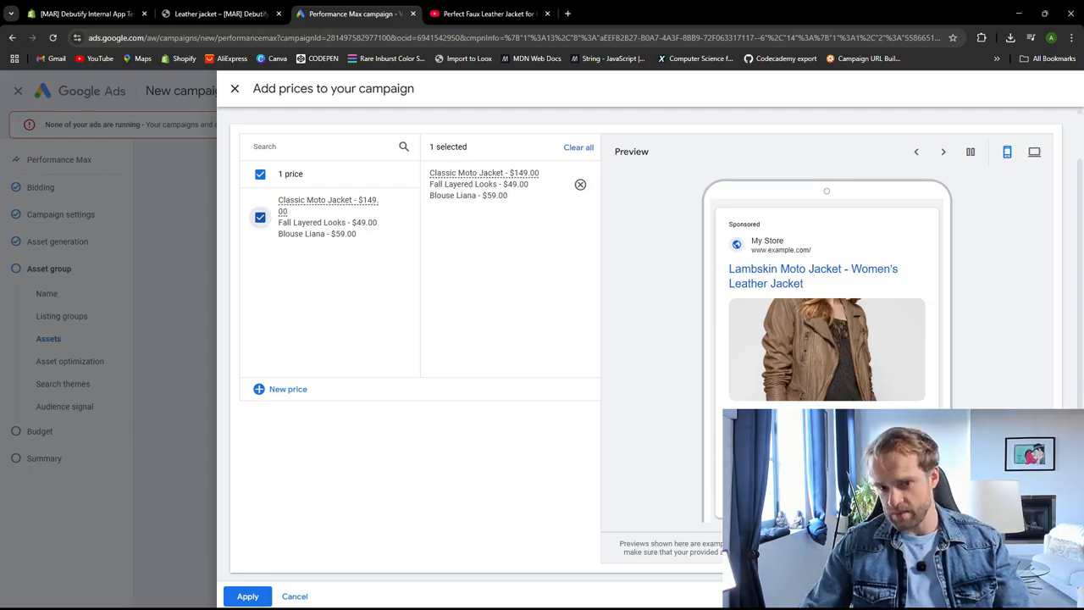
click(1034, 152)
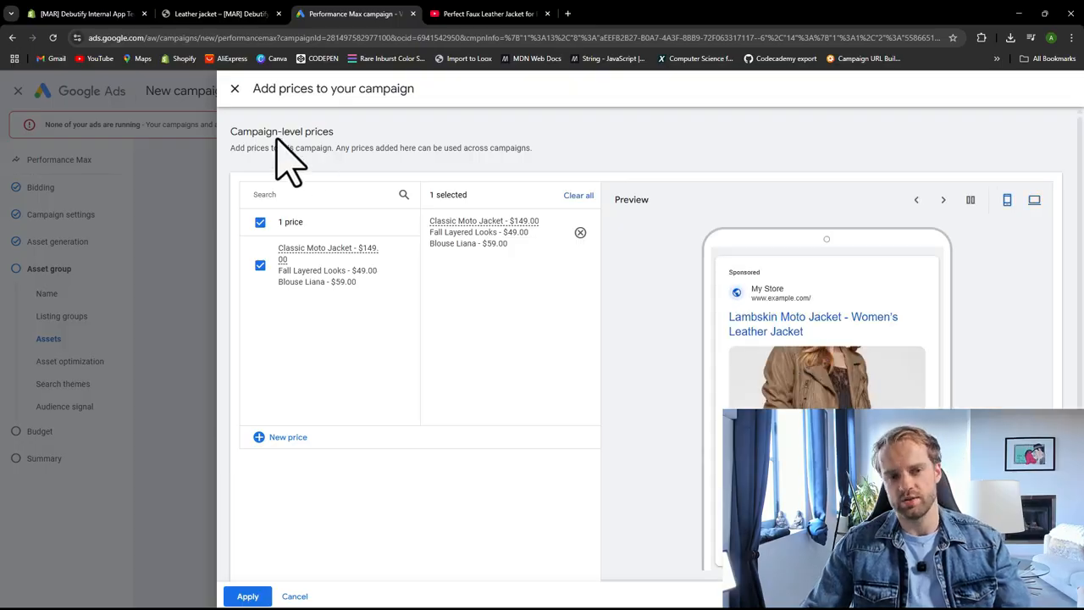
click(247, 596)
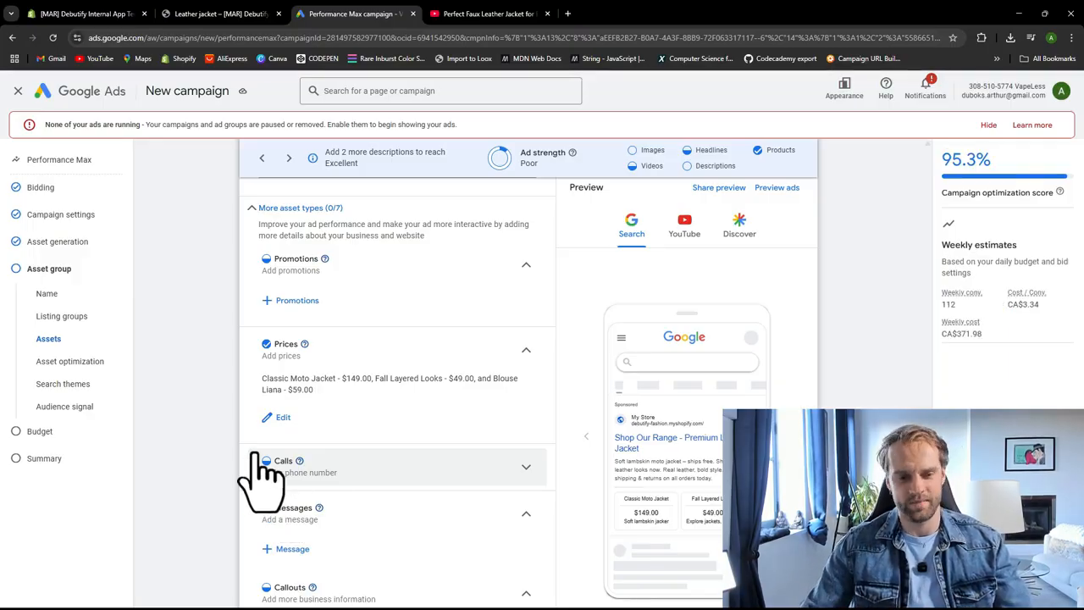
Step: Examine the WhatsApp message form for the campaign, including its phone number field, and close it without adding a message
scroll(262, 474, down, 1)
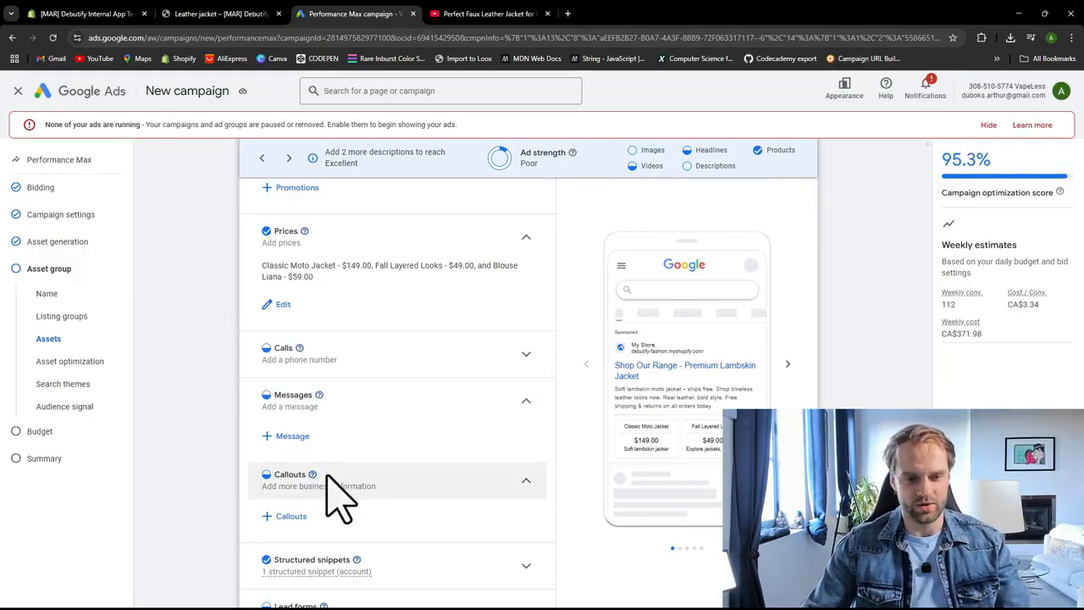
click(409, 419)
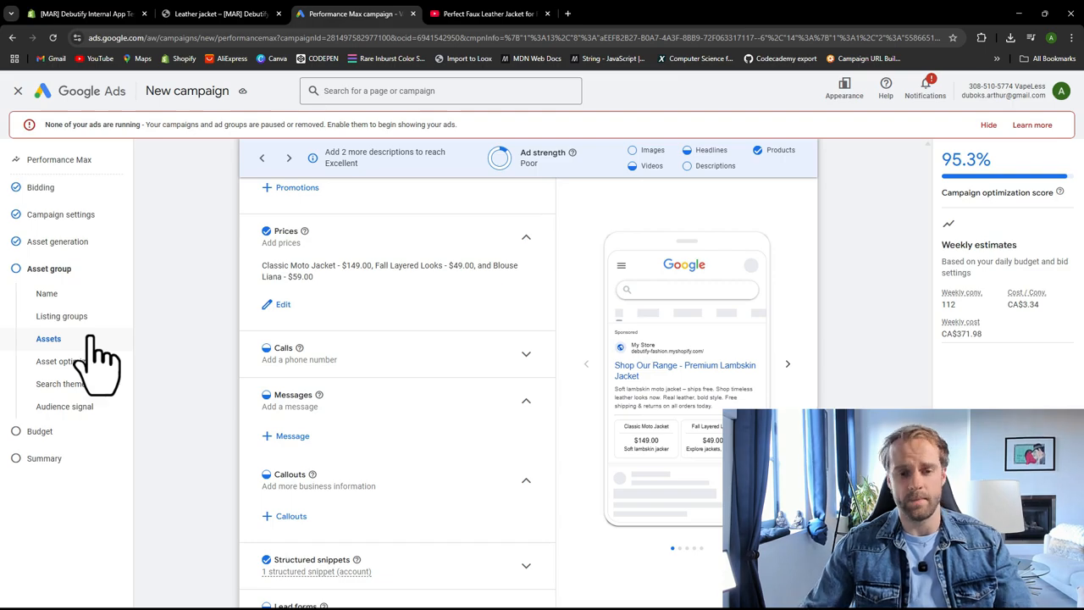
click(286, 436)
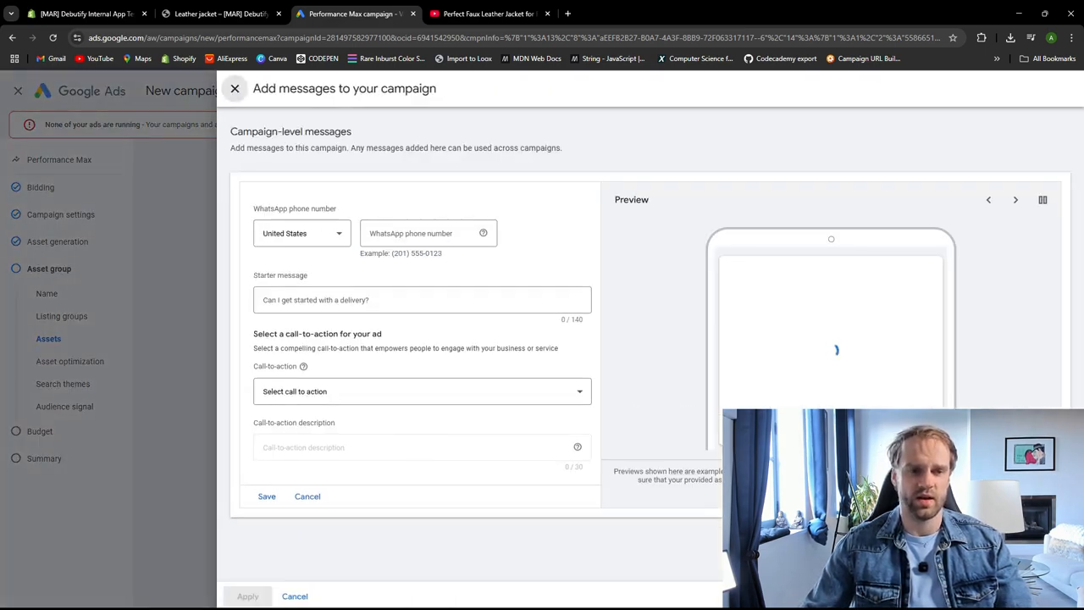
scroll(450, 368, down, 1)
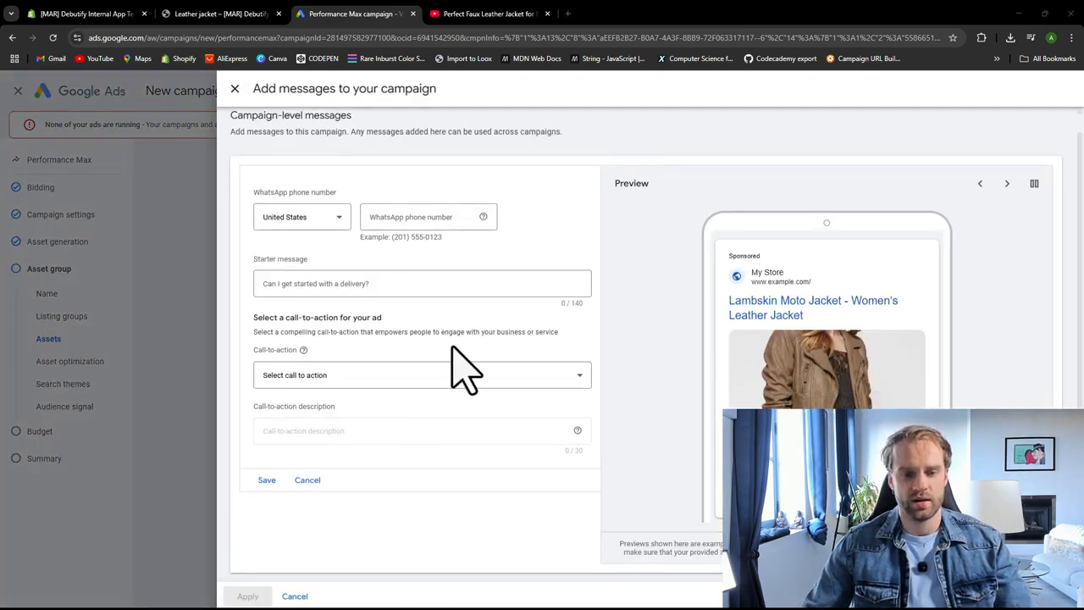
click(394, 222)
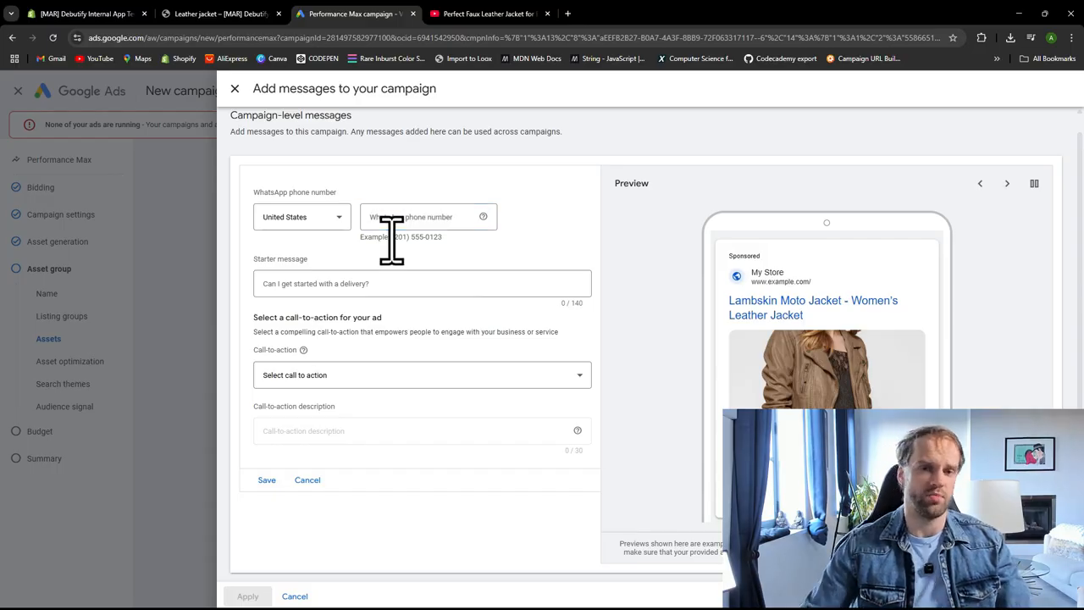
click(388, 227)
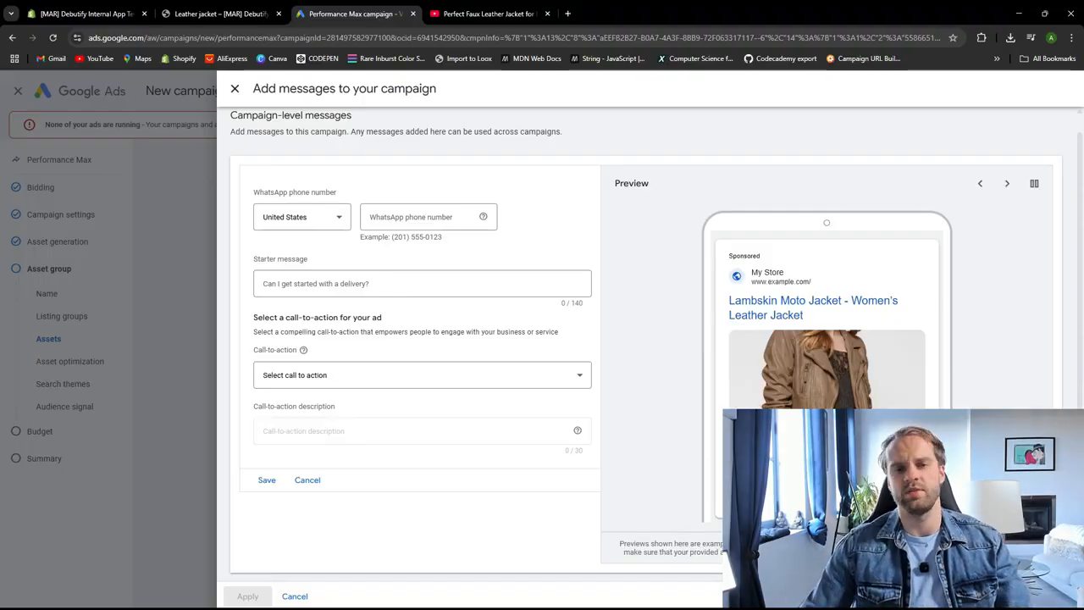
click(234, 88)
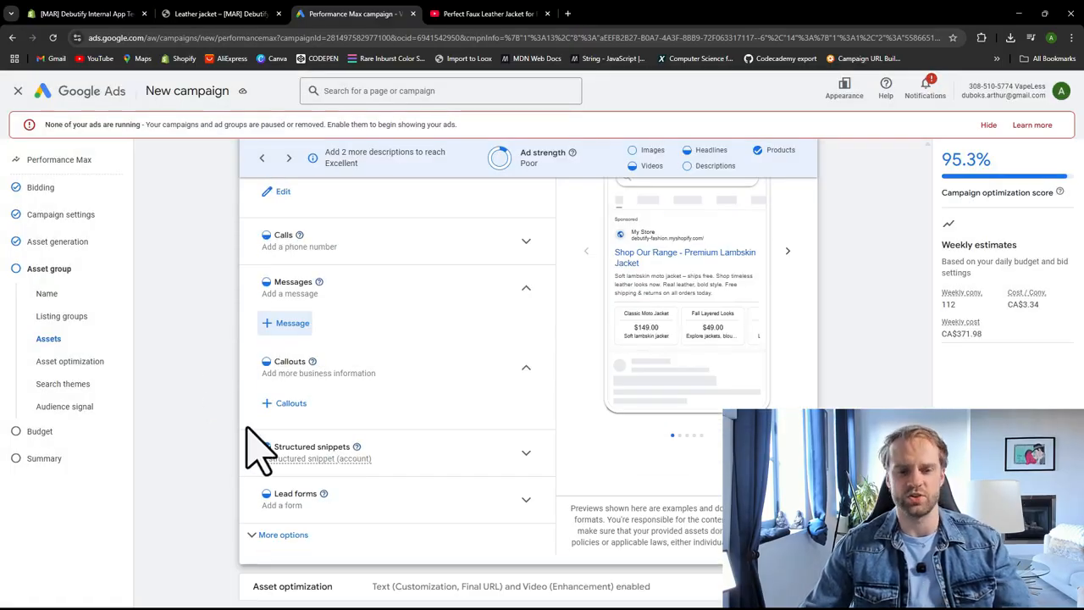
Step: Open the campaign's callouts and view the blank form for a new callout, cancelling it without entering any text
click(393, 383)
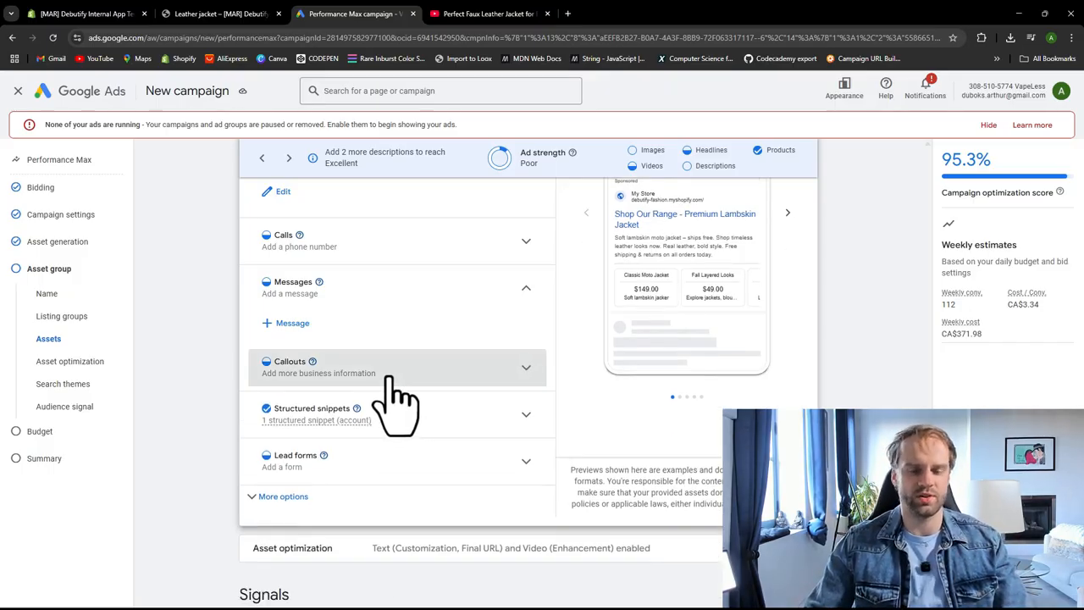
click(389, 381)
click(288, 403)
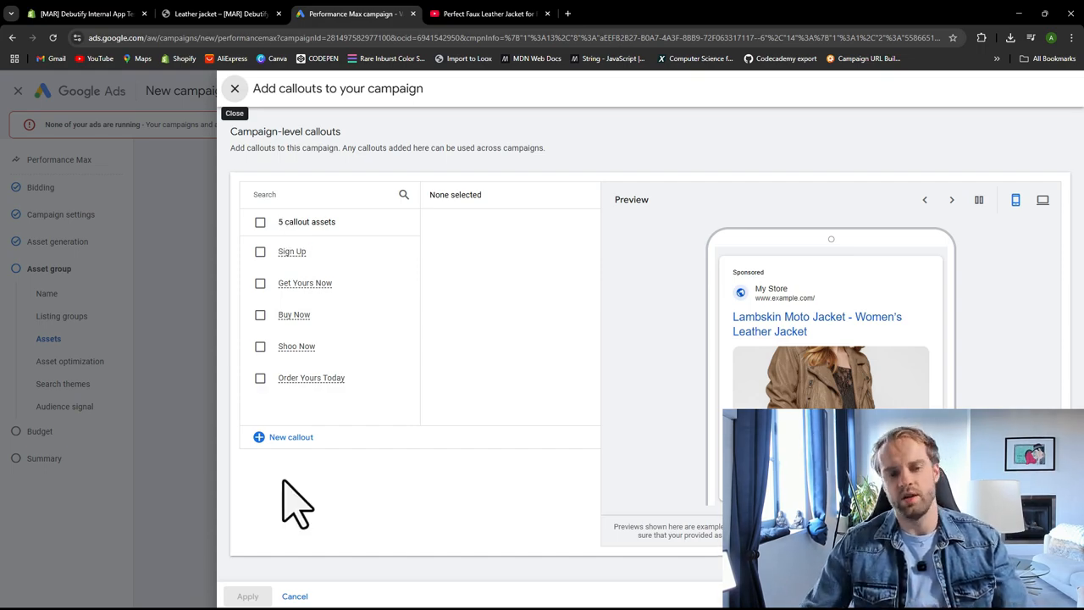
click(291, 437)
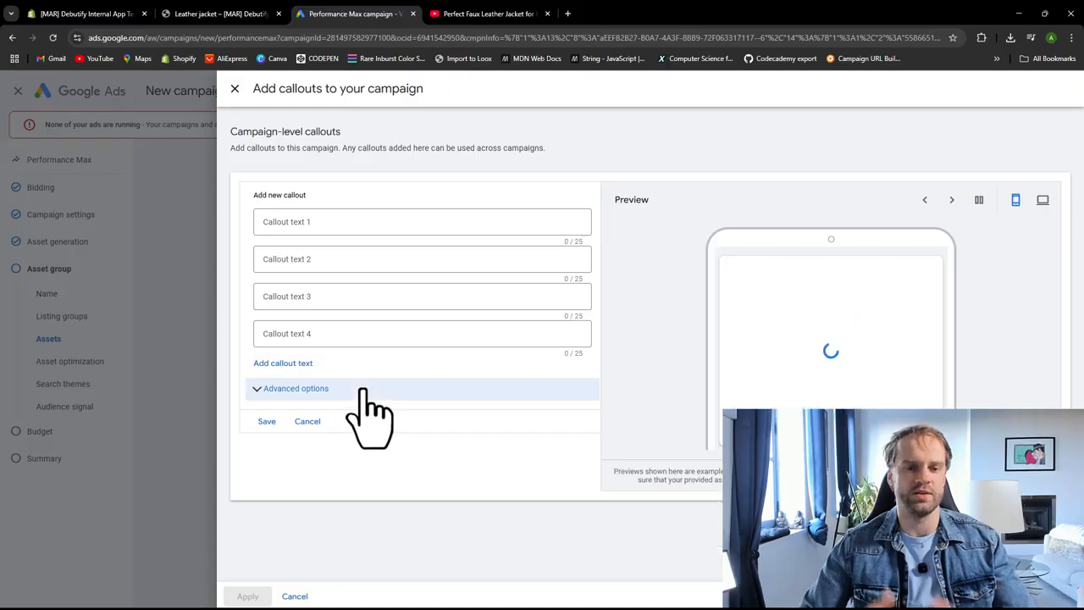
click(307, 422)
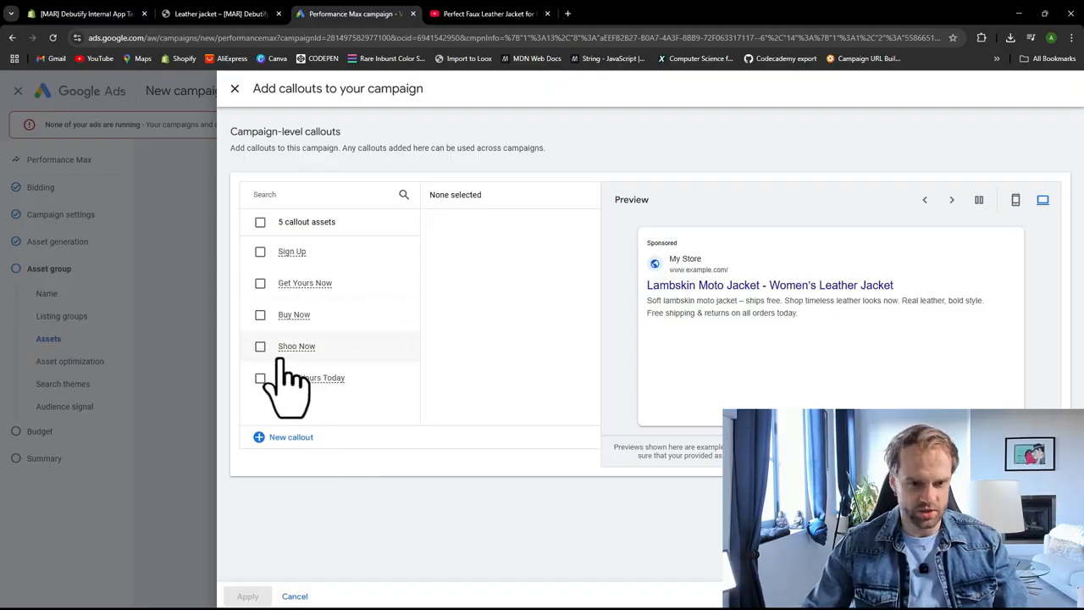
Step: Correct the misspelled "Shoo Now" callout text to "Shop Now" and save it
click(391, 347)
click(295, 229)
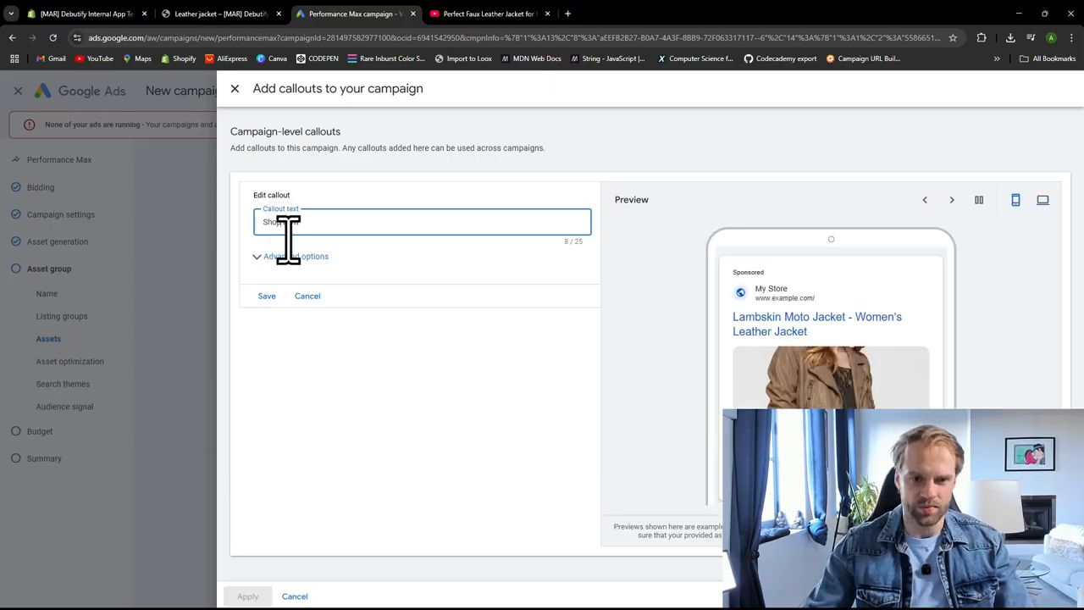
click(270, 297)
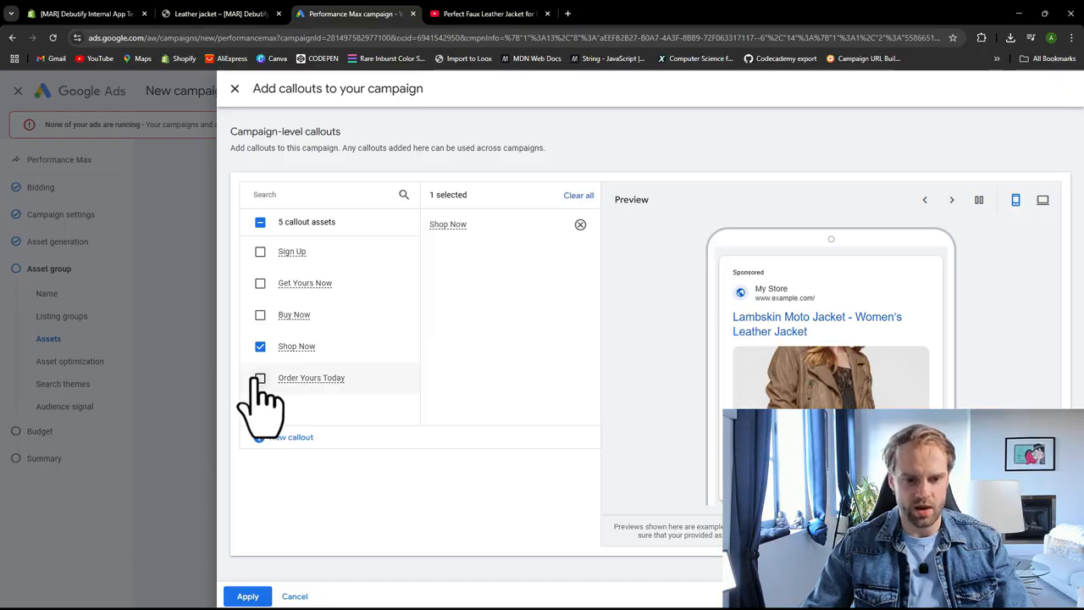
Step: Select the "Order Yours Today" and "Buy Now" callouts as well, and apply the selected callouts to the campaign
click(260, 377)
click(260, 314)
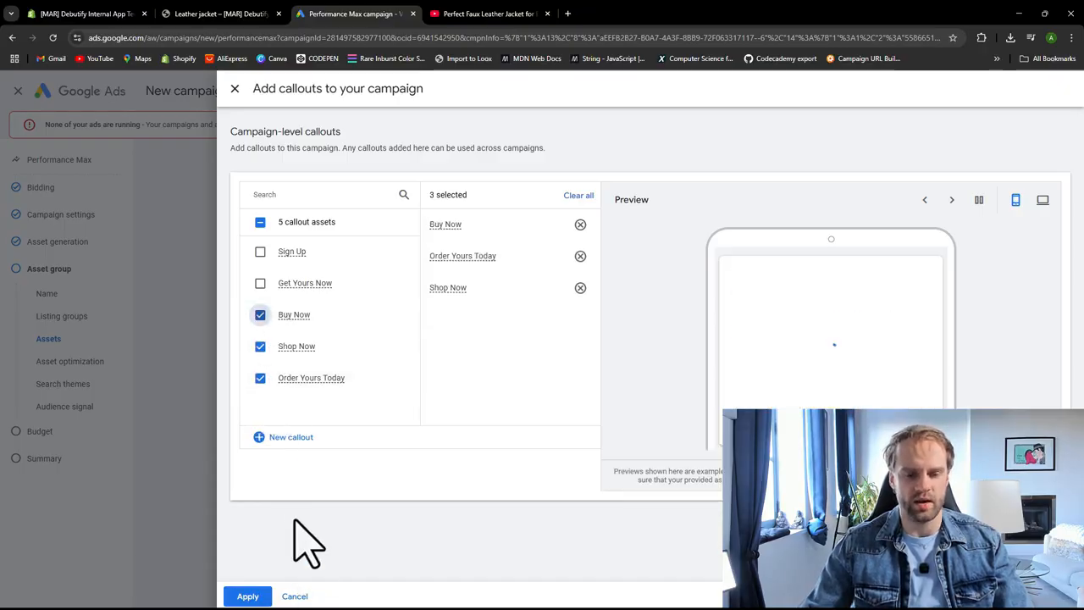
click(254, 597)
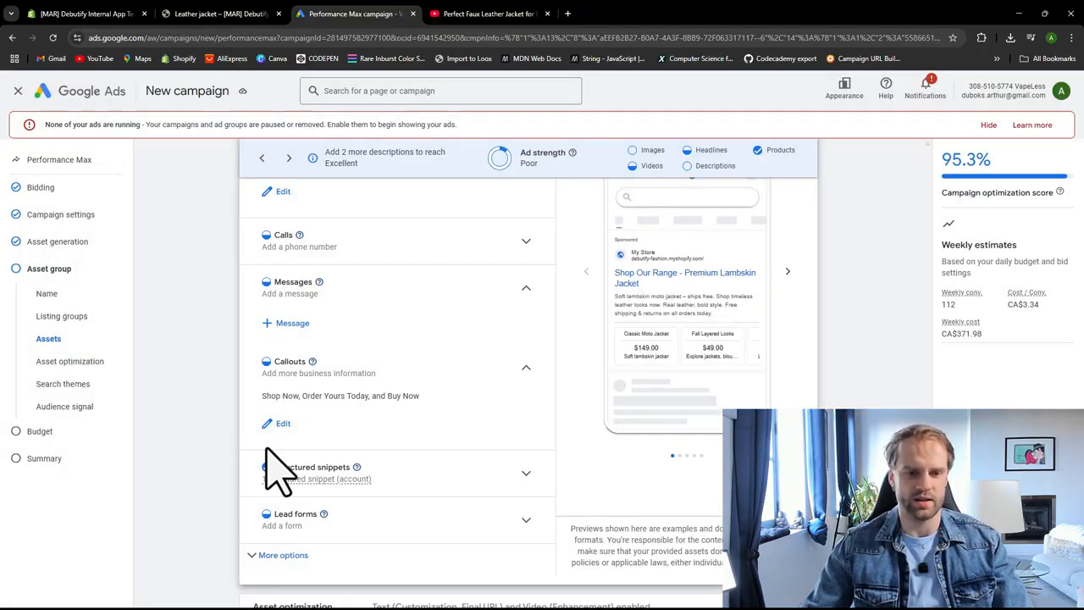
Step: Open the campaign's structured snippets and bring up the existing Types snippet for editing to review its T-Shirts, Jackets and Bags values
scroll(291, 453, down, 2)
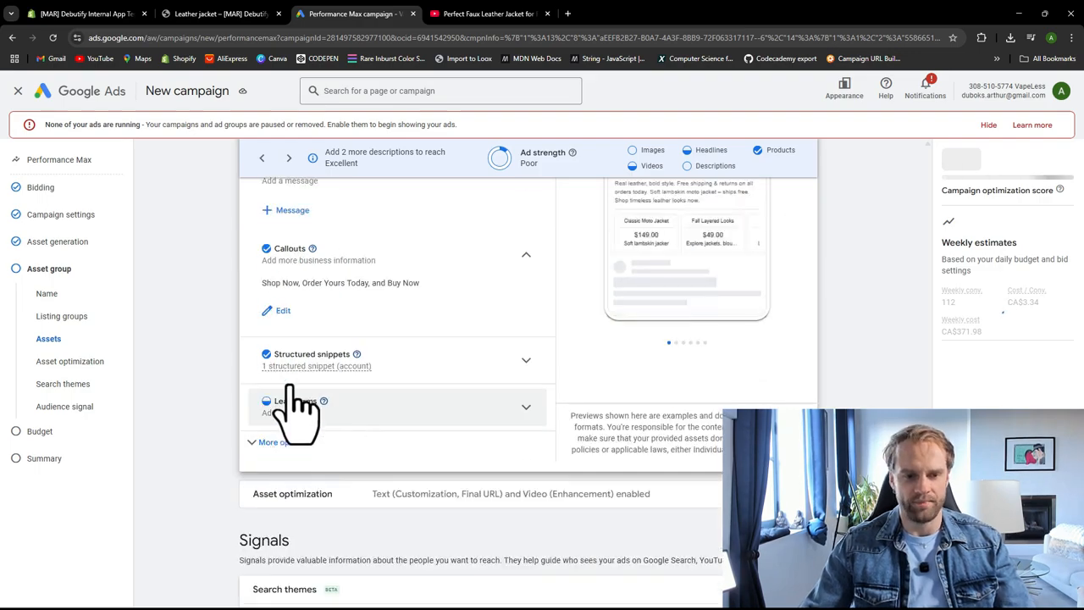
click(493, 375)
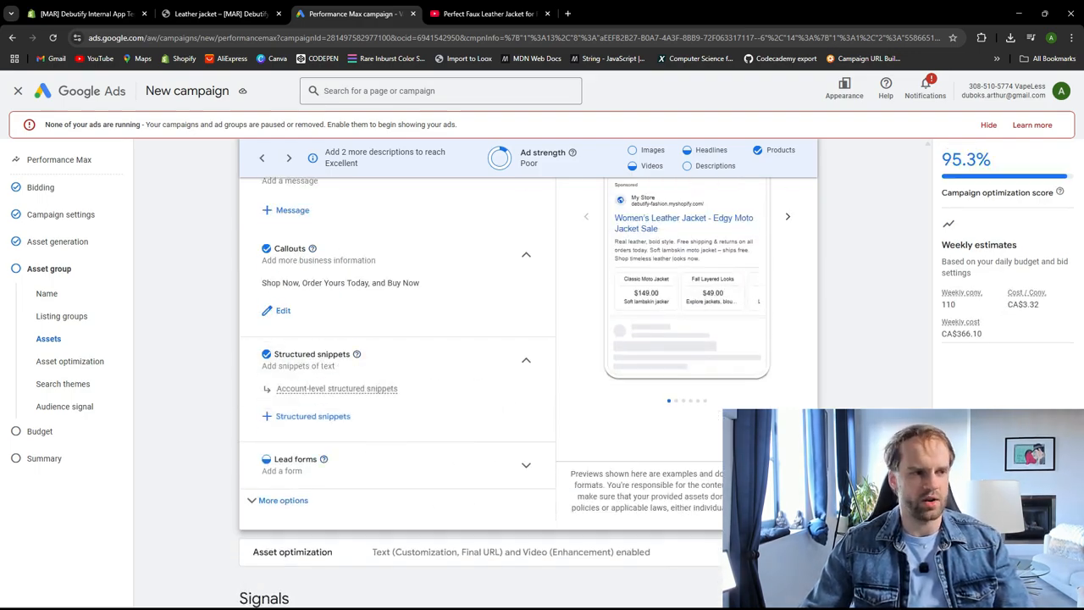
click(312, 416)
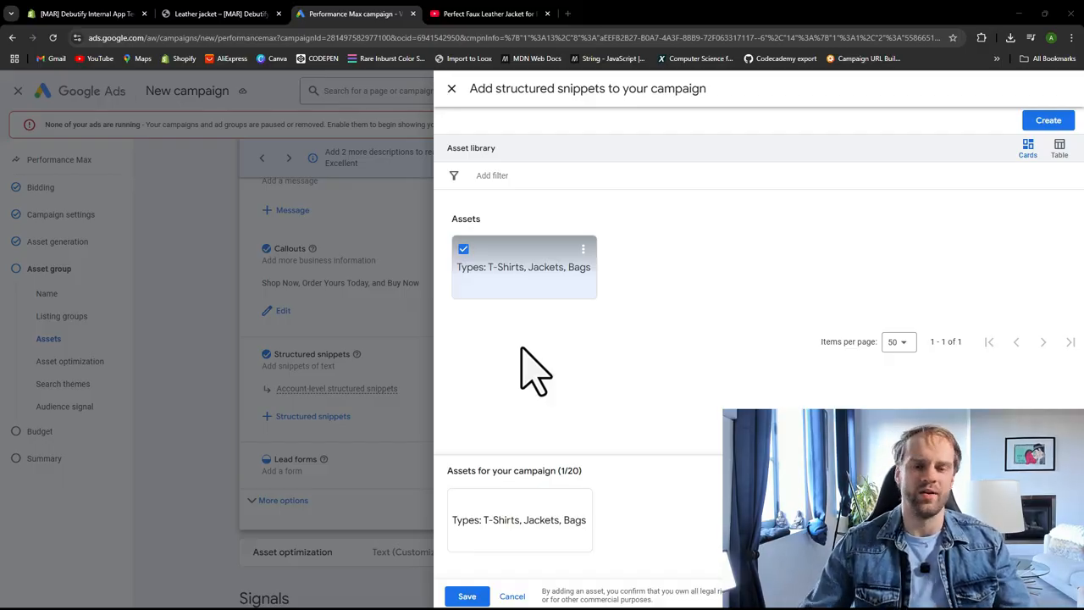
click(584, 248)
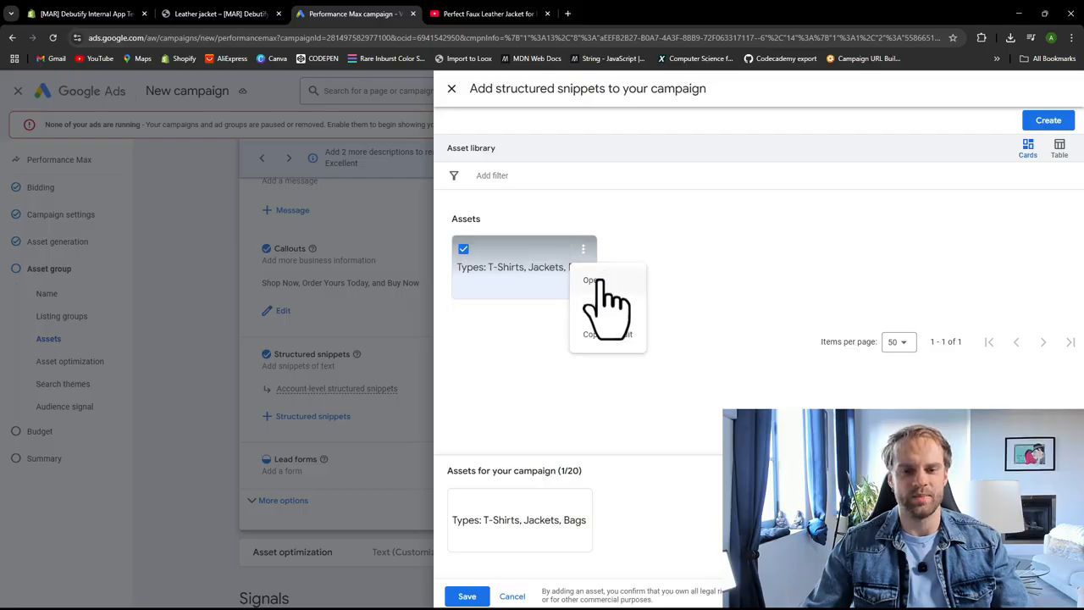
click(598, 308)
click(351, 209)
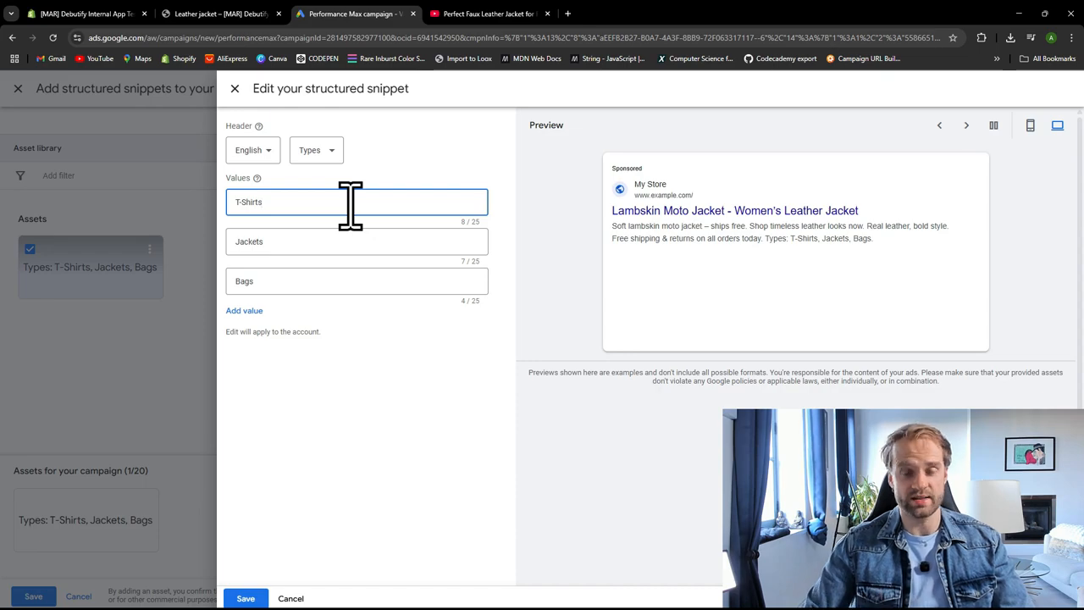
click(291, 242)
click(281, 280)
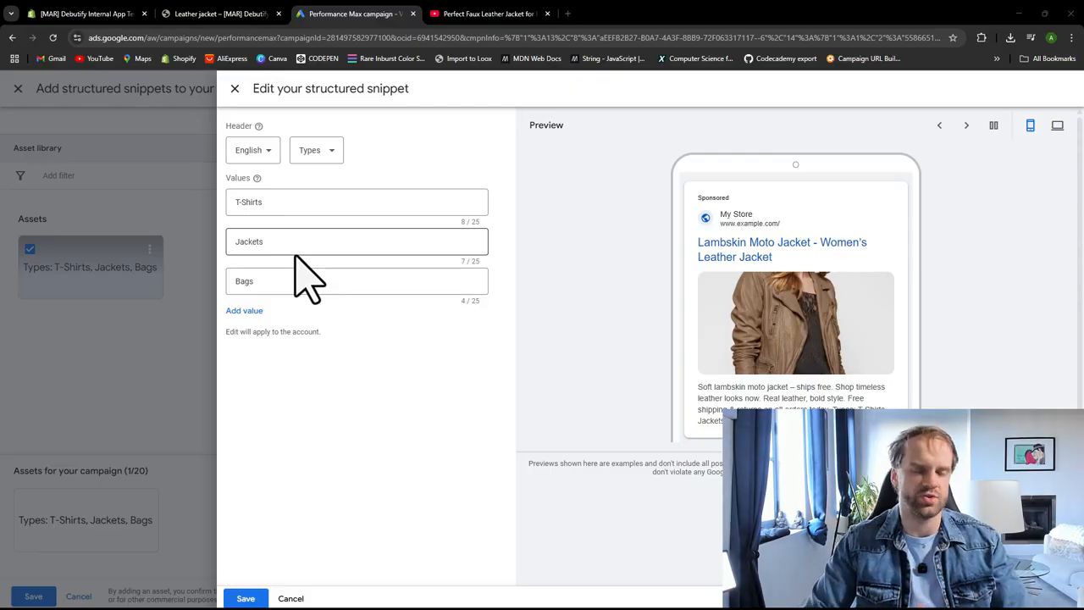
click(285, 204)
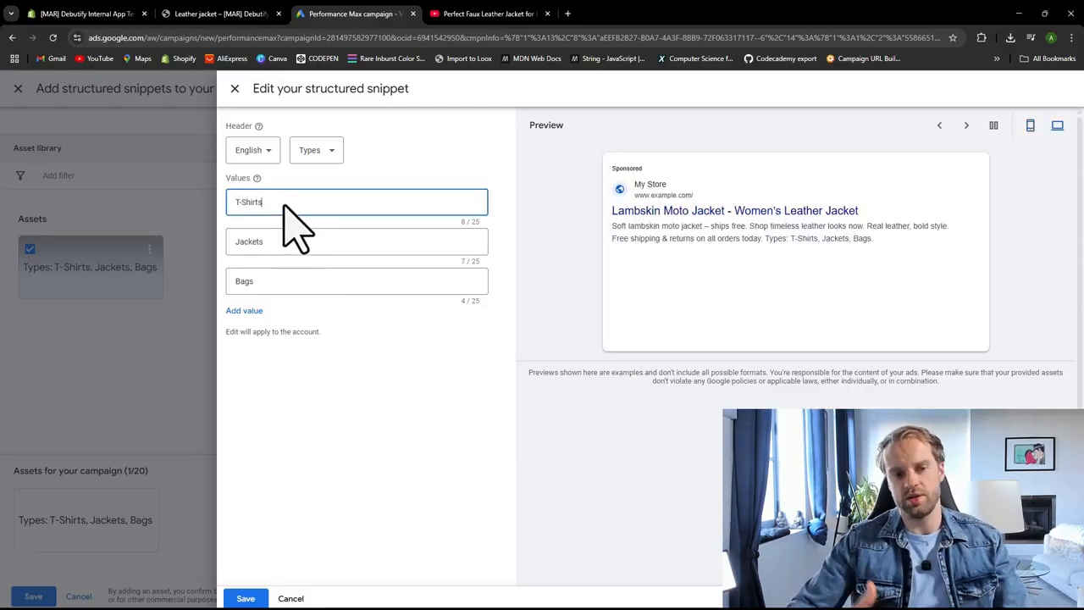
Step: Add the value "Shoes" to the Types structured snippet, save it and apply the snippet to the campaign
click(245, 310)
text(Shoes)
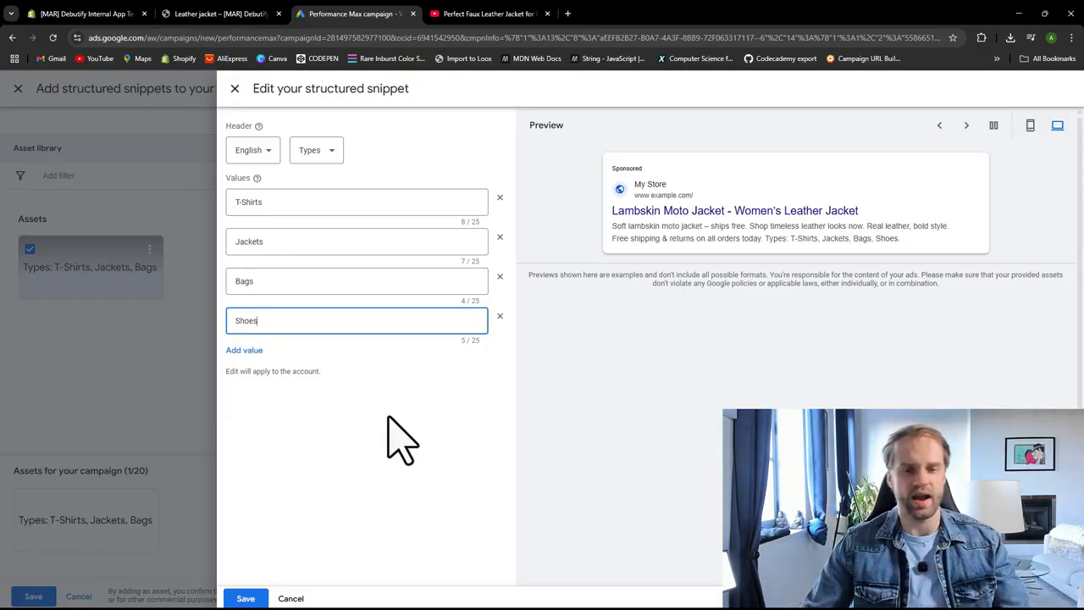
right_click(252, 599)
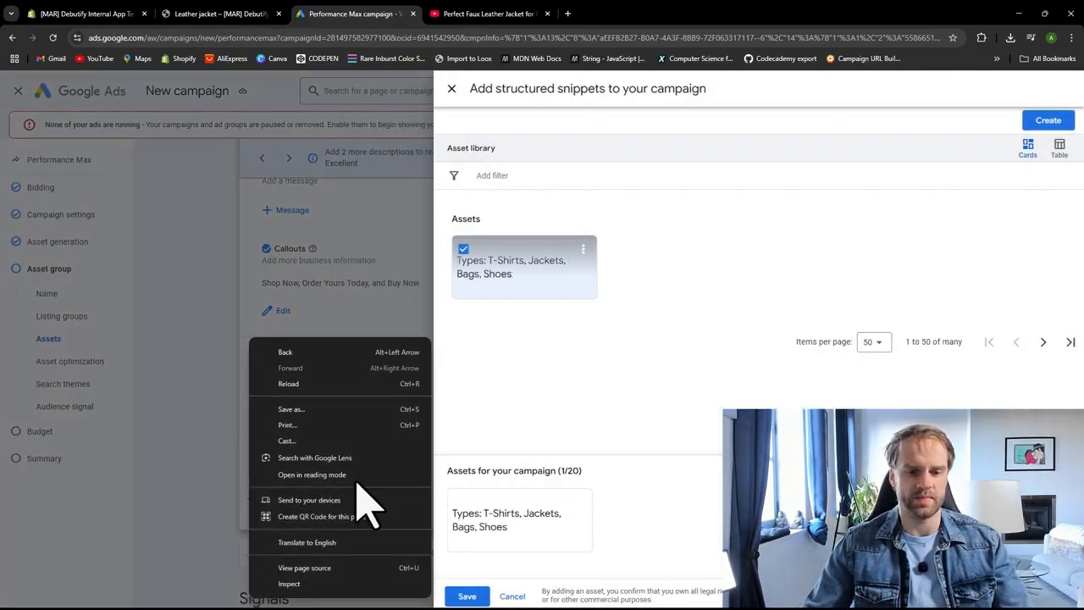
click(573, 363)
click(467, 596)
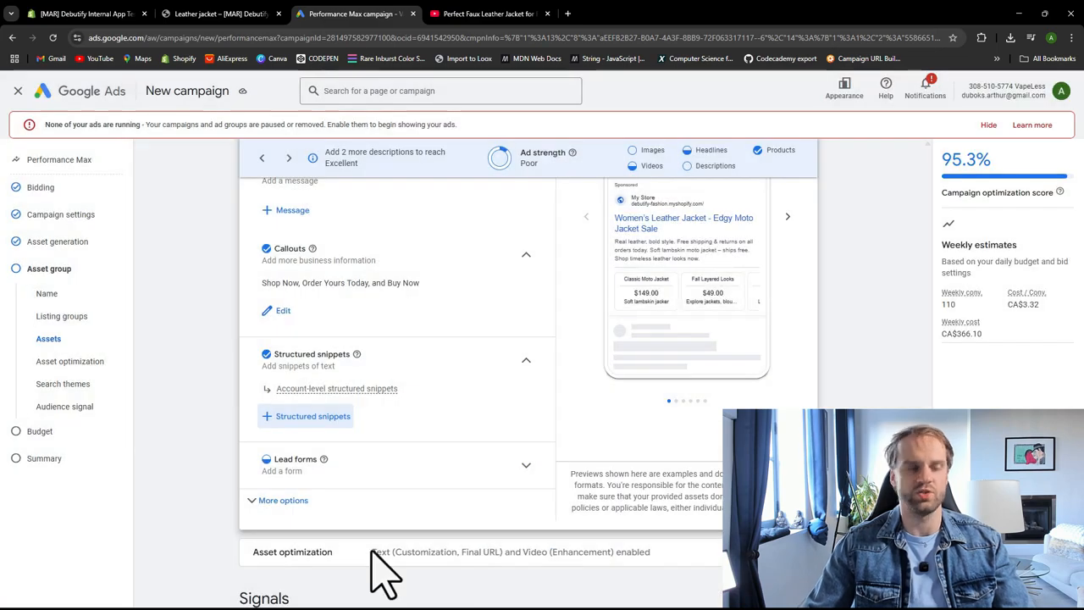
Step: Add "womens jacket" as a search theme in the asset group's signals
scroll(262, 211, down, 2)
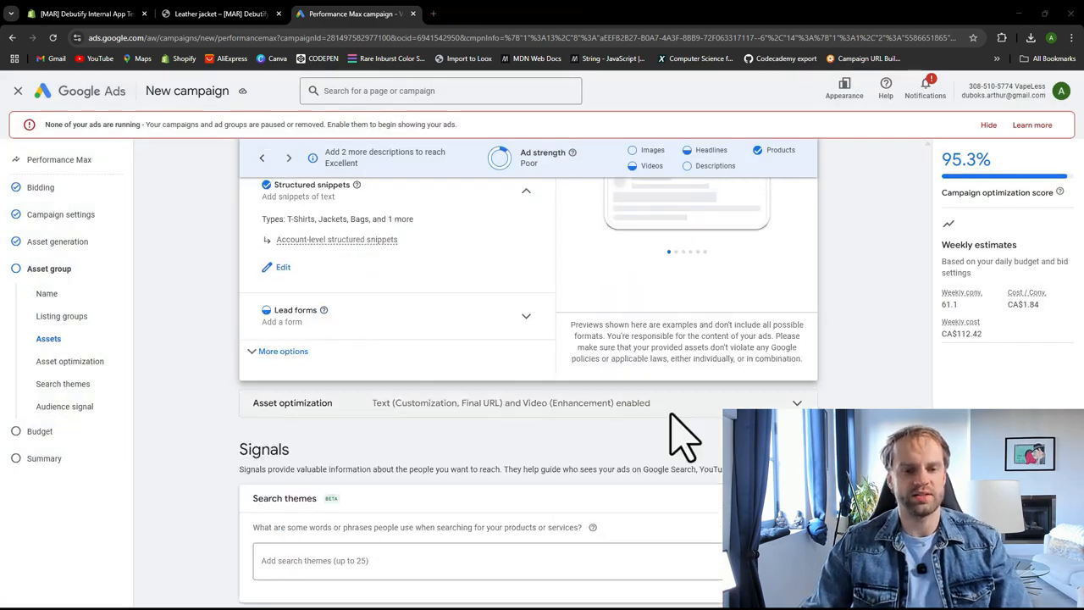
scroll(237, 416, down, 2)
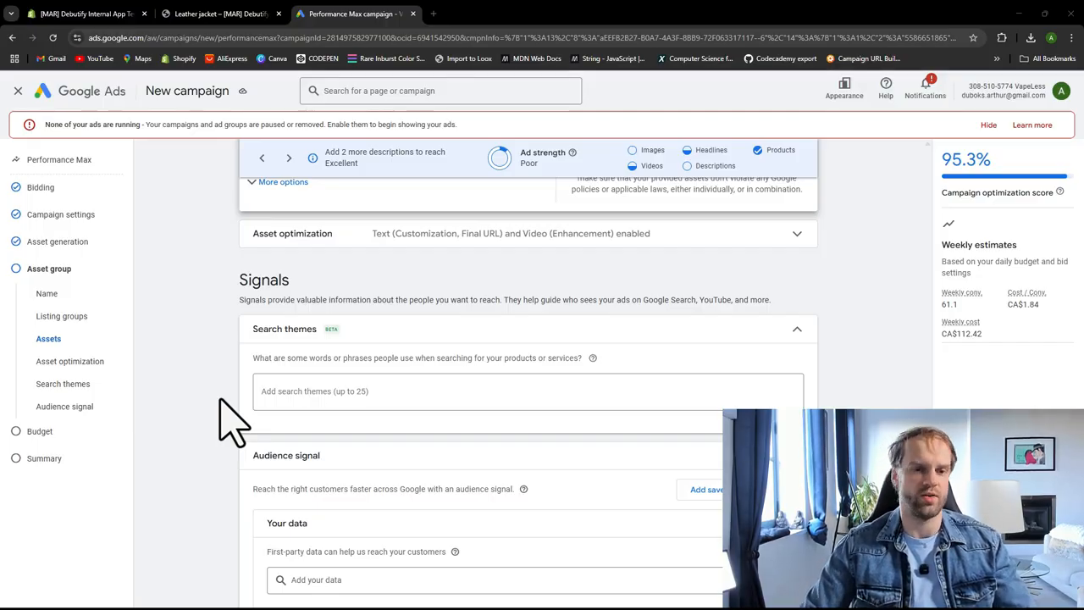
scroll(233, 425, down, 1)
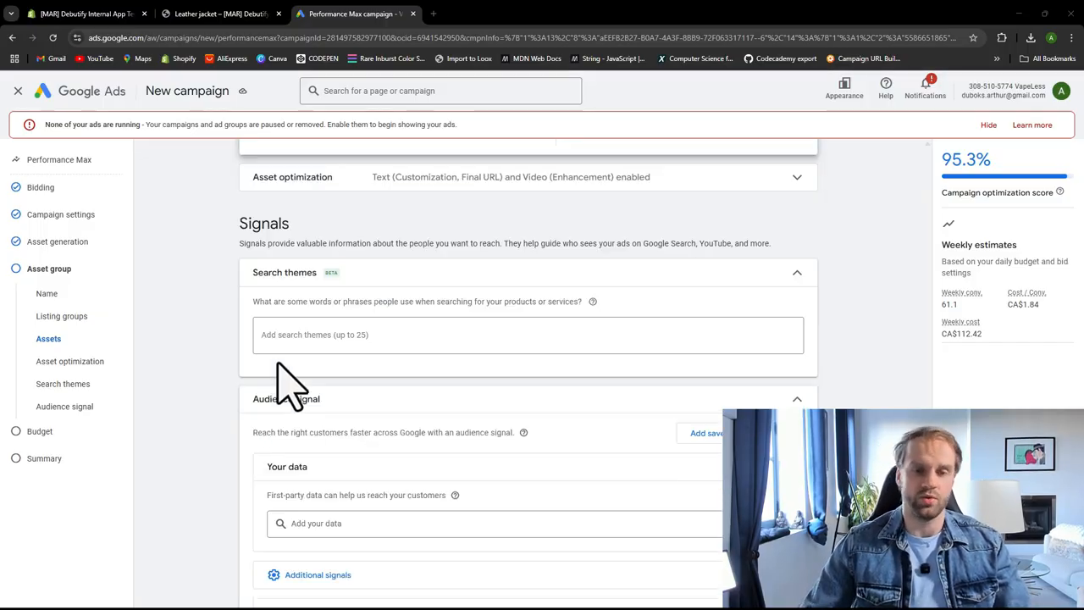
click(298, 337)
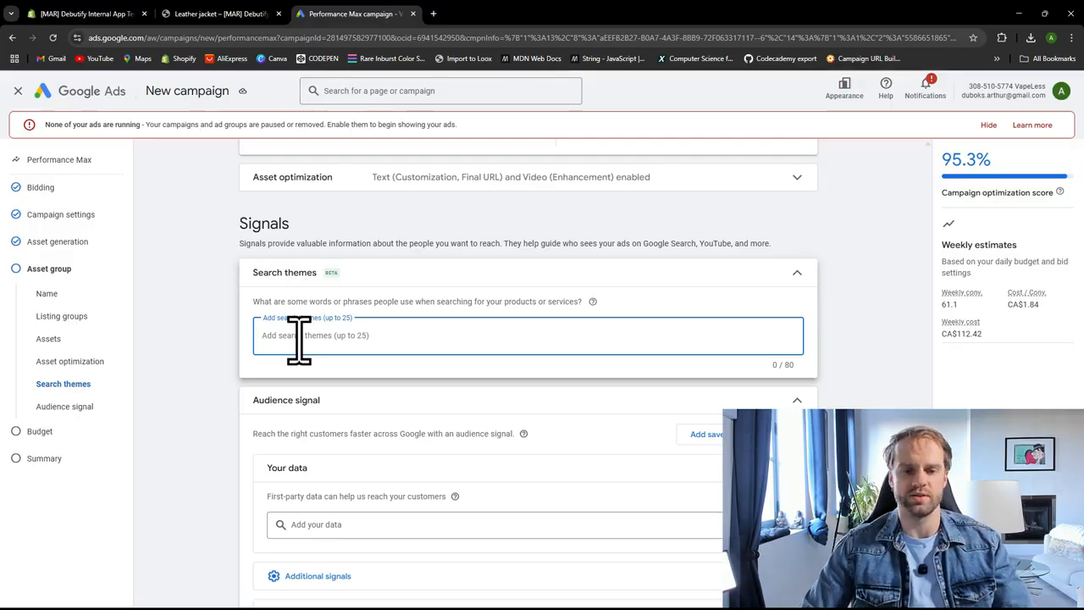
text(wo)
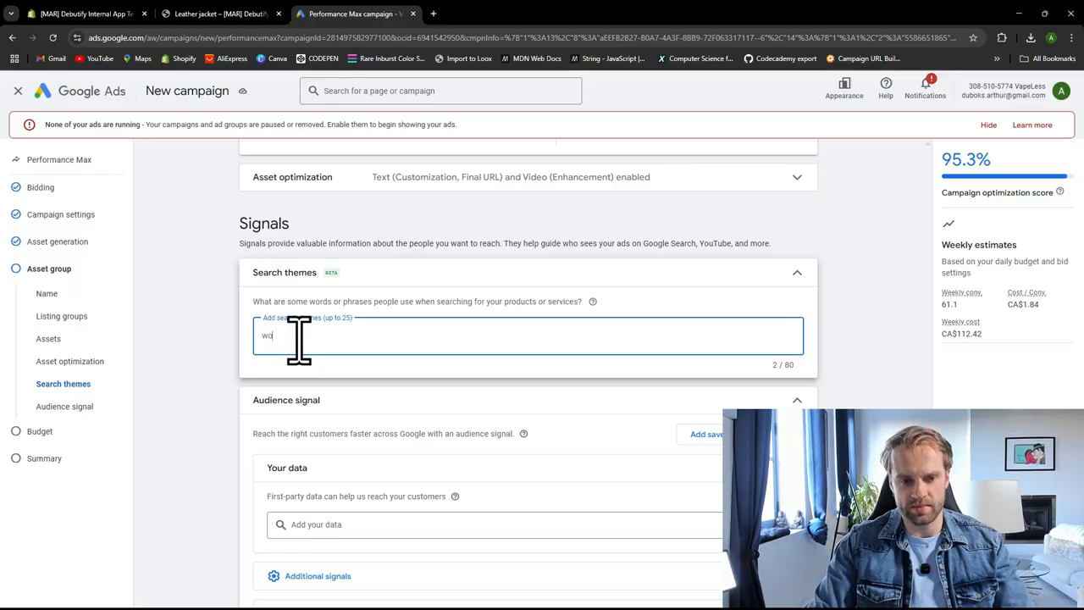
text(mens )
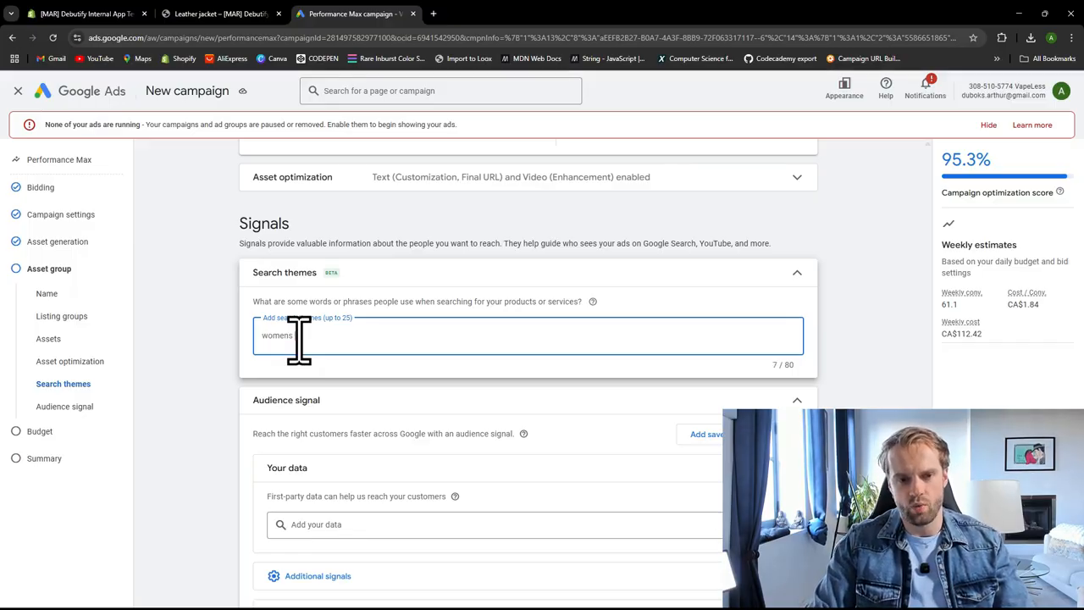
text(jacket)
key(Return)
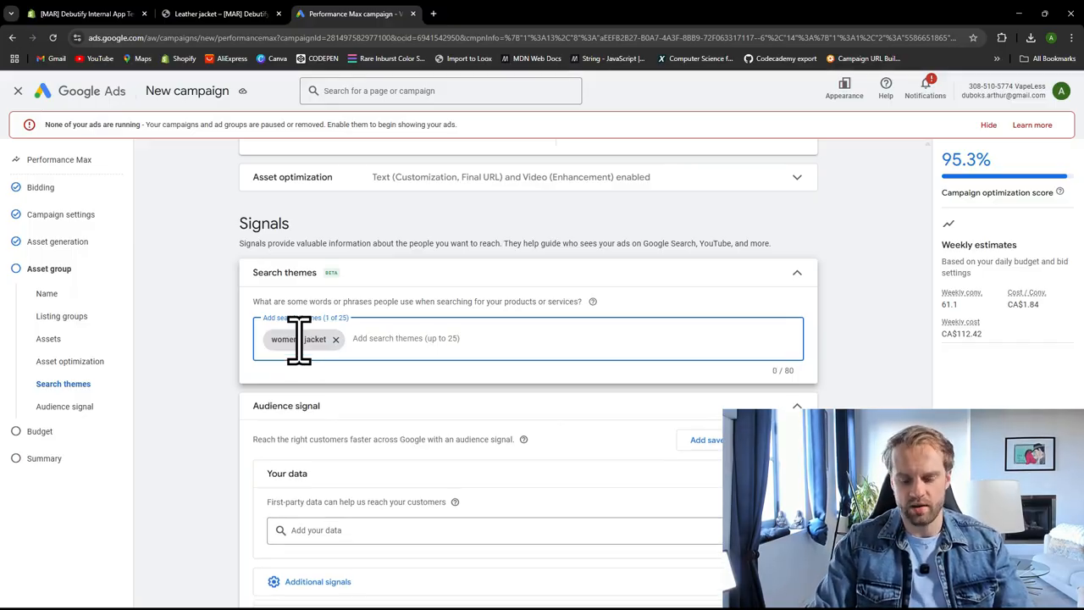
text(womens )
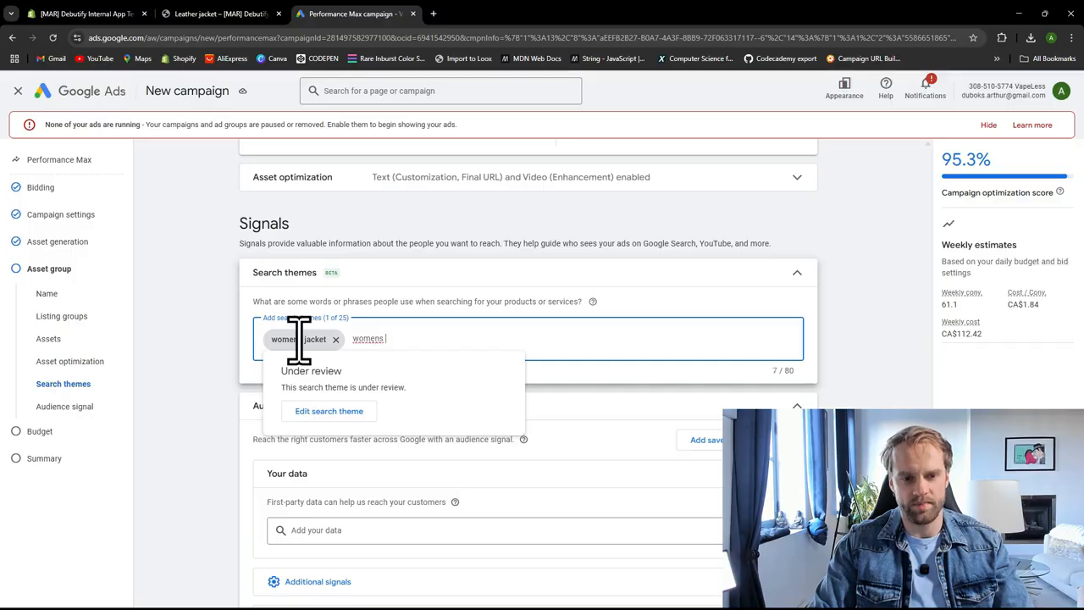
text(leather jacket\)
key(Return)
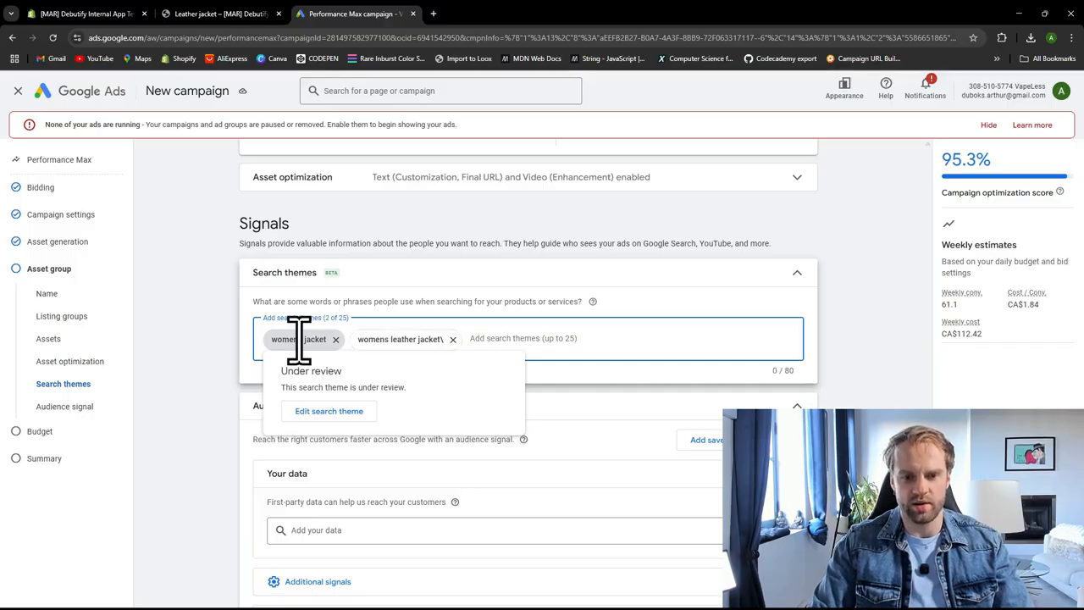
click(452, 338)
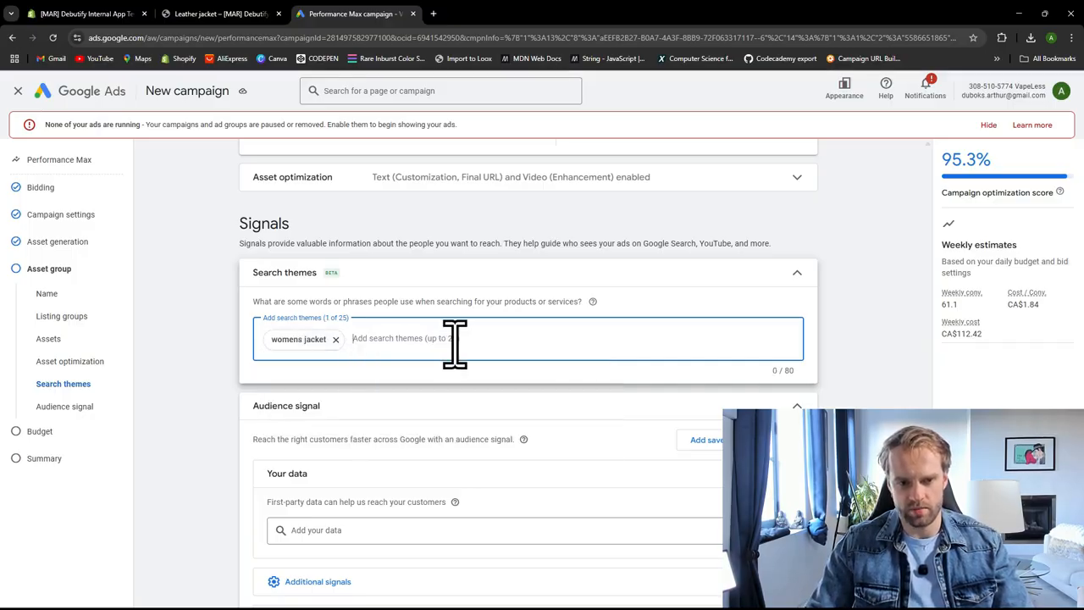
Step: Add "womens leather jacket" as another search theme
text(womens leather ja)
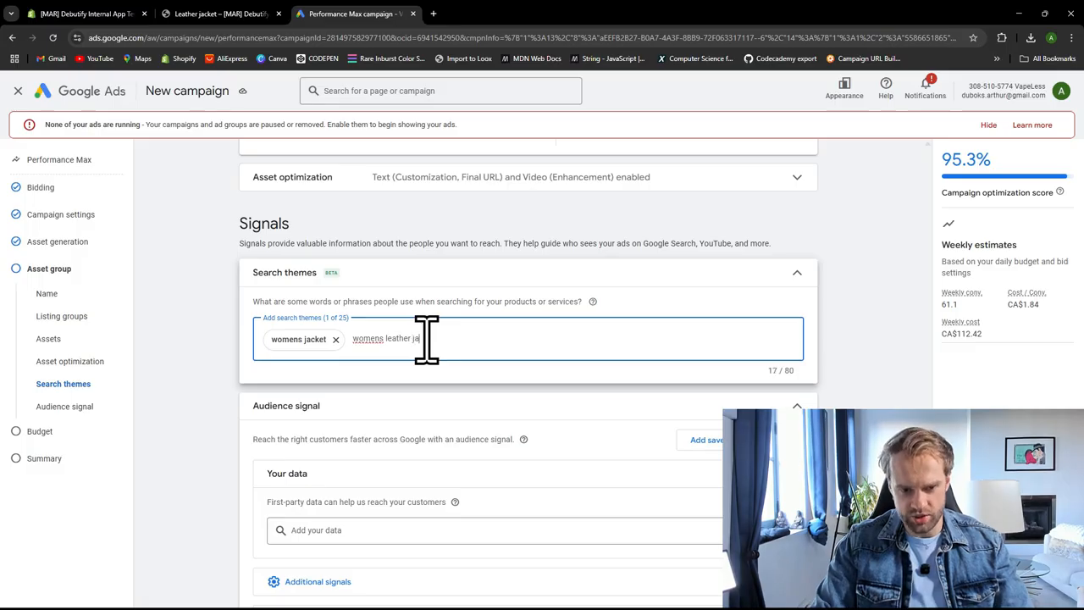
text(cket)
key(Return)
Step: Add the search themes "womens clothing" and "womens accessories" to the signals
text(women)
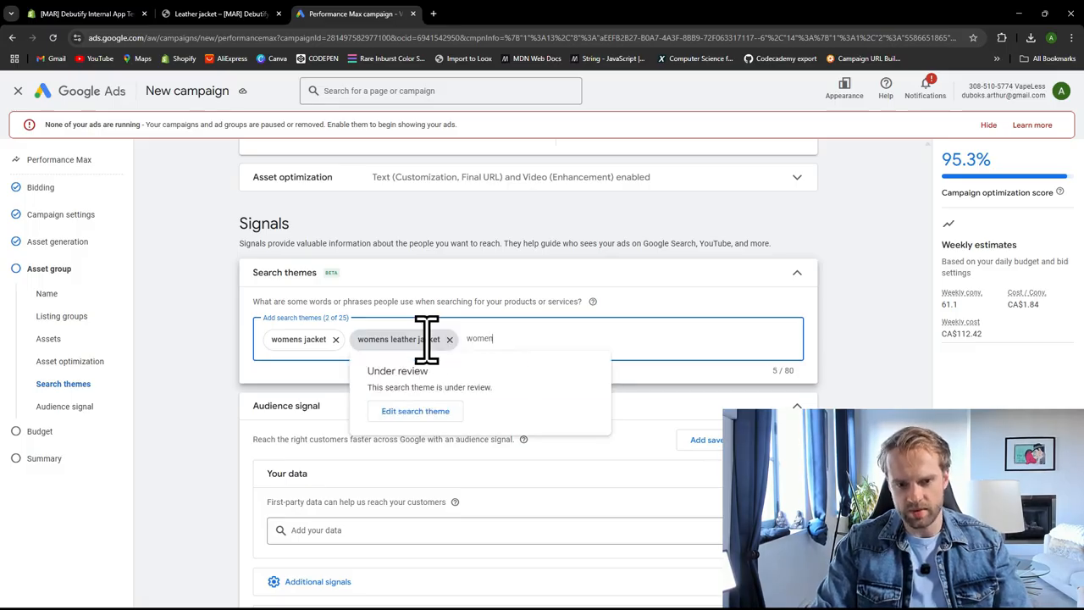
text(s c)
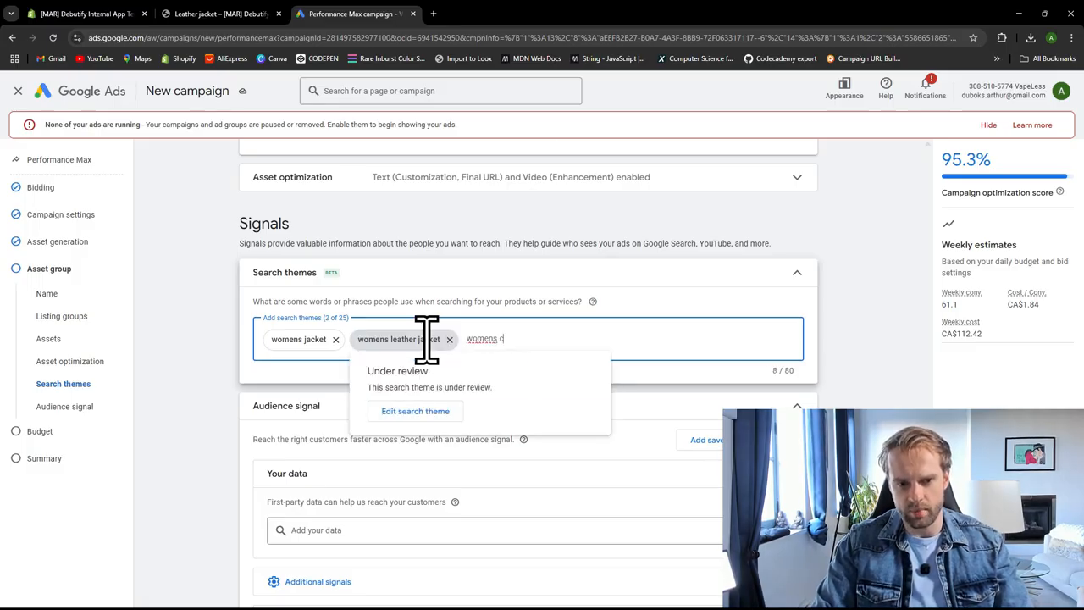
text(lothing)
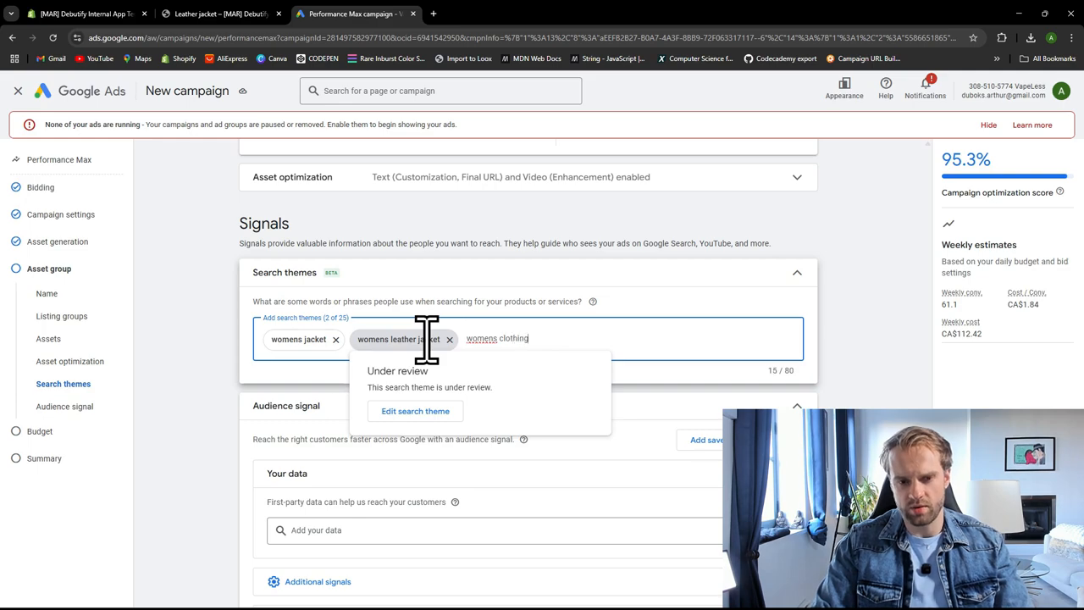
key(Return)
text(womens )
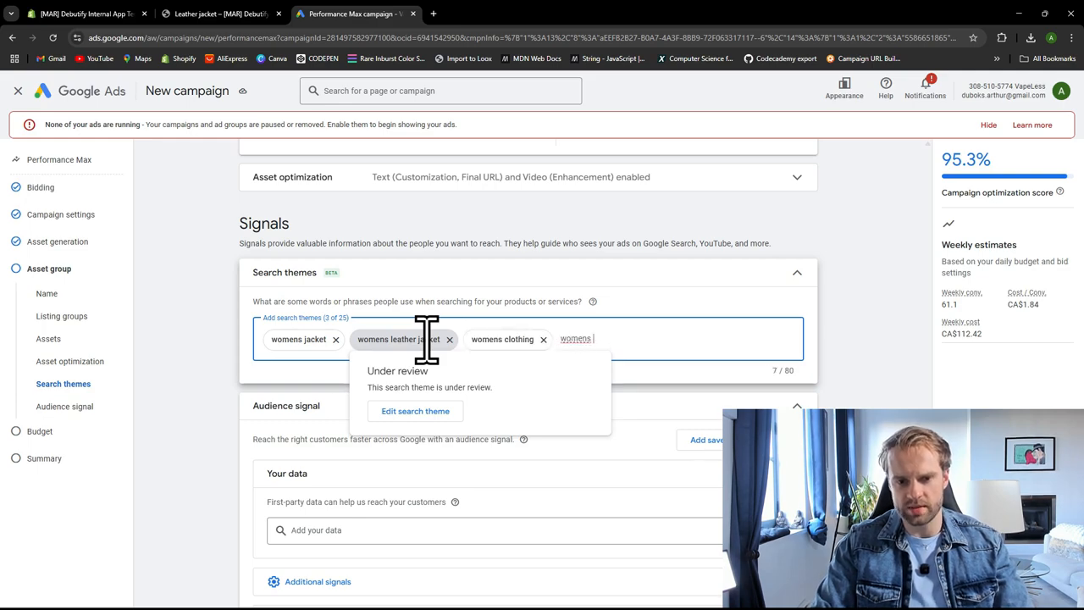
text(accessories)
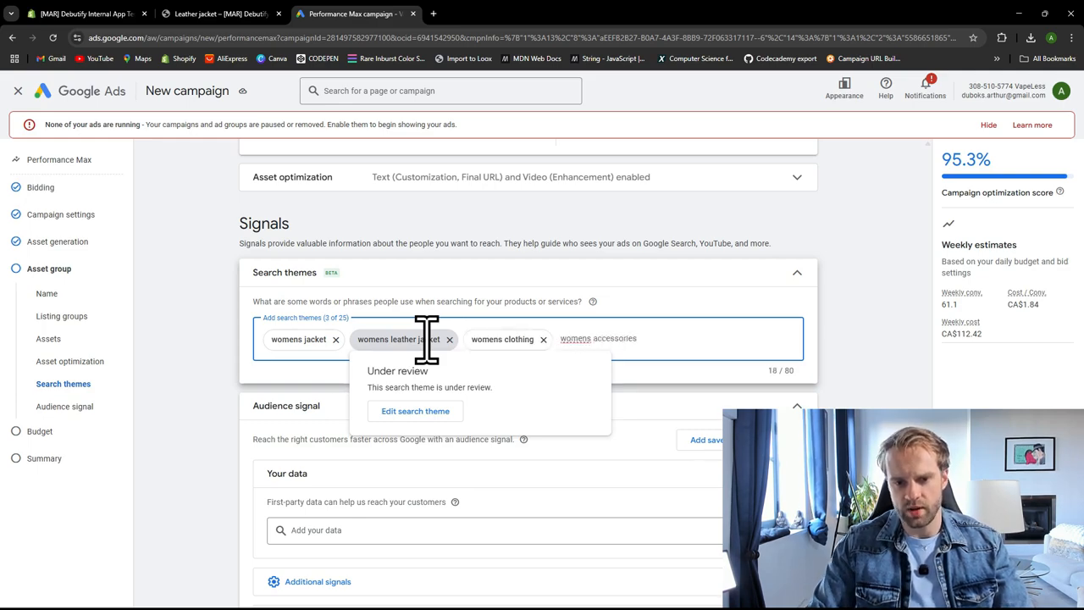
key(Return)
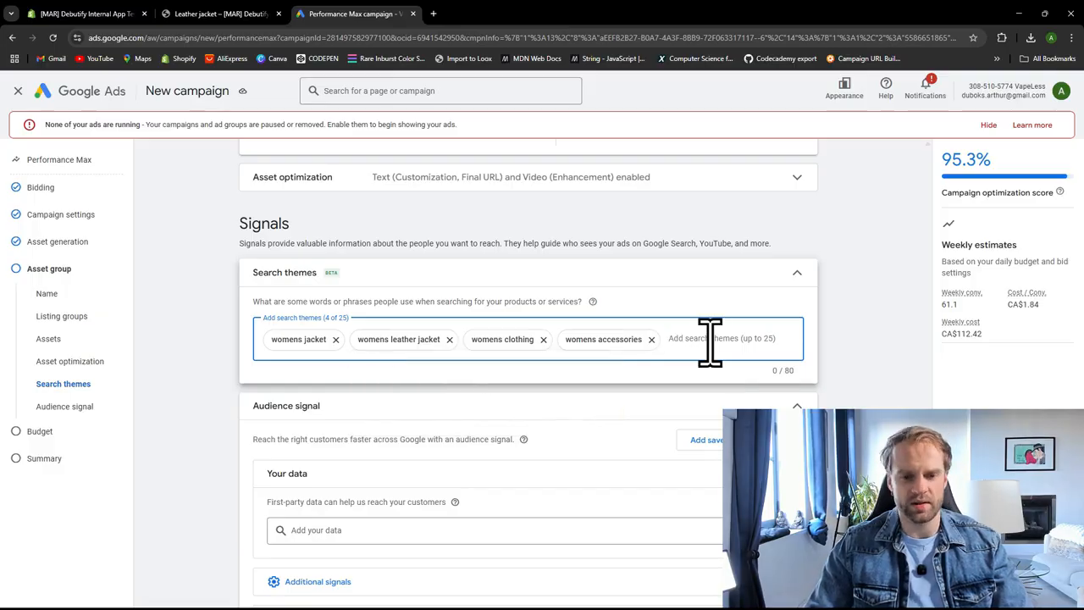
mouse_move(343, 341)
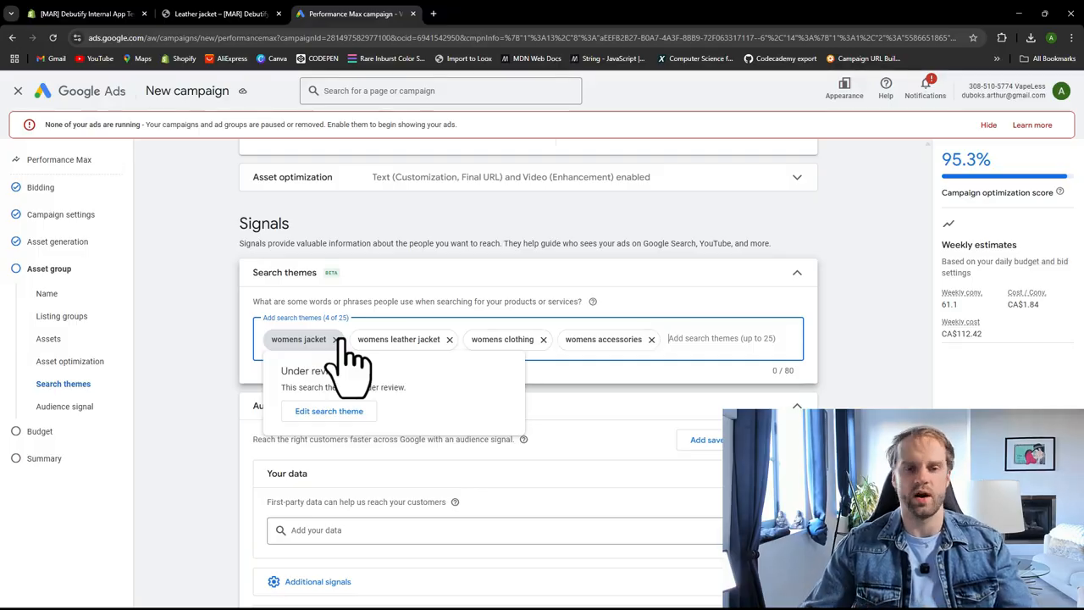
click(223, 358)
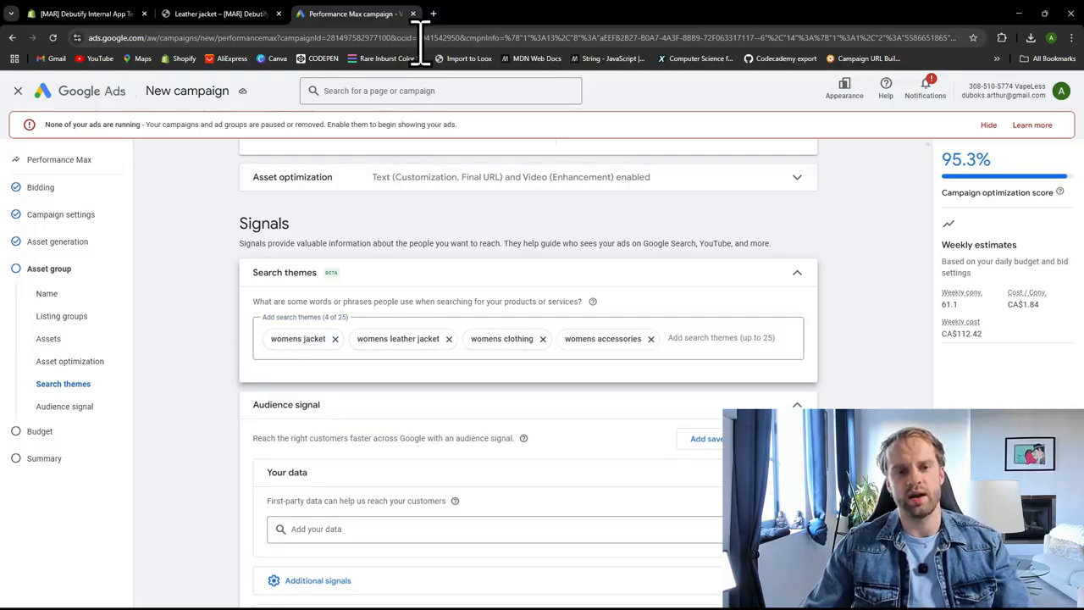
click(432, 14)
text(google)
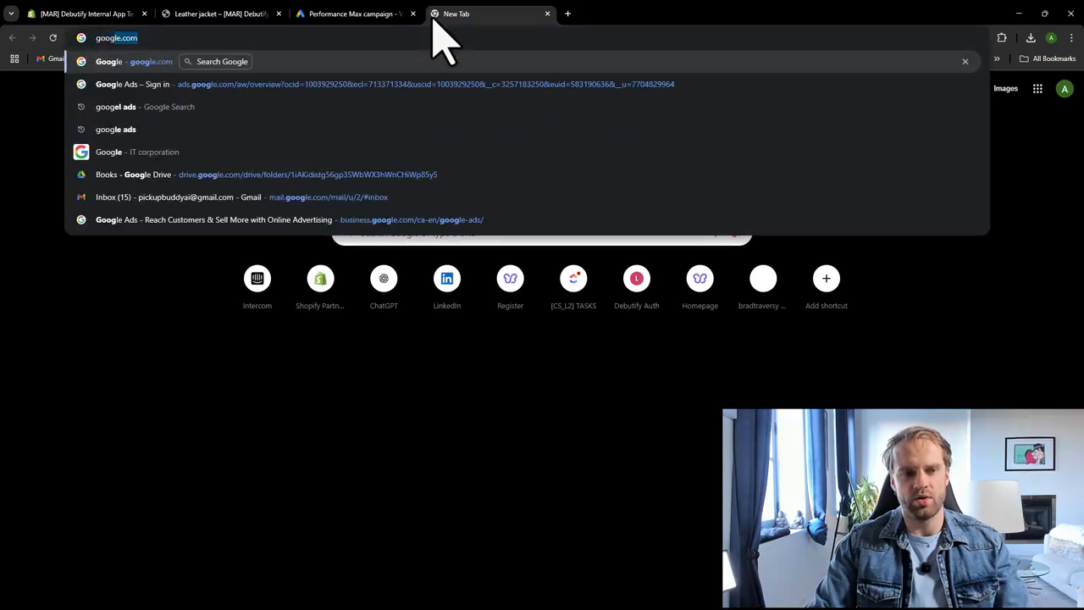
click(547, 14)
Step: Switch to the Shopify admin and open the Online Store from the store's installed sales channels
click(246, 13)
scroll(199, 237, up, 3)
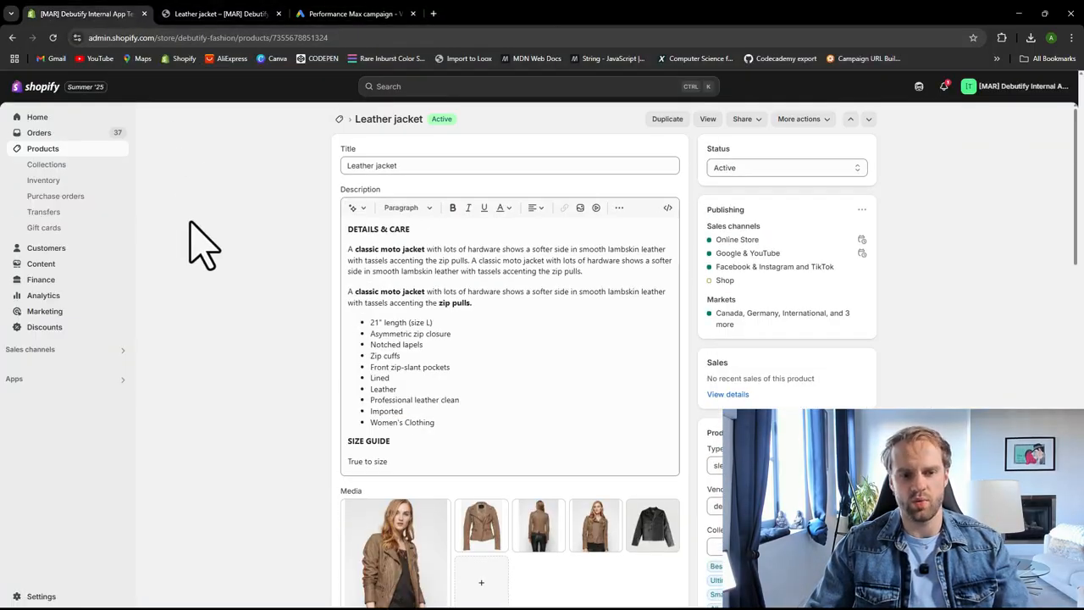
click(44, 350)
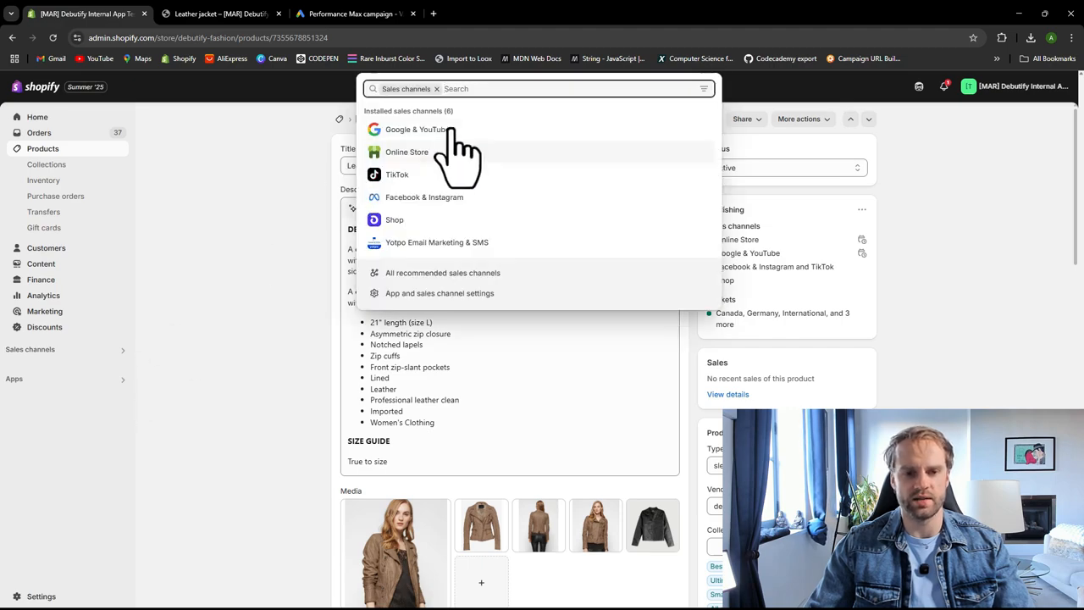
click(401, 153)
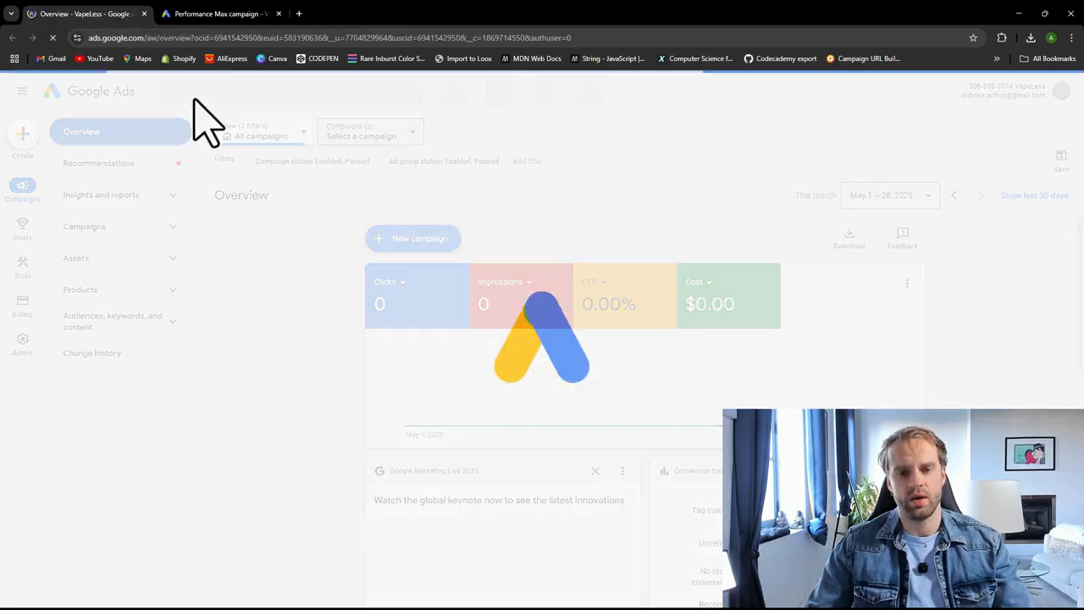
Step: Find the Keyword Planner in Google Ads and start discovering new keywords
click(203, 91)
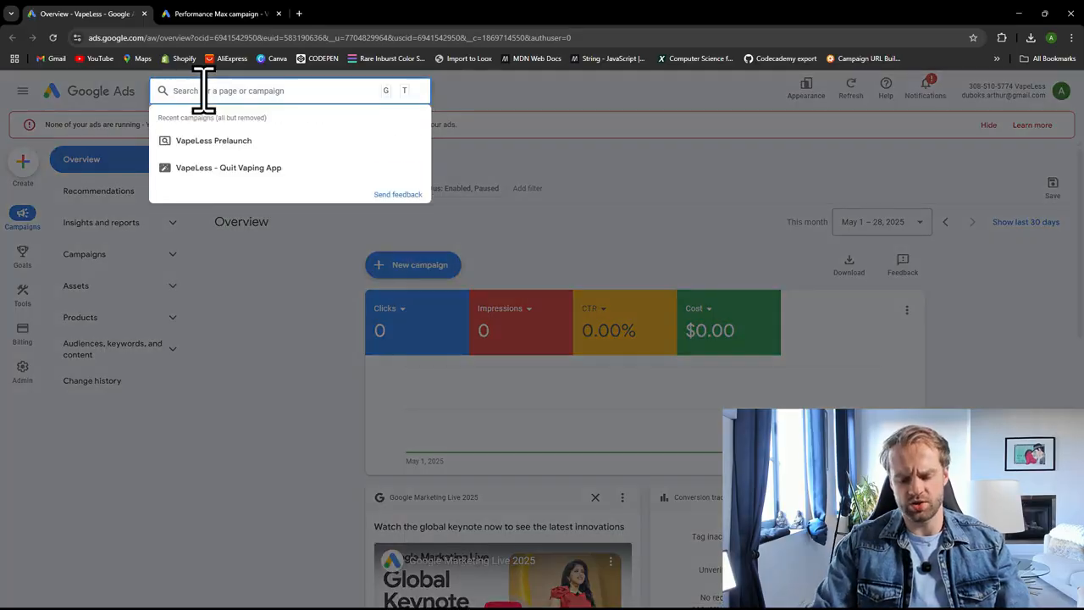
text(ke)
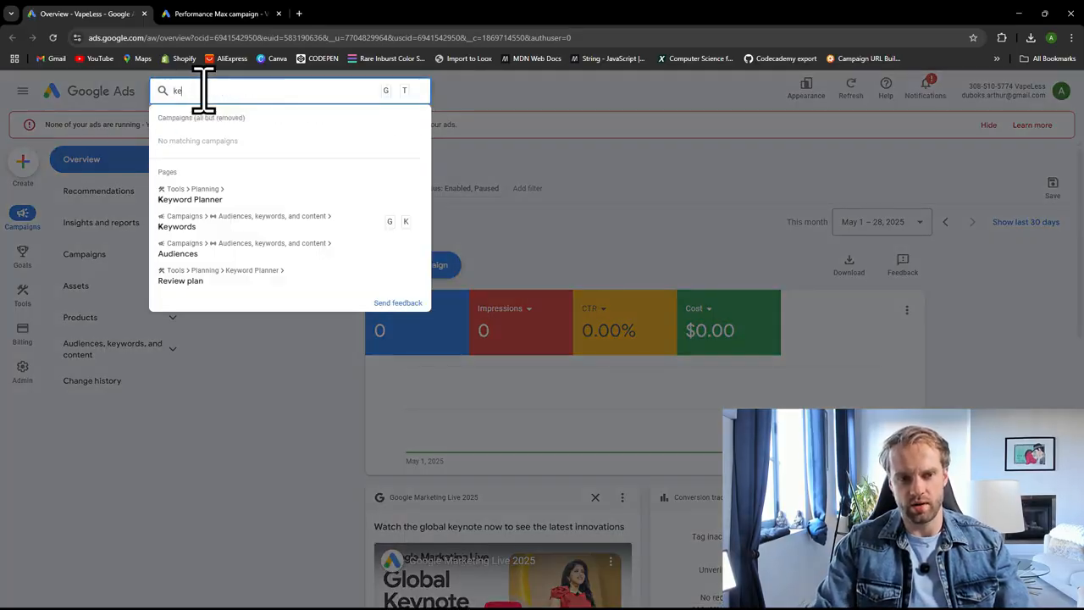
text(ywo)
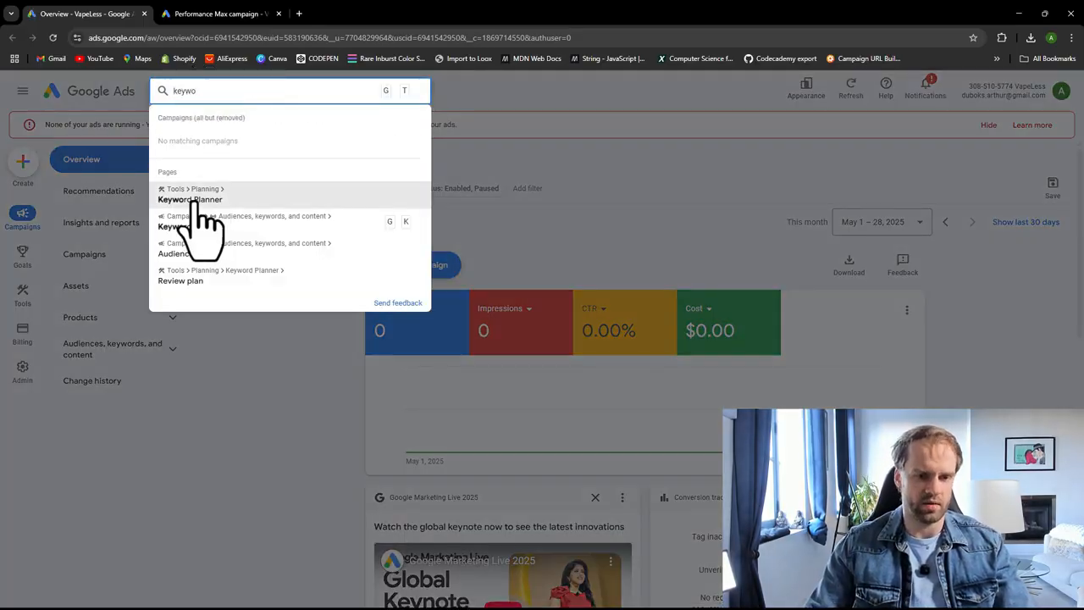
click(201, 204)
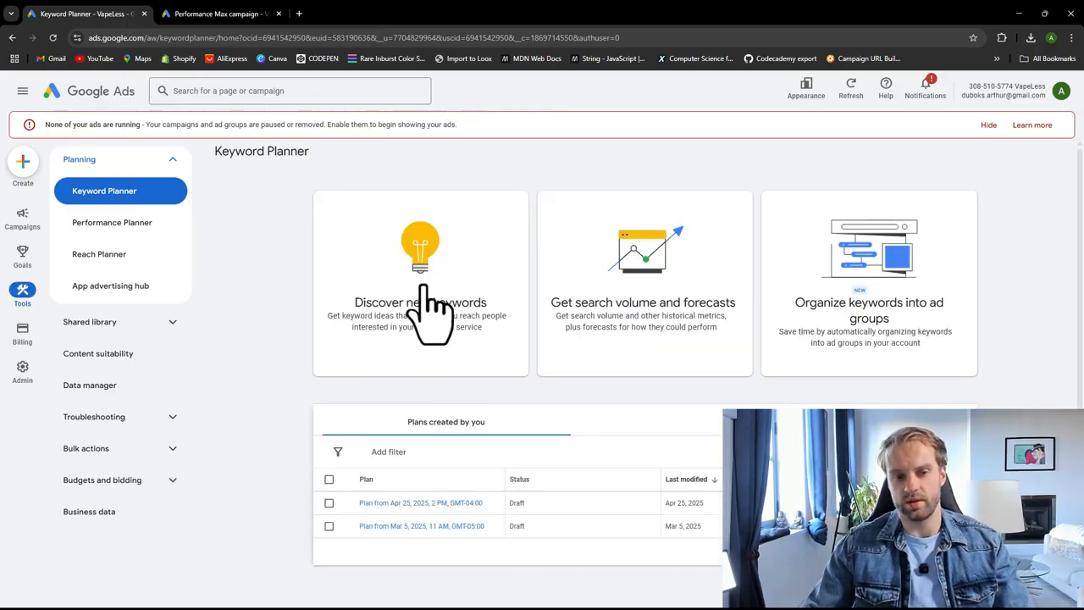
click(415, 288)
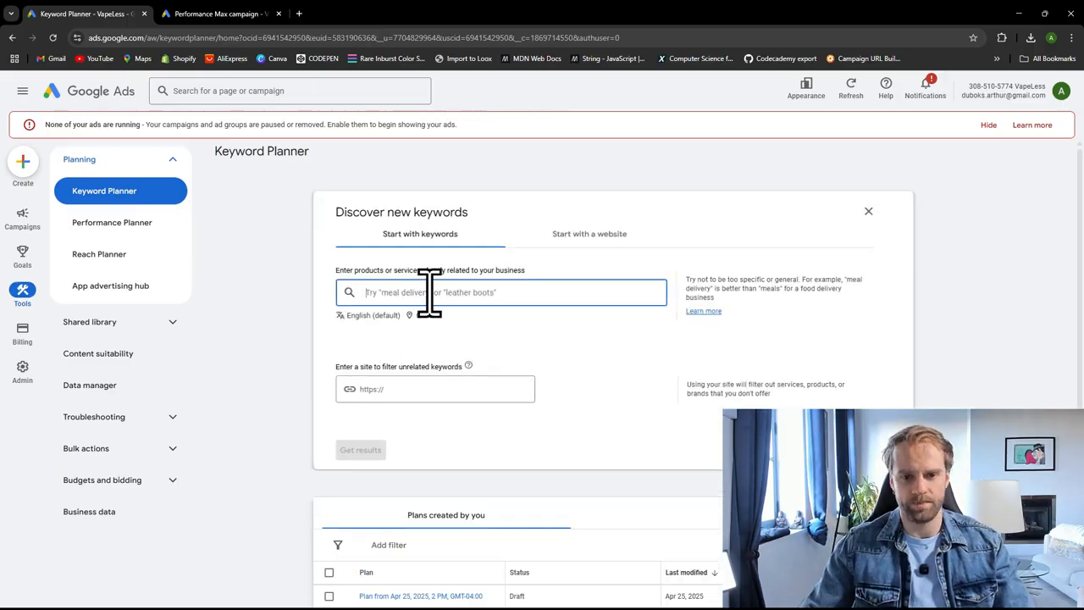
Step: Enter "womens jacket" and "womens leather jacket" as seed keywords, matching the campaign's search themes
text(womens jacket)
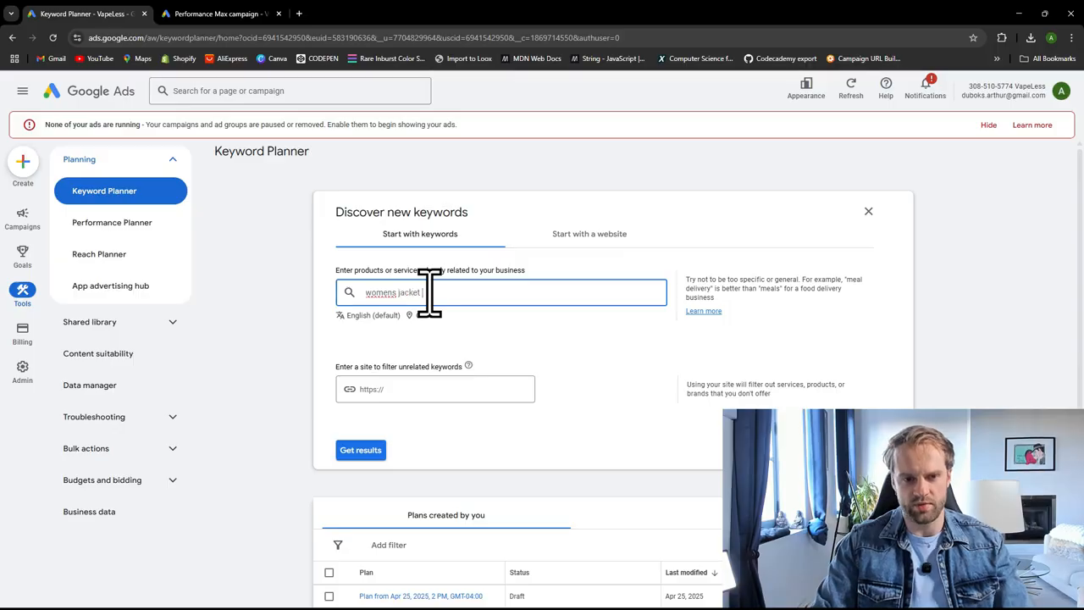
key(Return)
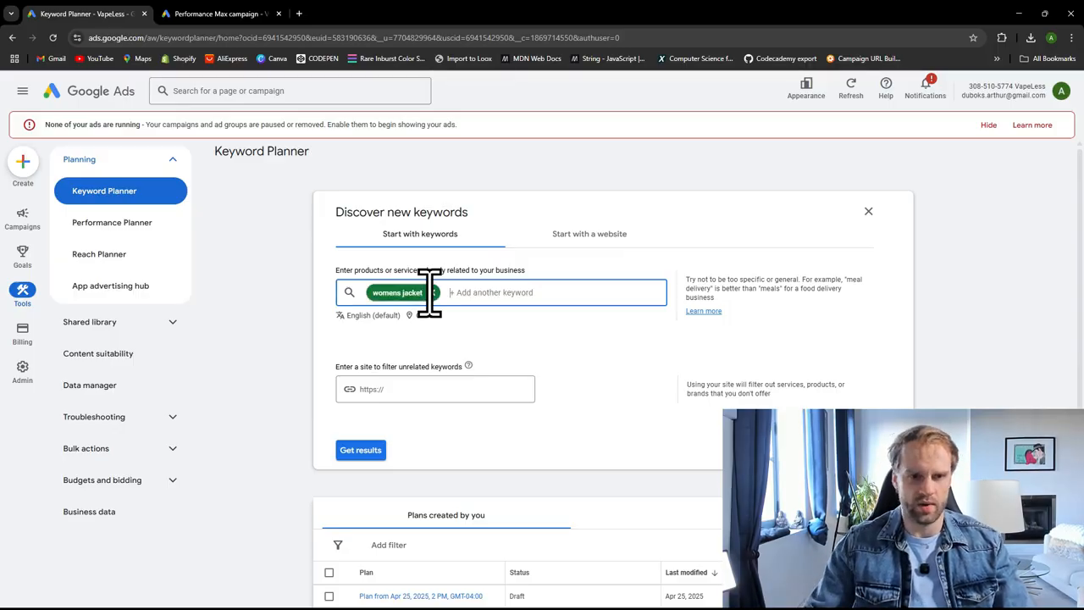
click(235, 14)
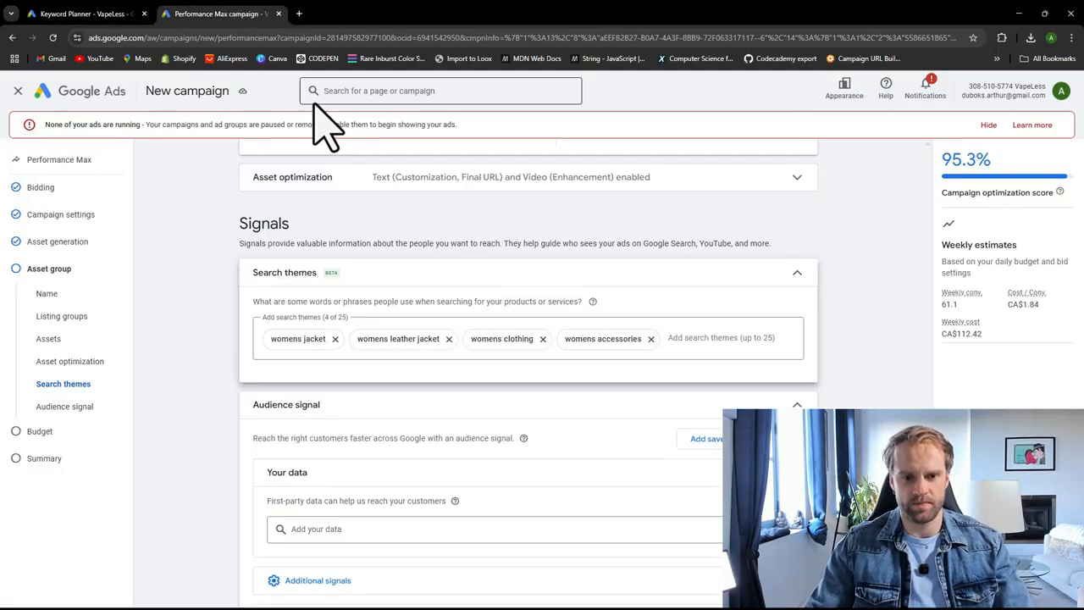
click(127, 13)
text(womens leather k)
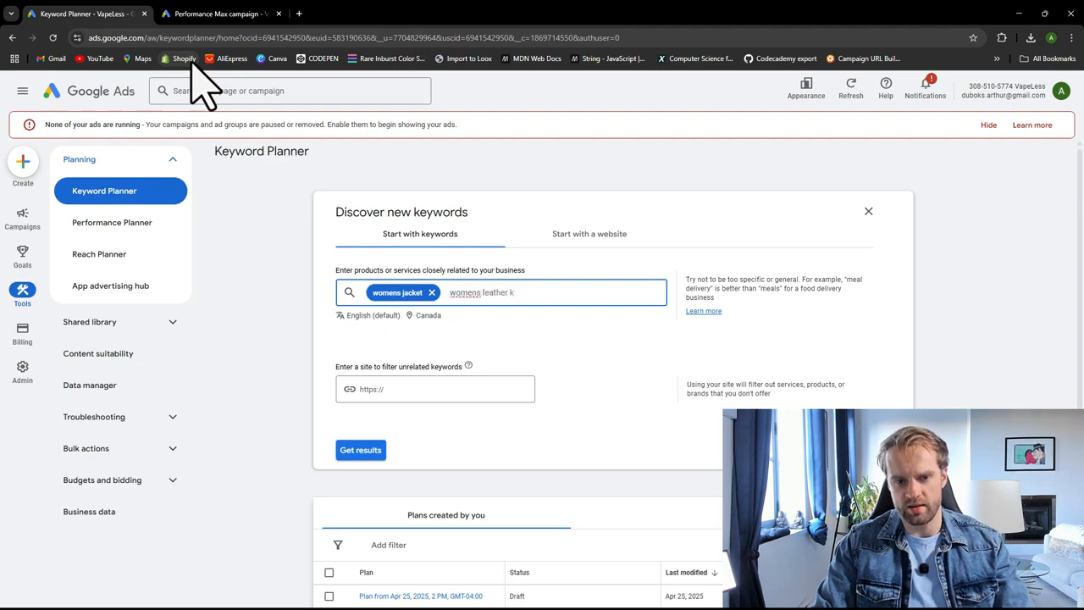
text(acket)
key(Return)
Step: Add "womens clothing" as a third seed keyword and get the keyword results
click(178, 13)
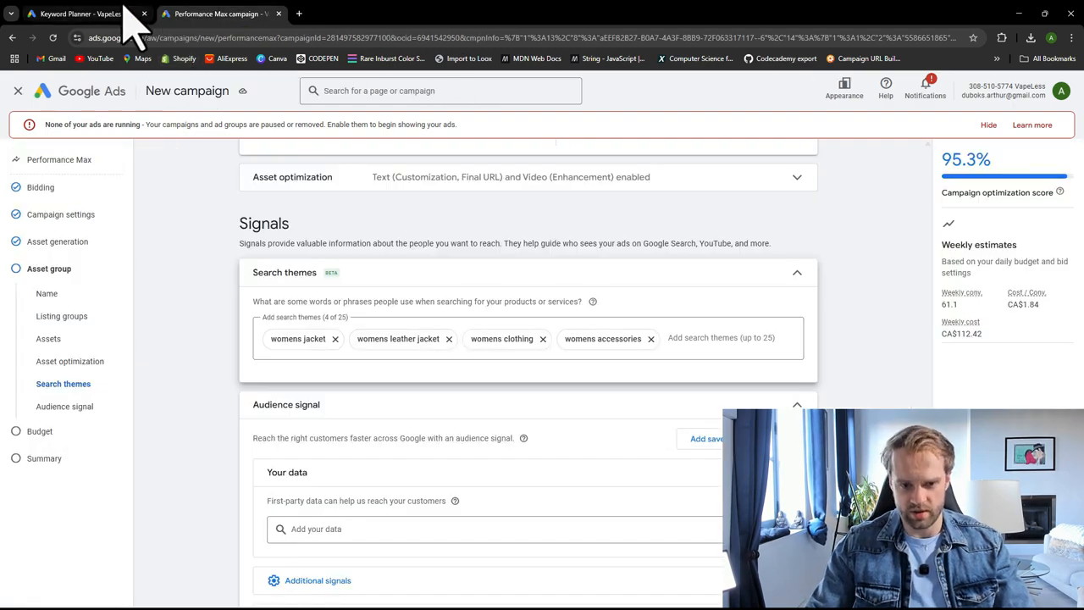
click(127, 14)
text(woment)
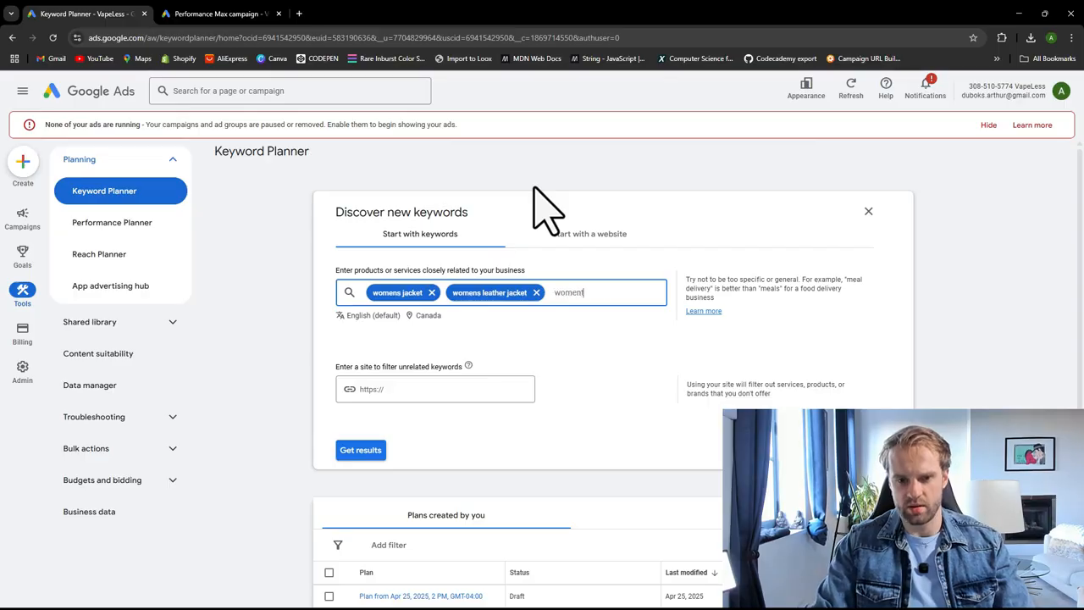
key(BackSpace)
text(s clothing)
key(Return)
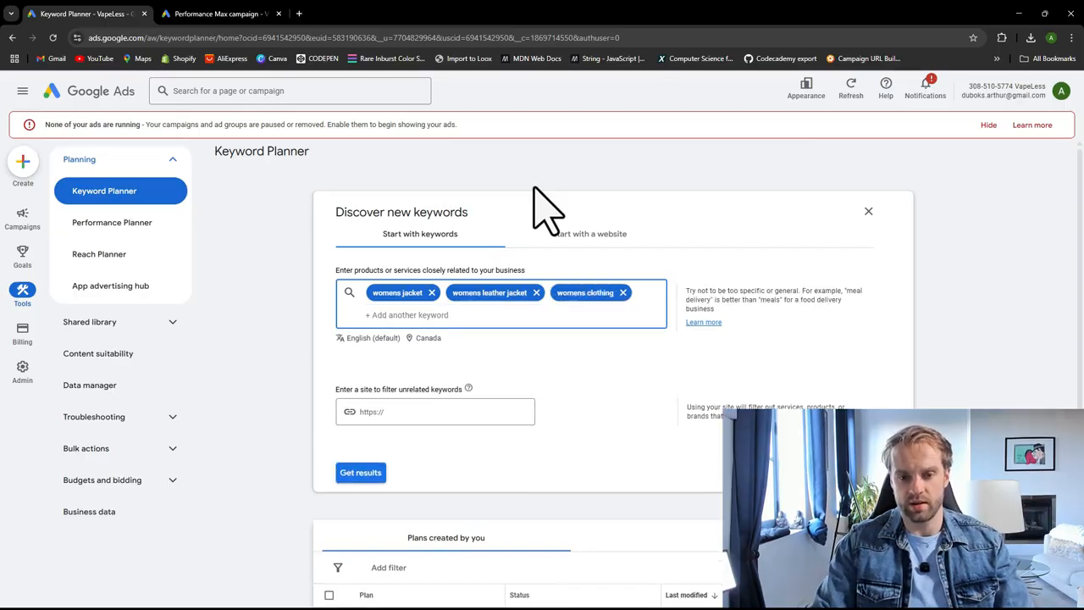
click(365, 474)
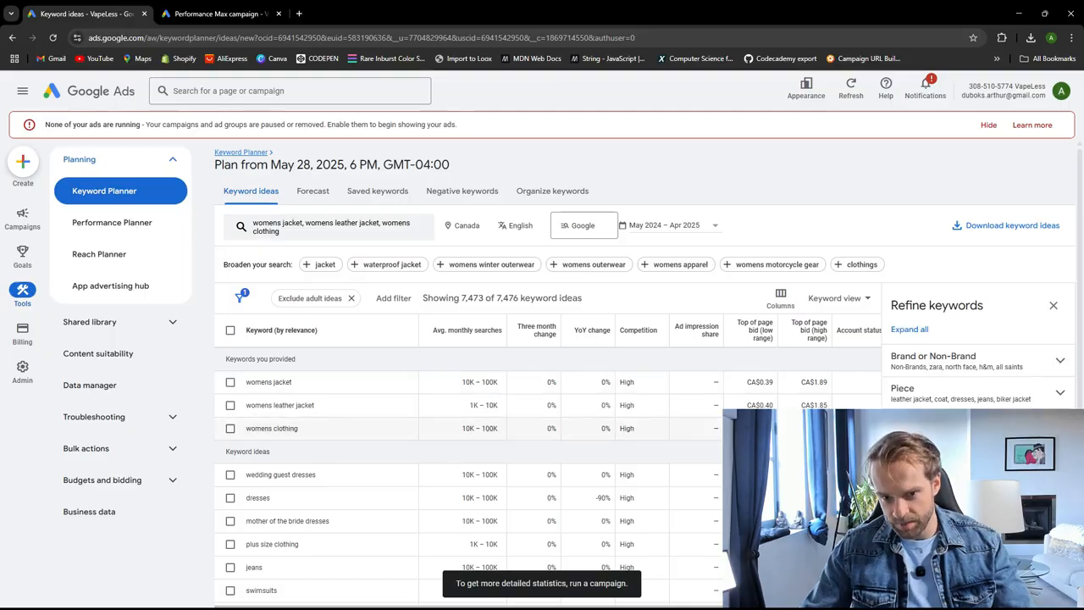
Step: Examine the monthly searches, competition and top-of-page bid ranges of the provided keywords and the keyword ideas
scroll(746, 395, right, 2)
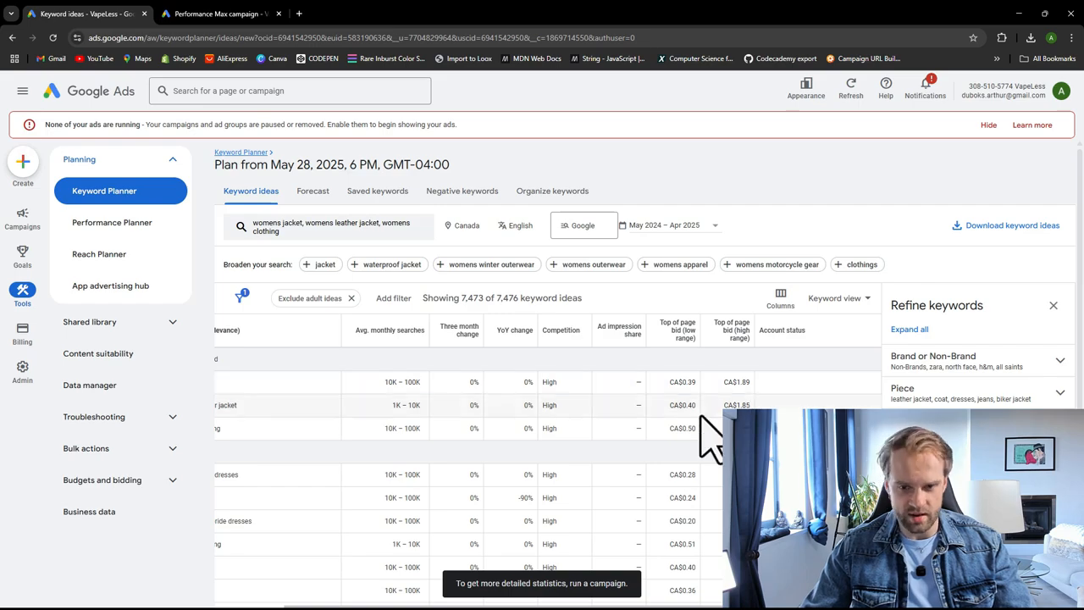
scroll(697, 447, left, 2)
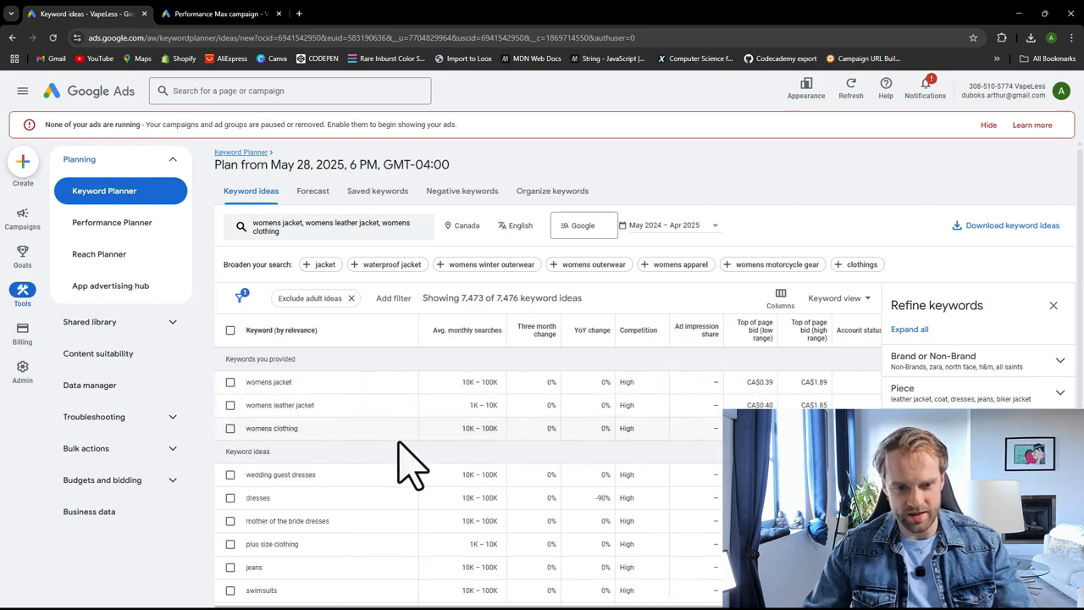
scroll(624, 460, right, 2)
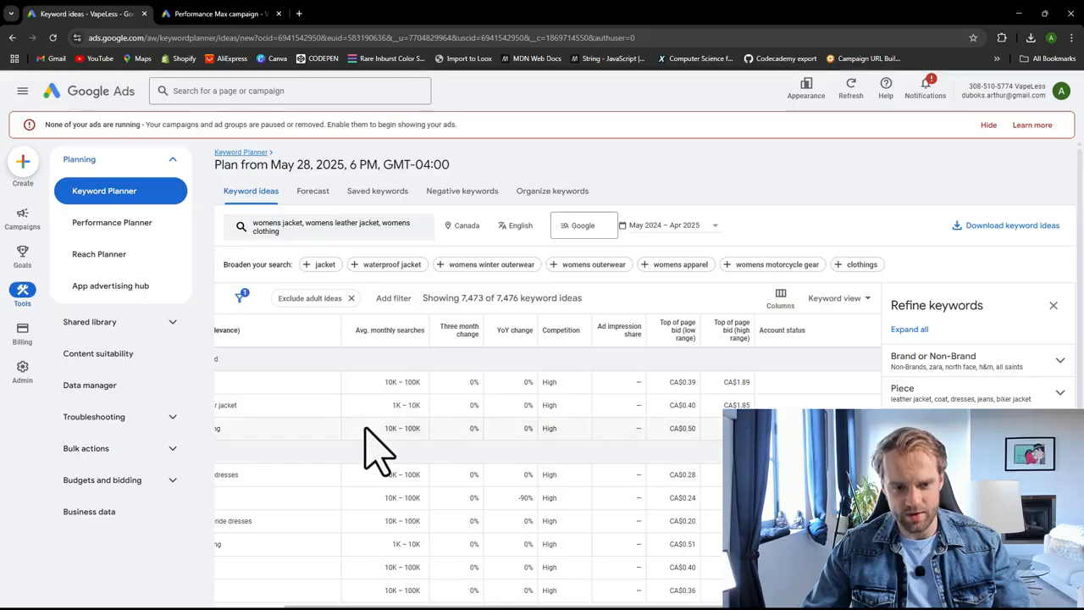
scroll(375, 448, left, 2)
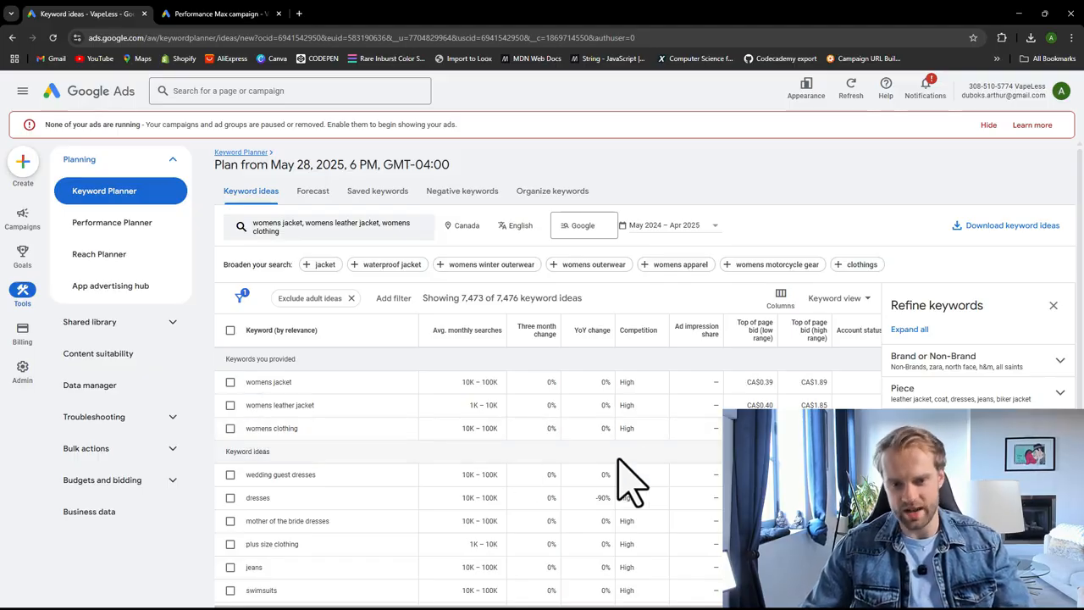
scroll(641, 477, right, 2)
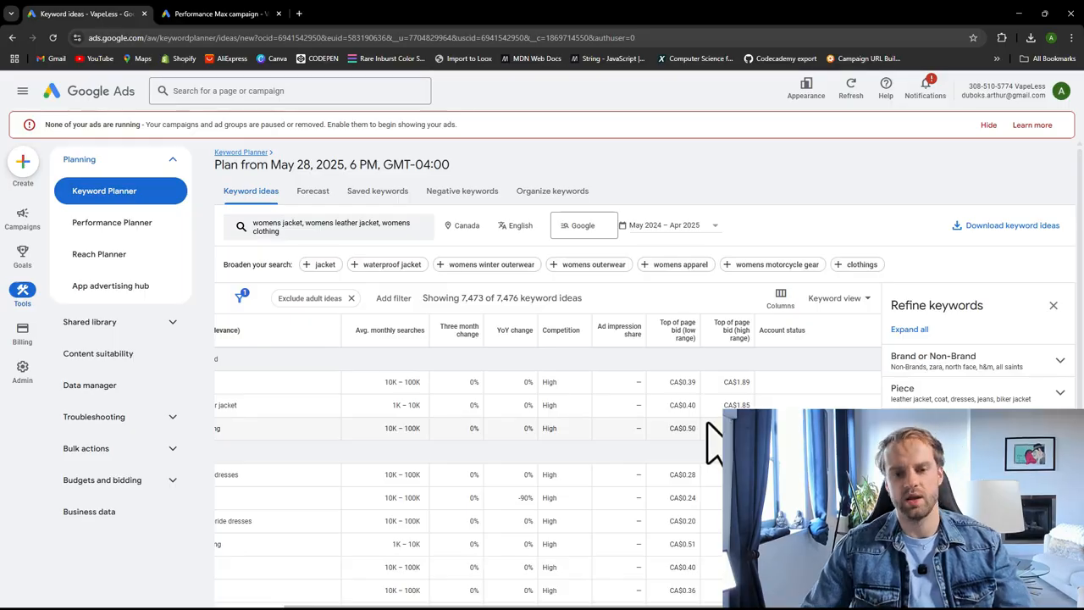
scroll(657, 441, left, 3)
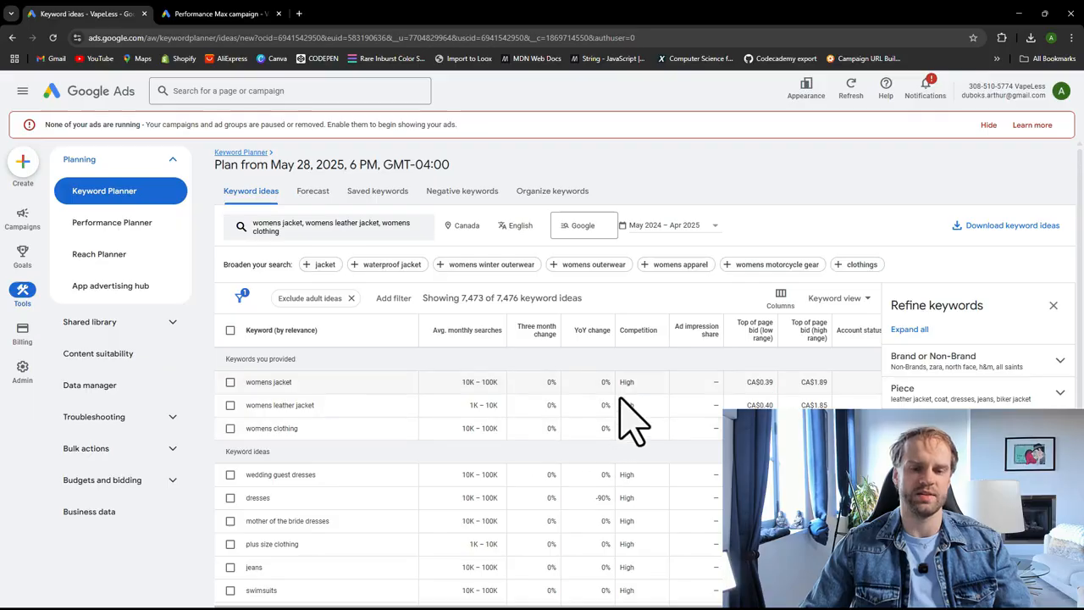
scroll(622, 428, down, 2)
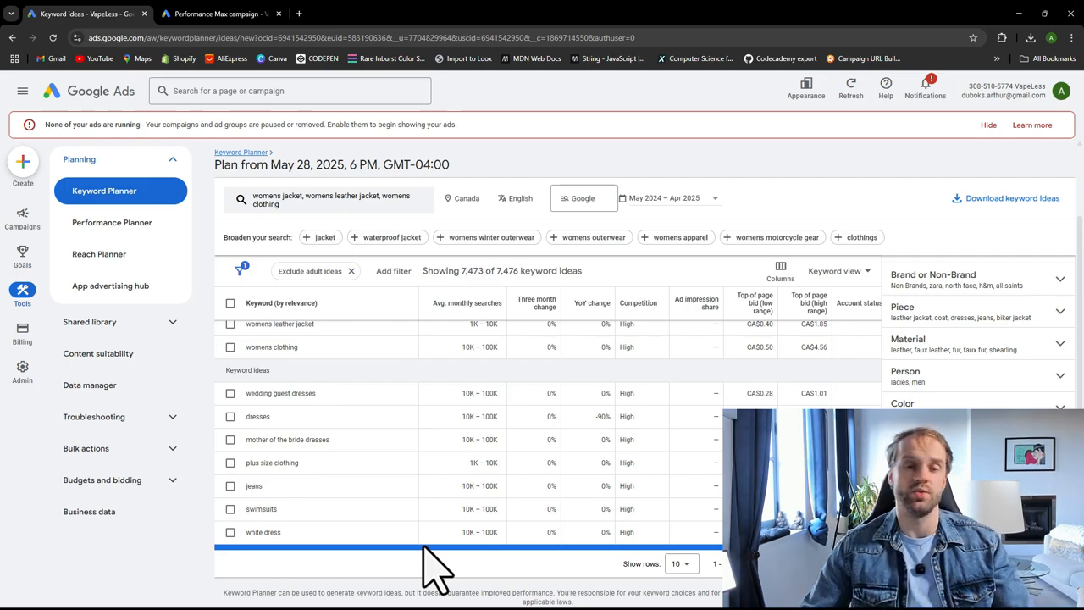
Step: Return to the Performance Max campaign and look at the first-party data selection for the audience signal
click(230, 13)
scroll(212, 405, down, 1)
scroll(218, 391, down, 1)
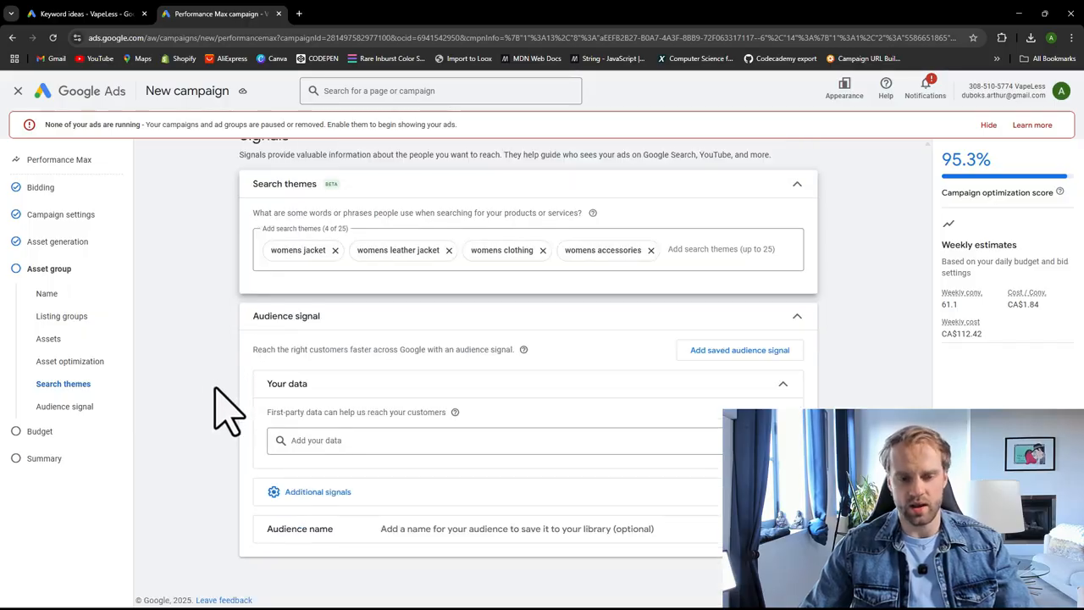
click(335, 442)
click(343, 439)
click(241, 479)
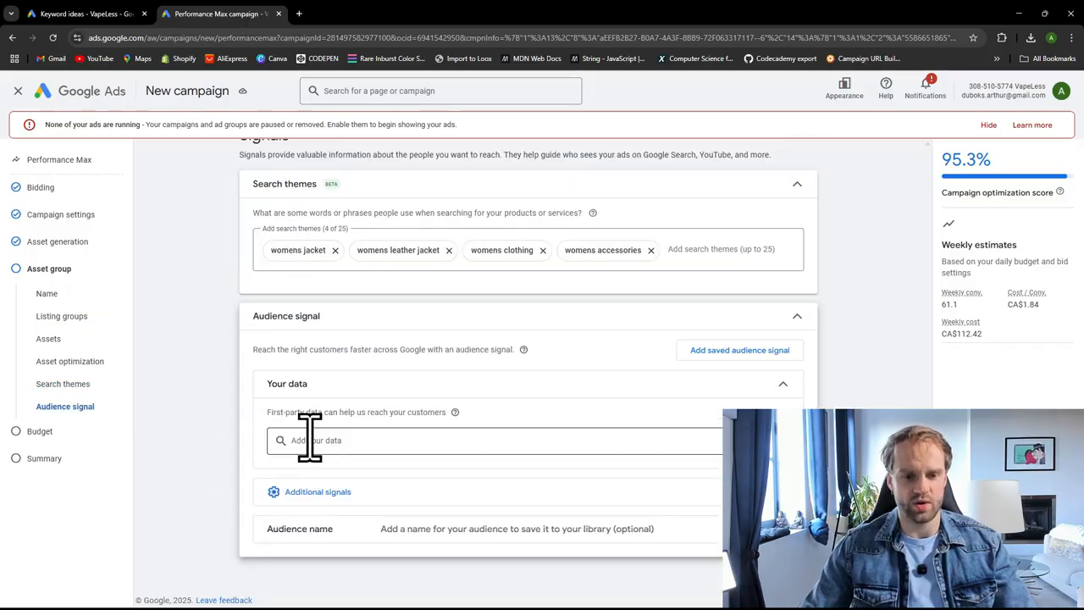
click(307, 442)
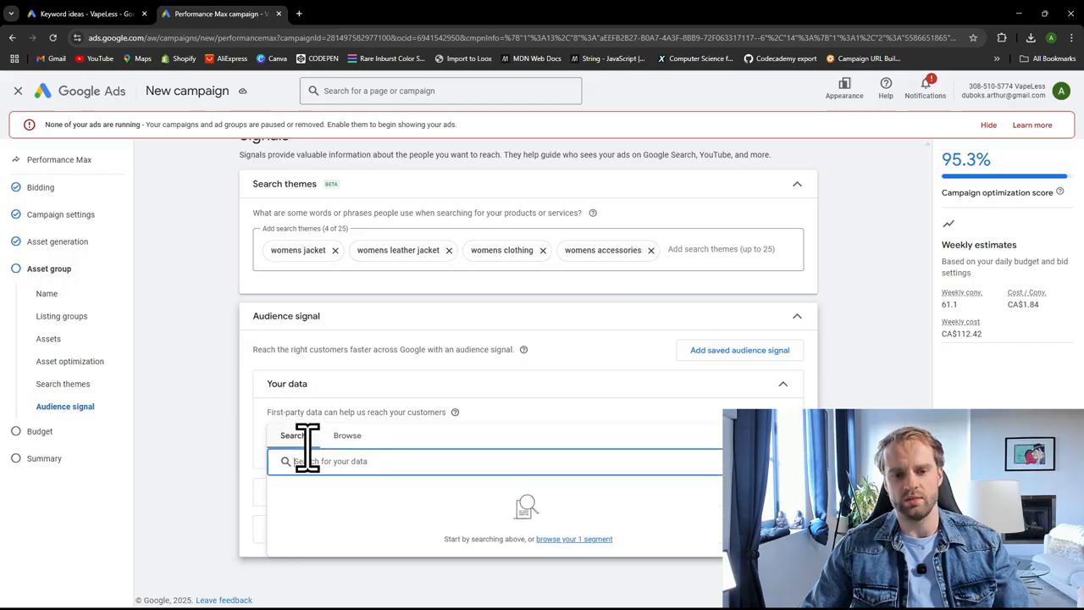
click(168, 437)
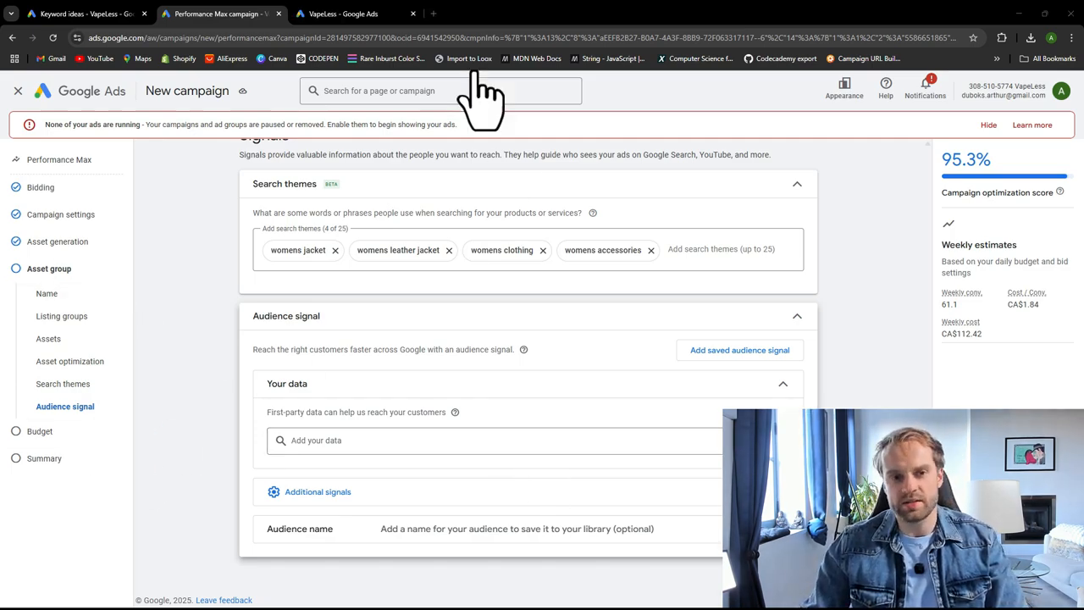
Step: Start a new website visitors segment in the Audience manager and name it "Shopify Visitors"
click(362, 14)
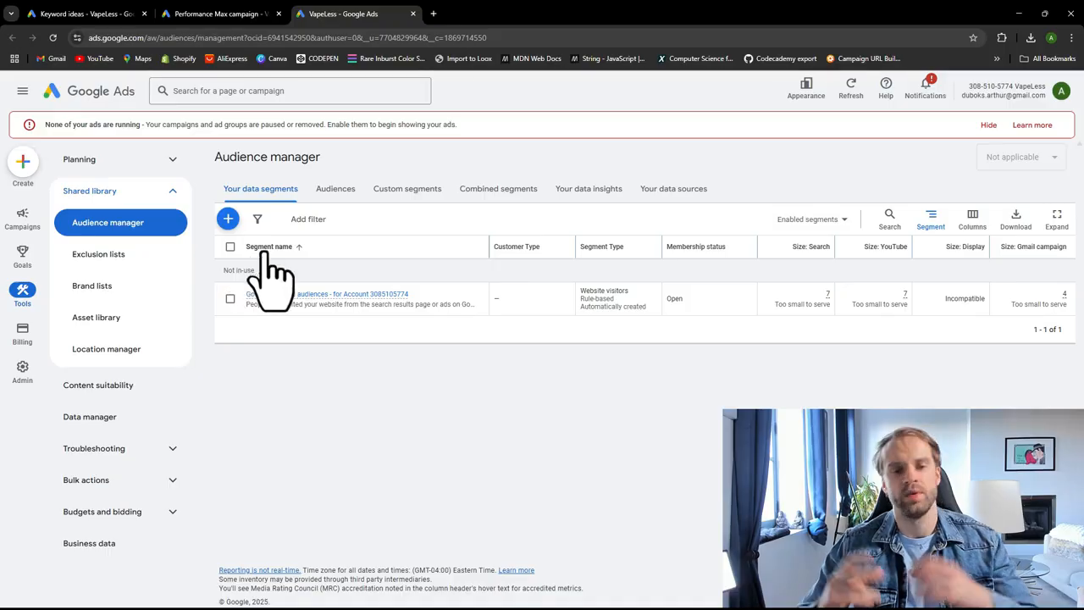
click(228, 220)
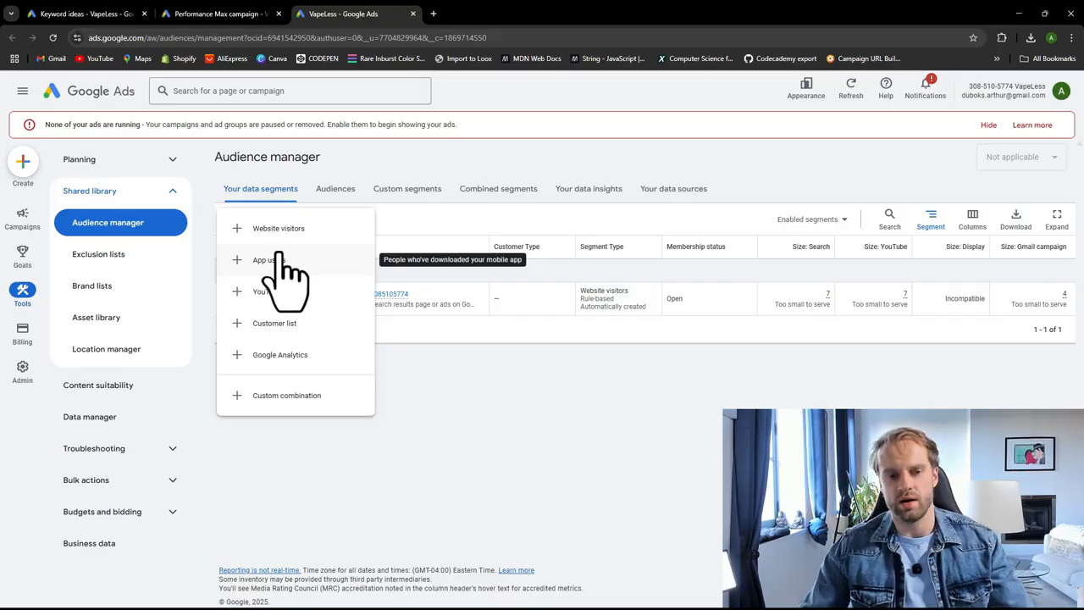
click(279, 227)
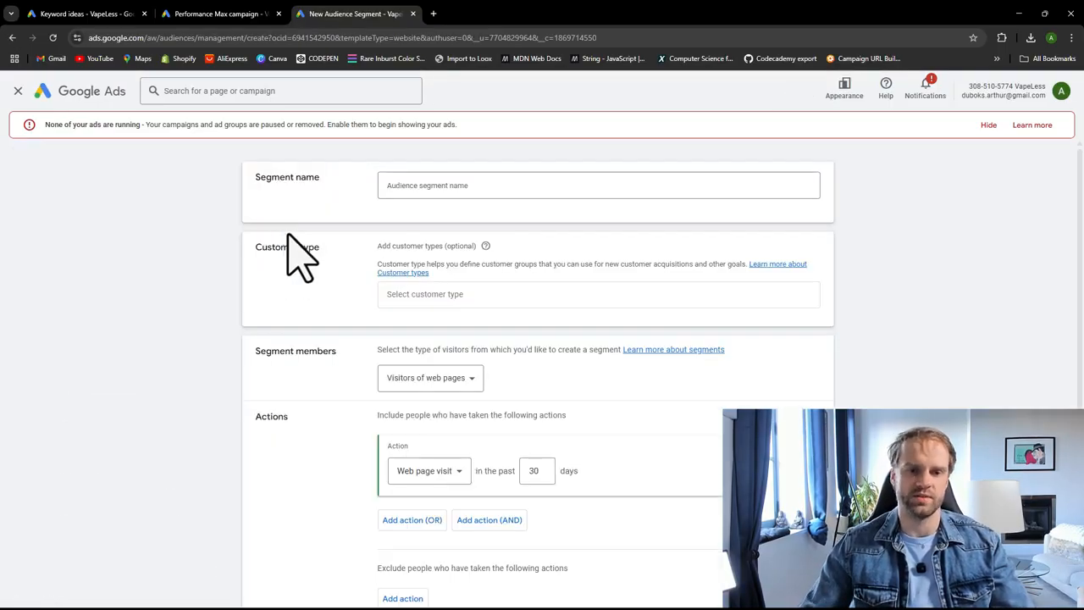
click(446, 184)
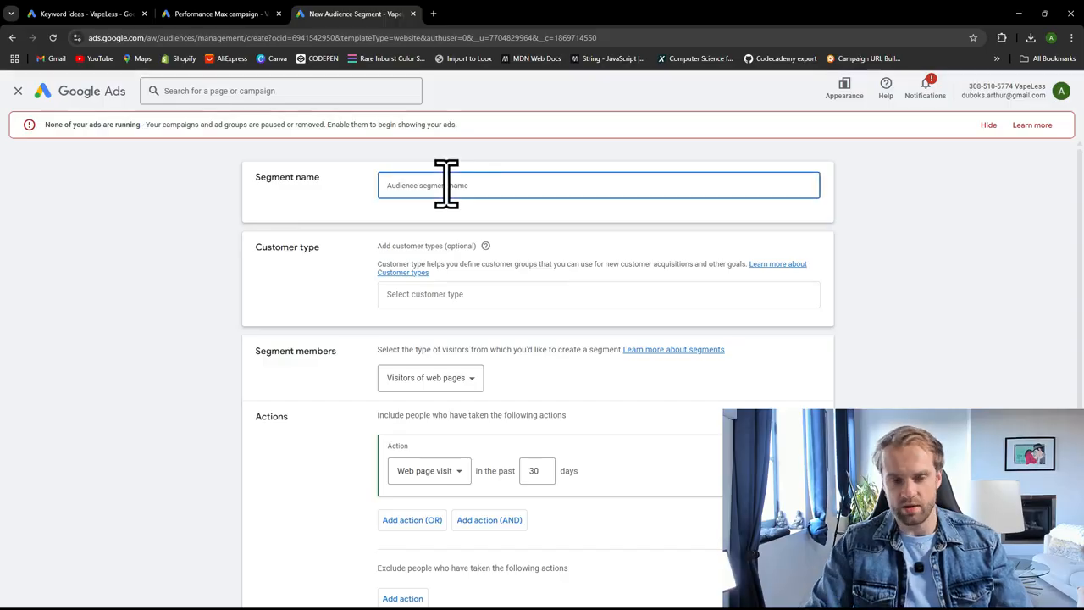
text(Shopify )
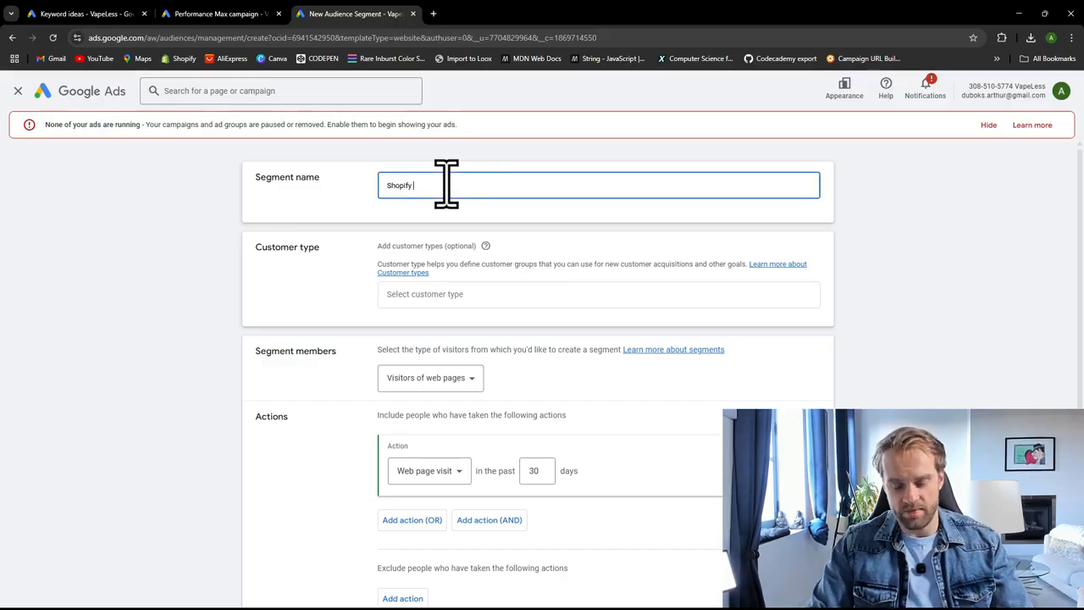
text(Visitors)
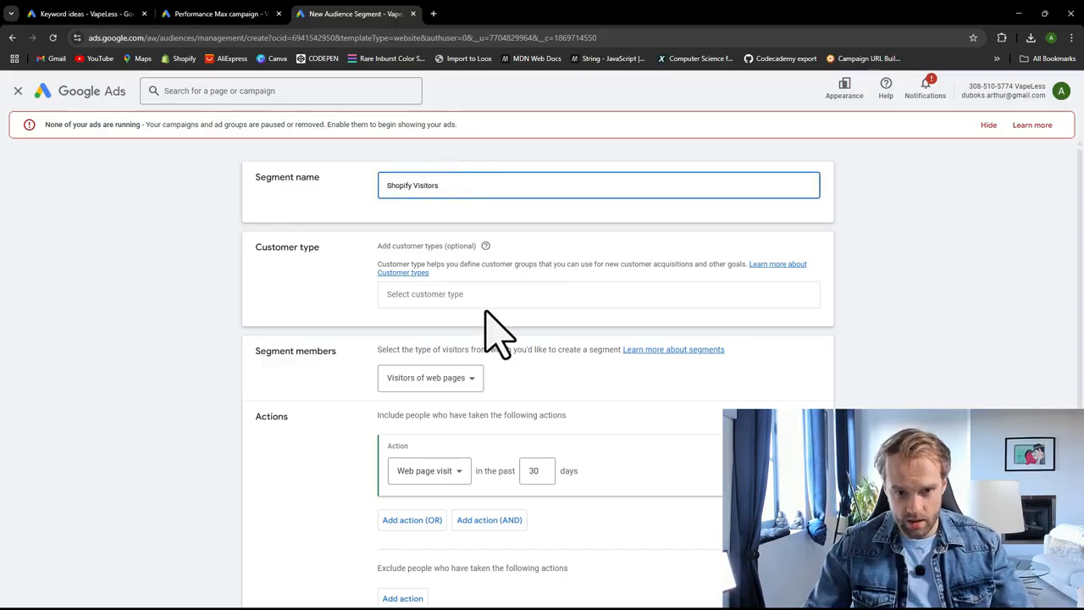
Step: Set the segment's customer type to All customers
click(477, 295)
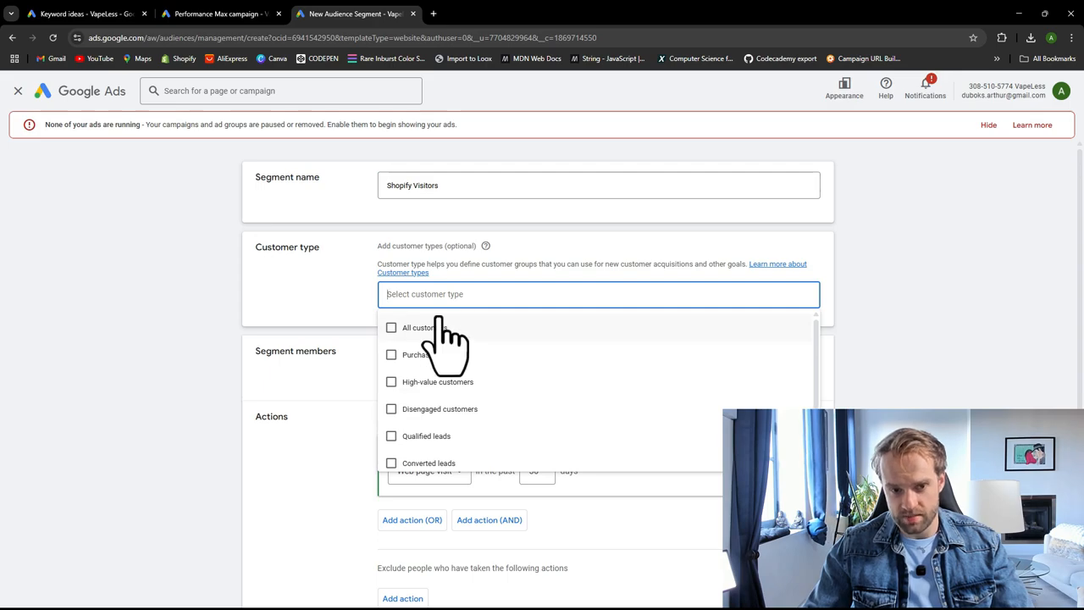
scroll(481, 377, down, 2)
scroll(406, 364, up, 2)
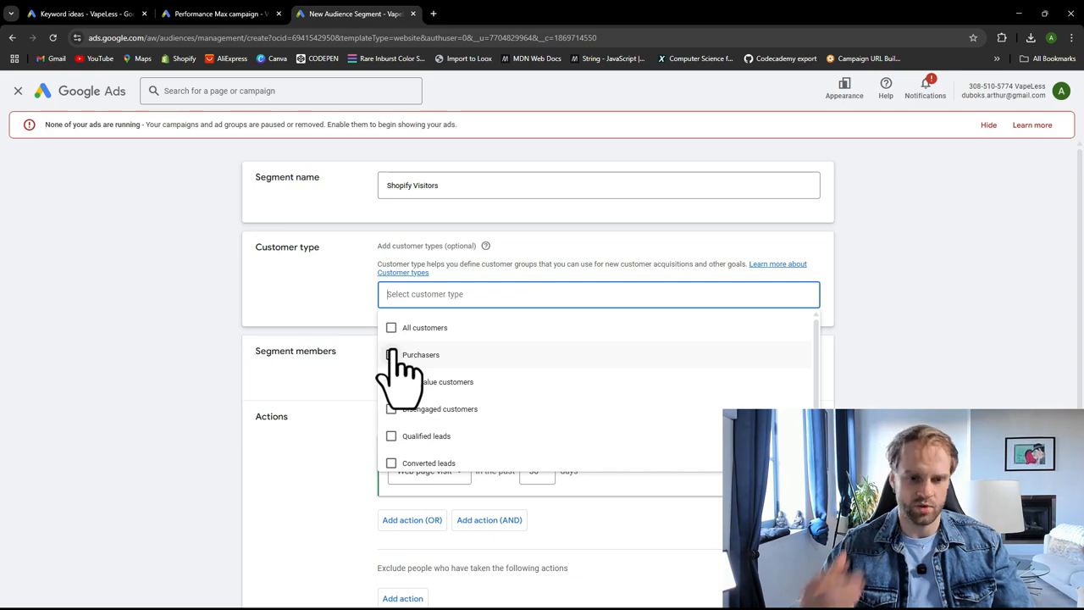
click(391, 327)
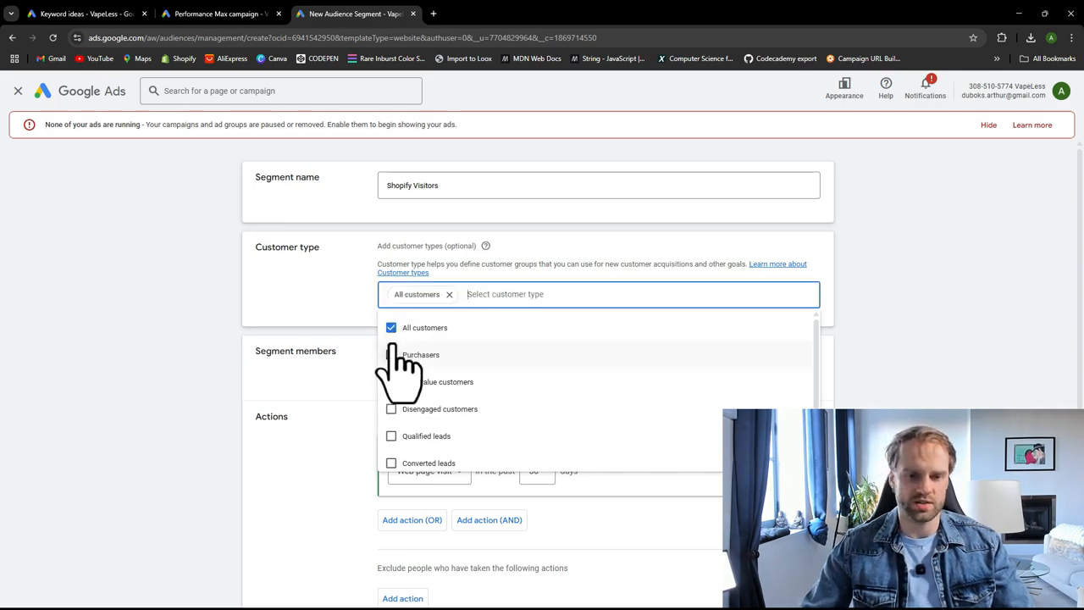
click(362, 263)
Step: Check the visitor types available for the segment members
scroll(381, 351, down, 2)
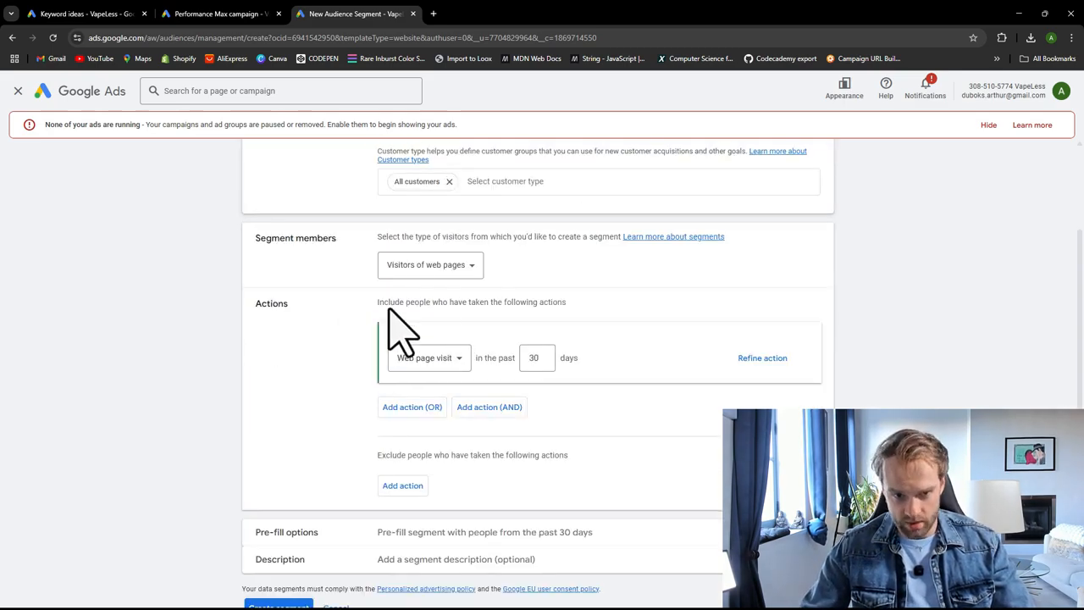
click(428, 266)
click(622, 288)
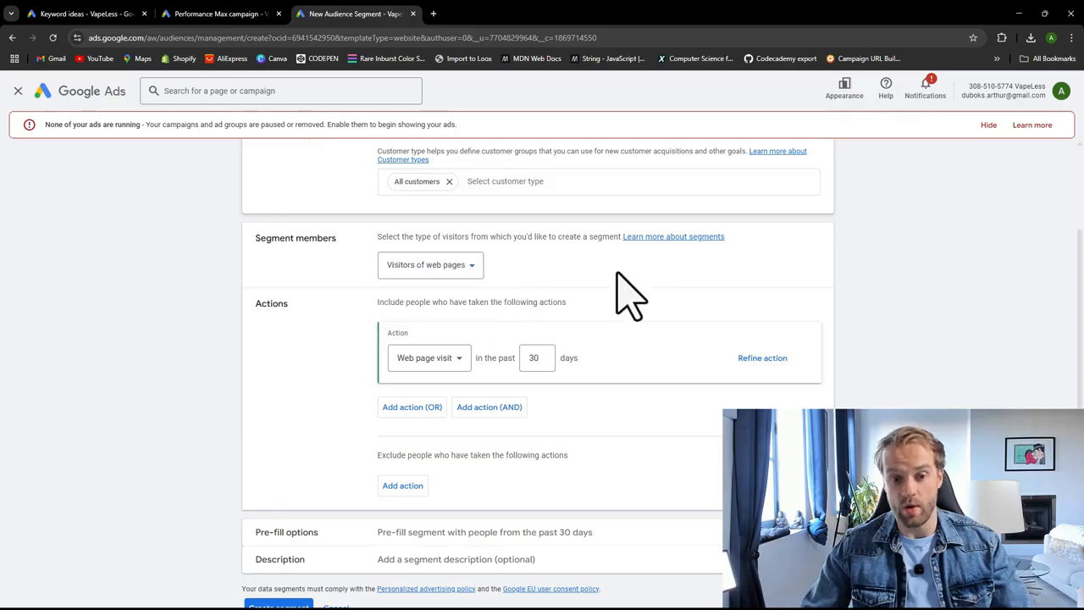
Step: Set the segment's web page visit action to the past 30 days
scroll(496, 344, down, 1)
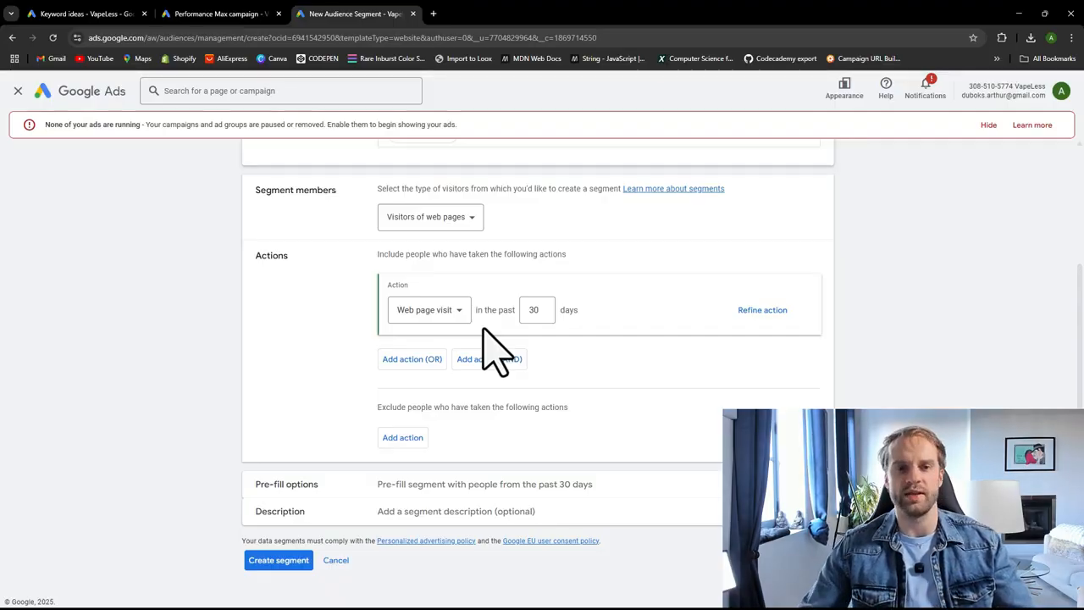
double_click(537, 310)
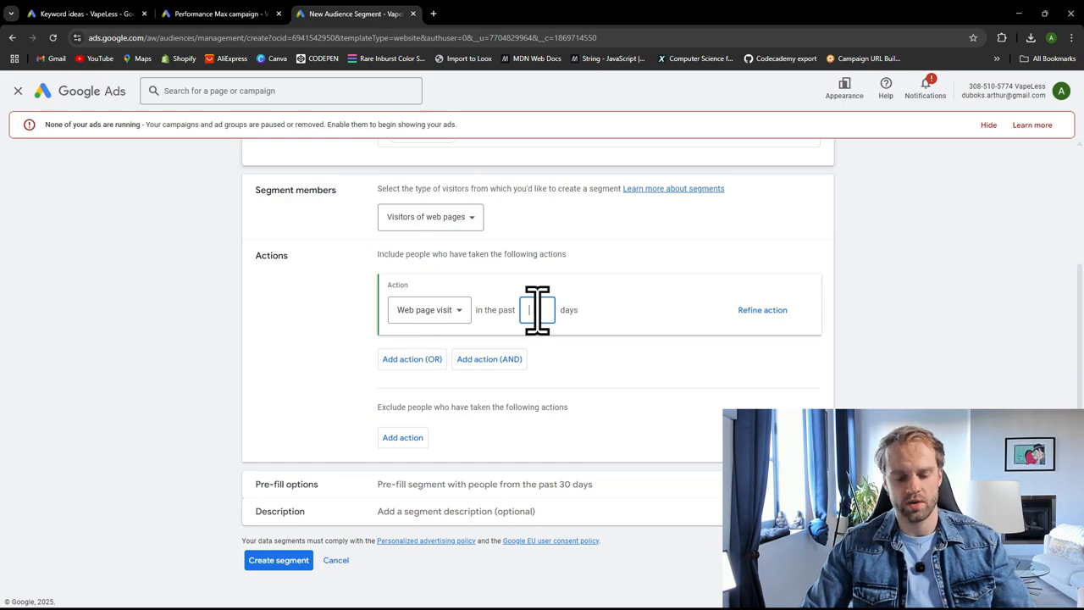
text(30)
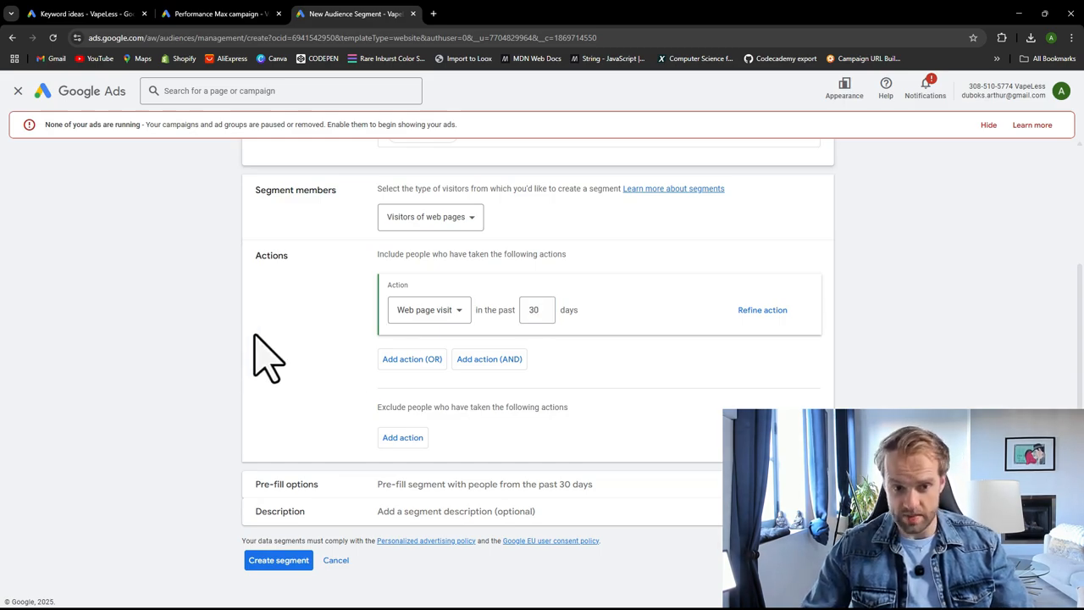
scroll(218, 327, up, 2)
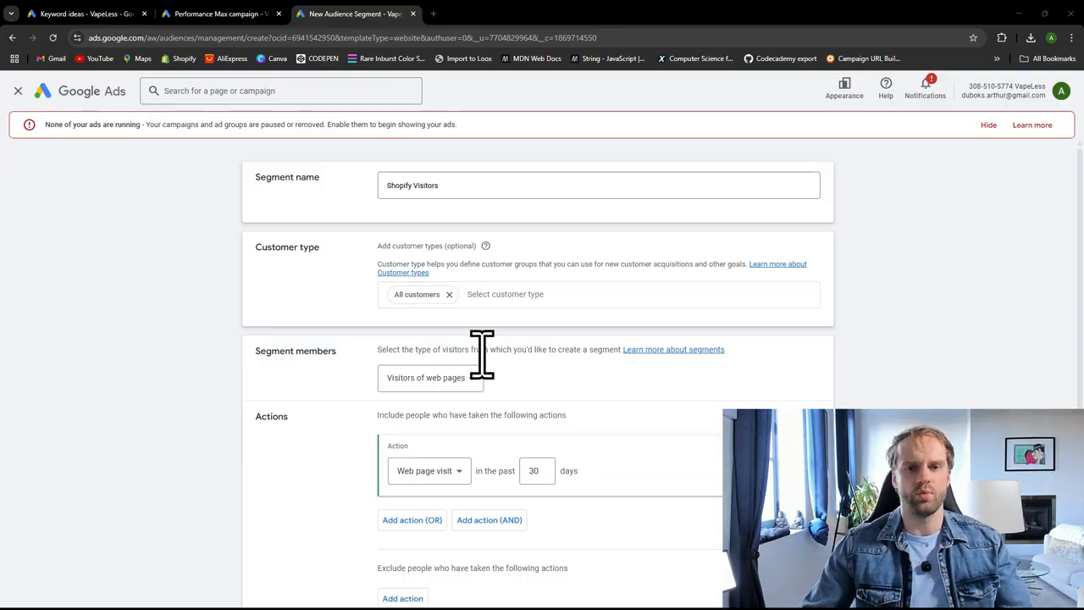
Step: Try "Visitors of a page with specific tags" as the segment members and look through the available tags
scroll(389, 398, down, 1)
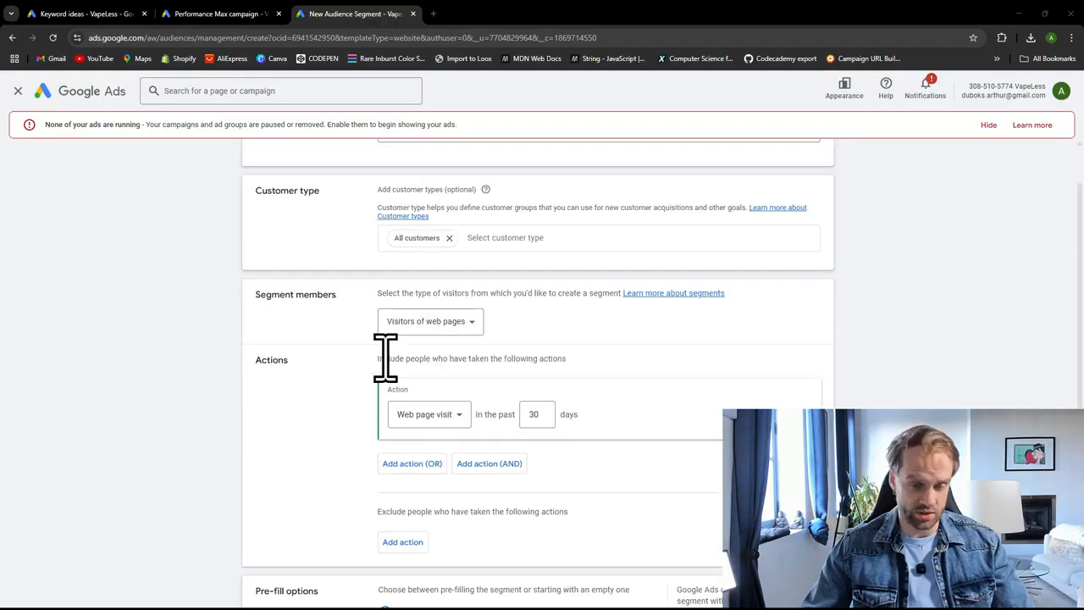
click(421, 322)
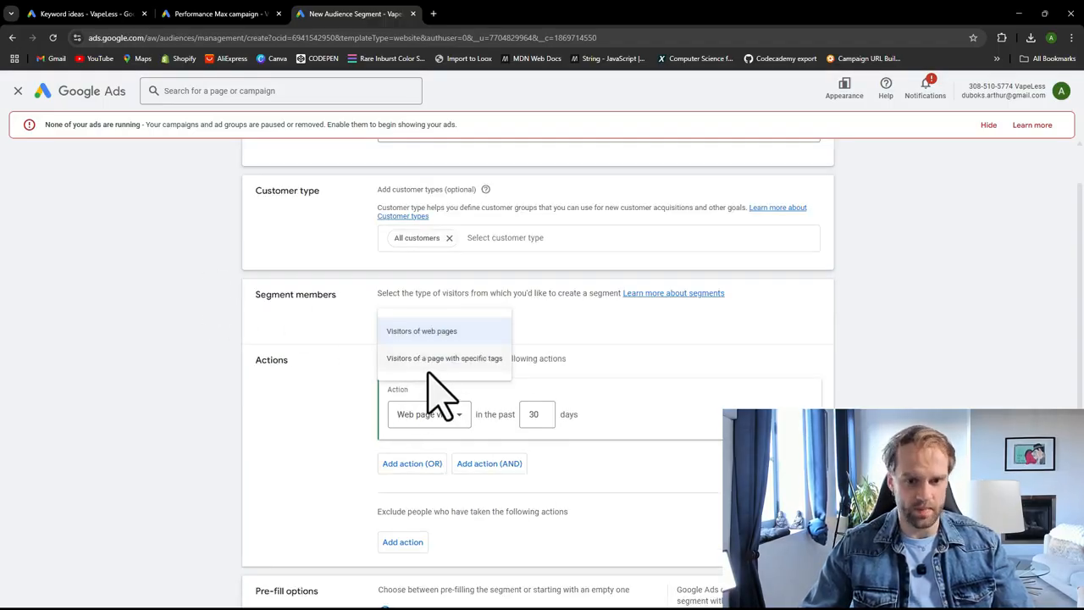
click(442, 360)
scroll(443, 392, down, 2)
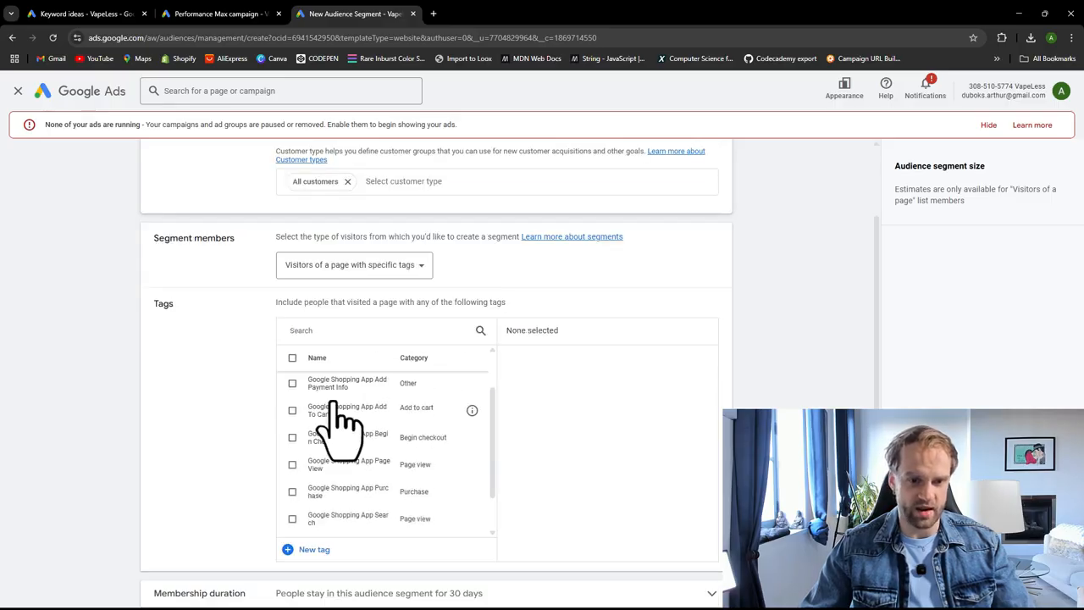
scroll(237, 351, down, 1)
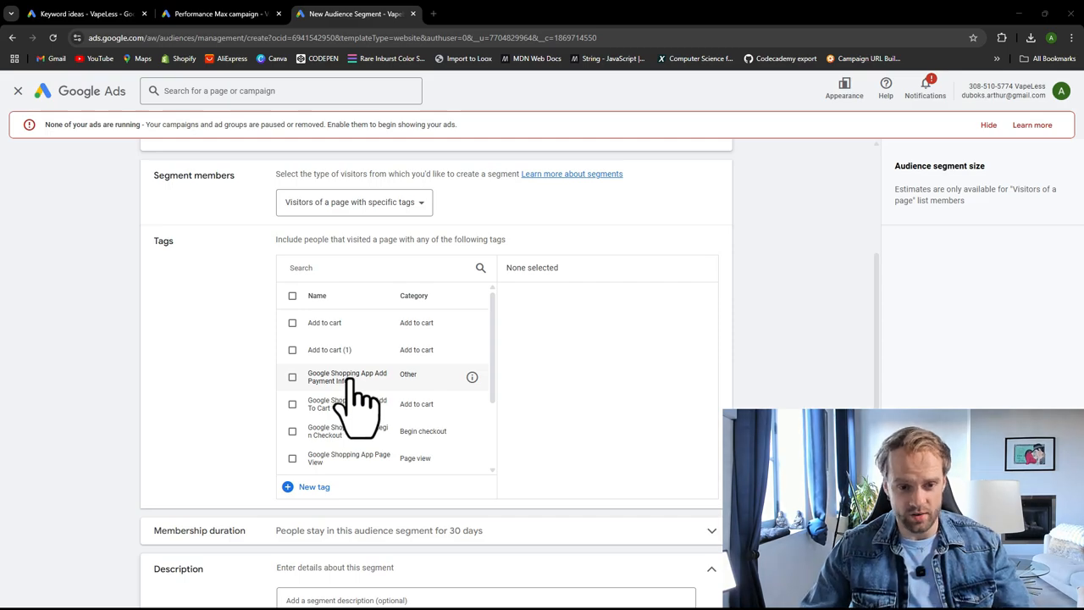
scroll(350, 378, down, 1)
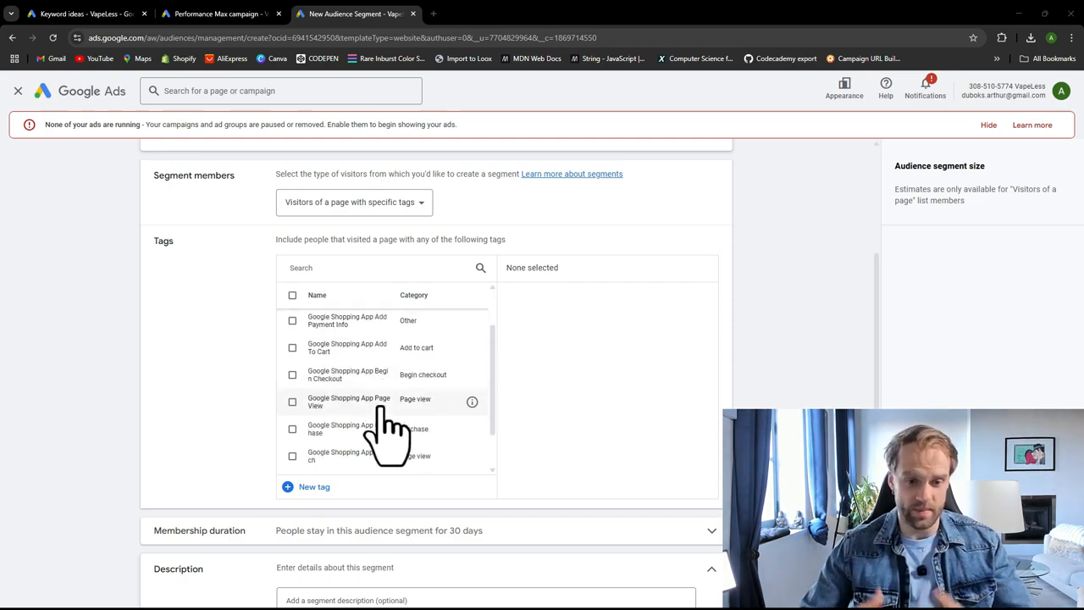
scroll(364, 408, down, 1)
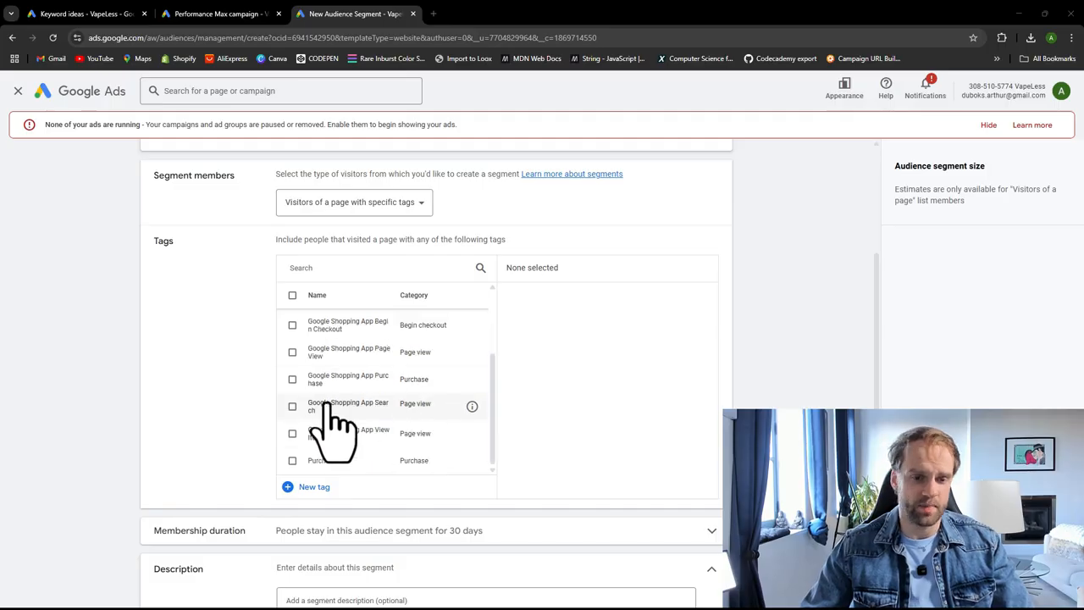
scroll(237, 358, down, 2)
scroll(246, 360, up, 3)
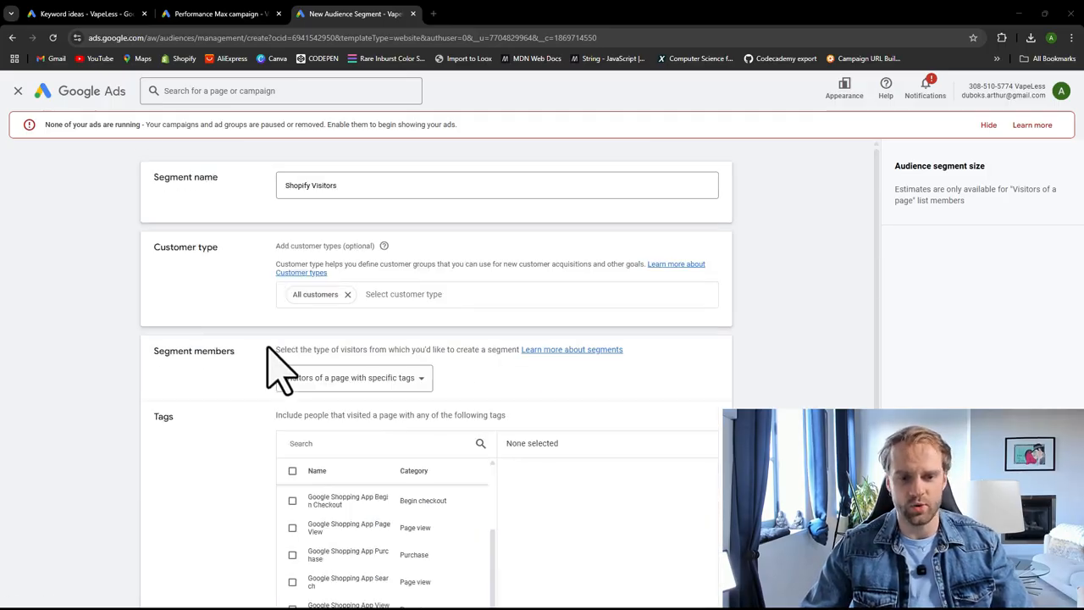
Step: Set the segment members back to "Visitors of web pages" and create the segment
scroll(254, 372, down, 1)
click(354, 265)
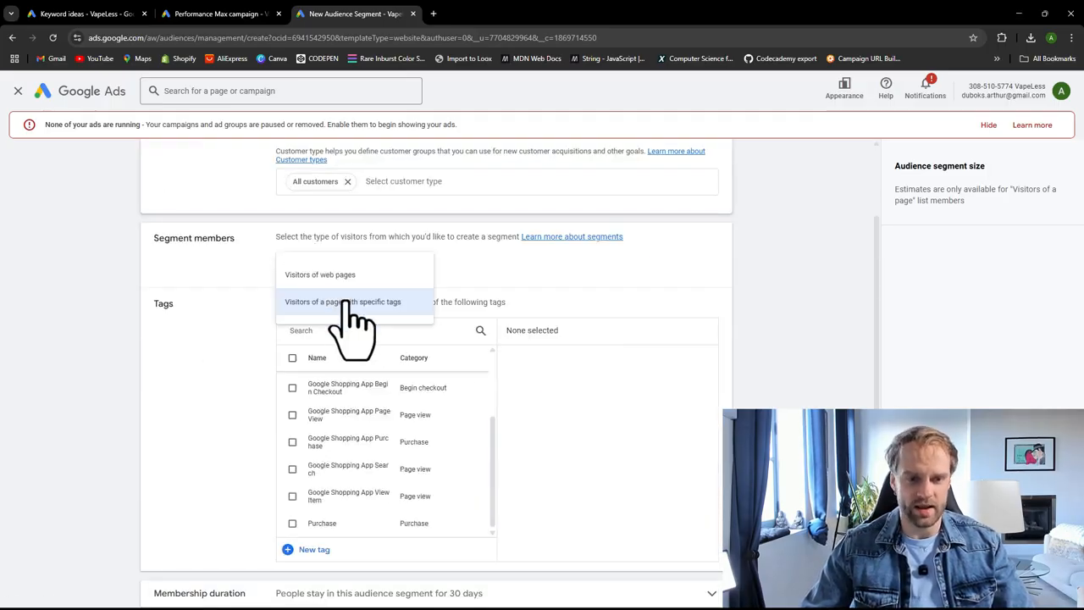
click(334, 275)
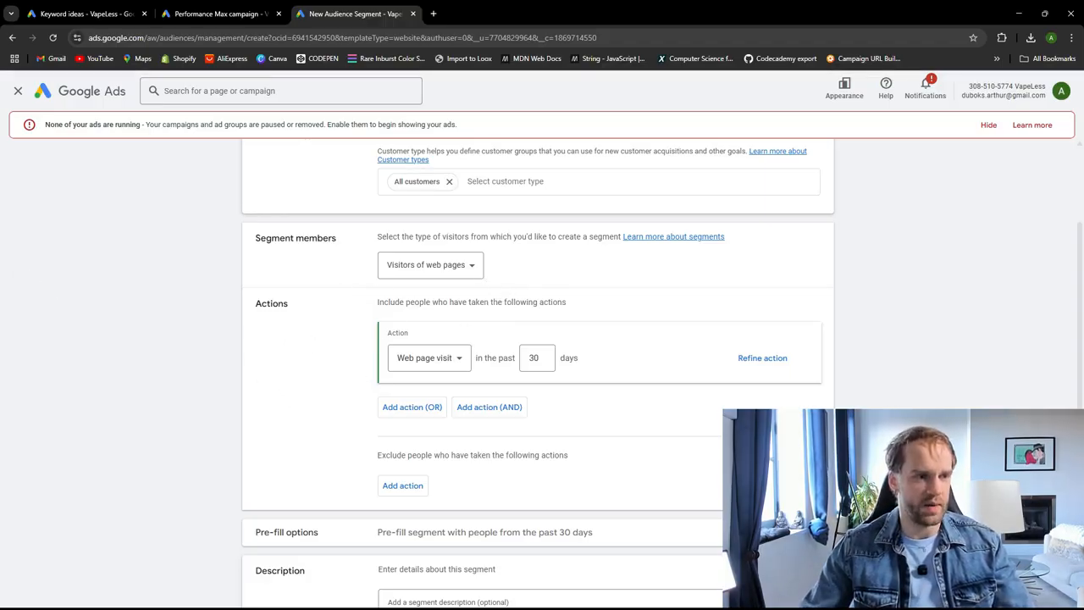
scroll(327, 331, down, 2)
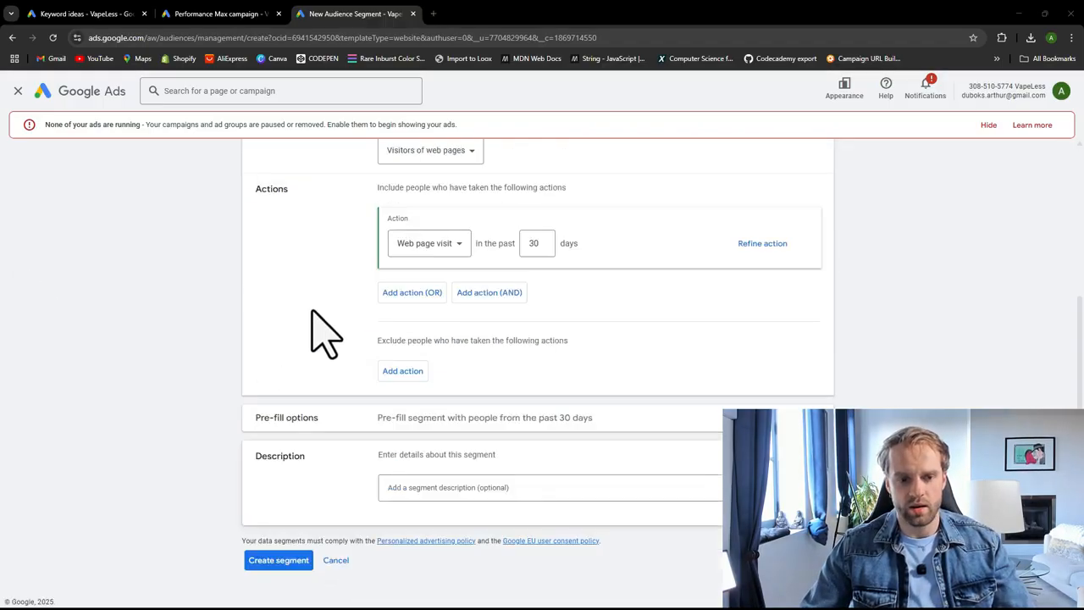
click(278, 562)
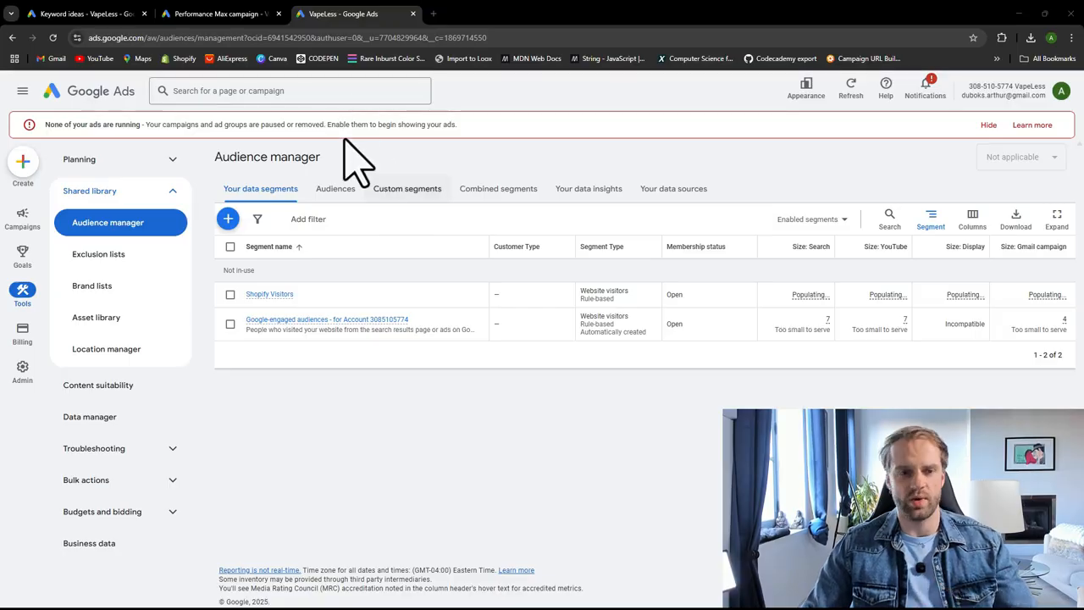
Step: Return to the Performance Max campaign and look for the new segment among the audience signal's website visitors data
click(212, 14)
click(360, 445)
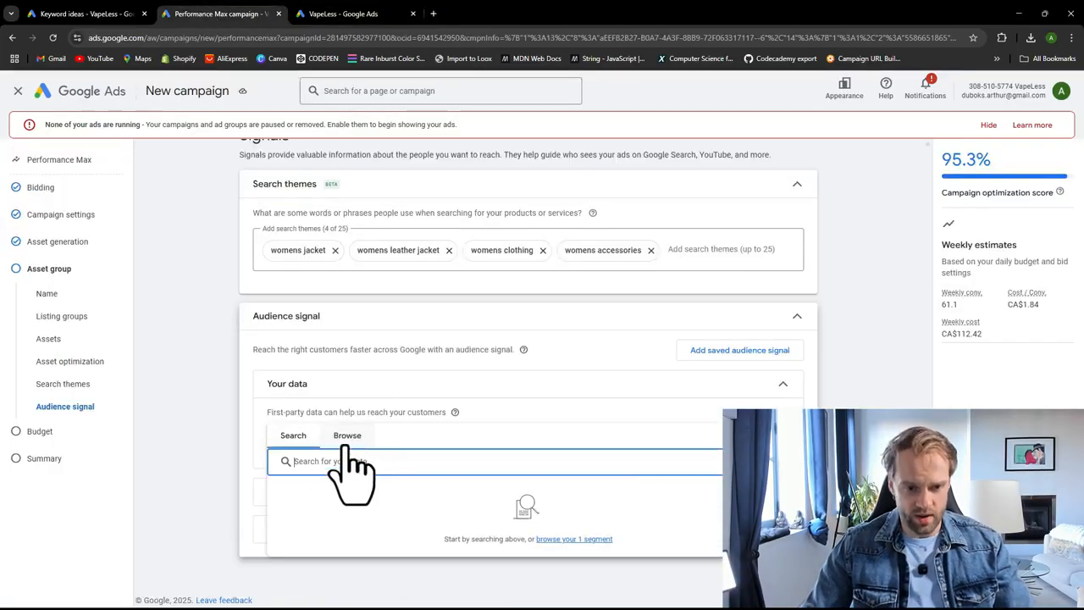
click(347, 442)
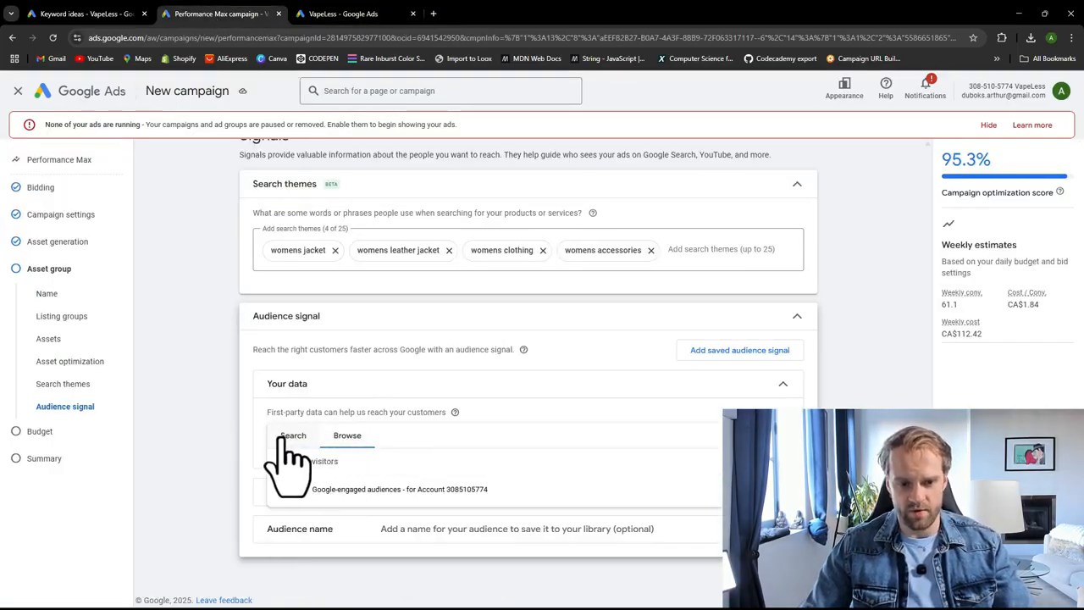
click(288, 437)
click(346, 437)
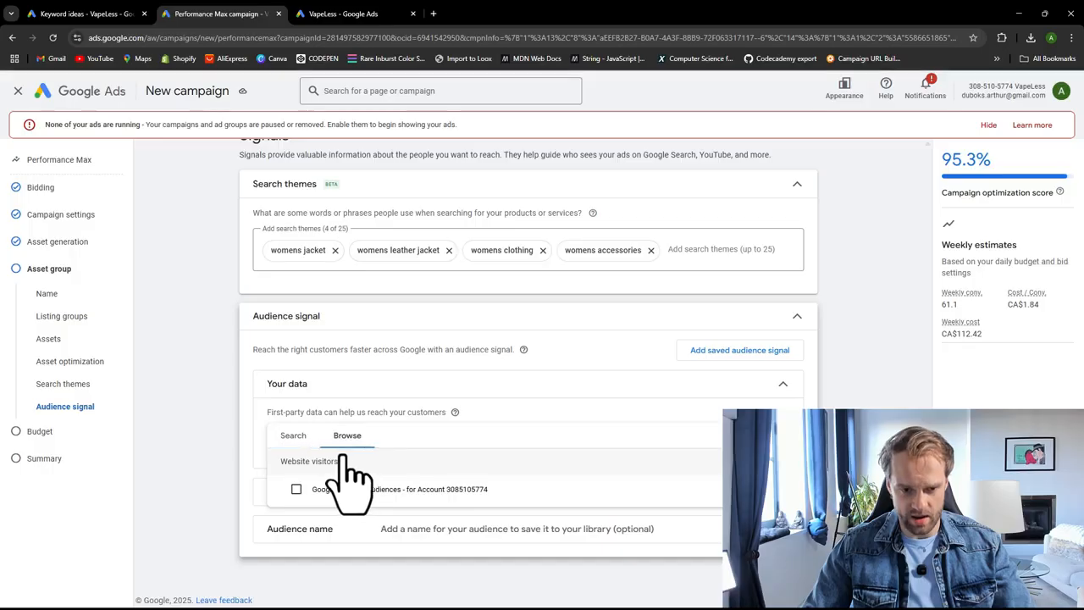
click(239, 452)
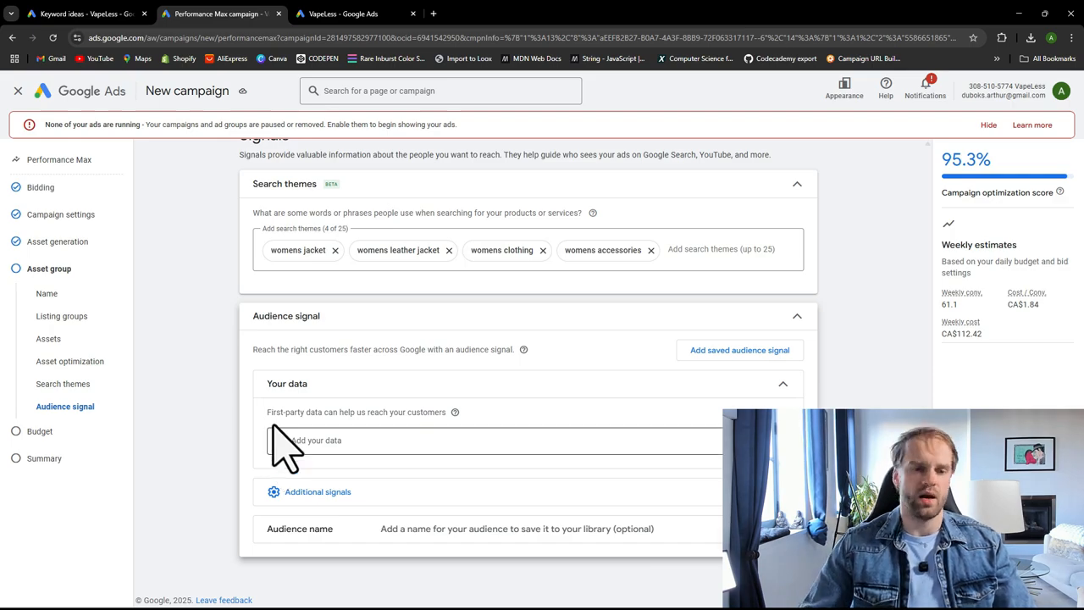
click(330, 442)
click(352, 436)
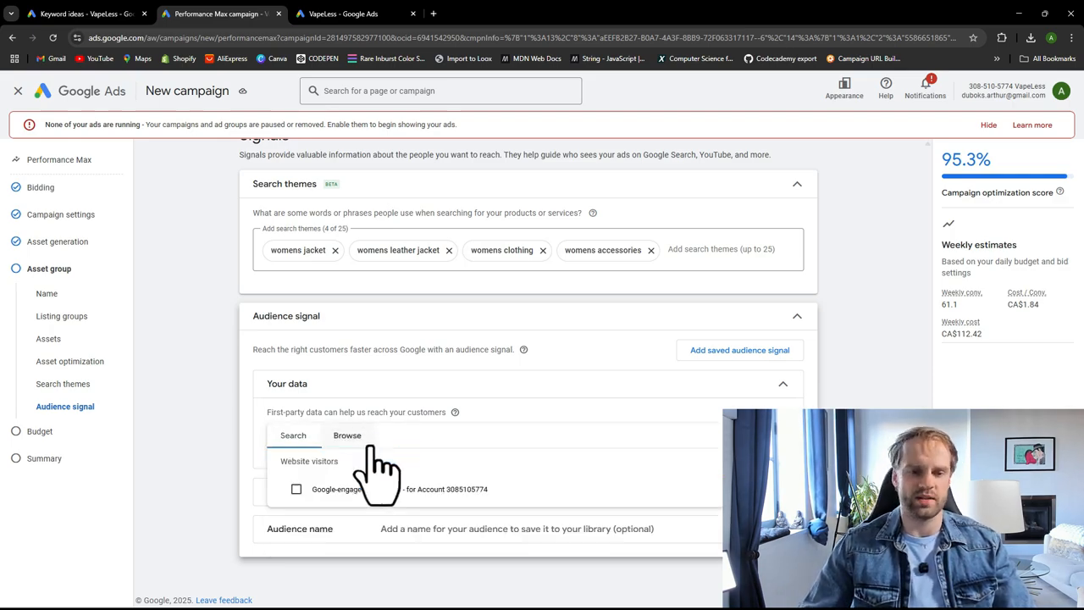
click(246, 434)
Step: Add interests and detailed demographics to the audience signal and select the in-market segment Apparel & Accessories
click(318, 491)
click(354, 426)
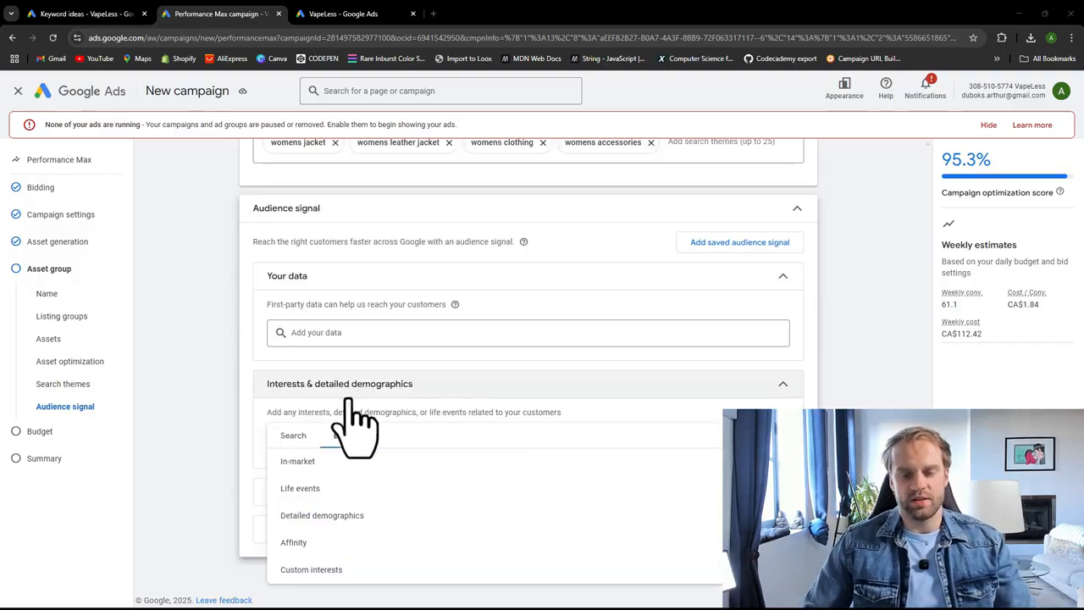
click(260, 424)
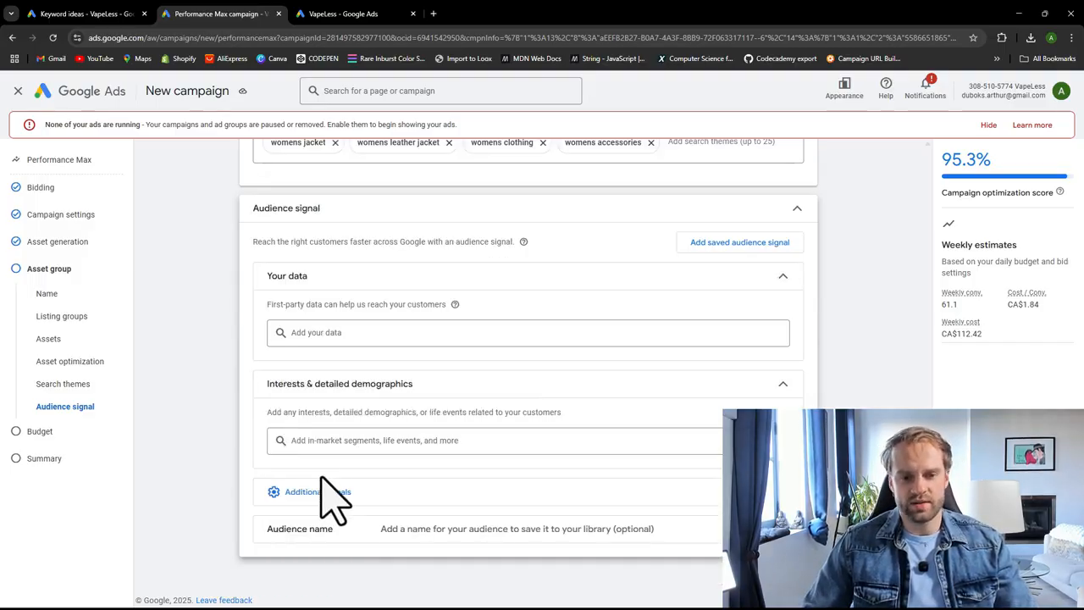
click(348, 445)
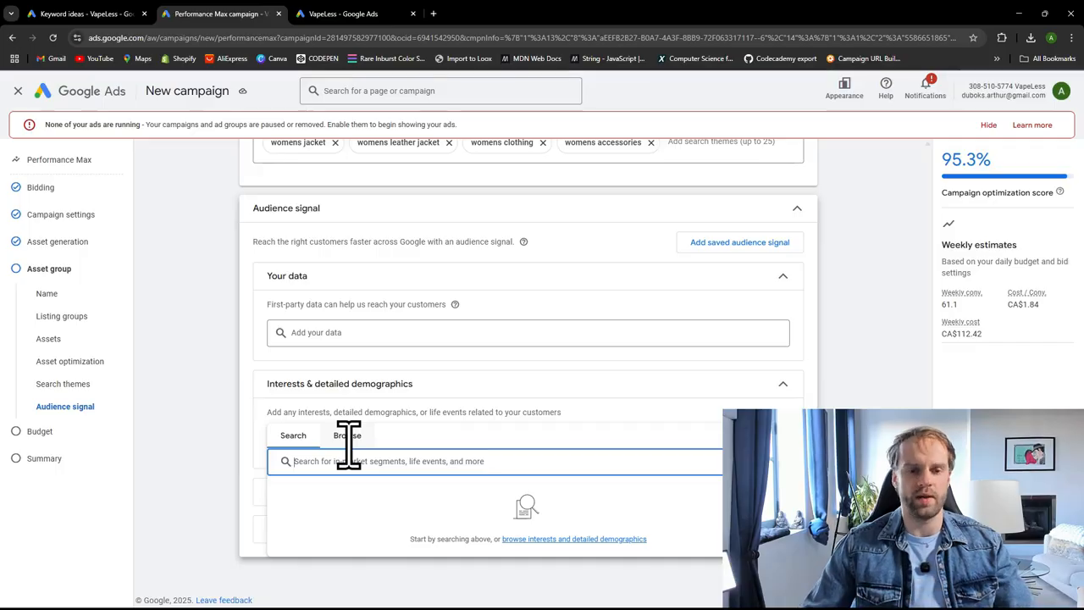
click(345, 438)
click(354, 462)
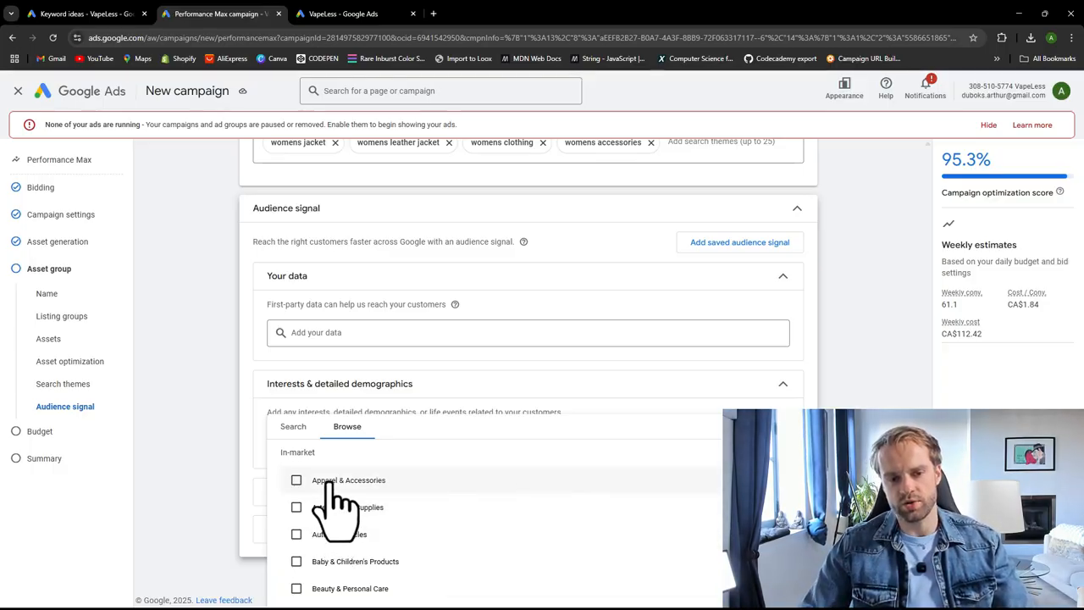
click(716, 486)
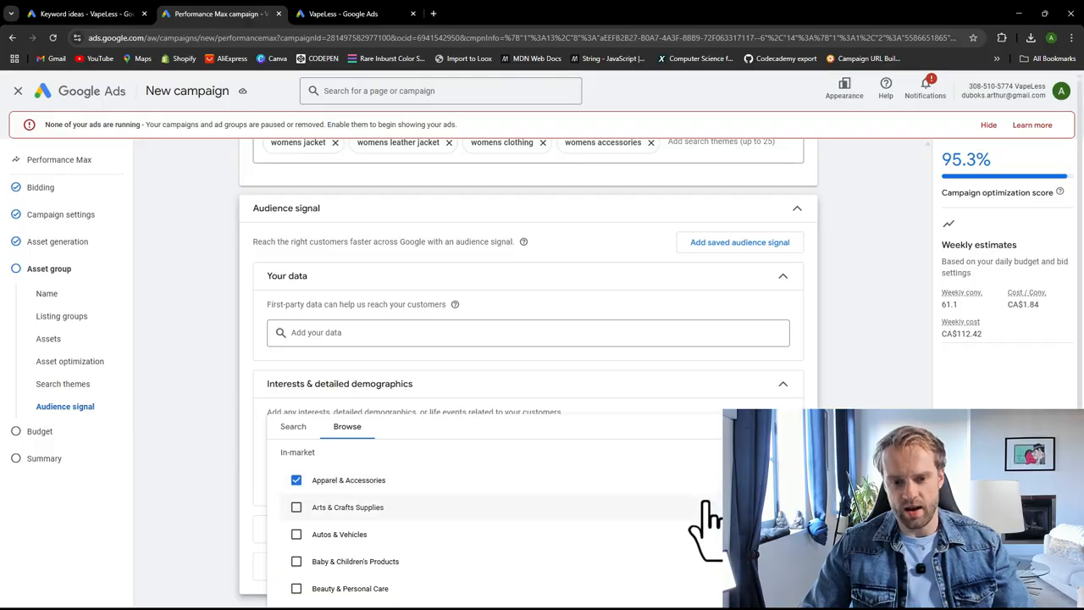
Step: Look through the remaining in-market segments for other interests that fit the audience signal
scroll(409, 550, down, 1)
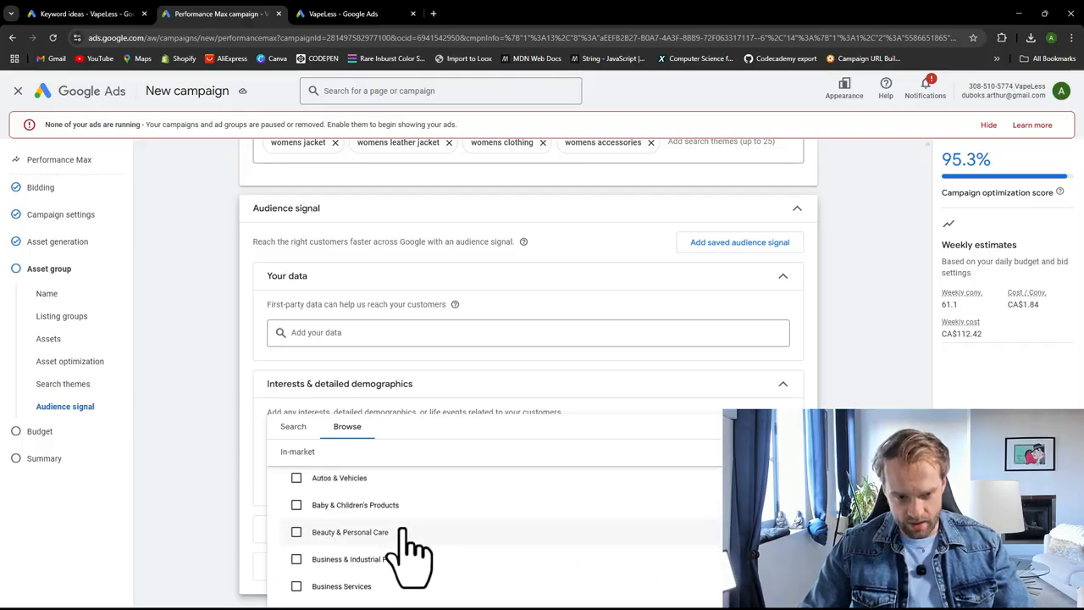
scroll(406, 554, up, 1)
click(328, 452)
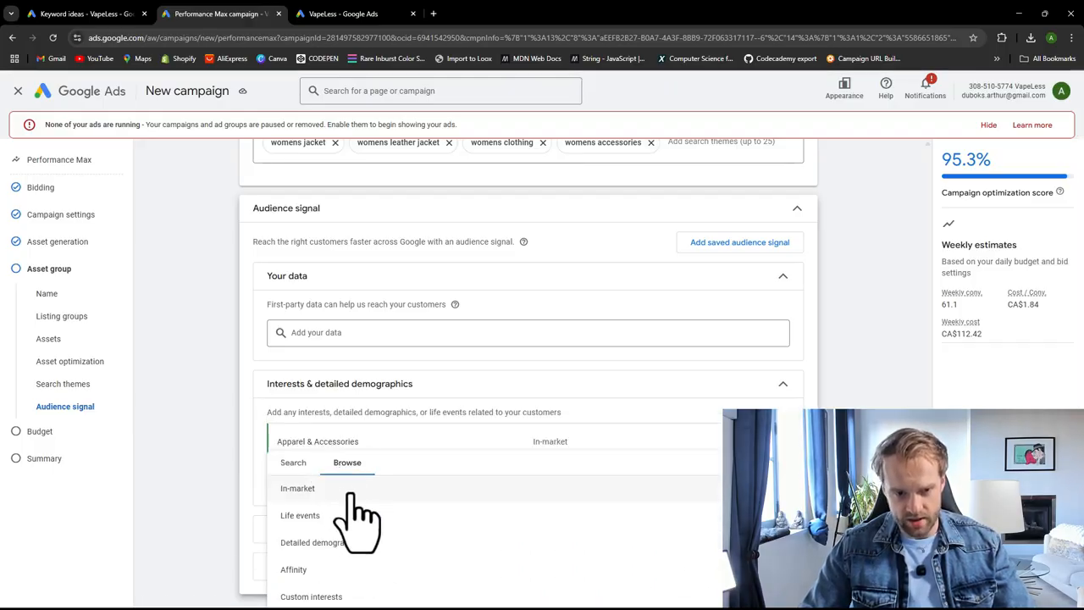
click(437, 498)
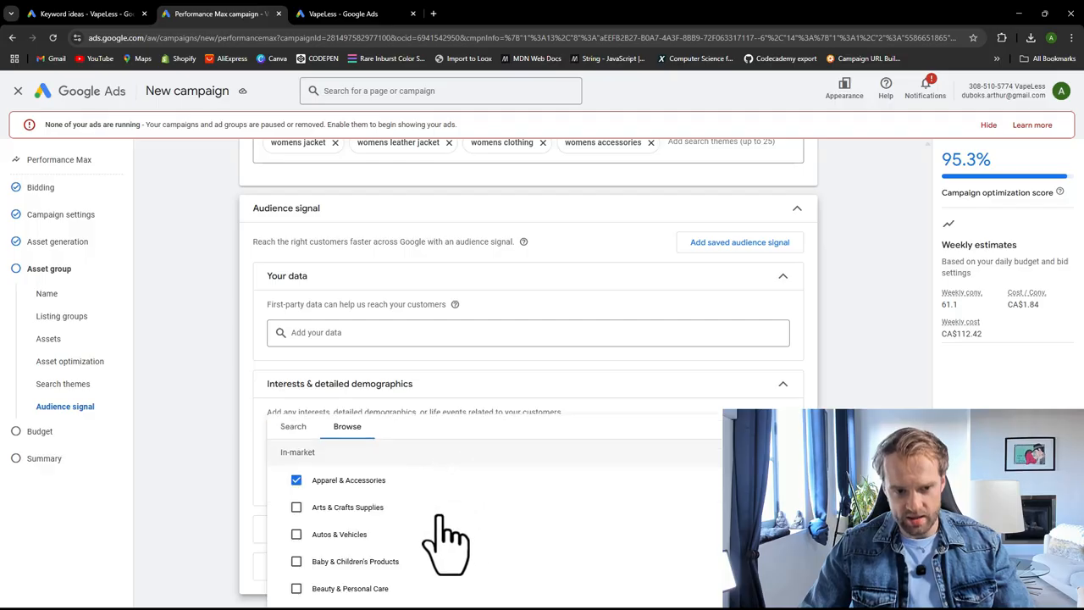
scroll(448, 521, down, 4)
scroll(447, 546, down, 3)
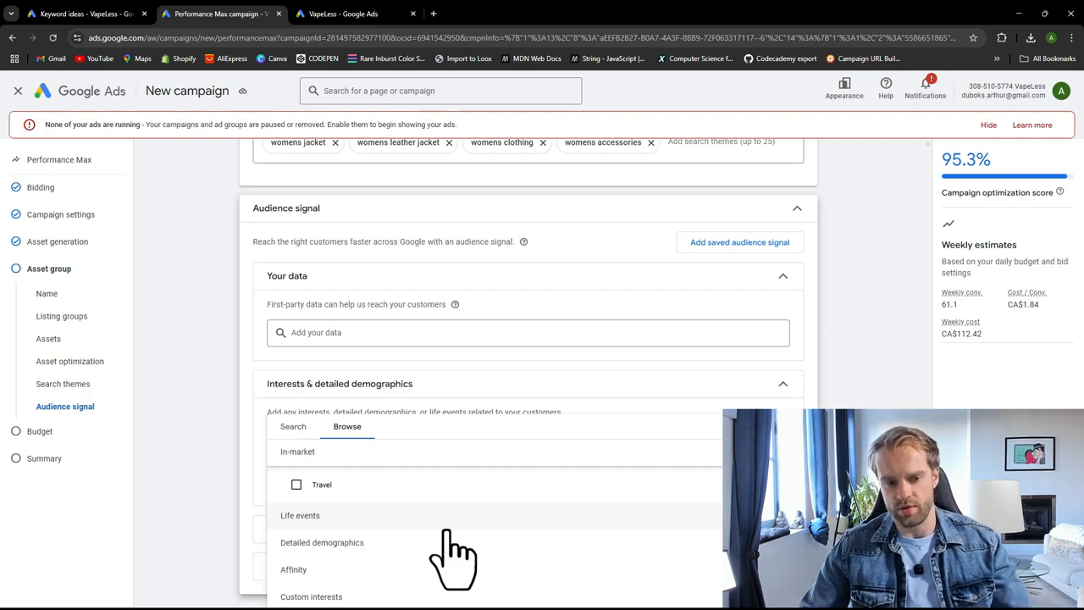
scroll(415, 559, up, 10)
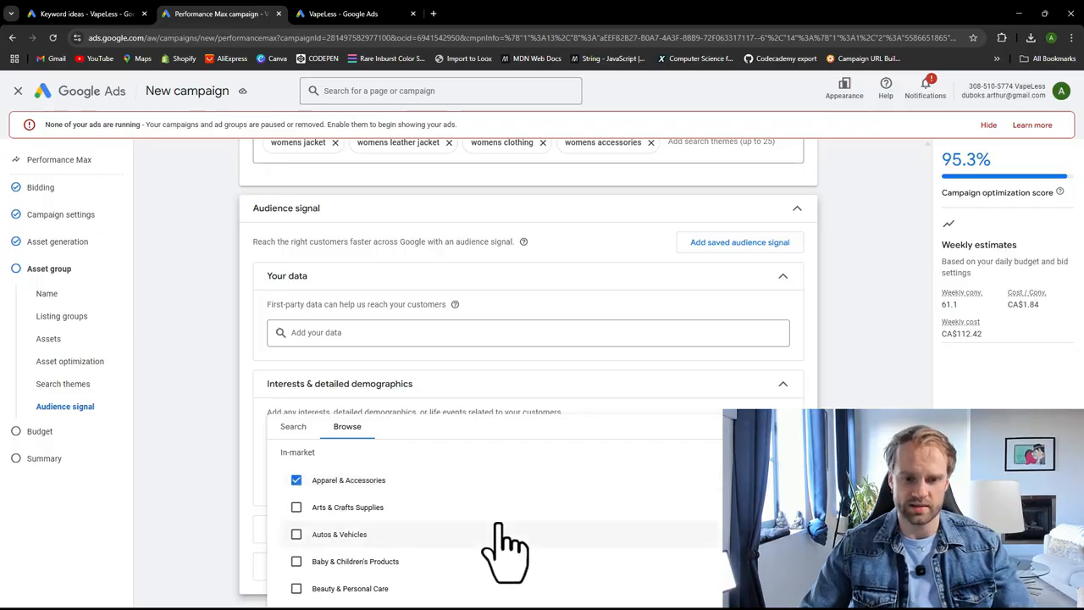
click(672, 496)
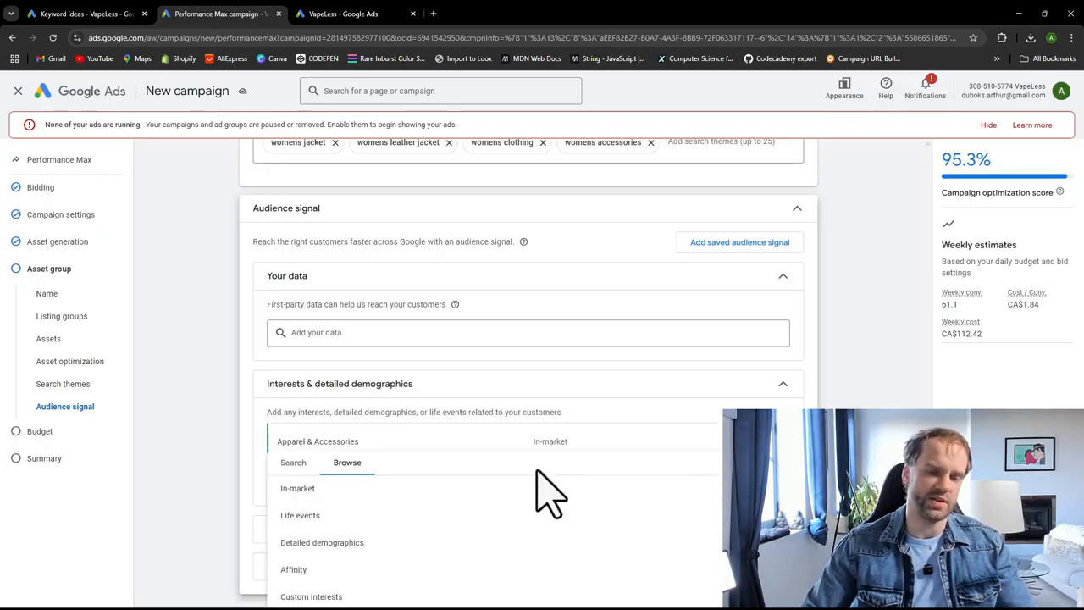
click(641, 465)
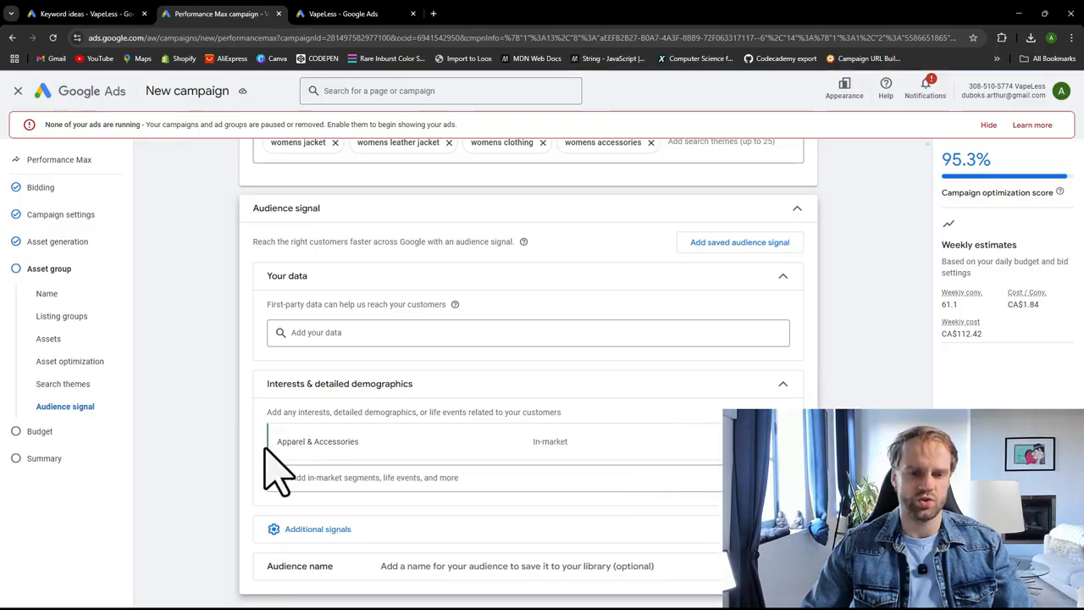
Step: Open the audience signal's demographics, limit the gender to Female by excluding Male and Unknown, and expand the additional demographics
scroll(315, 496, down, 1)
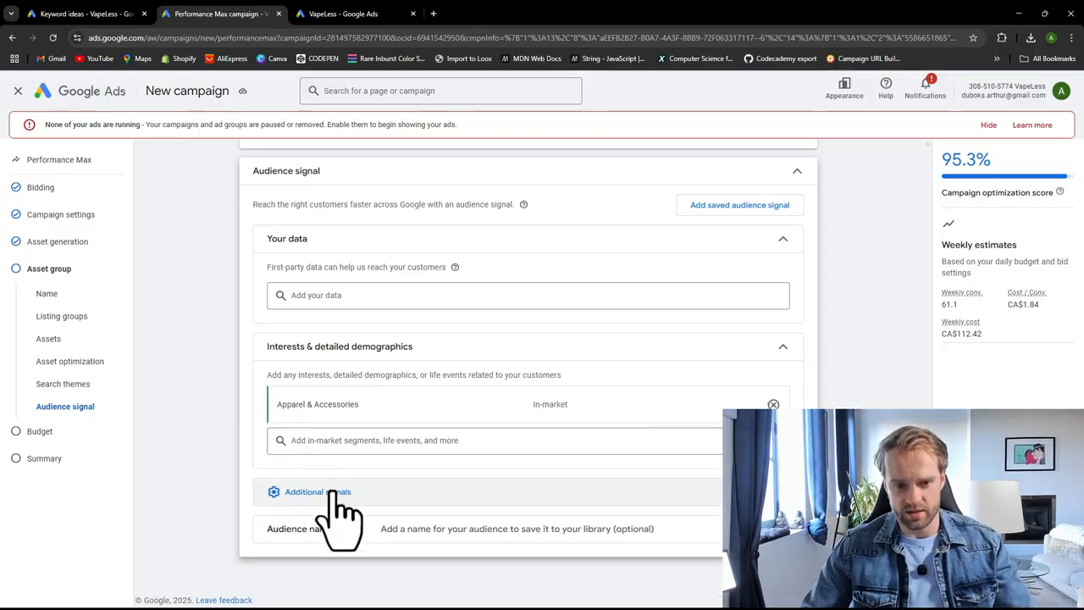
click(326, 491)
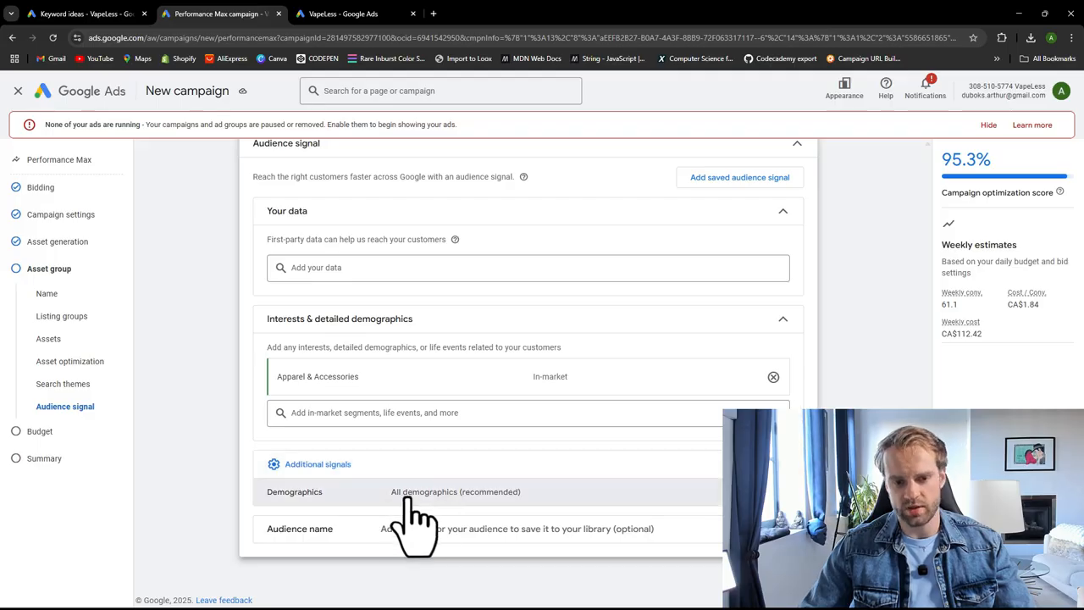
click(480, 493)
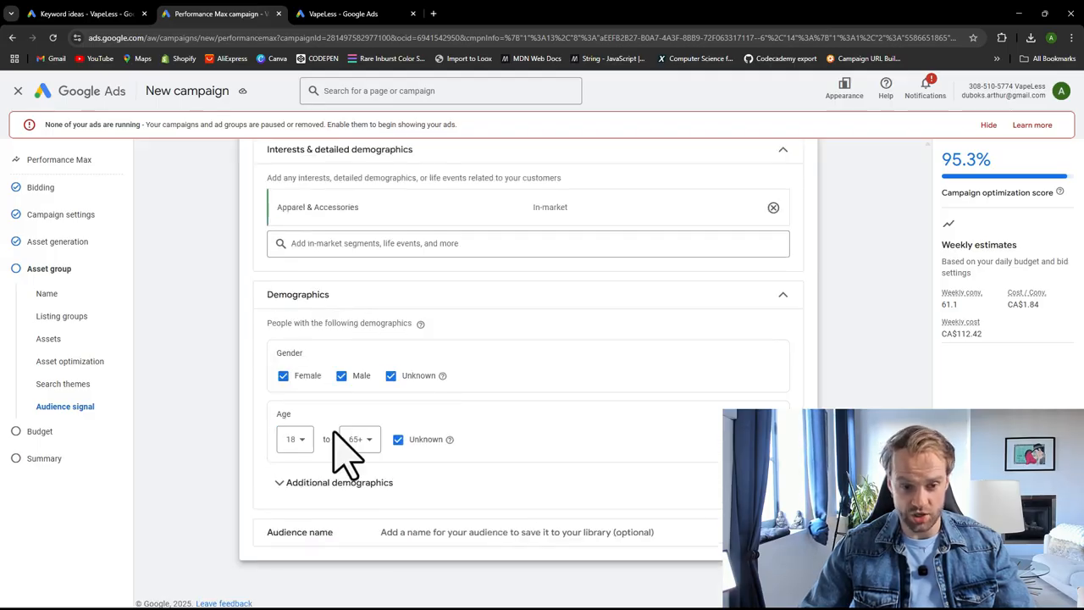
click(341, 375)
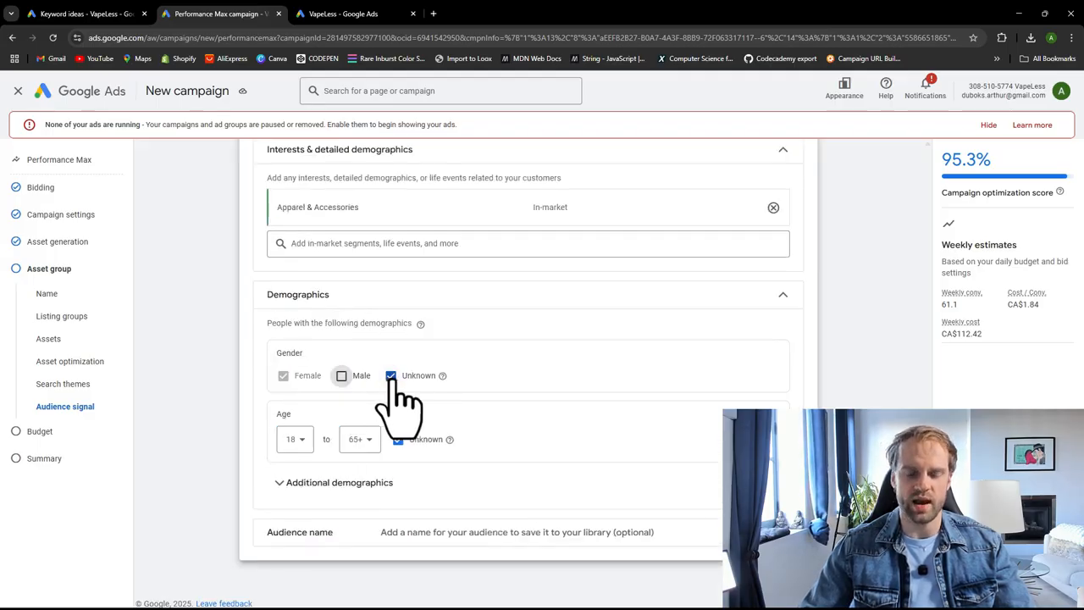
click(391, 375)
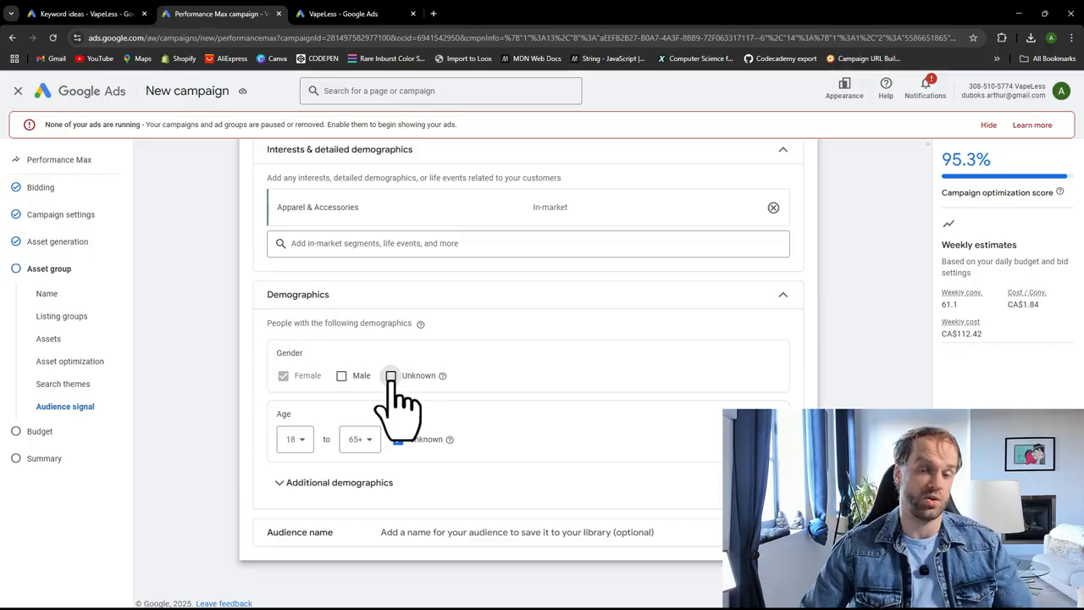
click(392, 377)
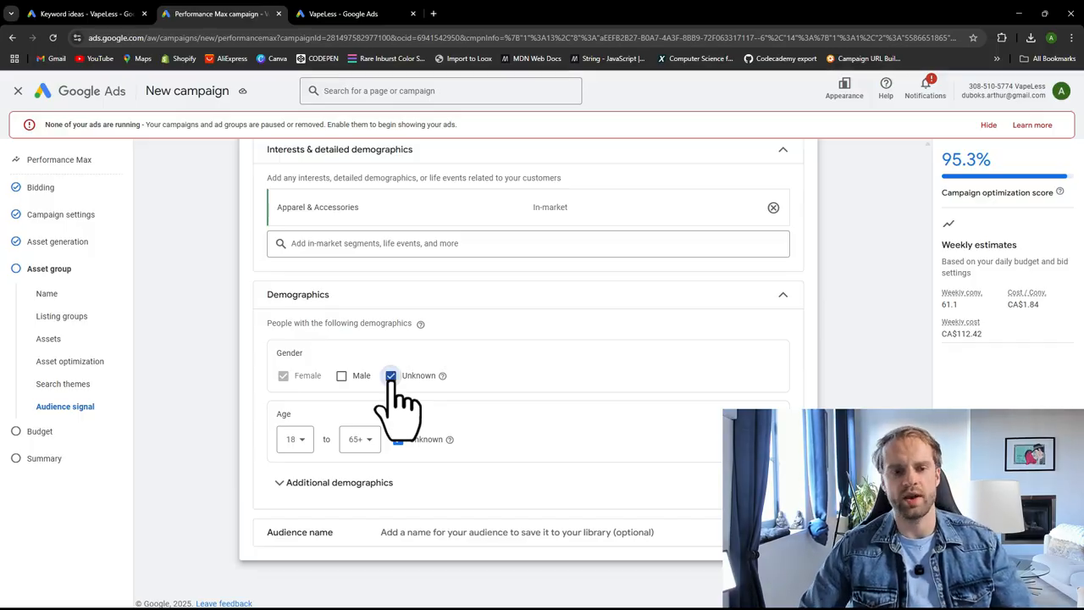
click(391, 377)
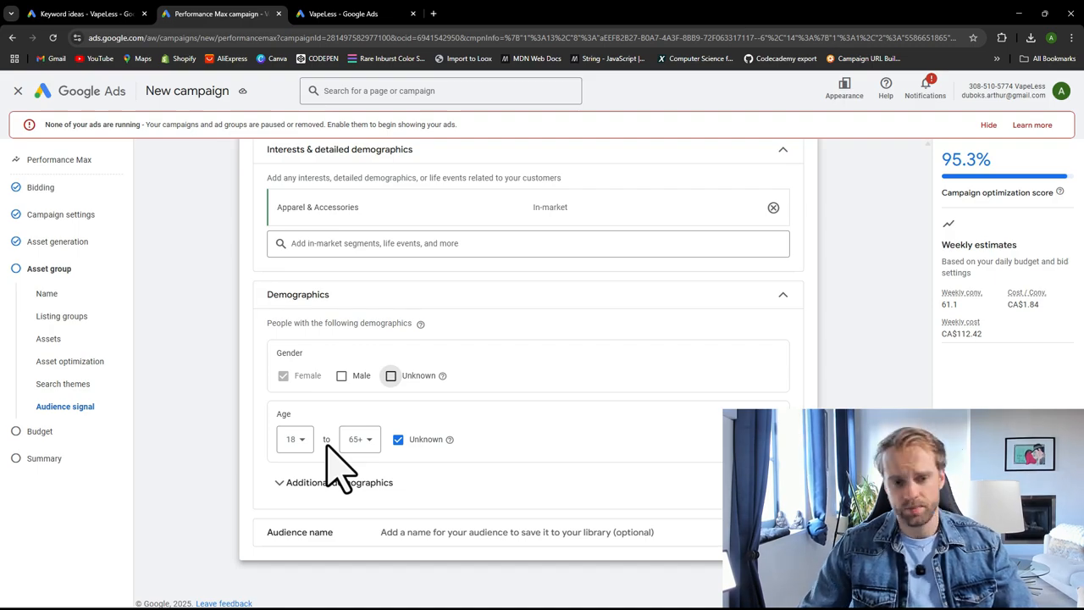
click(295, 486)
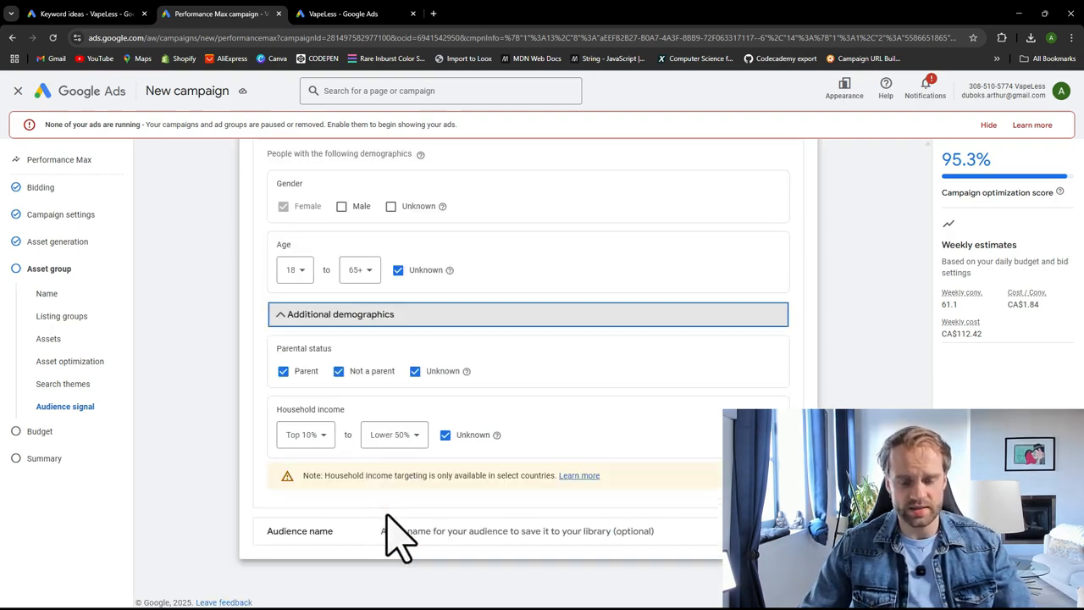
Step: Try an age range of 18 to 44 in the demographics and set the upper age limit back to 65+
click(357, 271)
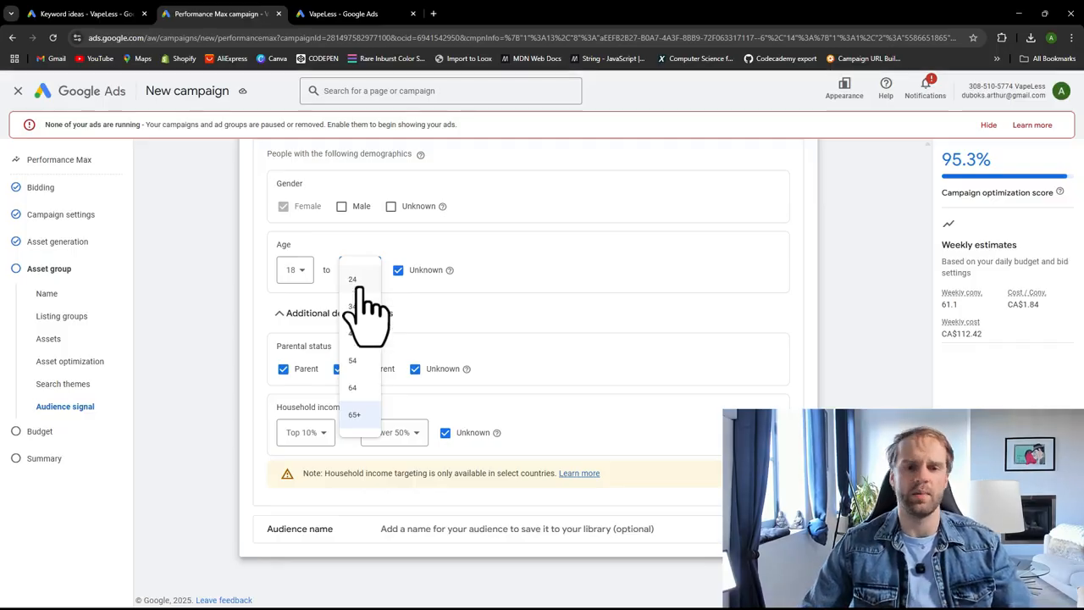
click(296, 279)
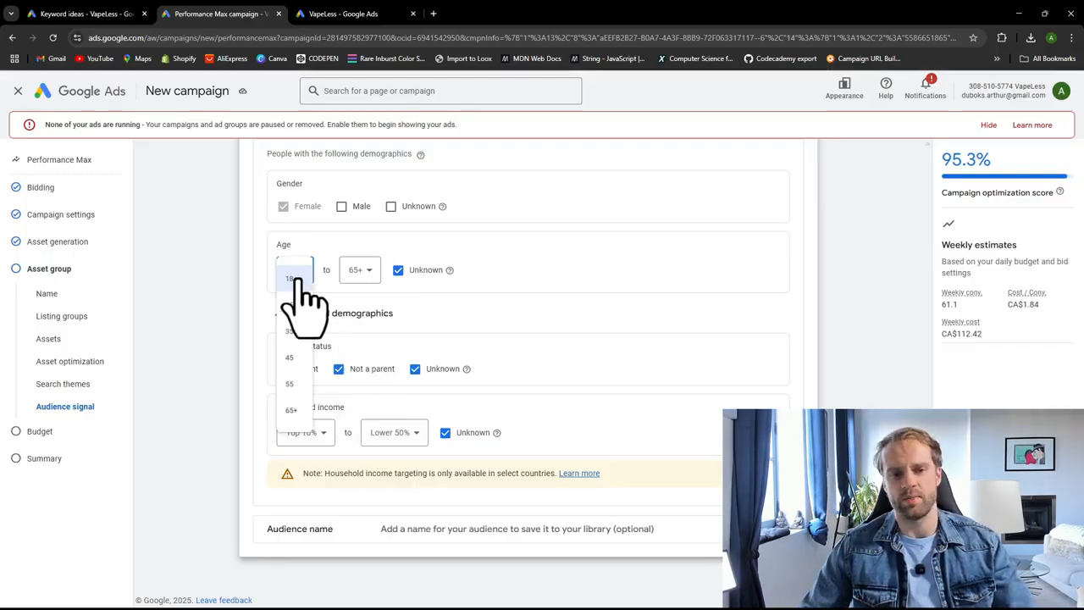
click(369, 273)
click(369, 273)
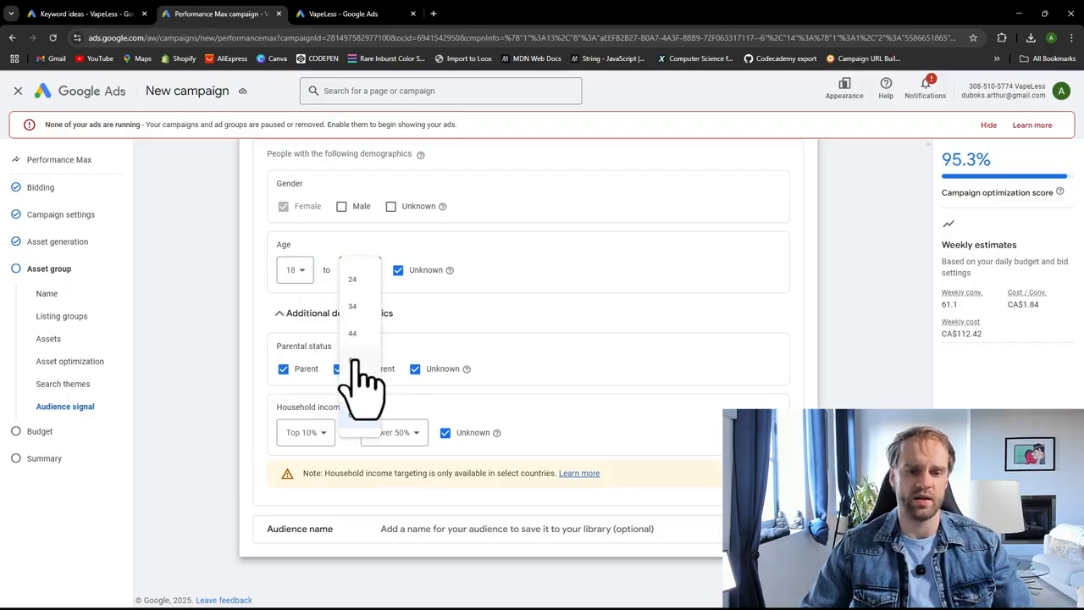
click(361, 333)
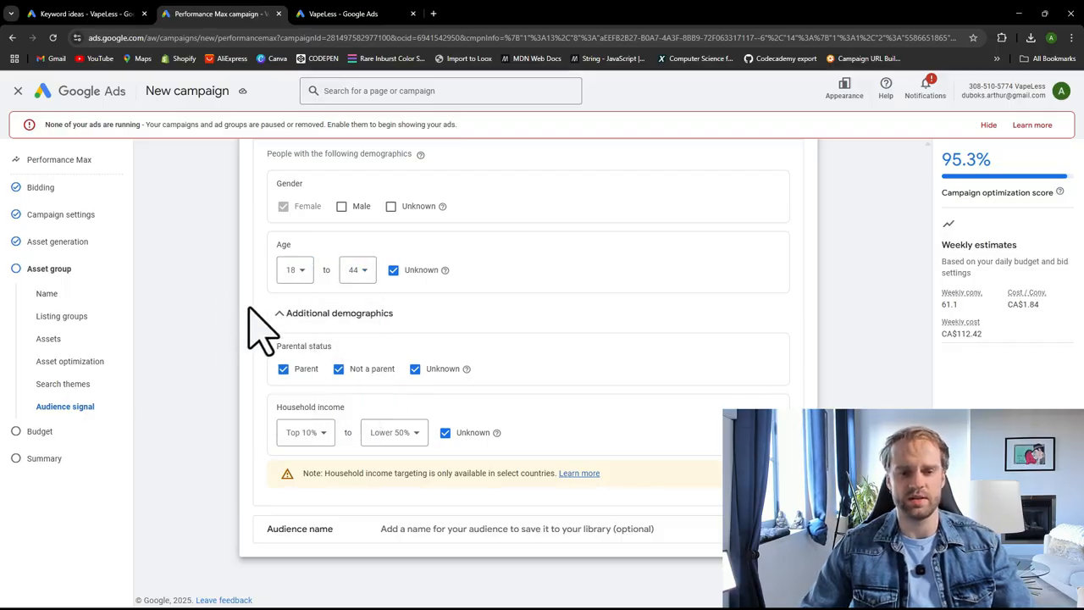
click(365, 273)
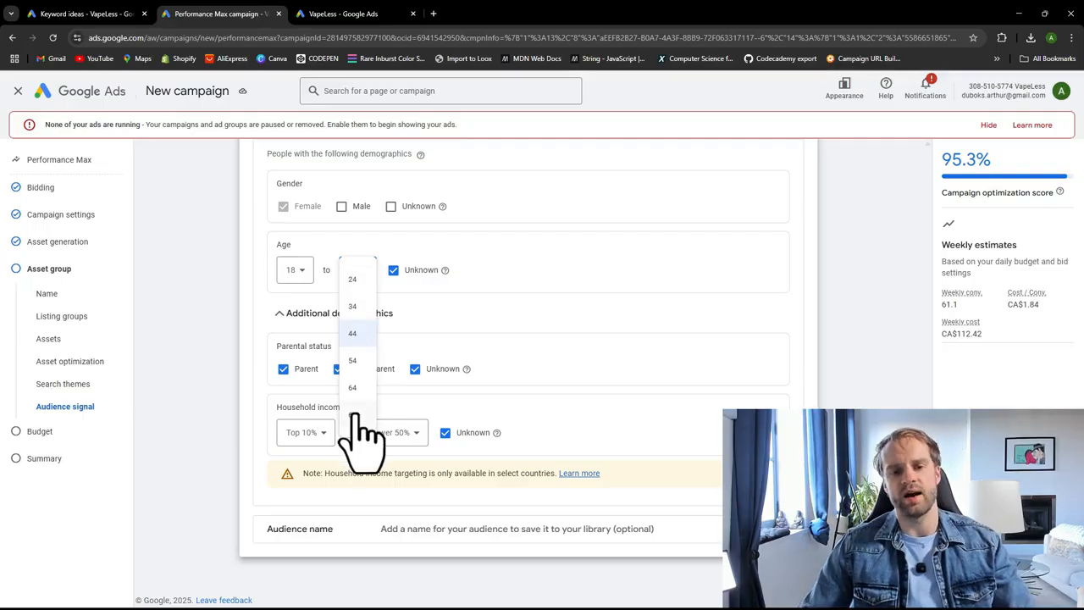
click(161, 284)
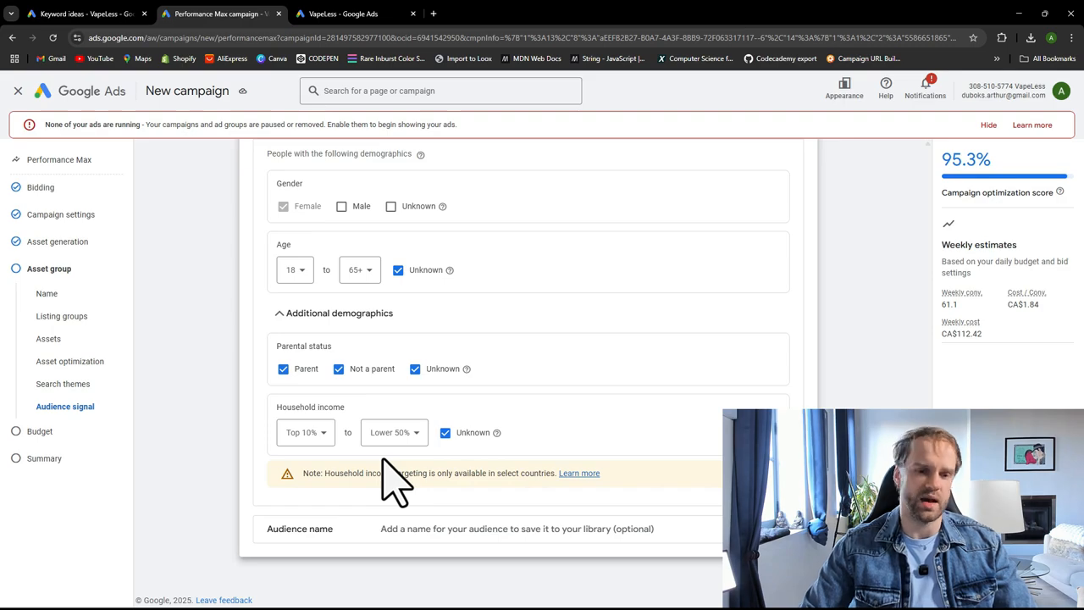
Step: Check the household income range options, keep Top 10% to Lower 50%, and continue to the campaign budget
click(305, 433)
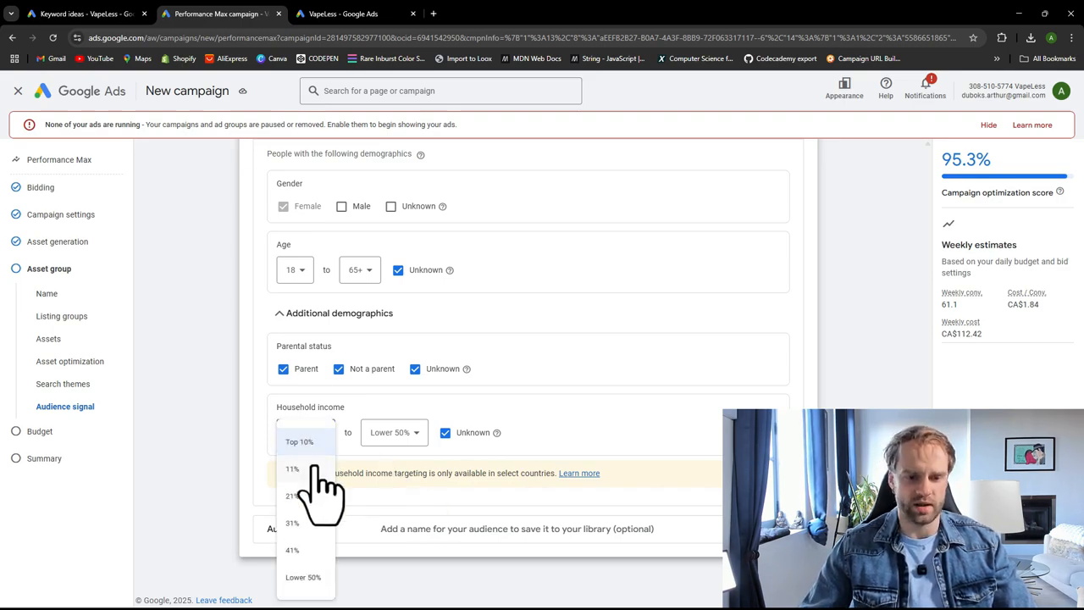
click(299, 441)
click(398, 434)
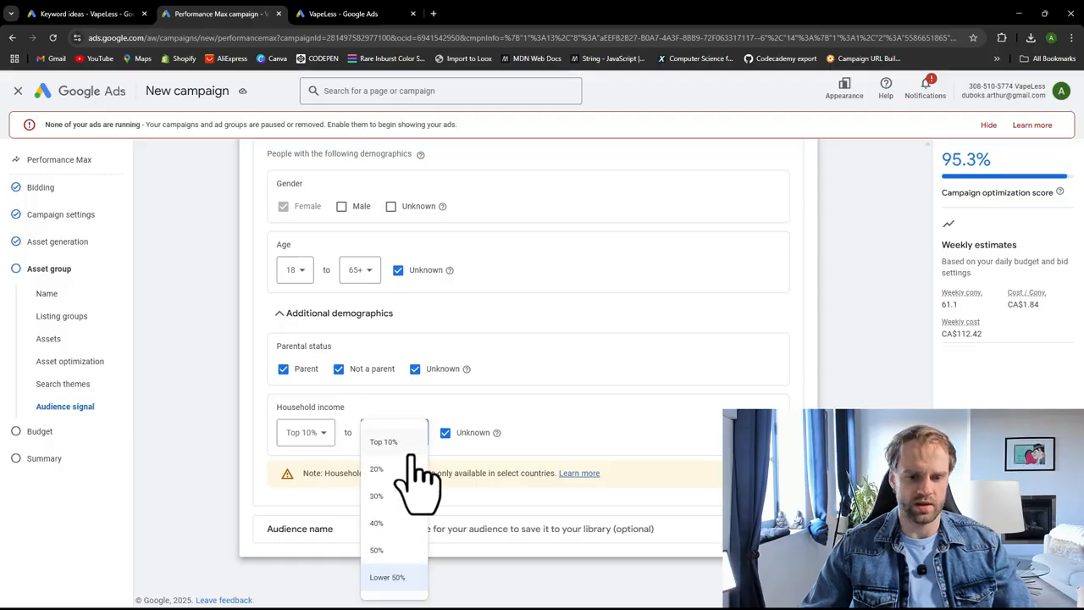
click(269, 462)
click(396, 436)
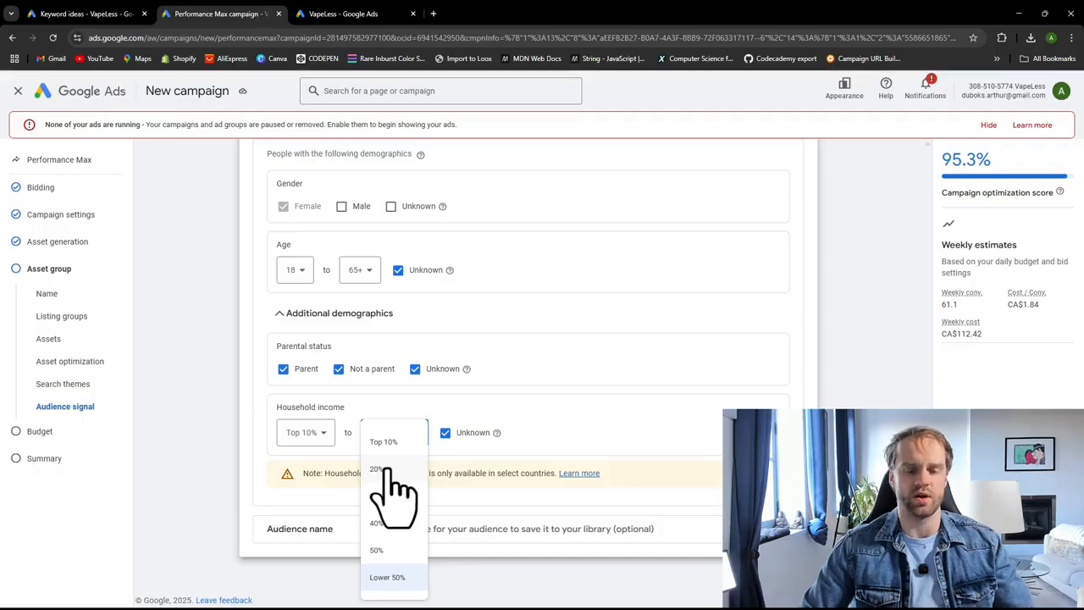
click(279, 443)
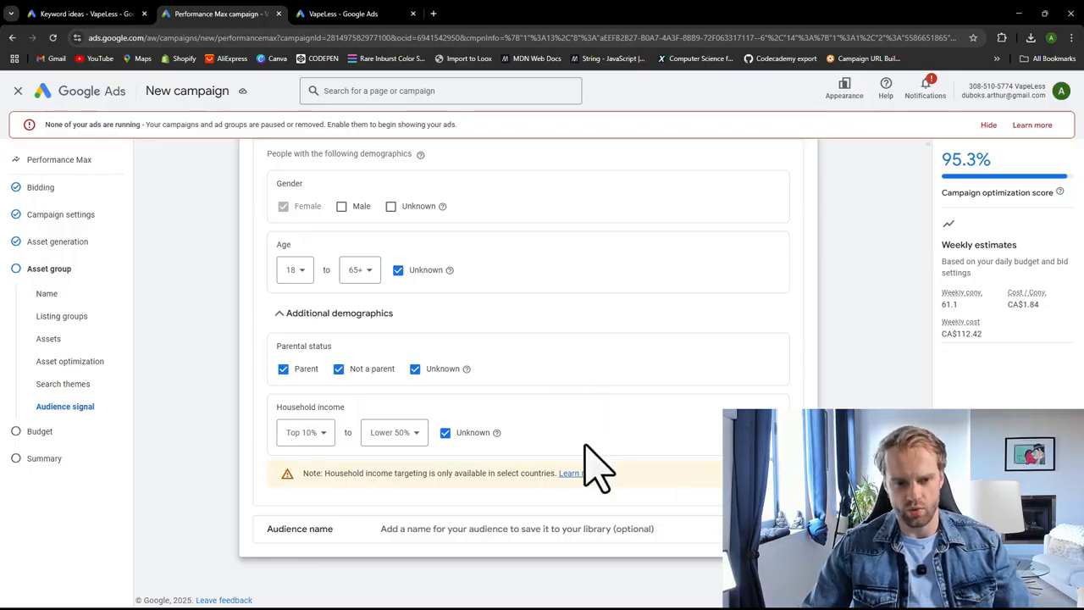
scroll(509, 444, up, 5)
scroll(509, 443, down, 5)
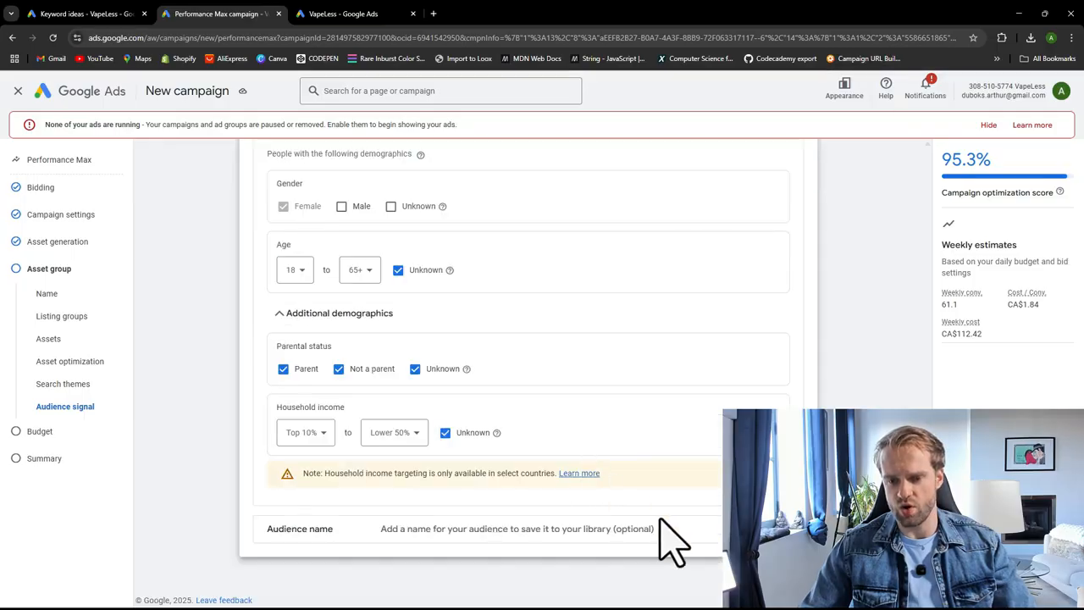
click(783, 585)
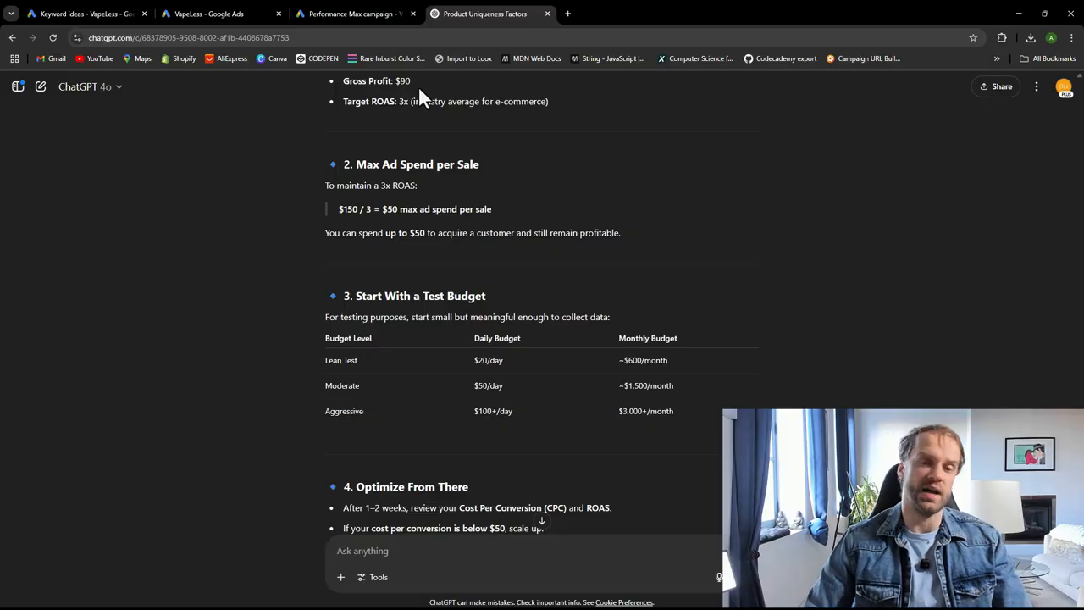
Step: Read ChatGPT's budget advice on ad spend per sale, the daily test budget levels and optimization, and close the conversation
scroll(379, 127, down, 1)
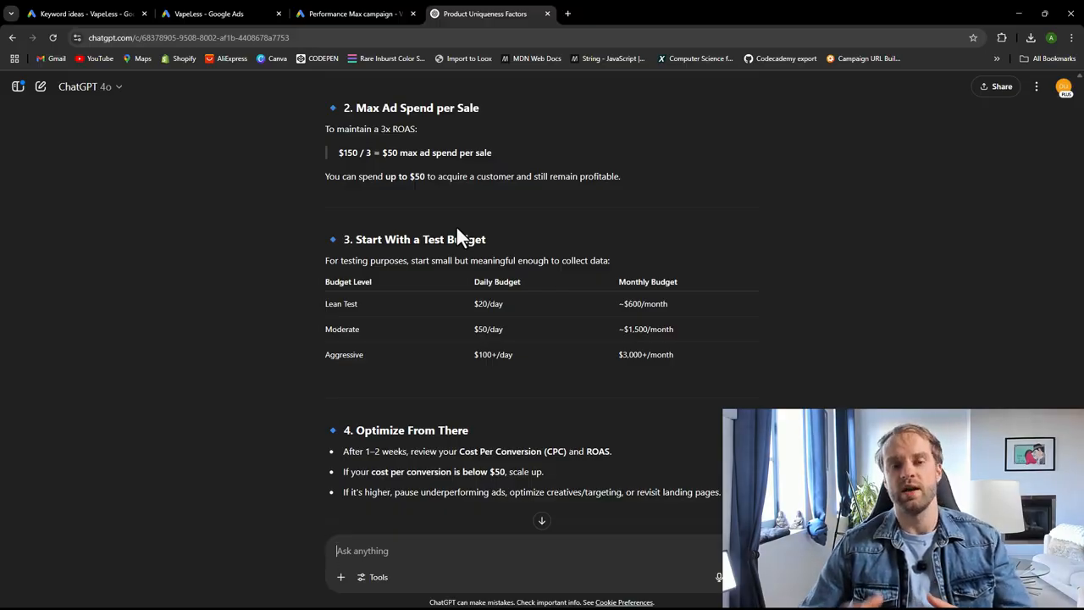
scroll(456, 228, down, 2)
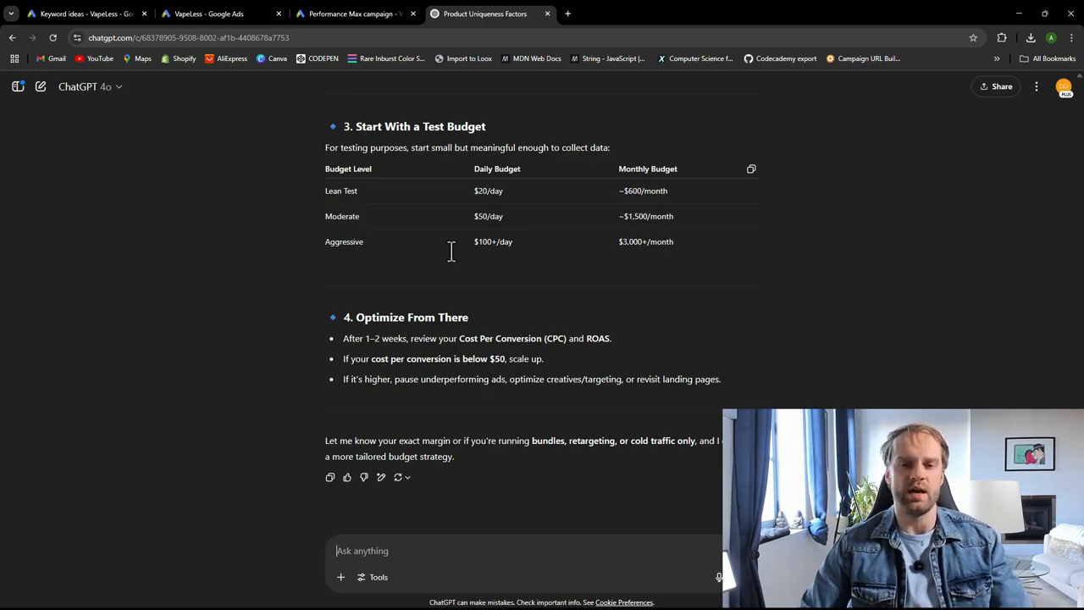
double_click(496, 195)
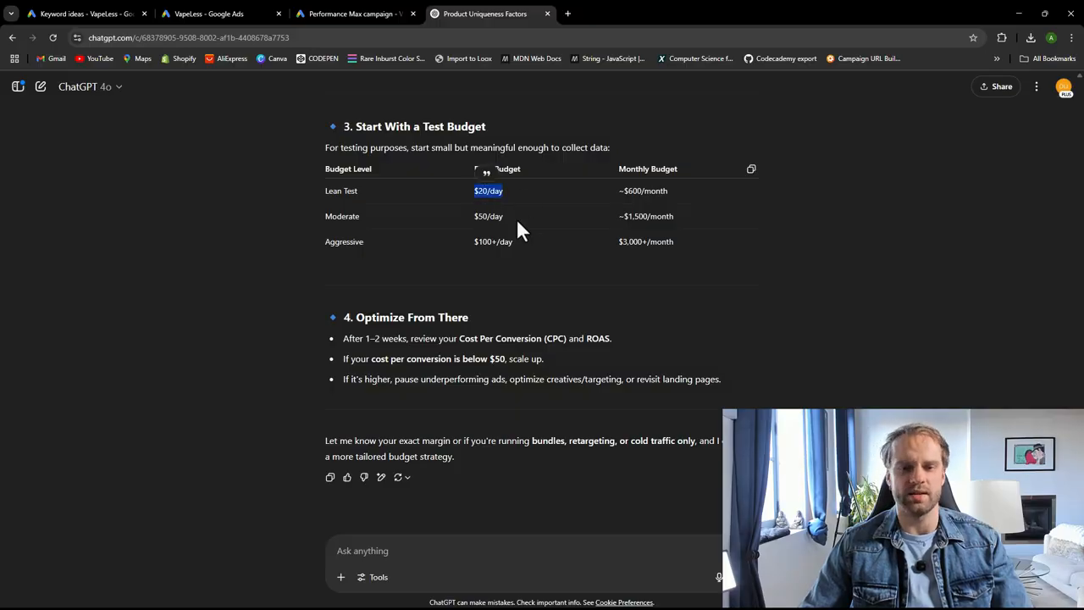
click(831, 304)
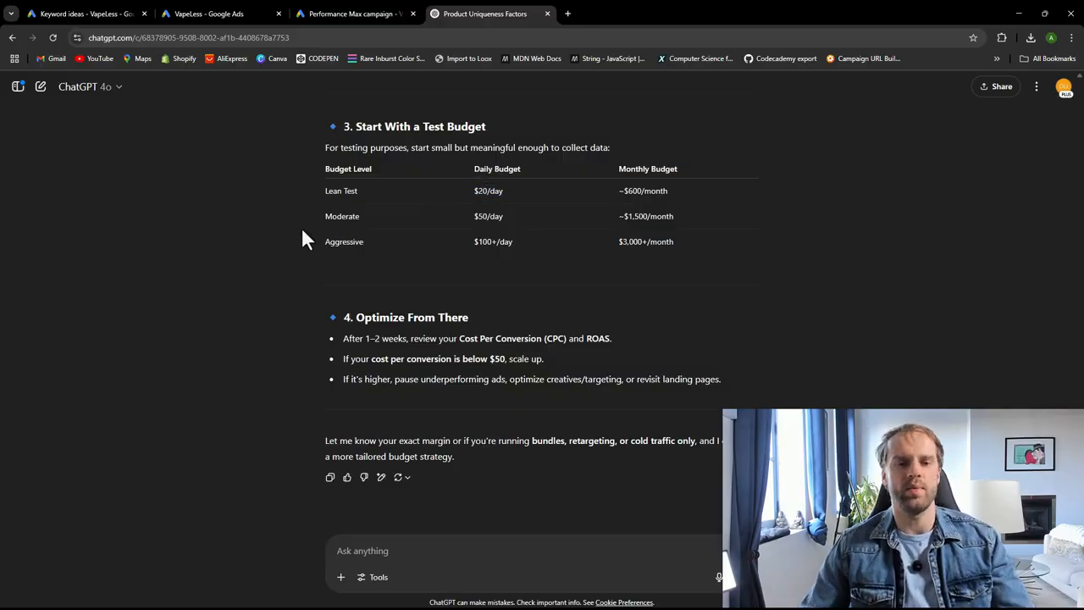
double_click(487, 217)
click(557, 243)
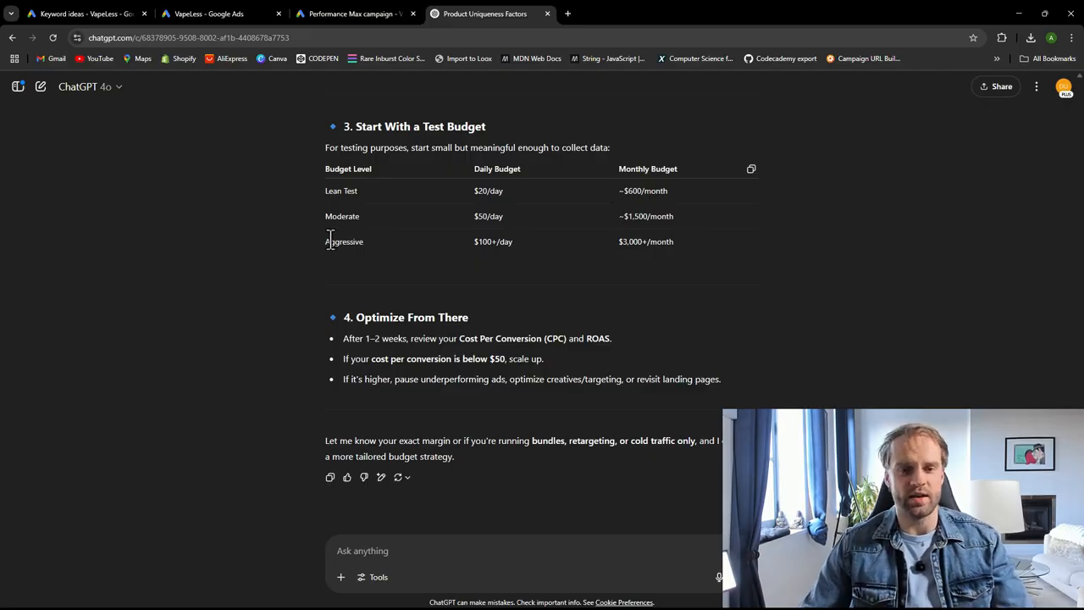
drag(327, 241, 526, 245)
click(518, 243)
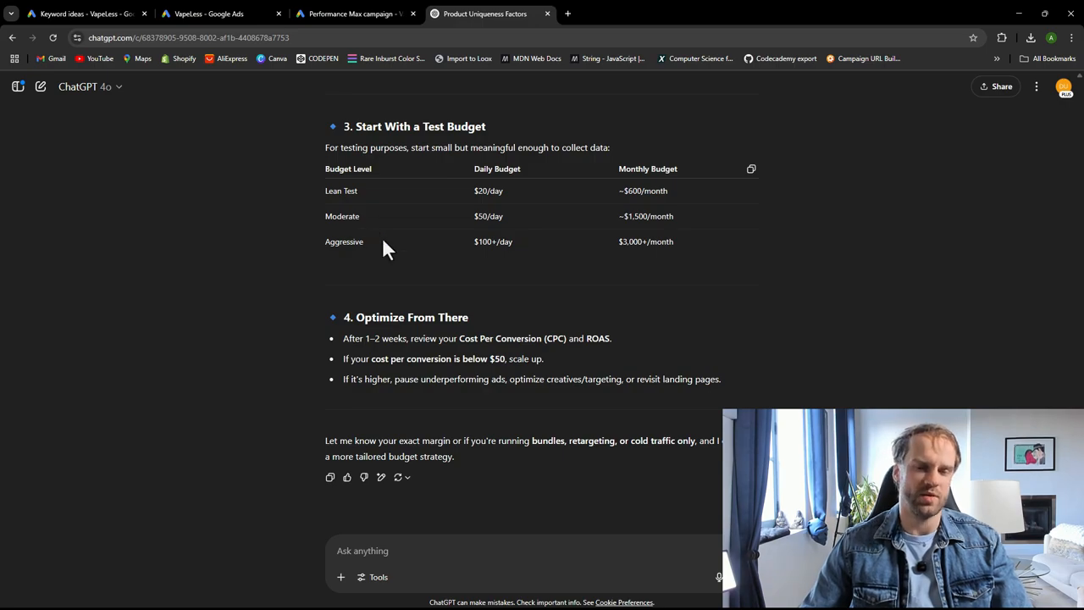
double_click(333, 244)
click(506, 259)
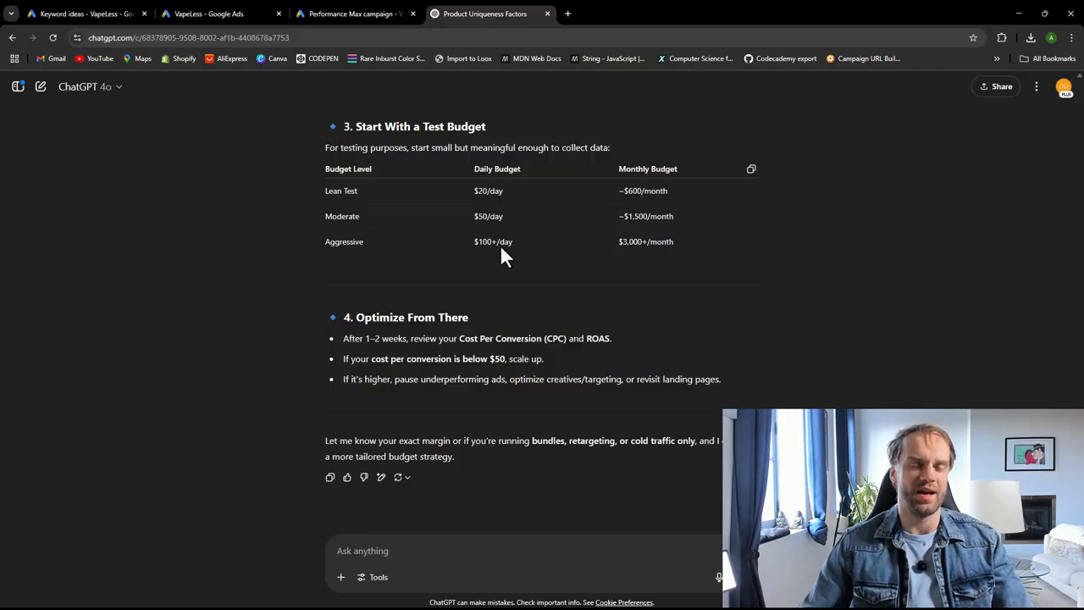
click(547, 13)
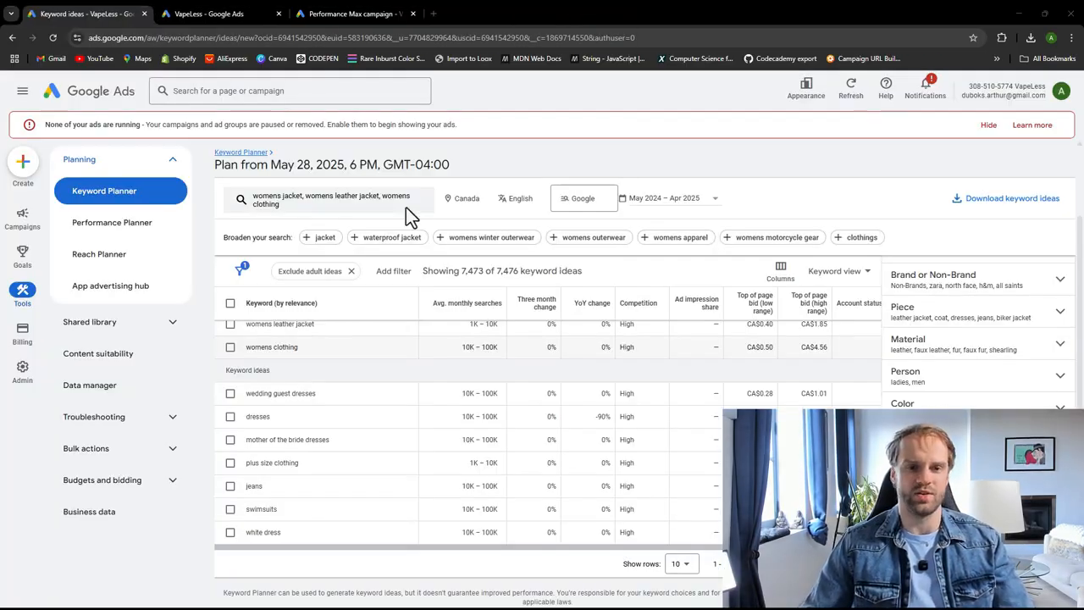
Step: Return to the Performance Max campaign in Google Ads and set the custom average daily budget to CA$20
click(222, 13)
click(387, 11)
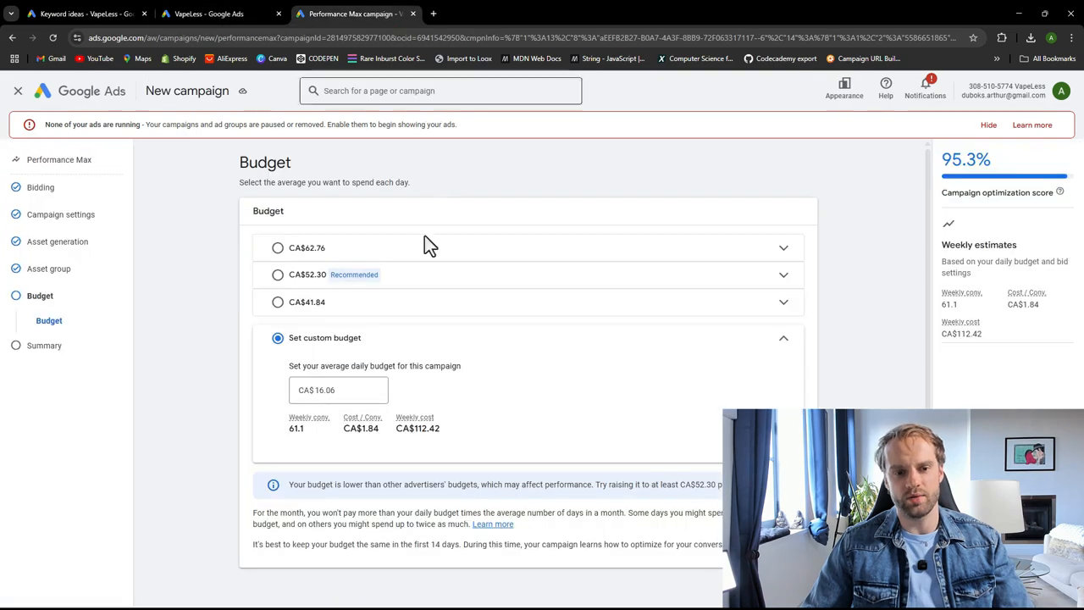
click(352, 393)
key(BackSpace)
key(BackSpace)
key(BackSpace)
key(BackSpace)
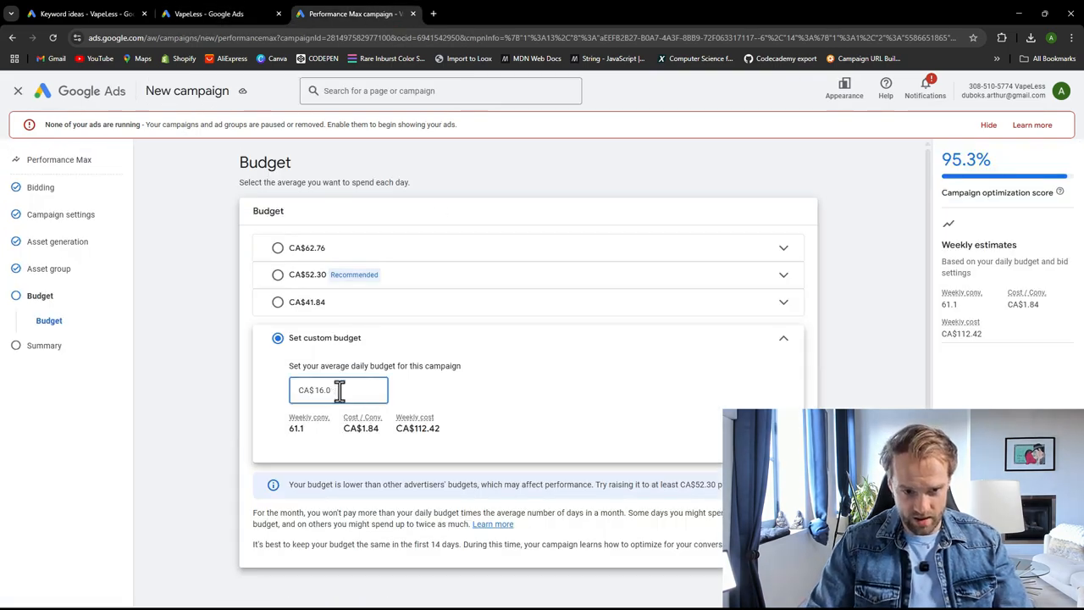
key(BackSpace)
text(20)
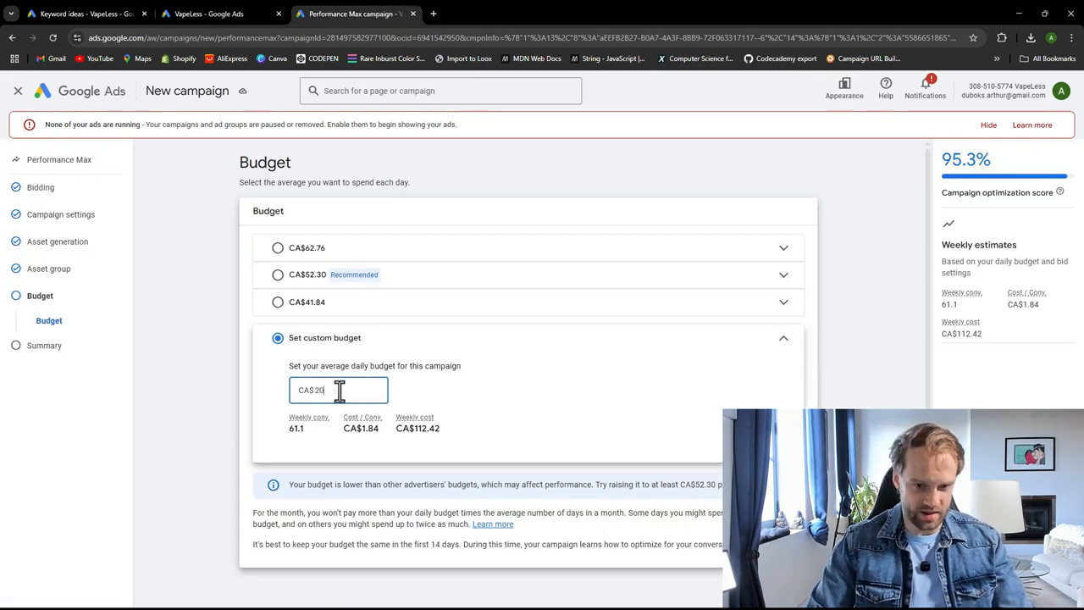
click(237, 384)
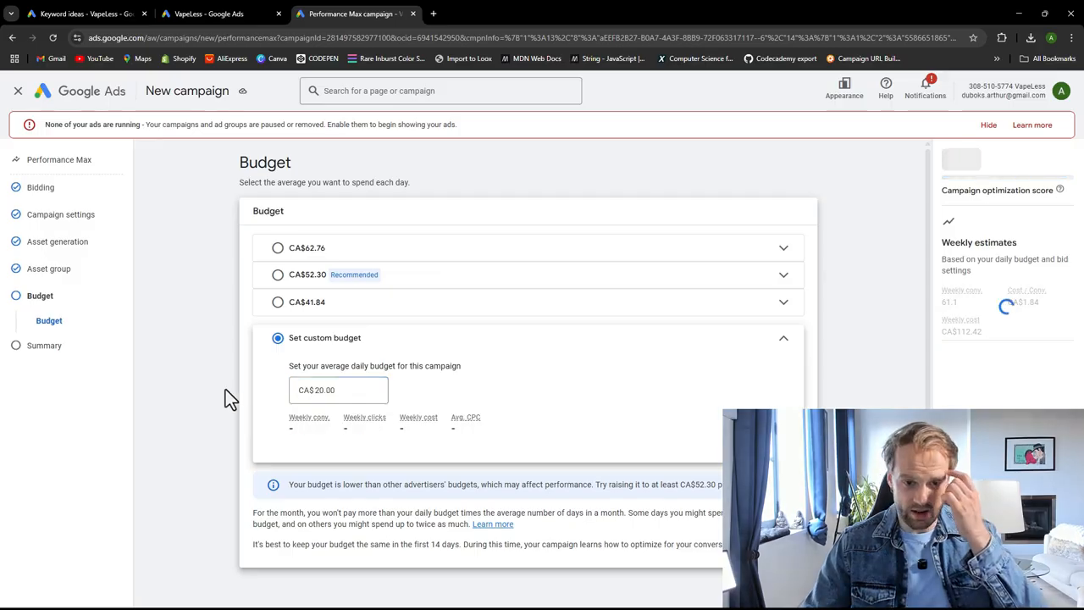
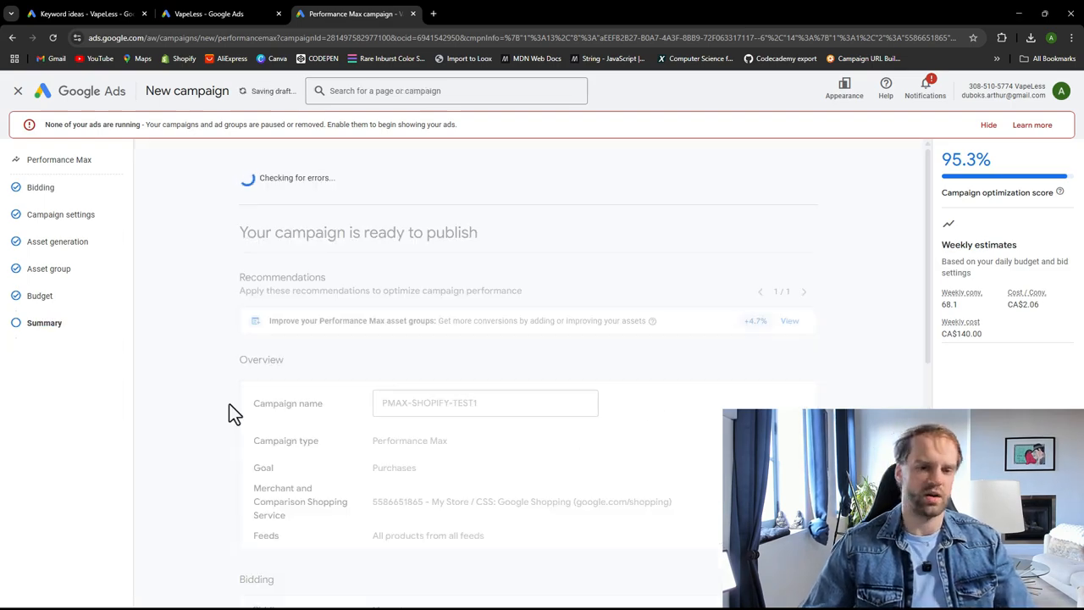
Step: Review the issues and recommendations listed in the Performance Max campaign's summary
scroll(229, 404, down, 1)
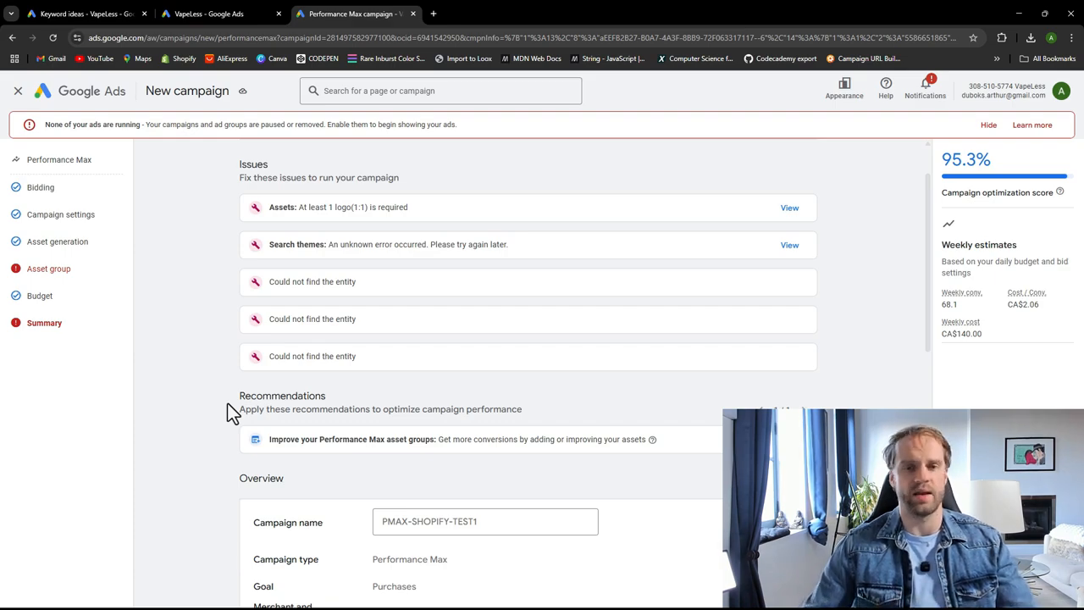
scroll(323, 280, up, 1)
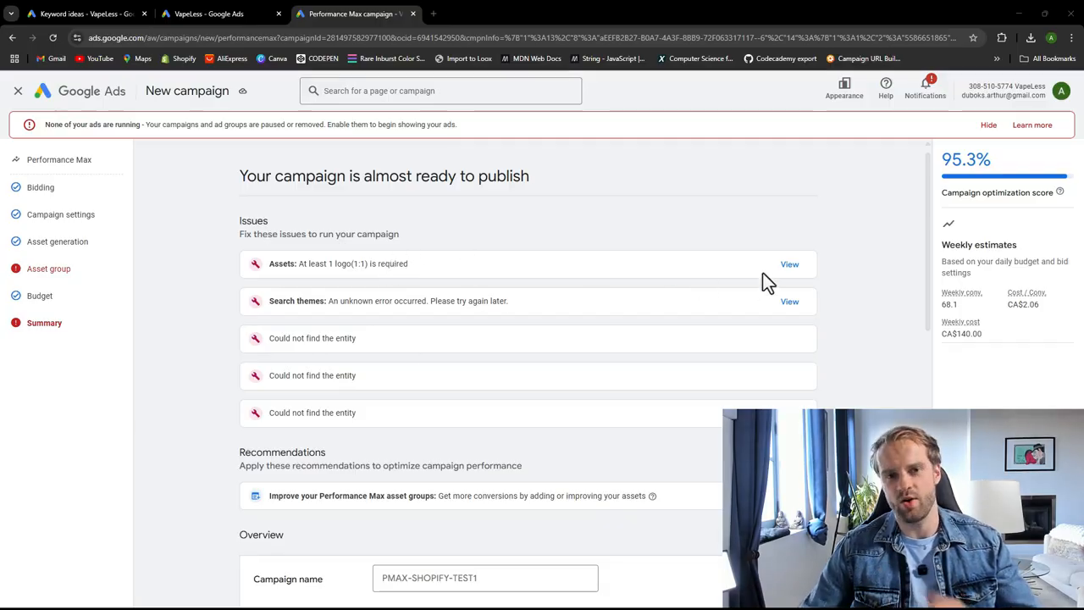
Step: Open the missing 1:1 logo issue, dismiss the logo suggestion notice, and check the asset library and website for available logos
click(788, 264)
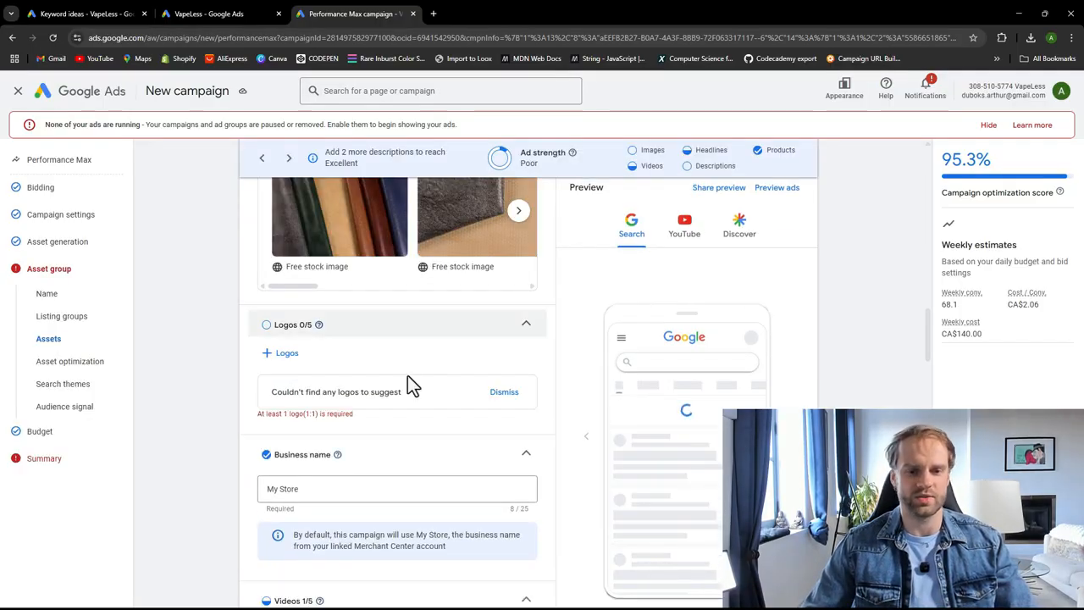
scroll(408, 375, down, 1)
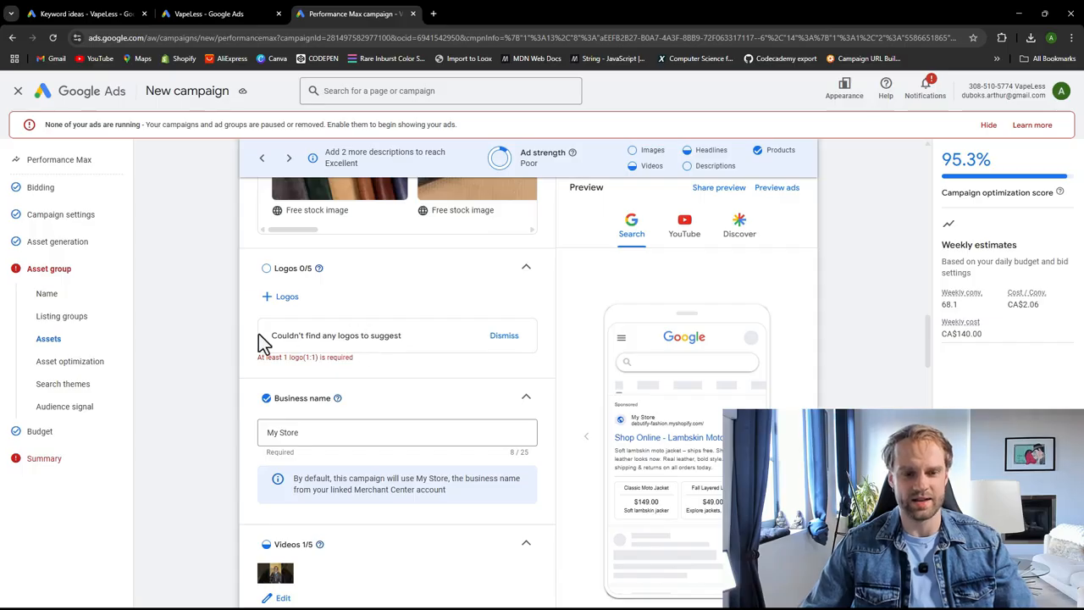
click(508, 339)
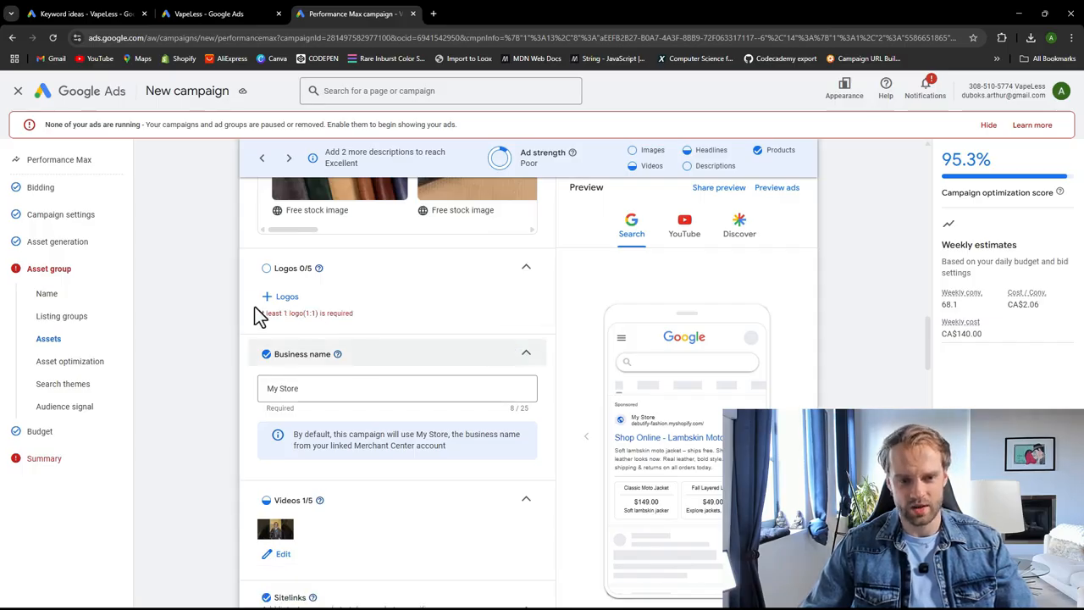
click(285, 300)
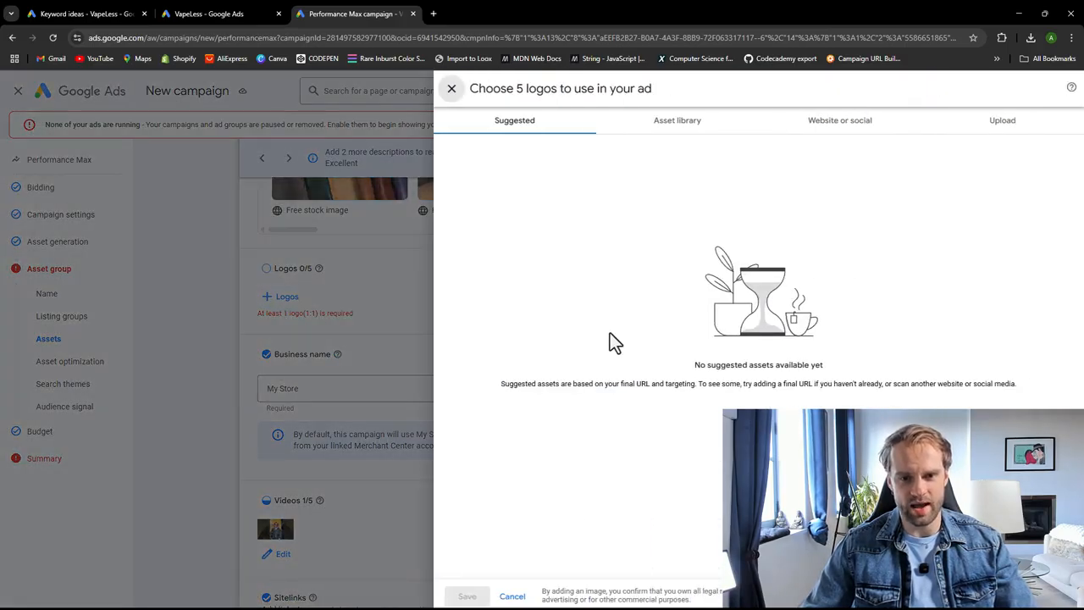
click(667, 137)
click(834, 136)
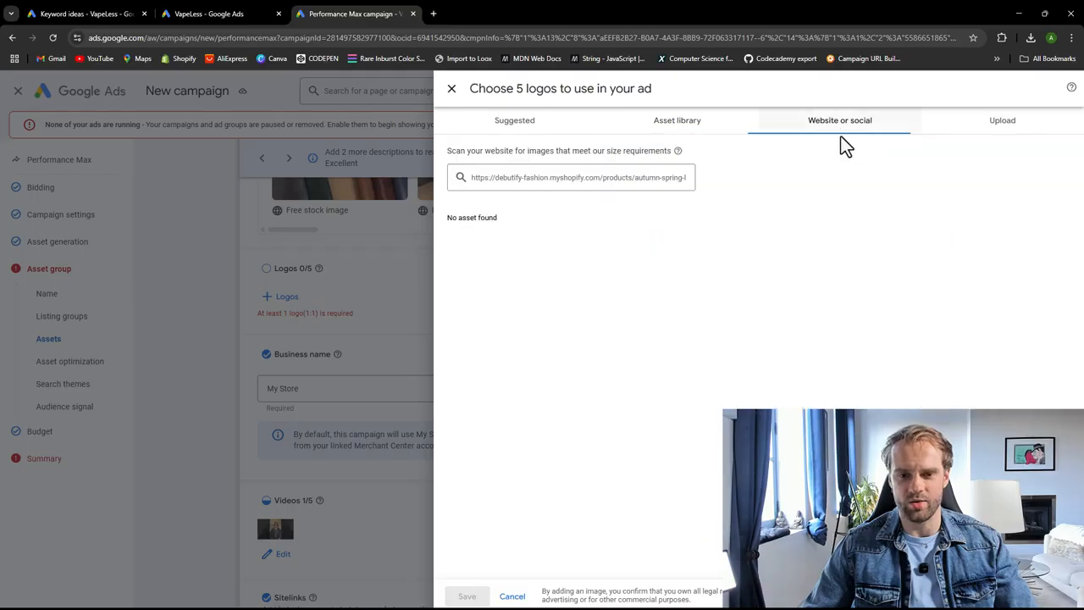
Step: Open debutify.com in a new browser tab and capture a snip of the Debutify logo in the site header
click(433, 13)
text(debutify.com)
key(Return)
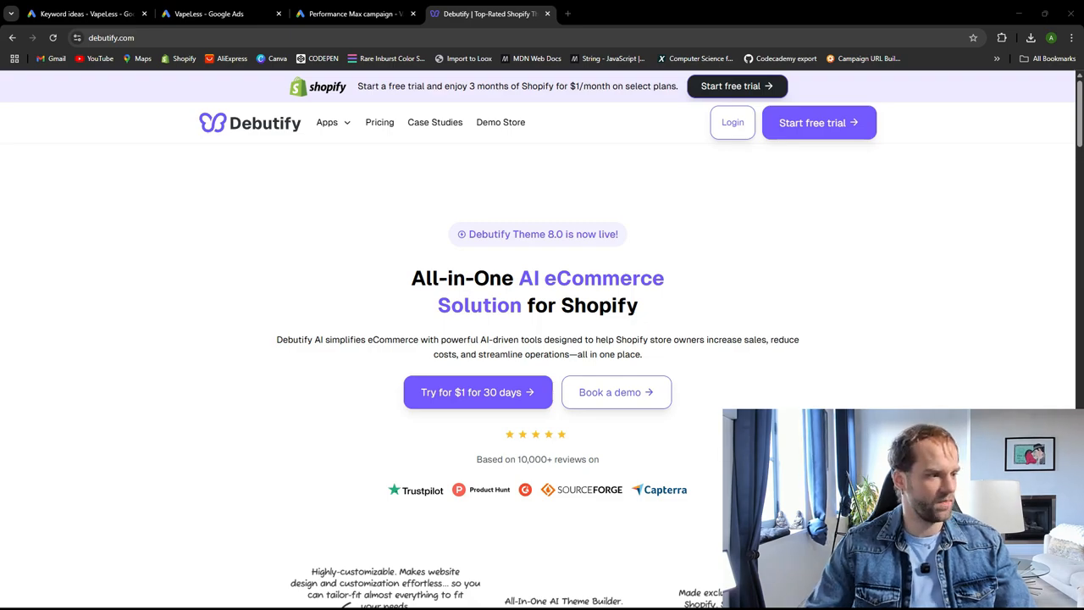
click(426, 232)
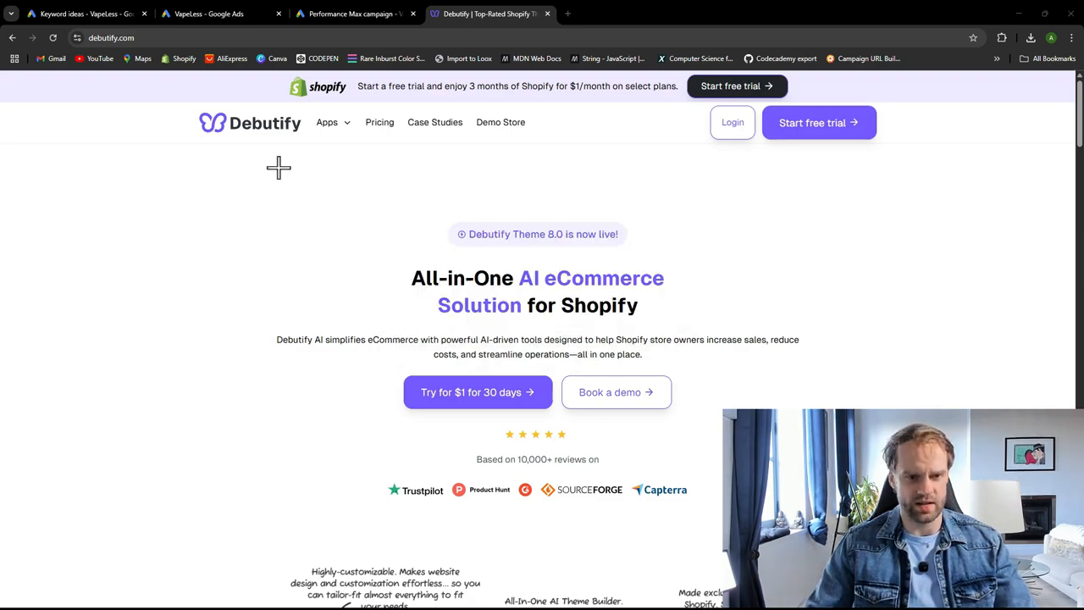
drag(181, 102, 305, 136)
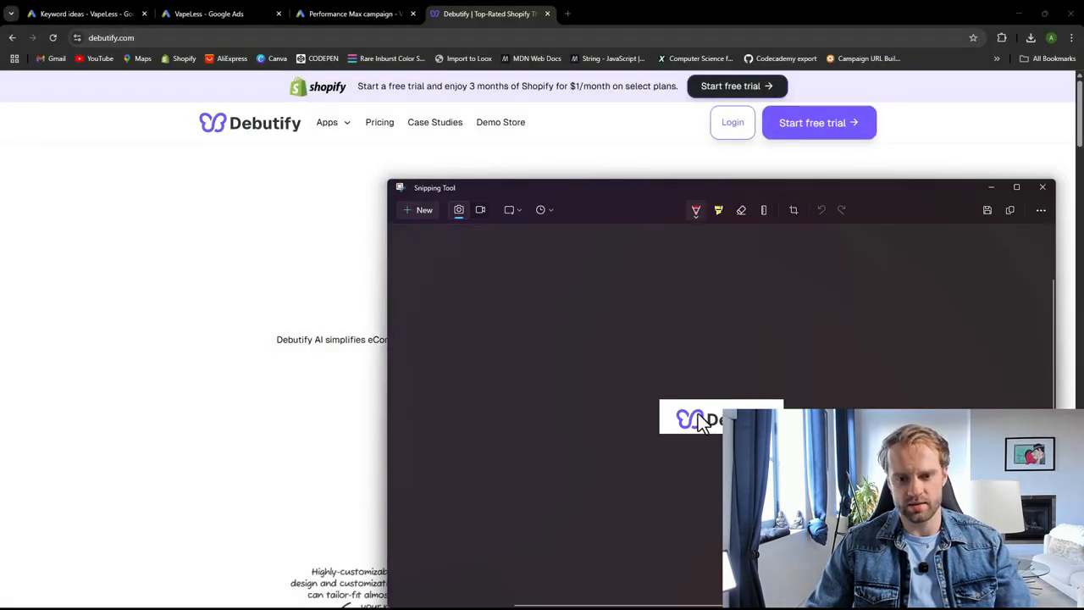
Step: Save the logo snip as a PNG in the Downloads folder and close Snipping Tool
right_click(695, 424)
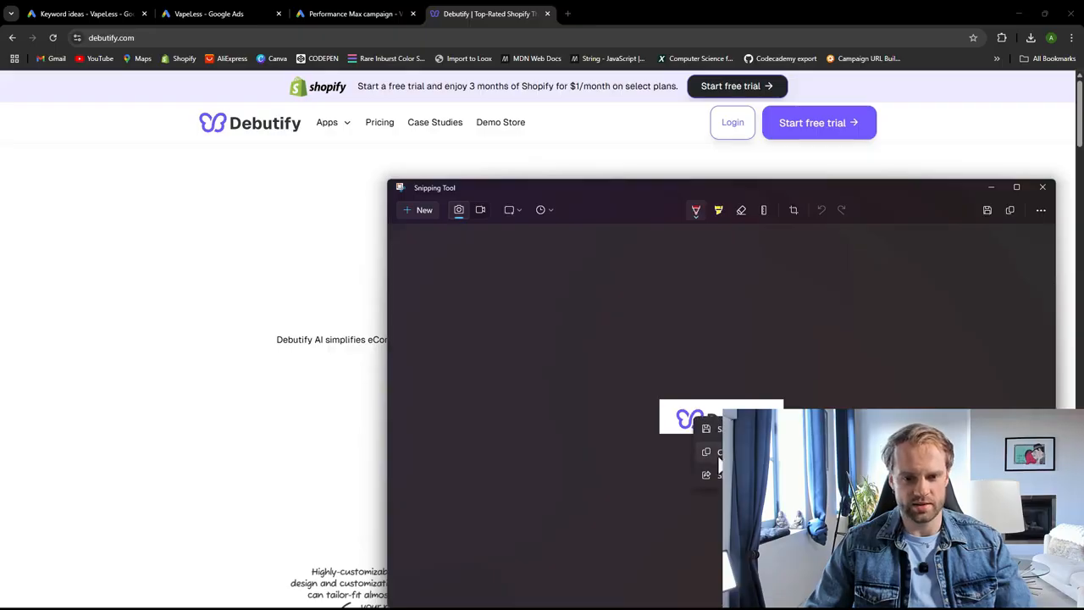
click(716, 428)
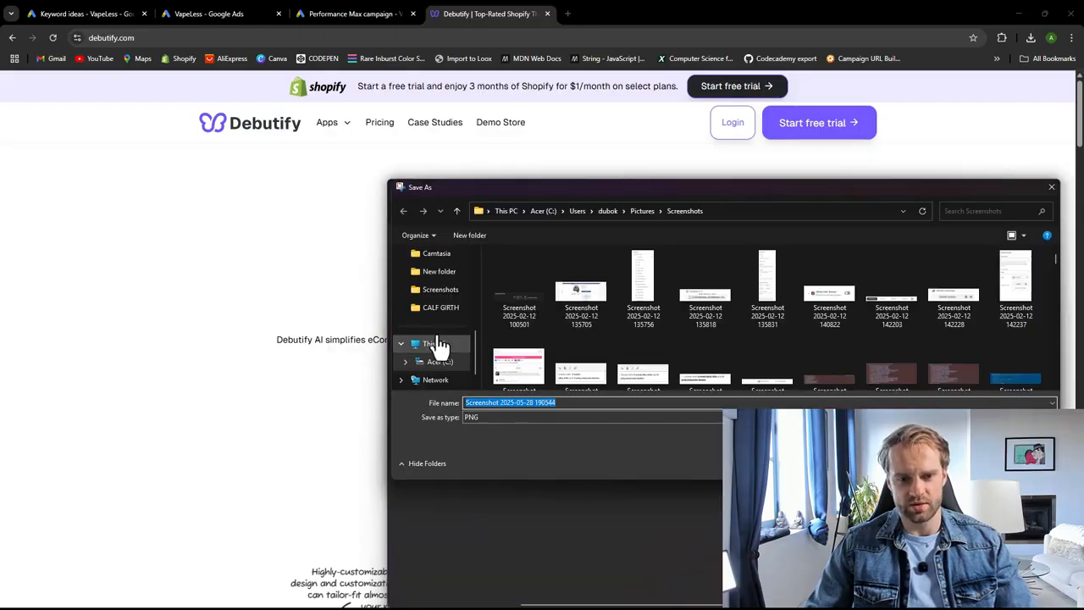
scroll(443, 349, up, 5)
drag(517, 192, 357, 139)
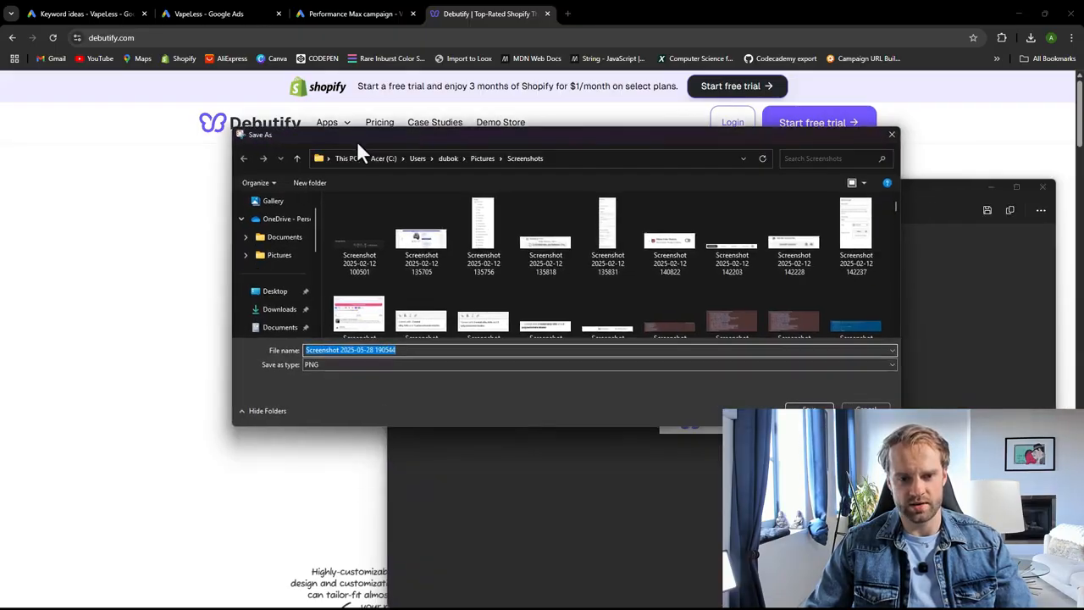
scroll(273, 281, down, 3)
click(278, 255)
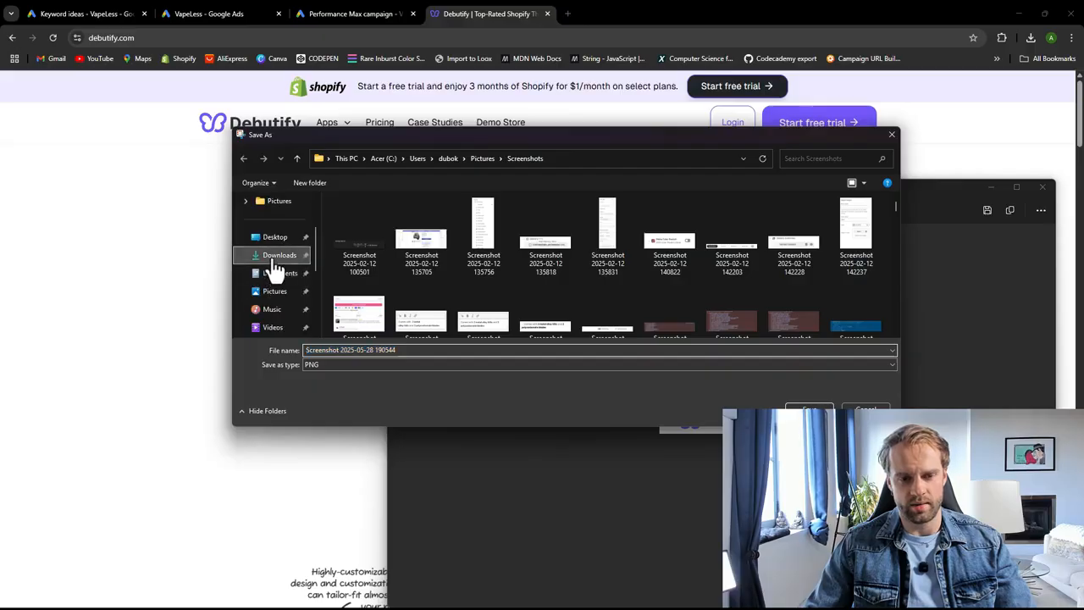
click(809, 410)
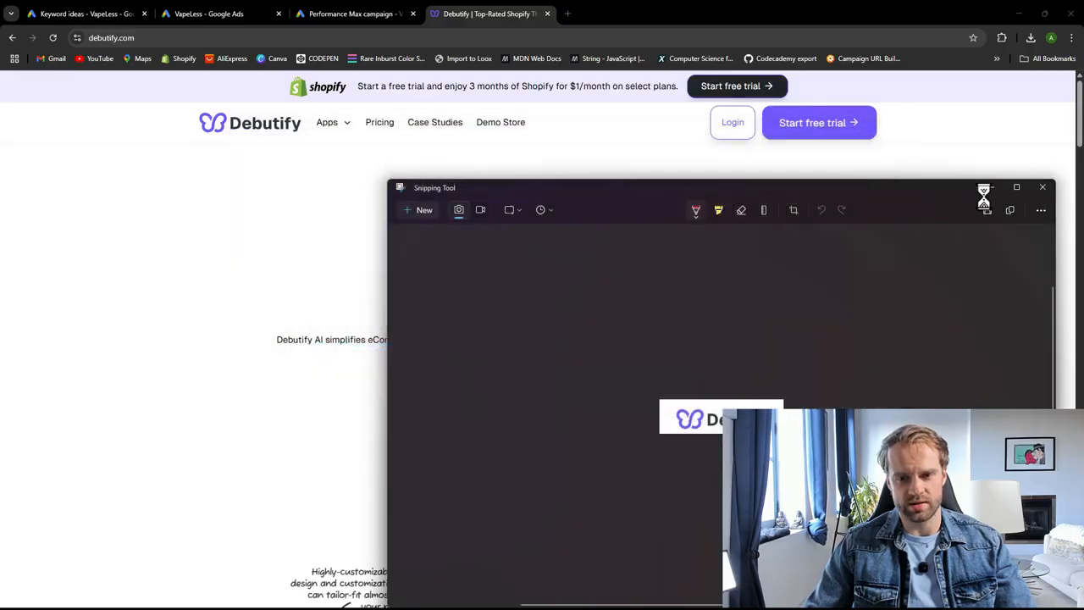
click(1042, 187)
Step: Return to the Google Ads logo picker, try to upload the Debutify logo screenshot, and remove the rejected asset
click(356, 14)
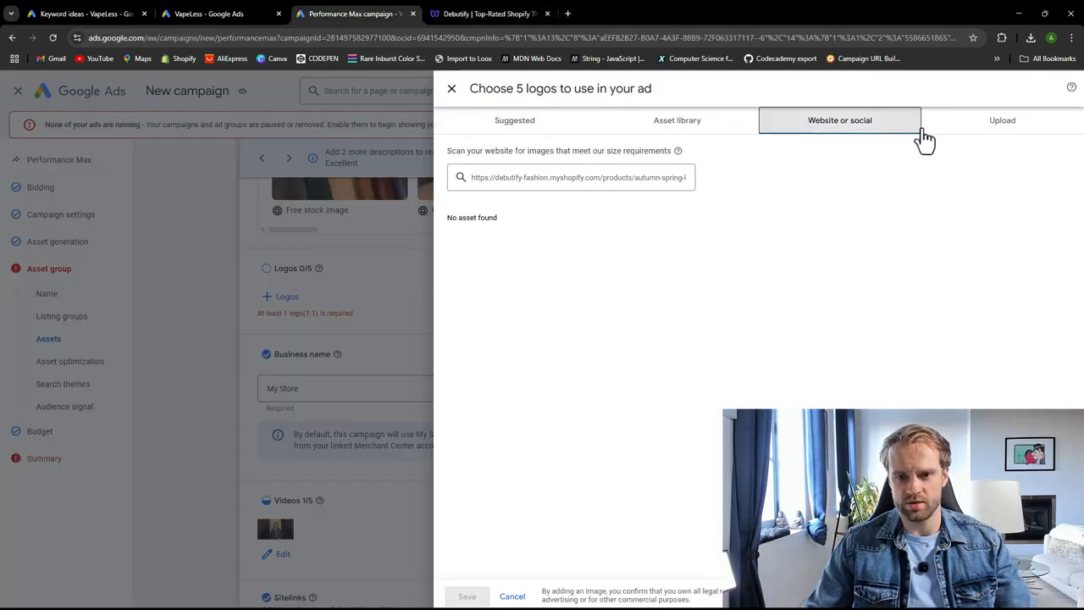
click(989, 125)
click(686, 391)
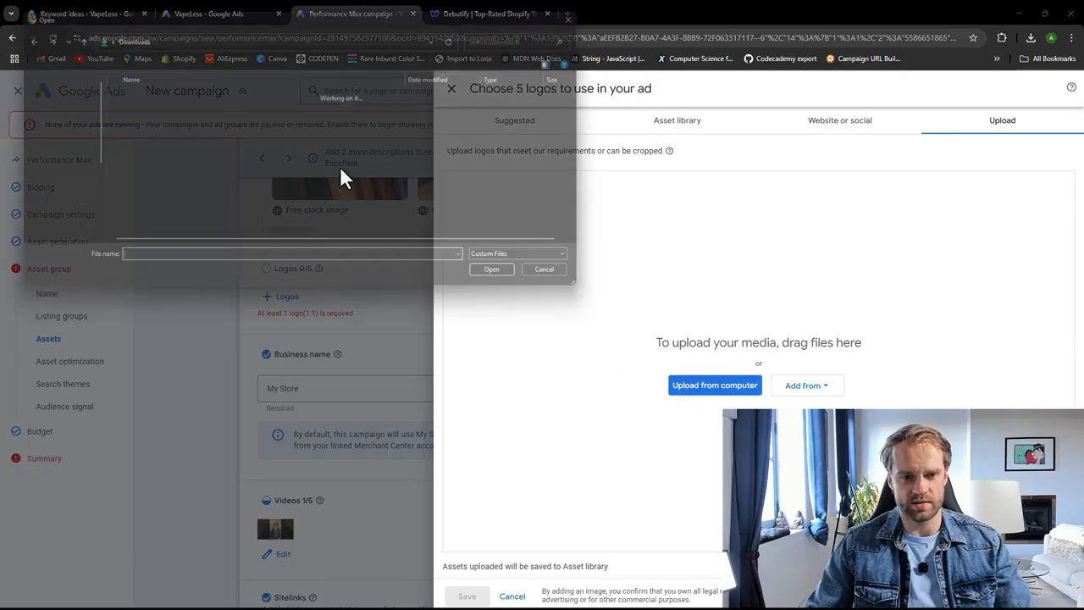
click(214, 110)
click(508, 280)
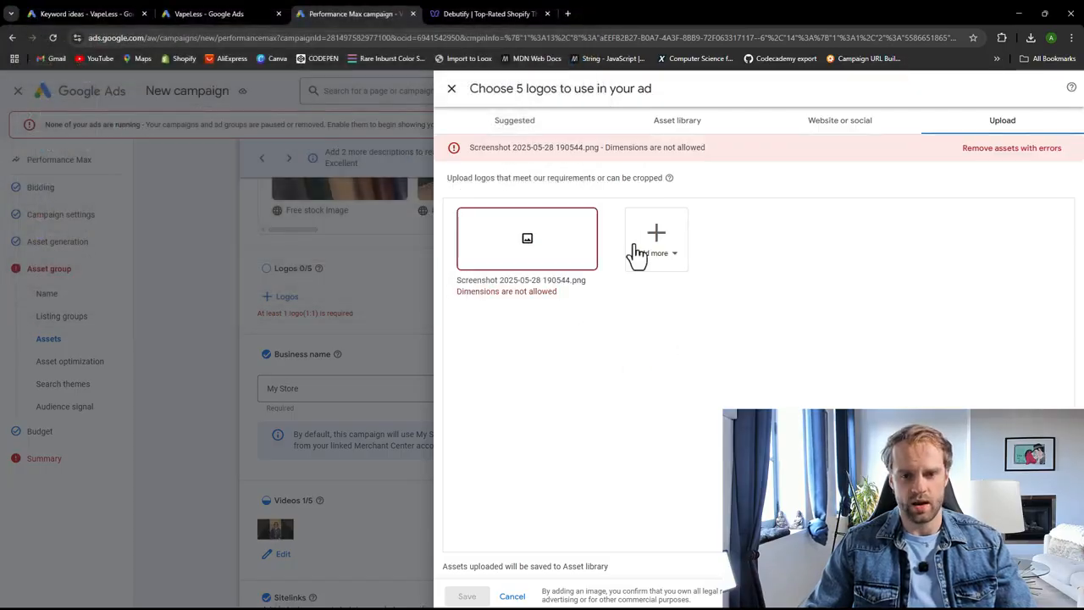
click(997, 152)
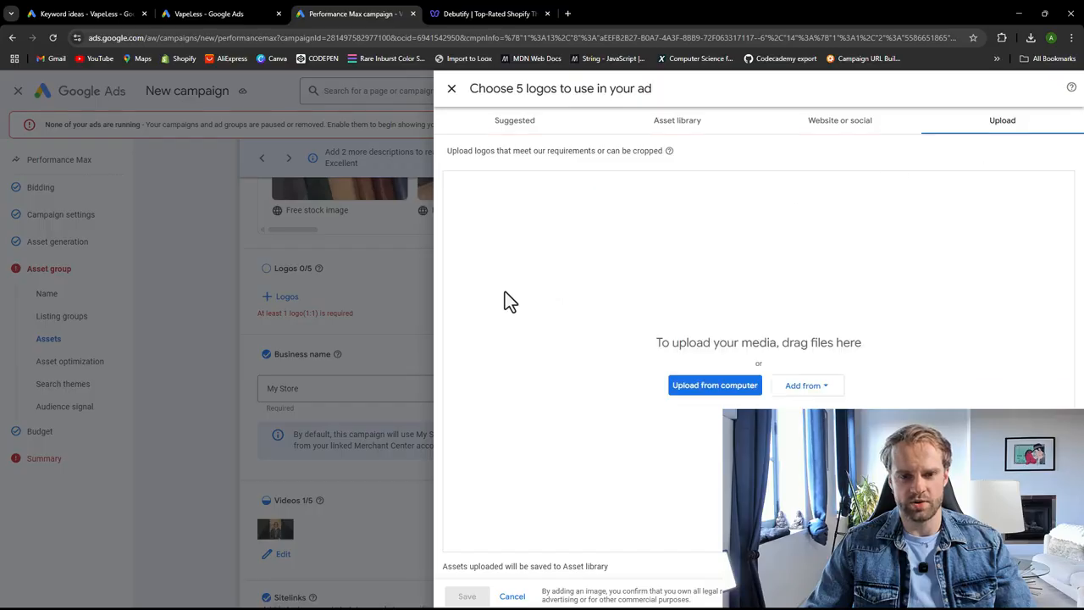
click(700, 386)
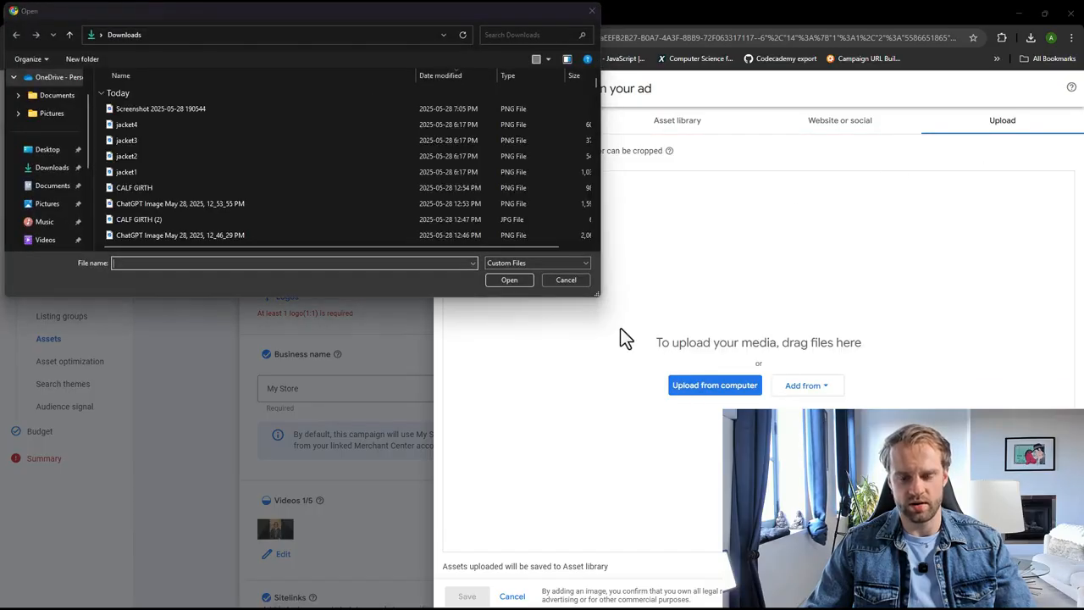
key(Escape)
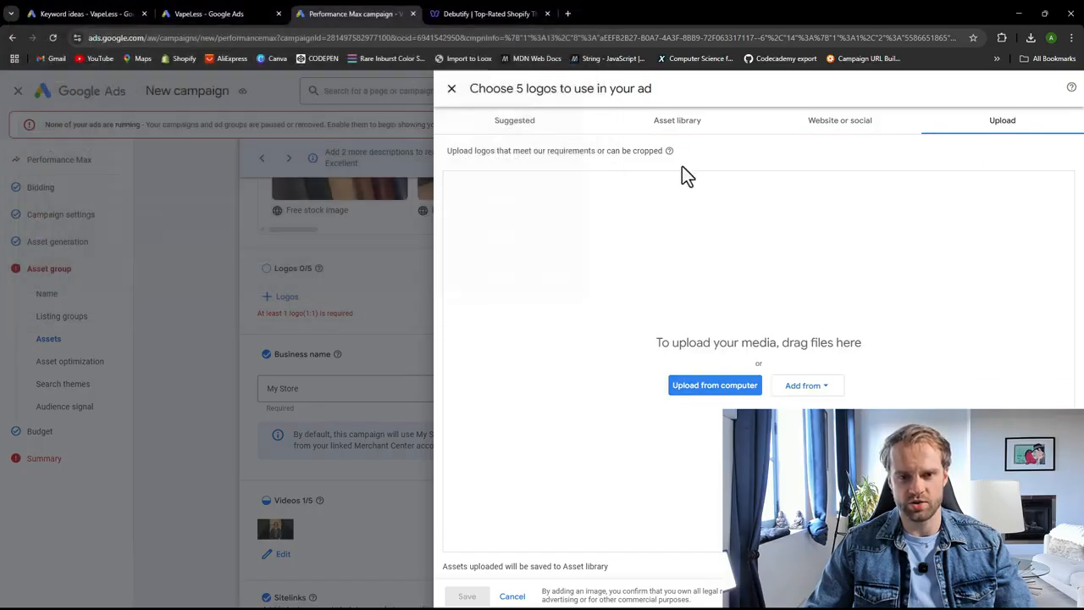
click(452, 88)
scroll(424, 398, down, 2)
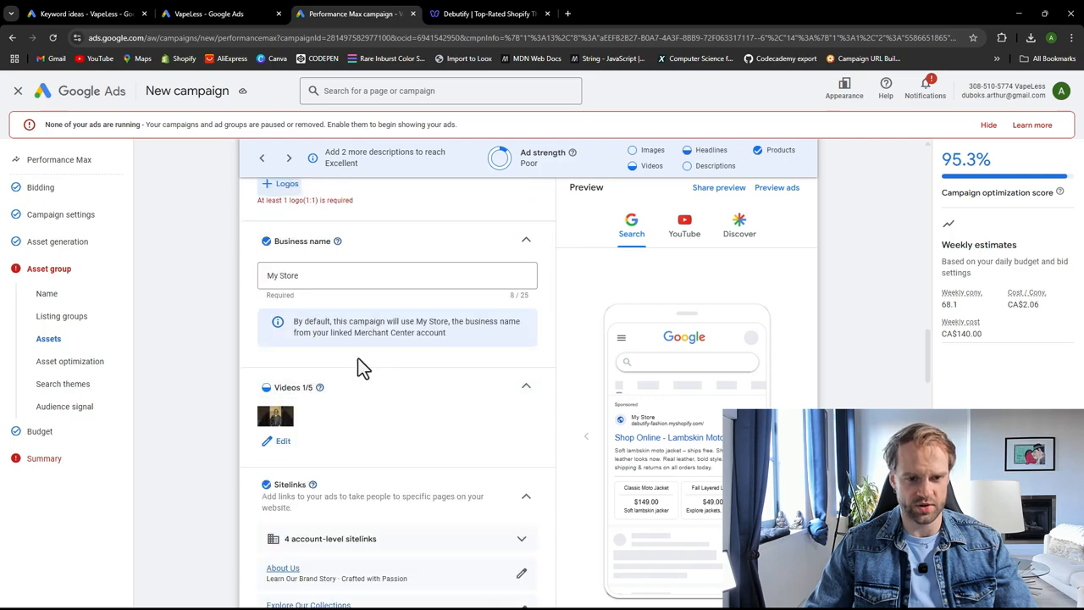
scroll(318, 314, up, 2)
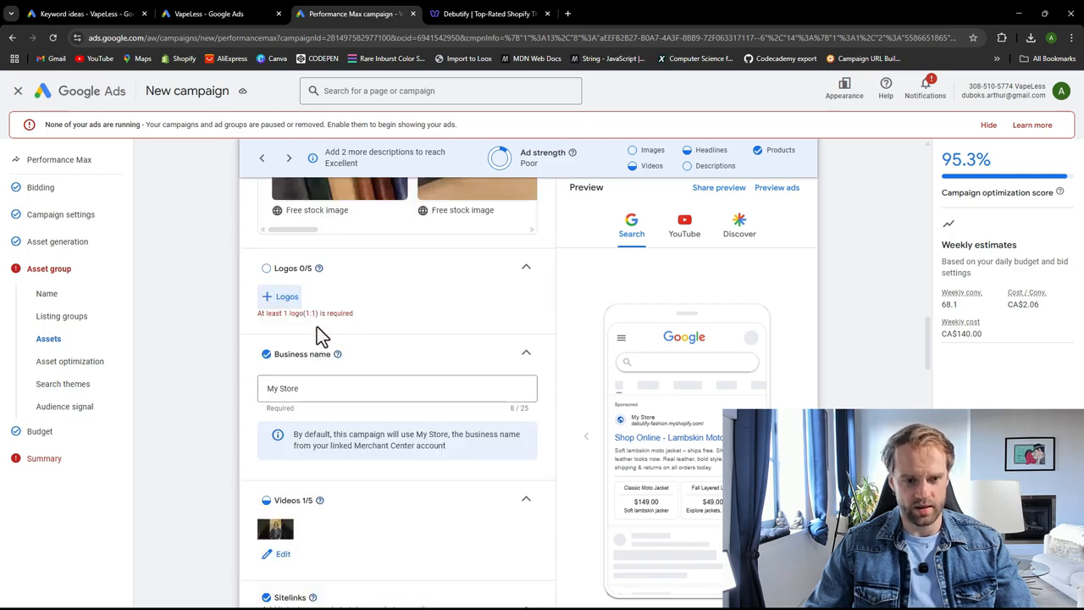
click(280, 298)
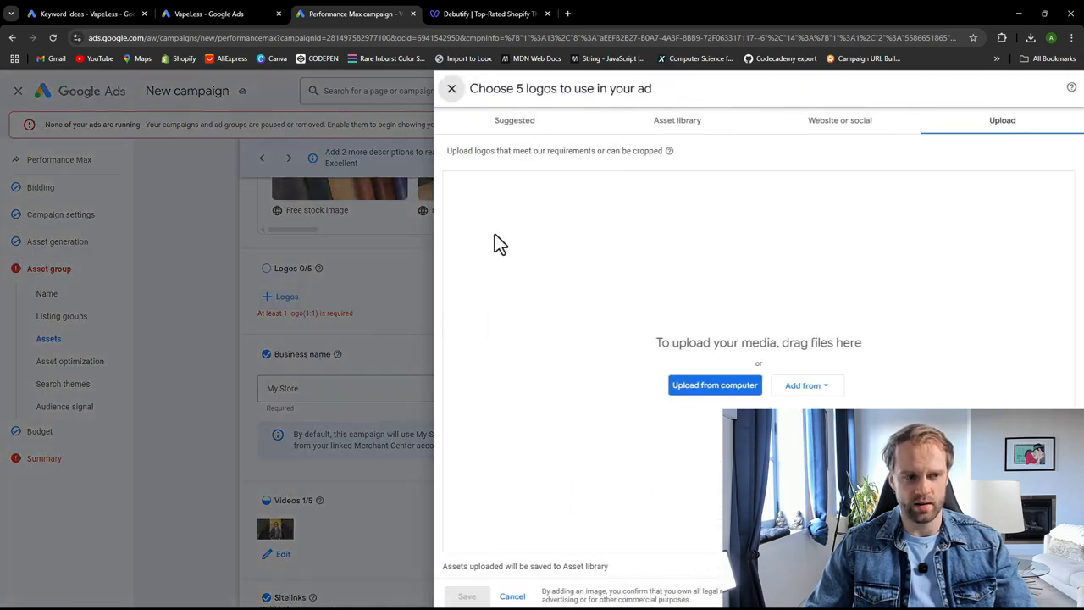
Step: Close the Debutify site and, in the square Canva logo design, enlarge the Debutify logo to full page width and centre it vertically
click(454, 14)
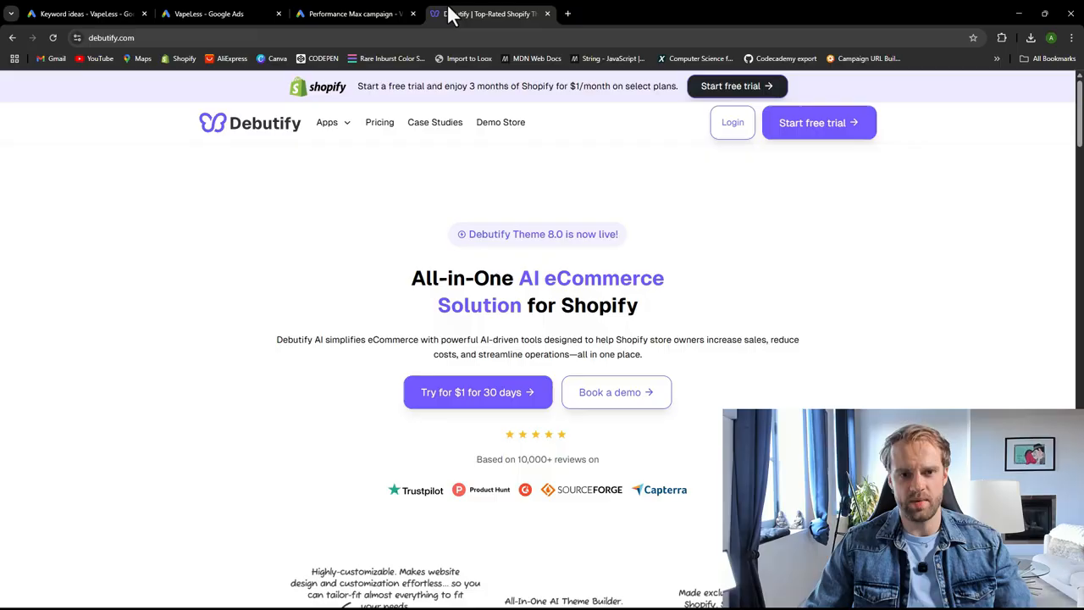
click(547, 14)
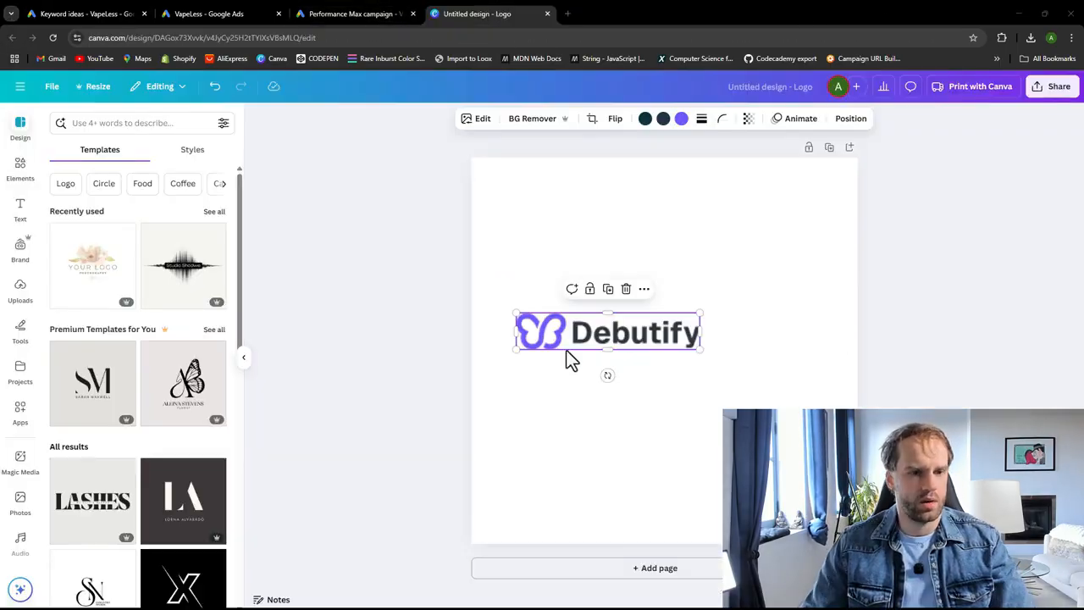
drag(571, 358, 557, 383)
drag(655, 351, 854, 287)
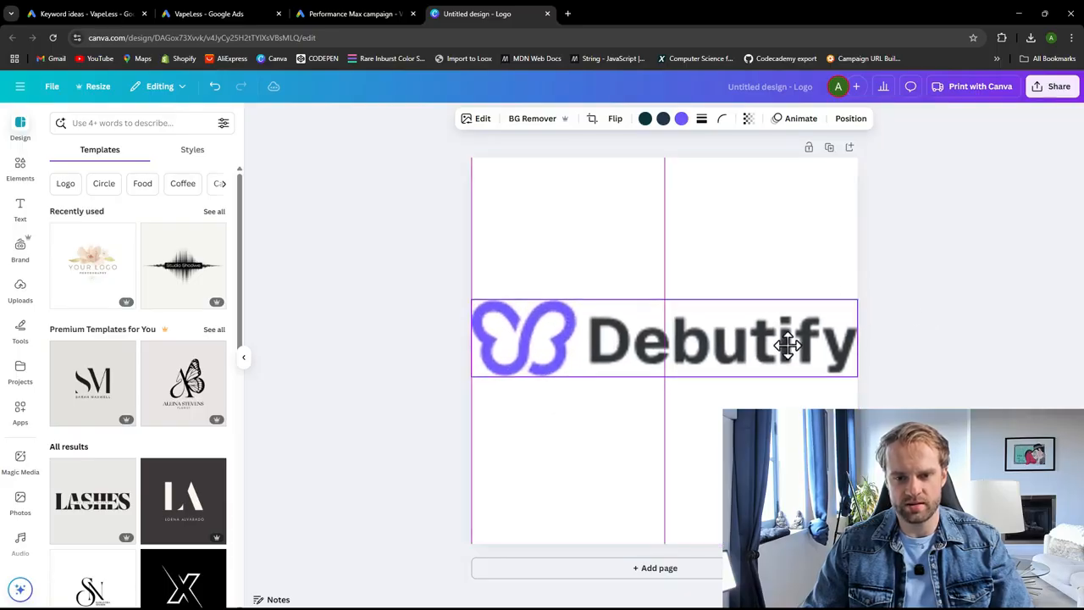
drag(786, 341, 784, 360)
click(850, 402)
click(734, 383)
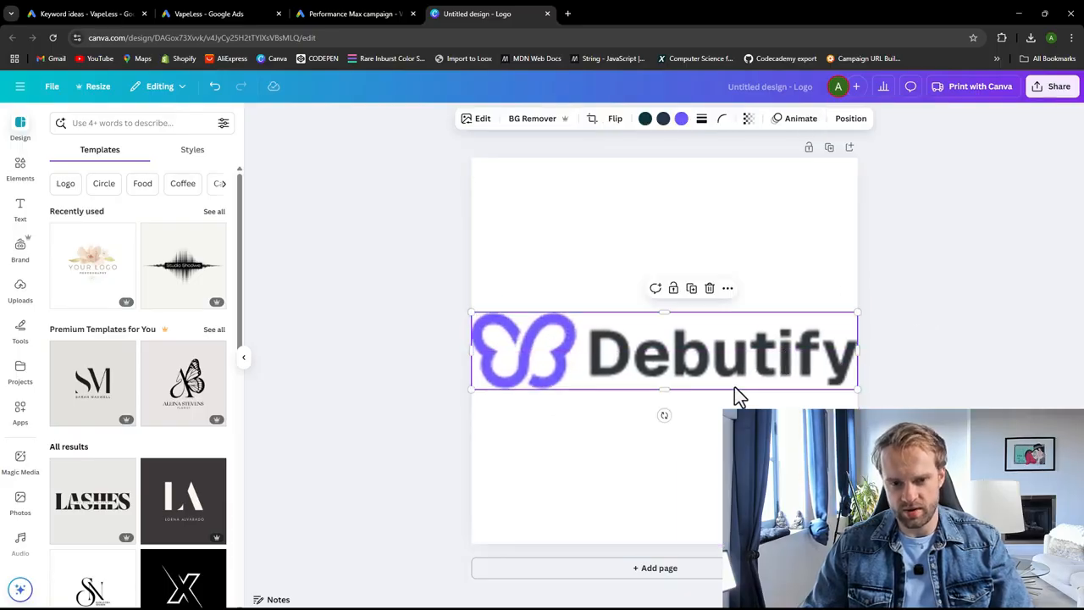
click(718, 418)
click(722, 381)
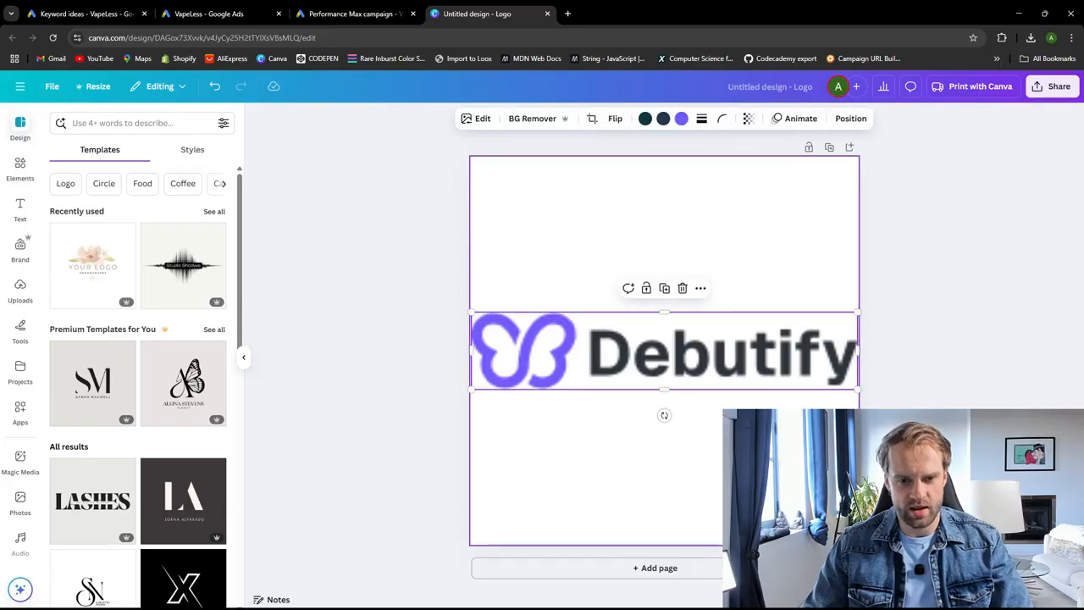
scroll(188, 415, down, 3)
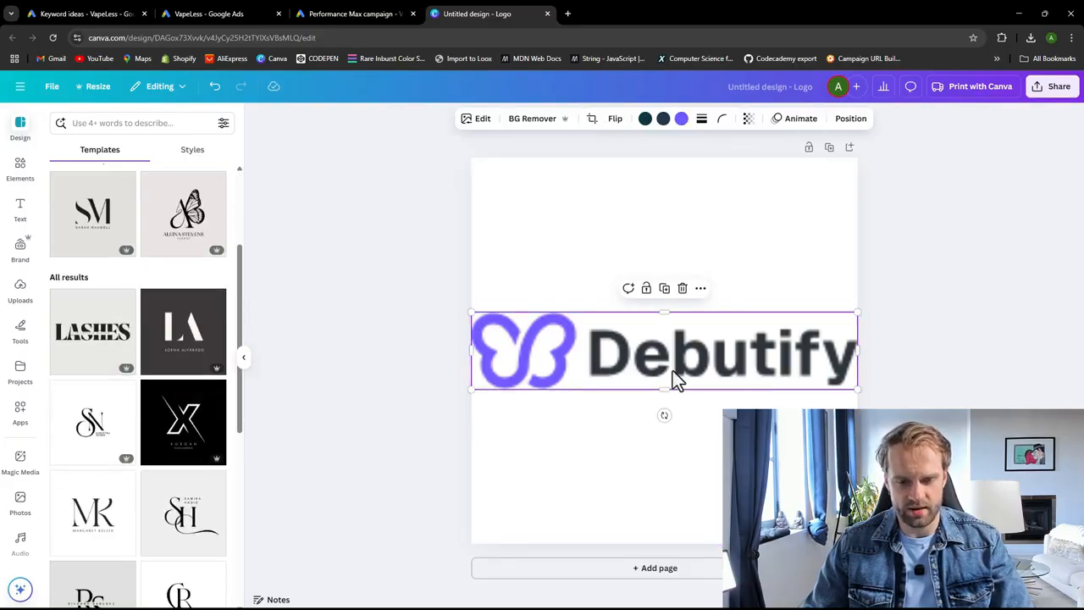
click(762, 293)
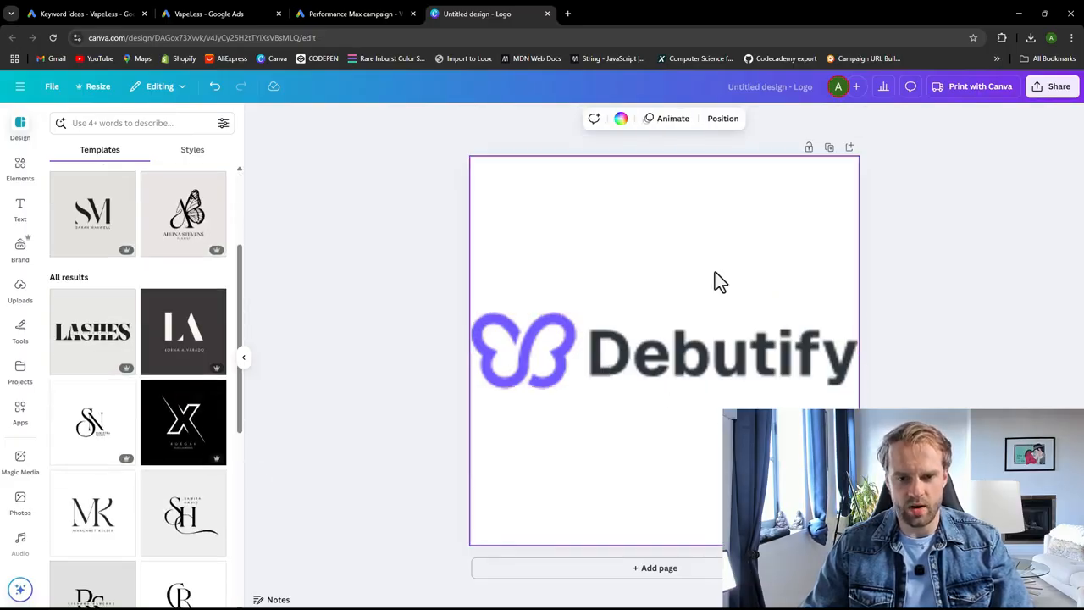
Step: Download the Canva logo design as a 500 × 500 px PNG with a transparent background
click(1055, 89)
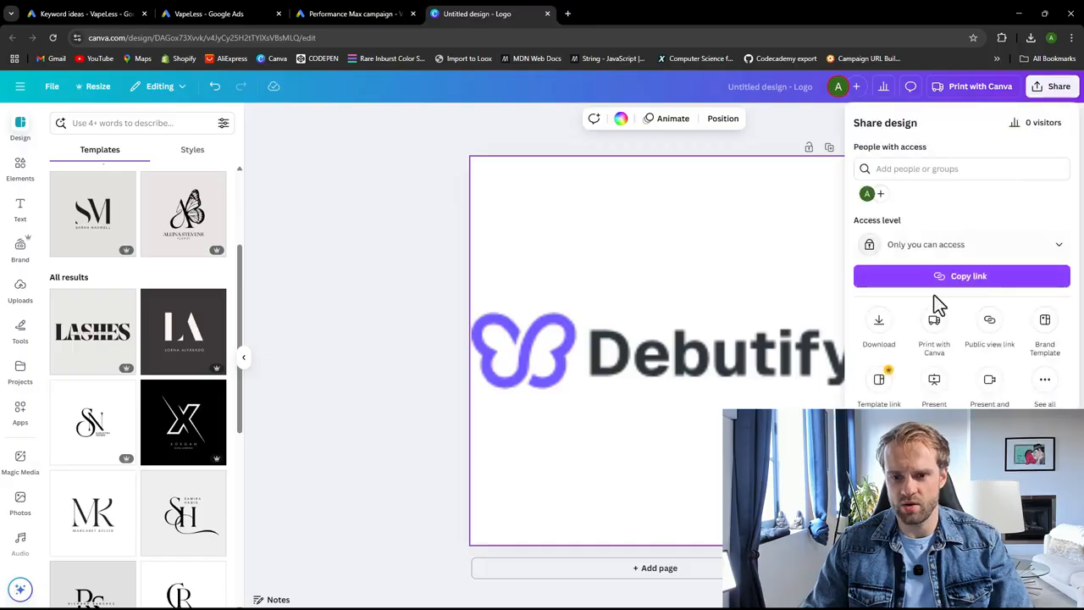
click(869, 325)
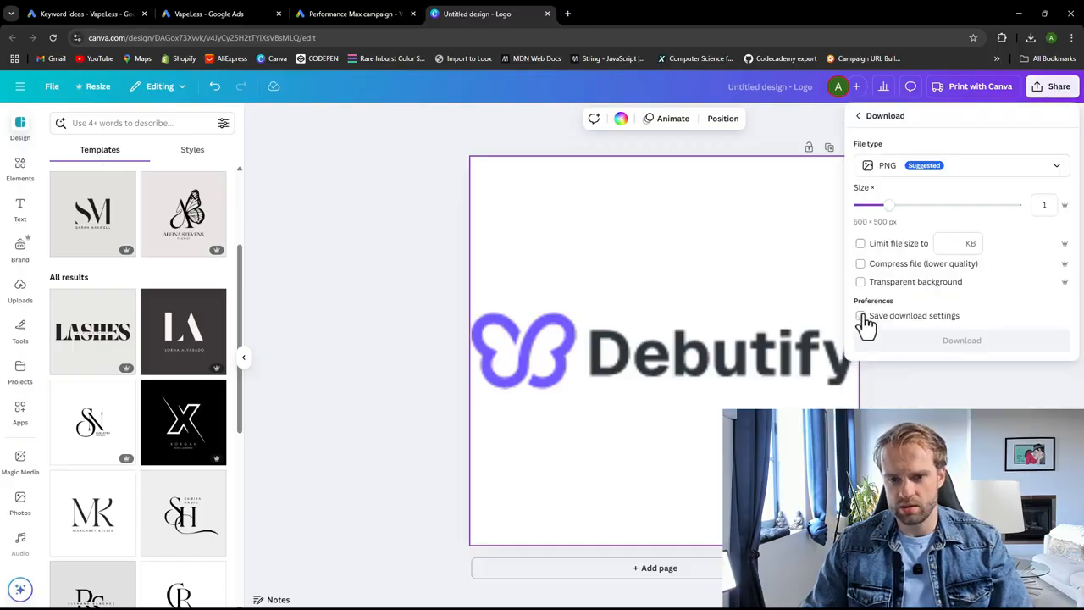
click(900, 286)
click(918, 343)
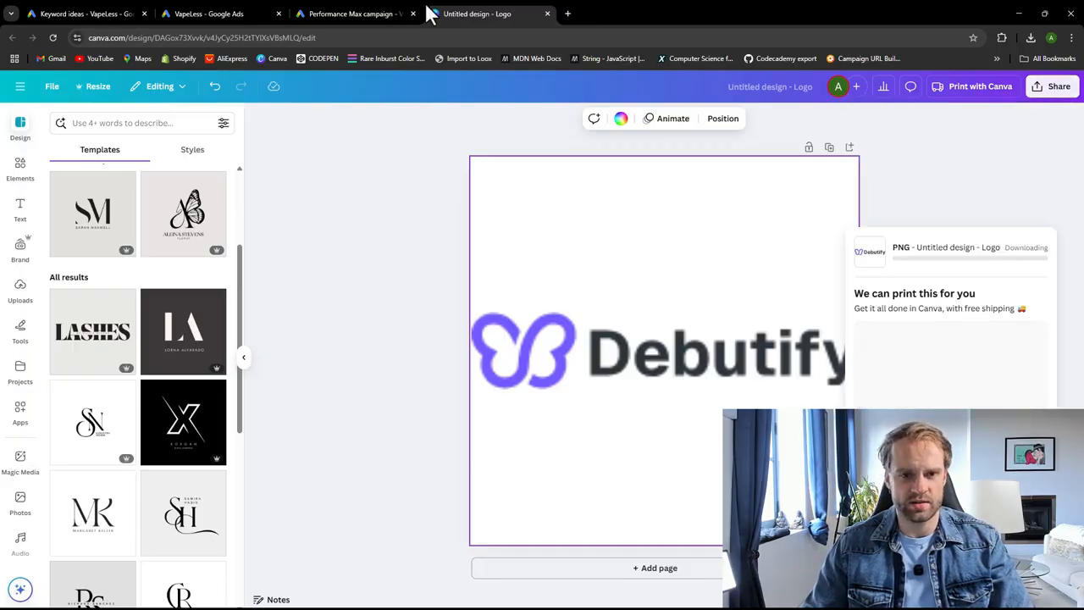
Step: Switch to Google Ads, upload and save Untitled design (9) from Downloads as the asset group's logo, and close the Canva design
click(398, 12)
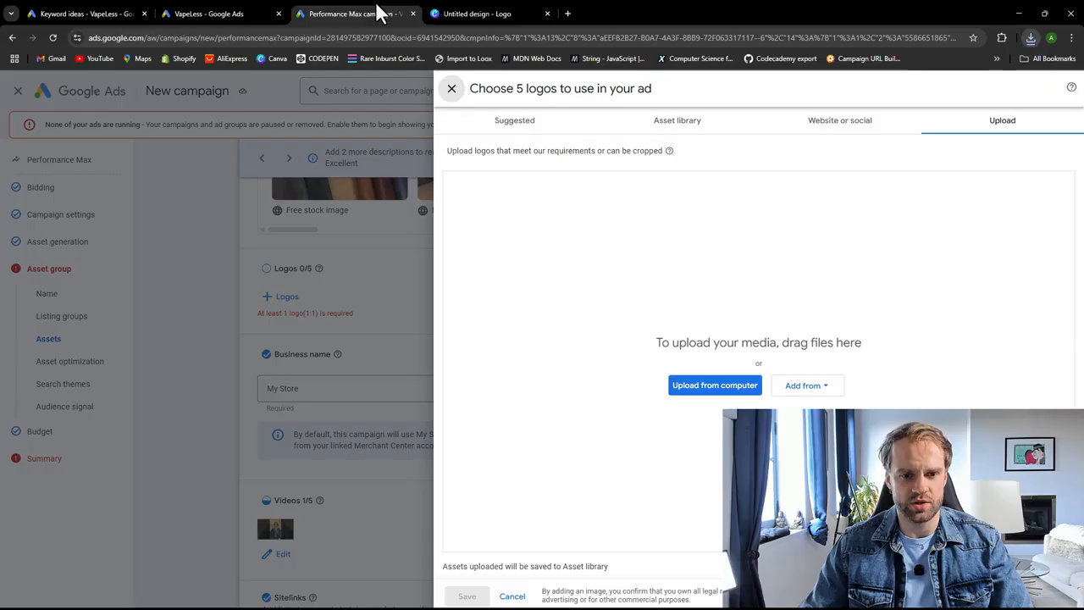
click(699, 385)
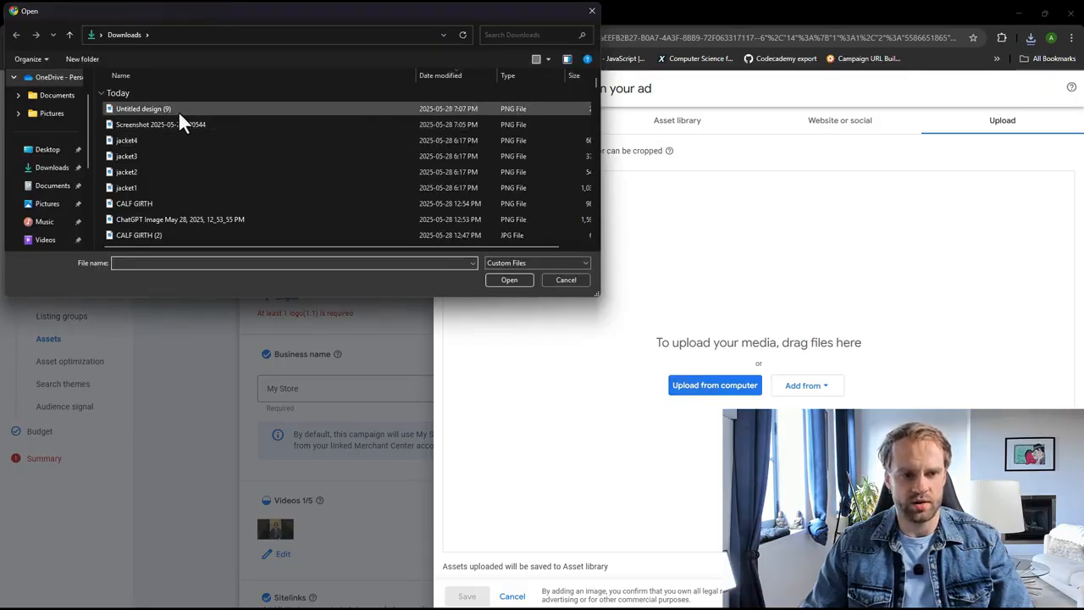
click(178, 110)
click(508, 280)
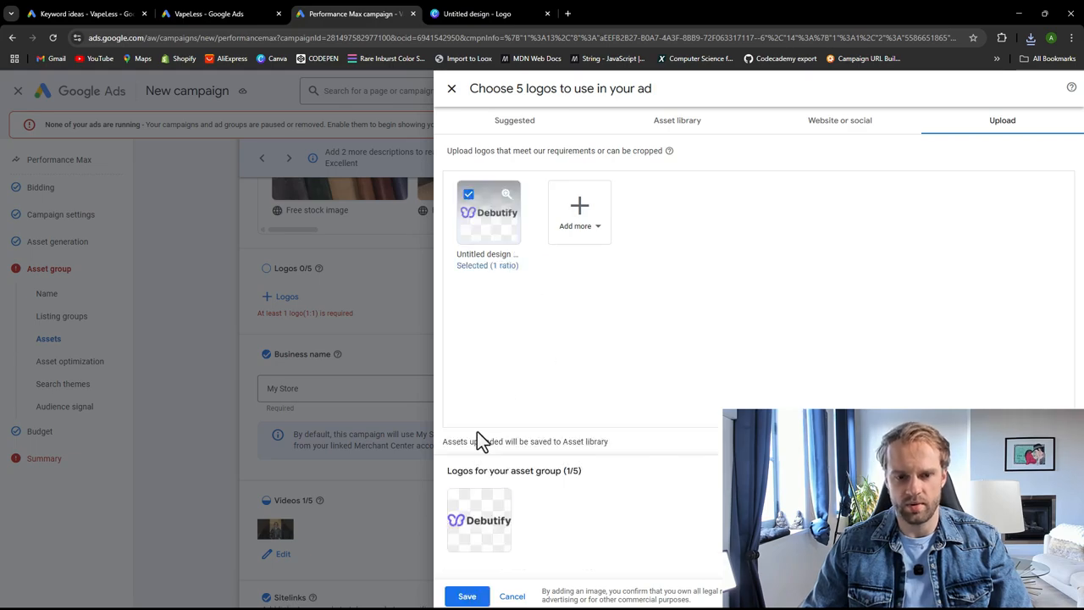
click(461, 597)
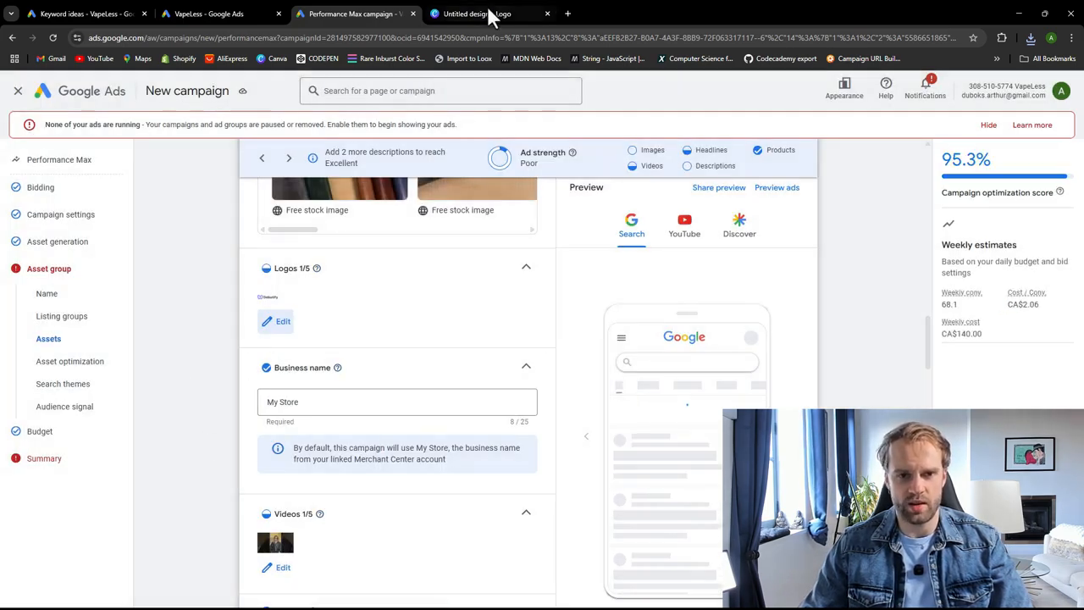
click(547, 14)
Step: Inspect the search themes section of the asset group and recheck the campaign summary for remaining issues
scroll(237, 415, down, 15)
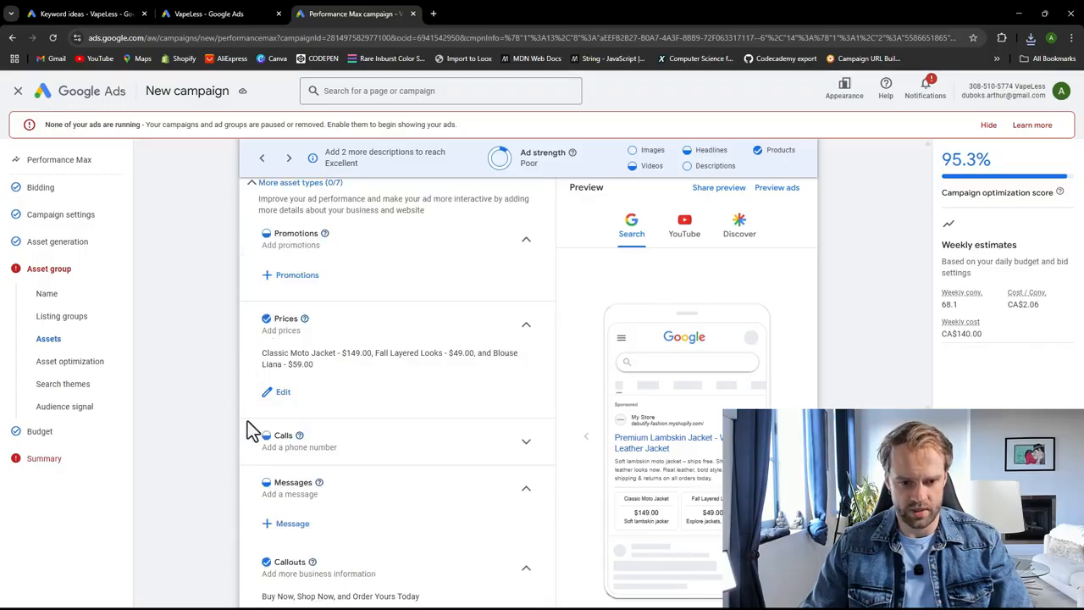
scroll(252, 430, up, 7)
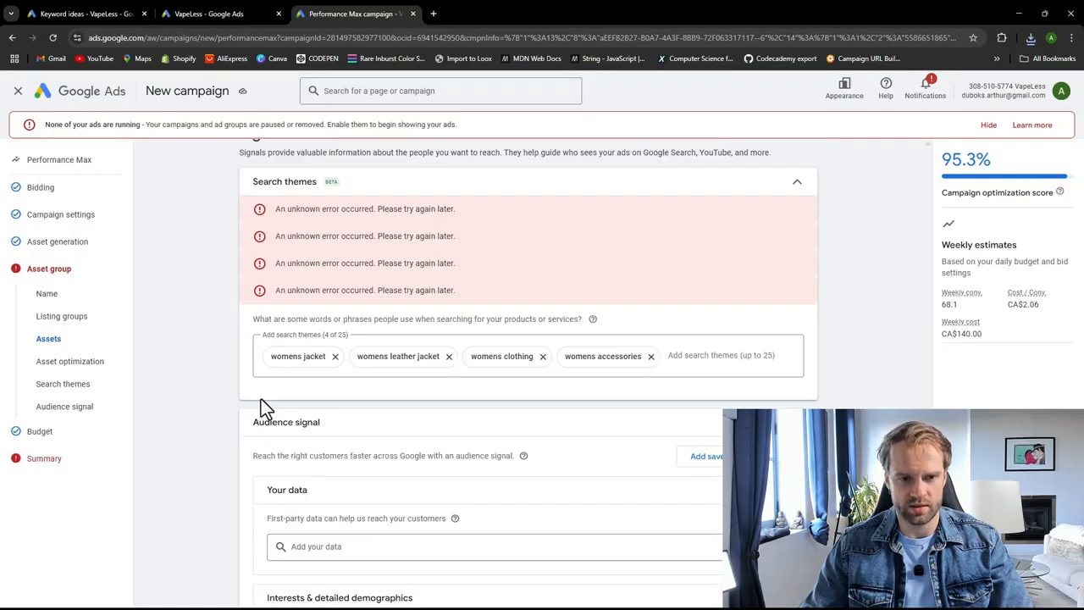
click(410, 314)
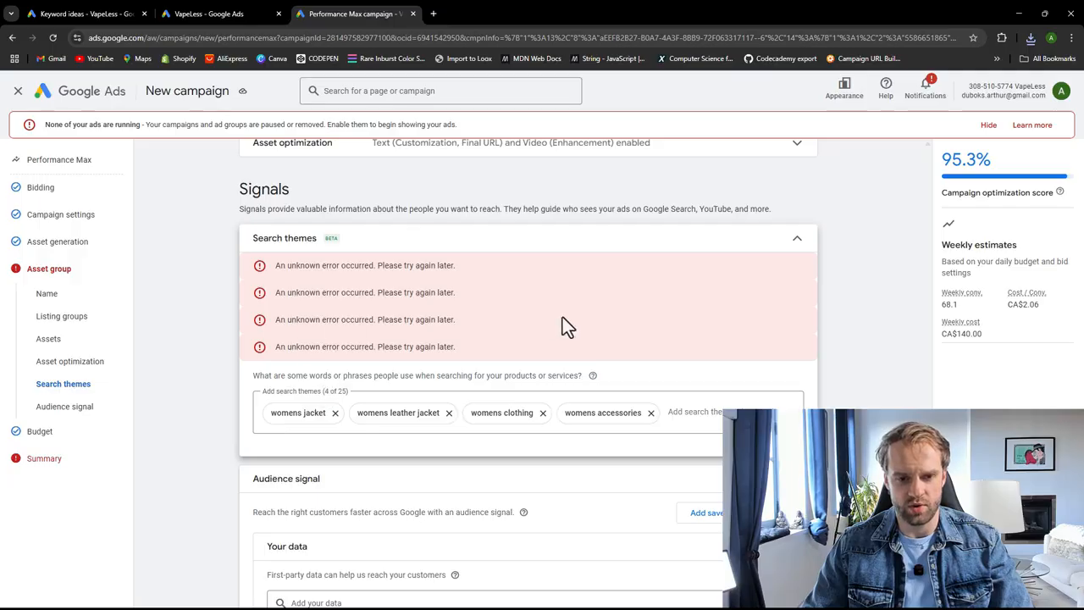
scroll(219, 355, down, 8)
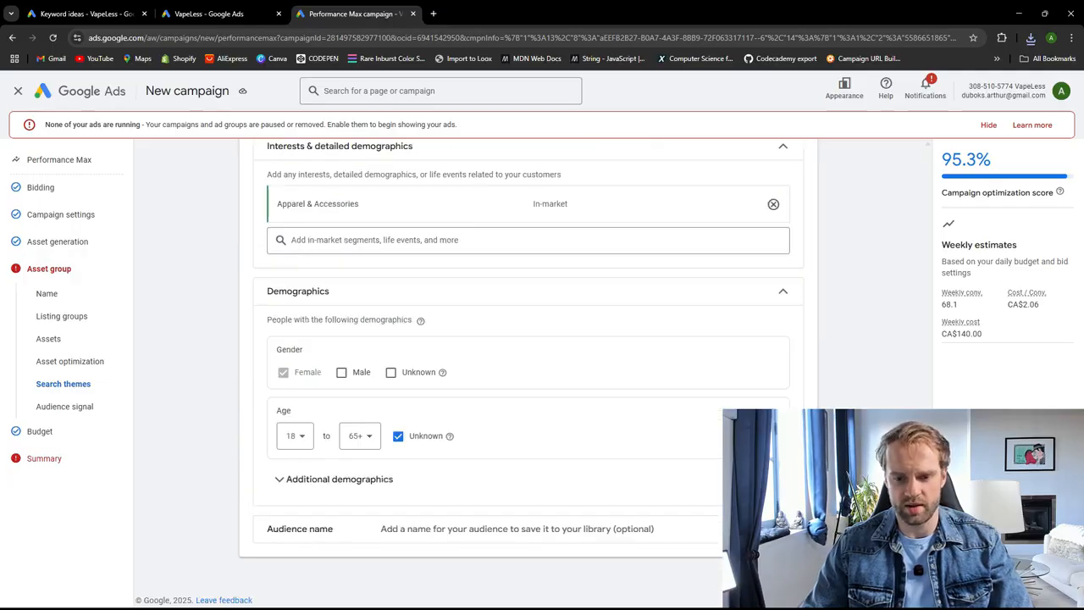
click(39, 431)
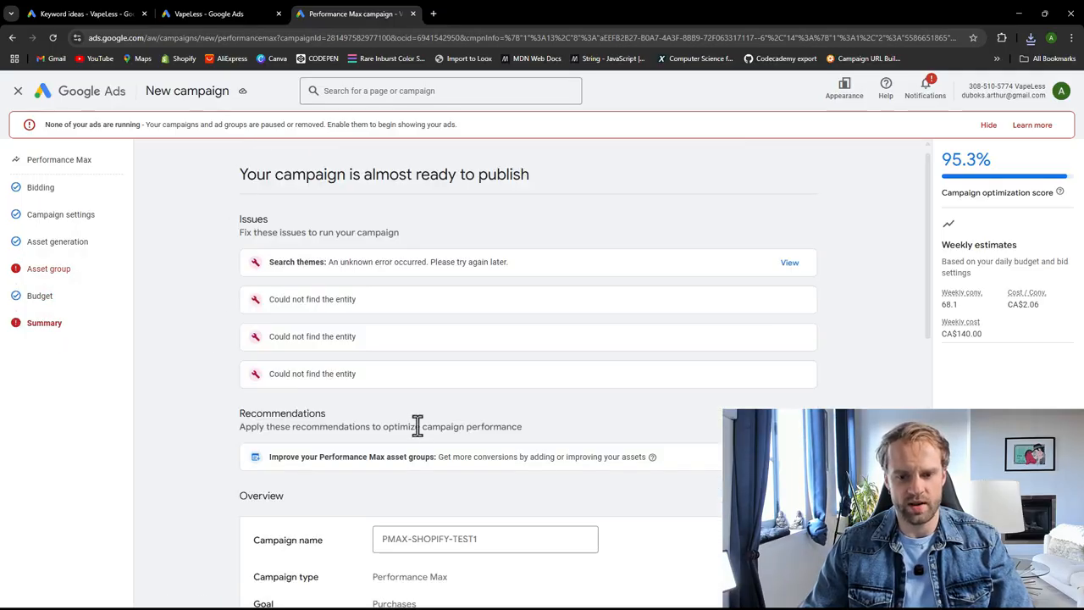
Step: Return to the search themes and re-enter the "womens accessories" theme to clear the search themes errors
click(562, 388)
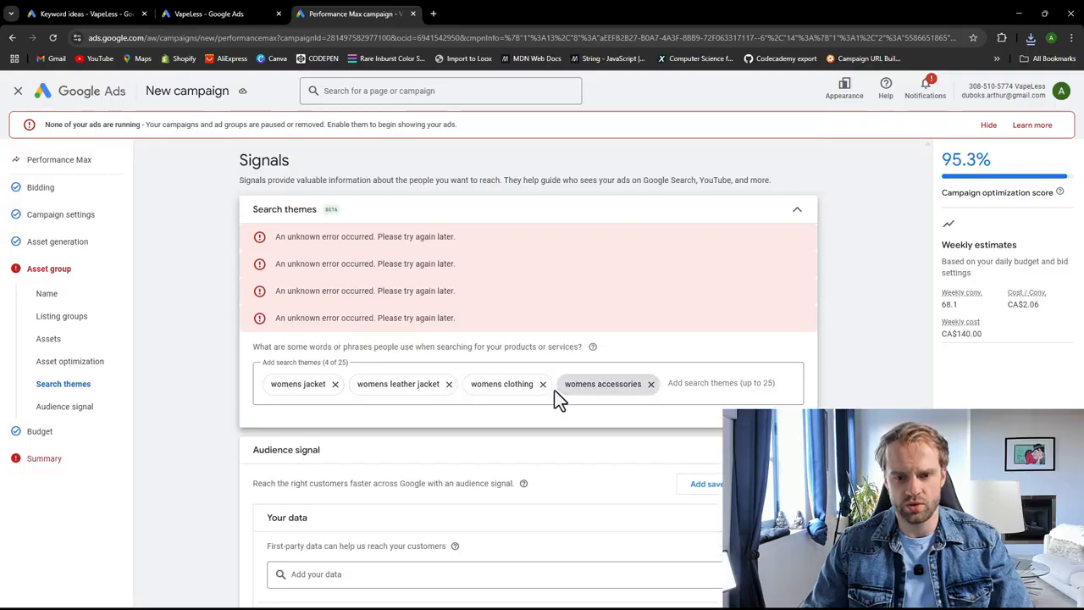
key(BackSpace)
key(BackSpace)
key(BackSpace)
key(BackSpace)
key(BackSpace)
key(BackSpace)
key(BackSpace)
text(sso)
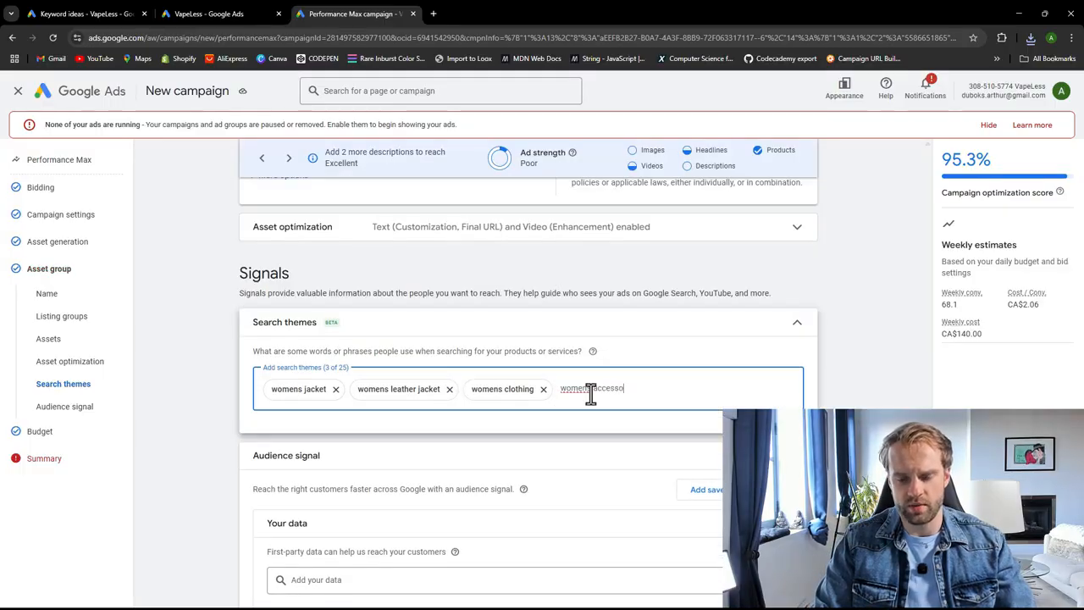
text(ries)
key(Return)
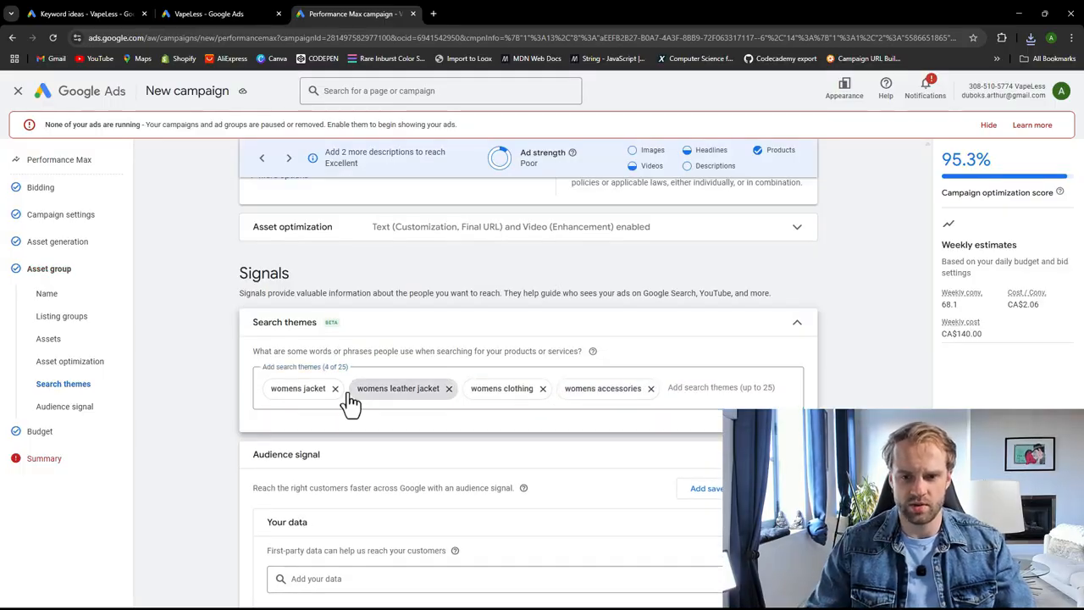
Step: Proceed through the budget page to the campaign summary and review its overview, bidding, settings, asset group and budget
click(40, 431)
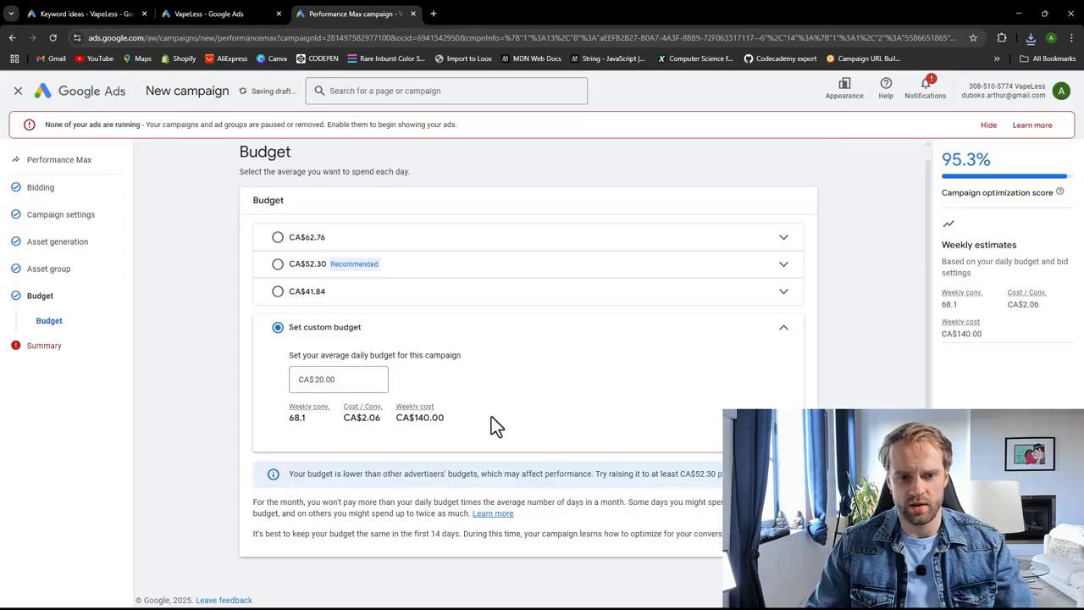
click(775, 576)
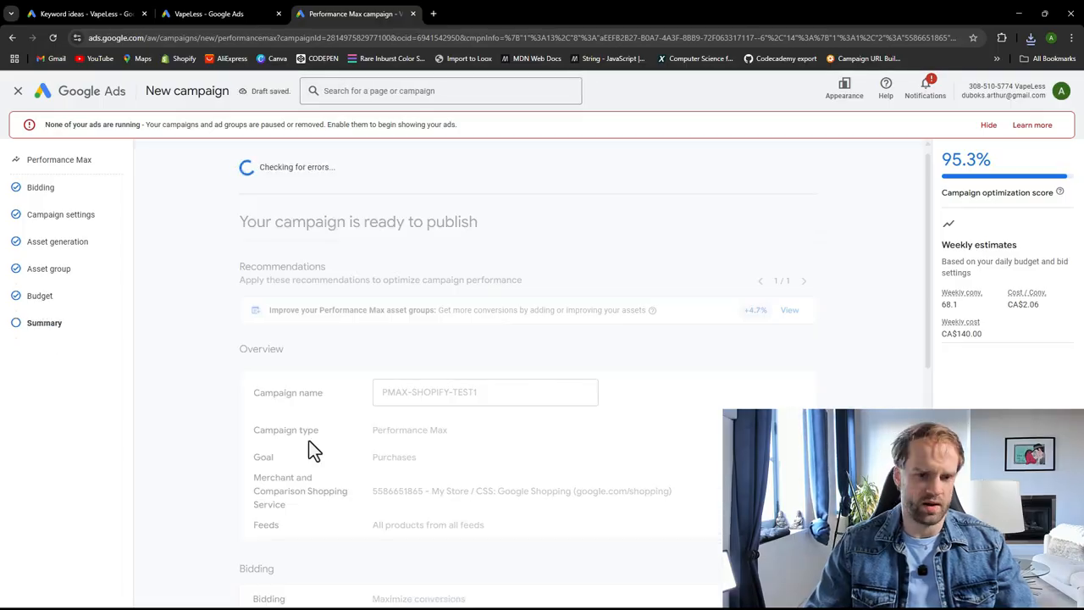
scroll(212, 424, down, 8)
scroll(203, 415, up, 5)
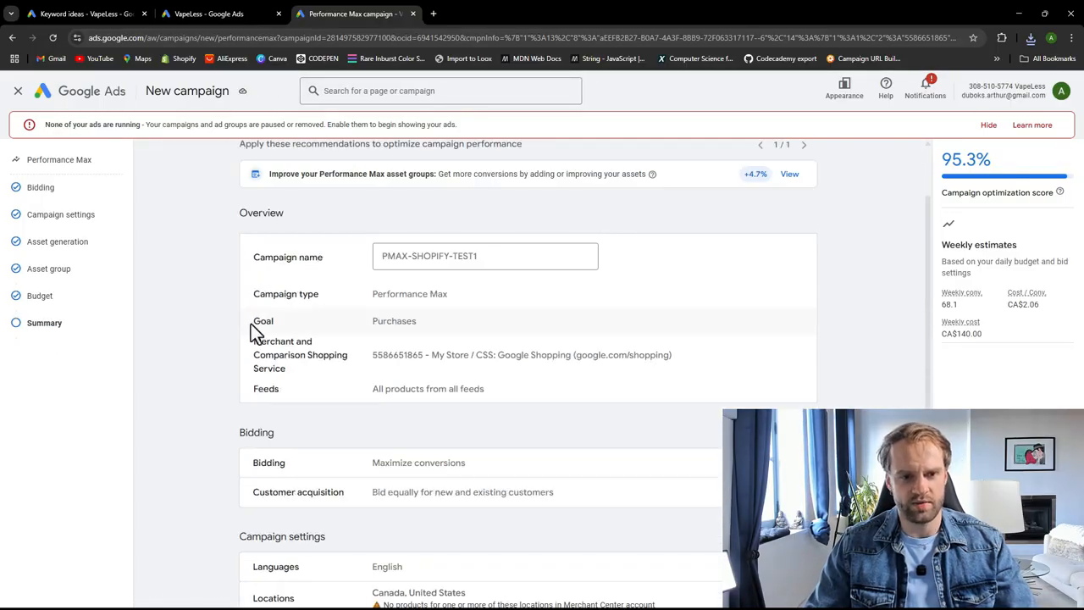
scroll(252, 327, up, 1)
scroll(238, 332, down, 7)
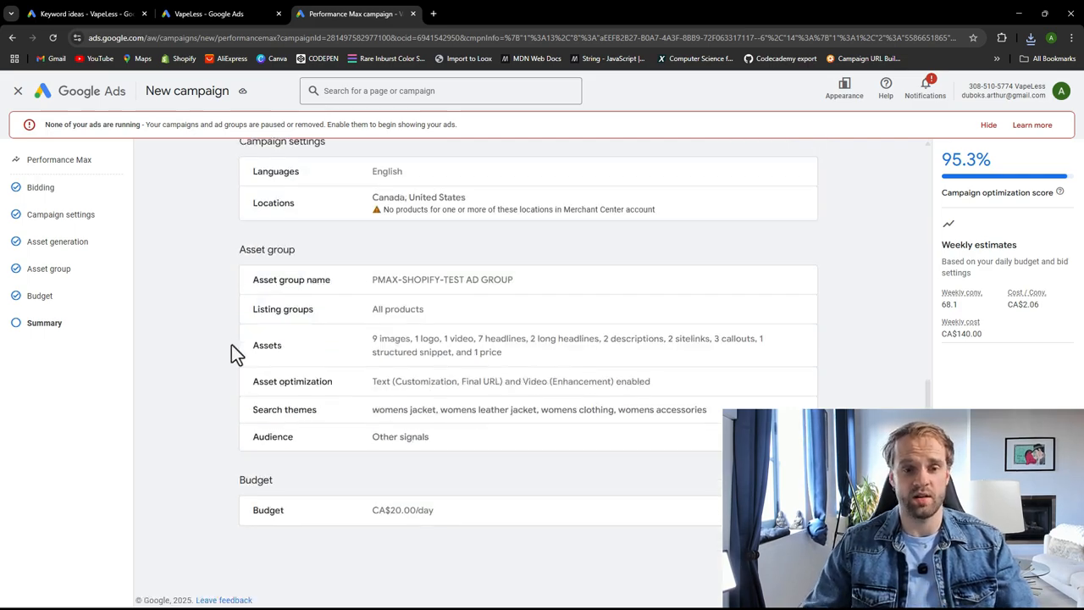
scroll(227, 342, up, 7)
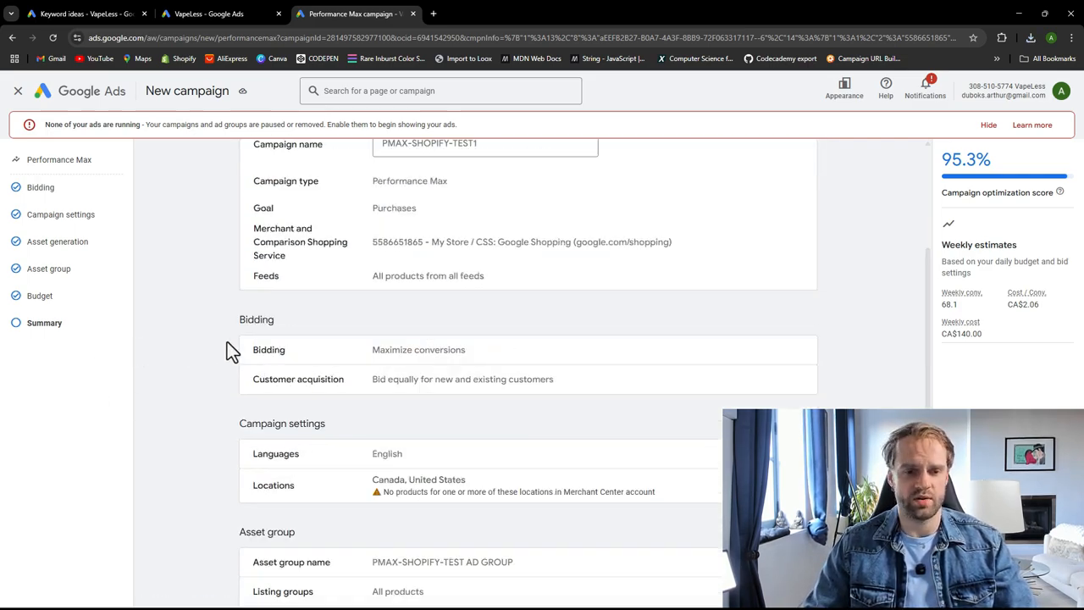